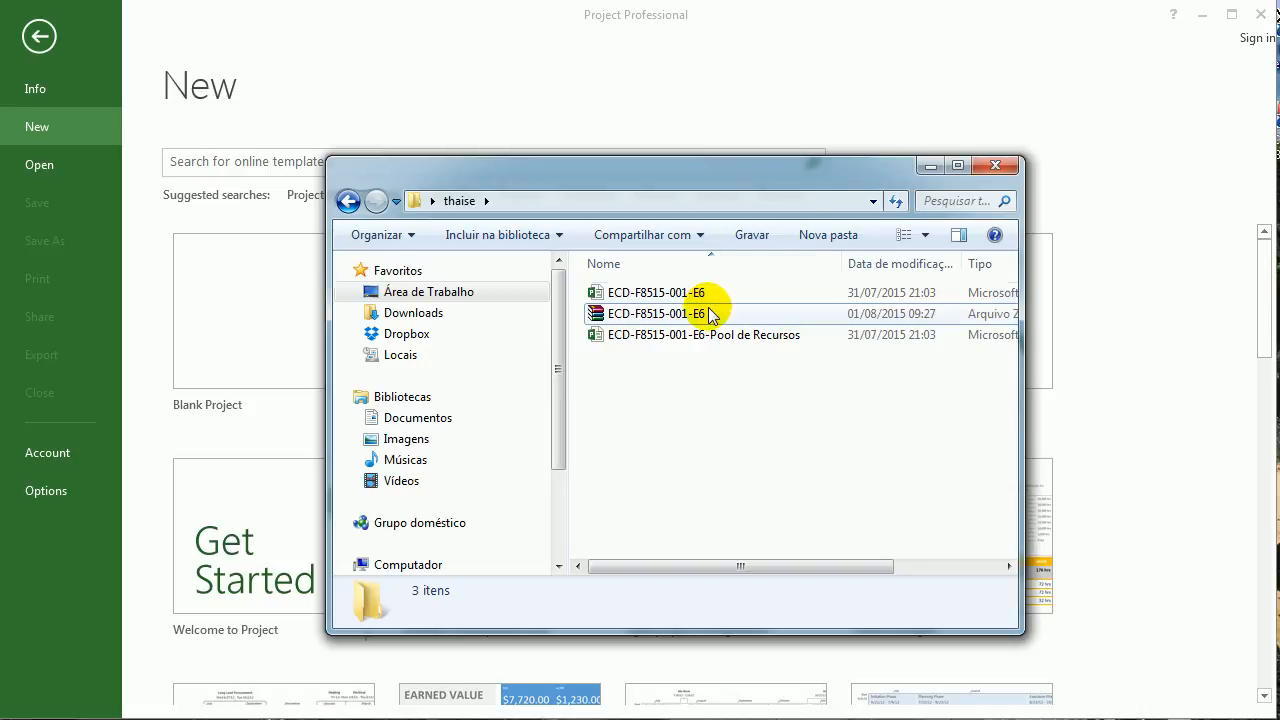
Open the project file ECD-F8515-001-E6, re-establishing its links and opening its resource pool
double_click(711, 296)
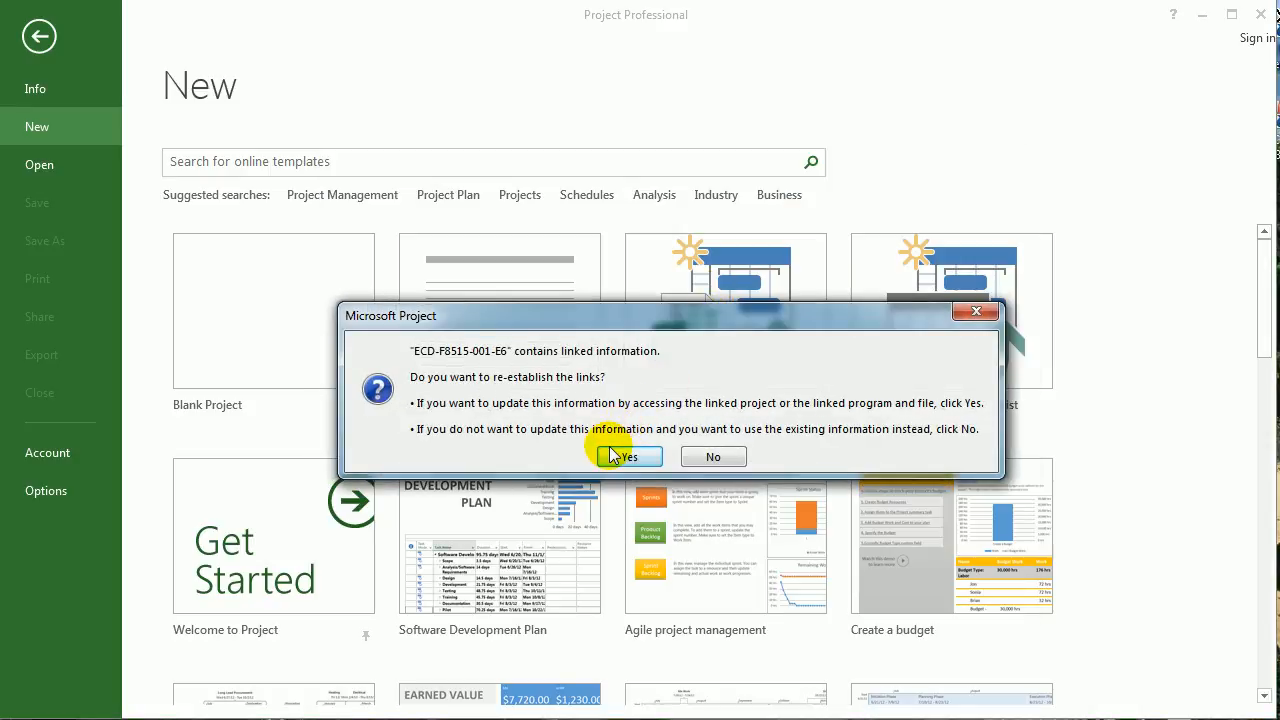
left_click(620, 456)
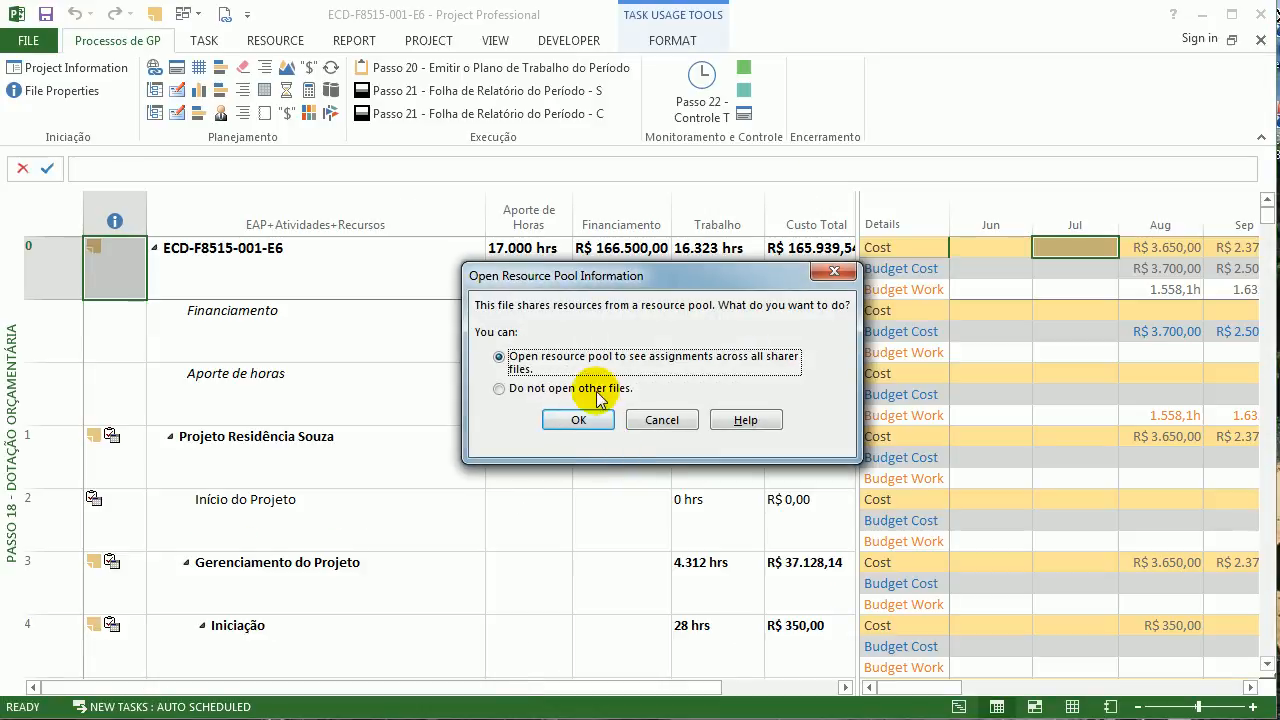
left_click(578, 418)
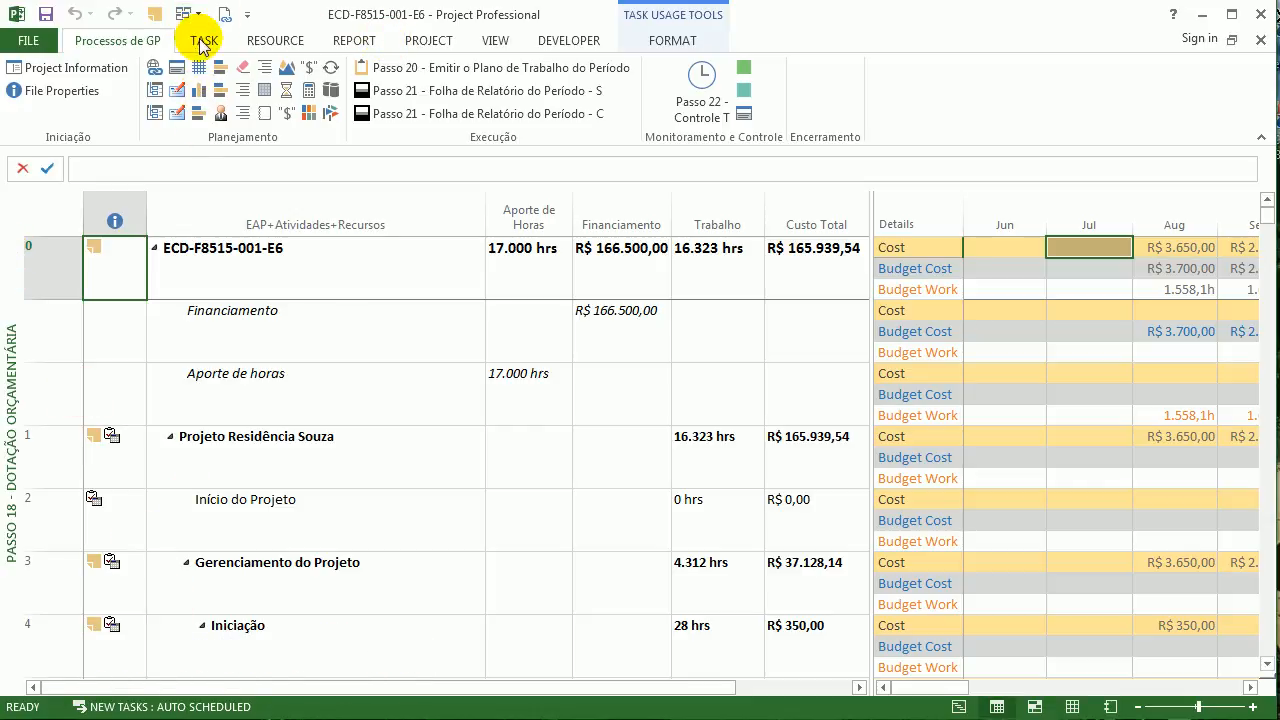
Switch to the ECD-F8515-001-E6-Pool de Recursos file and check which sharing links its resource pool has
left_click(262, 40)
left_click(186, 14)
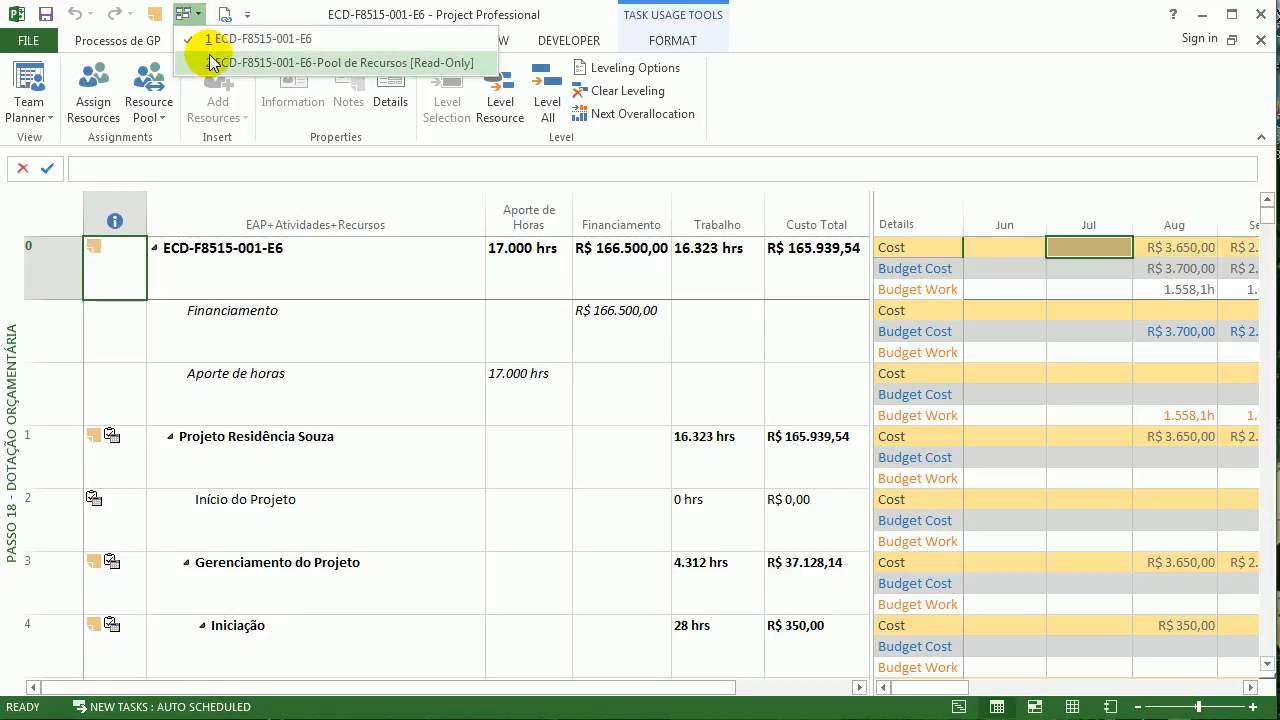
left_click(213, 62)
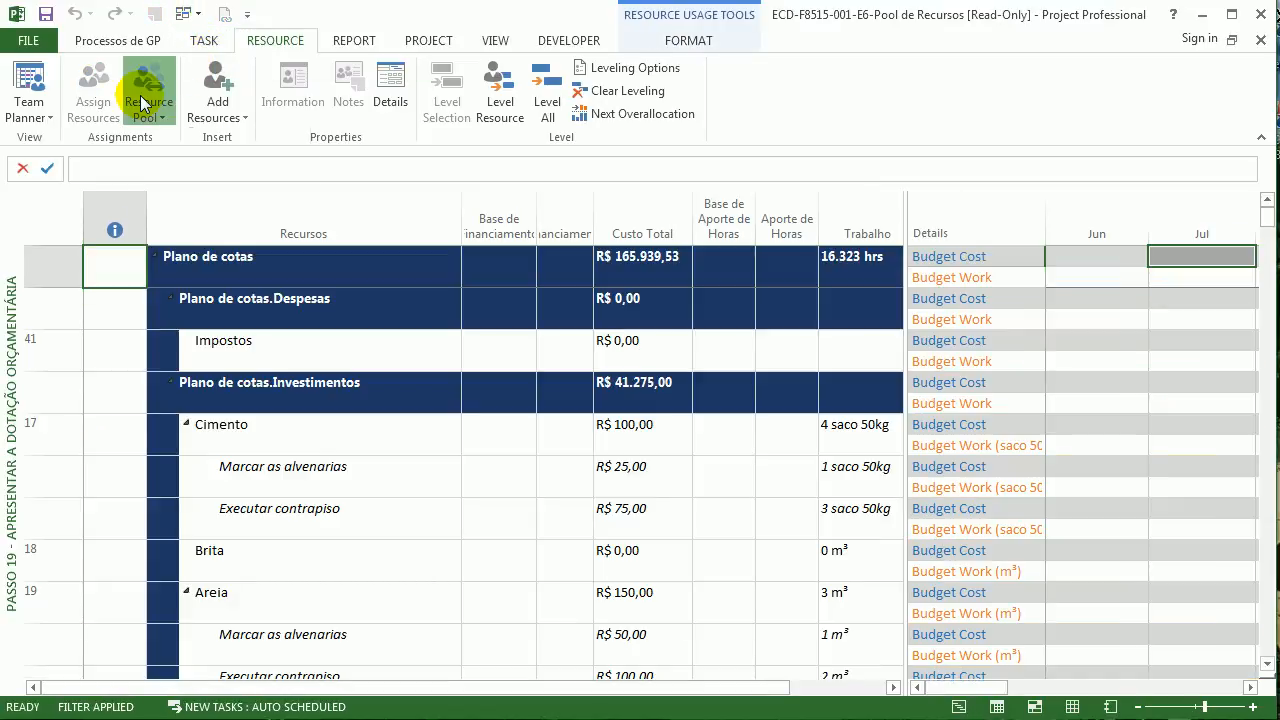
left_click(143, 103)
left_click(165, 141)
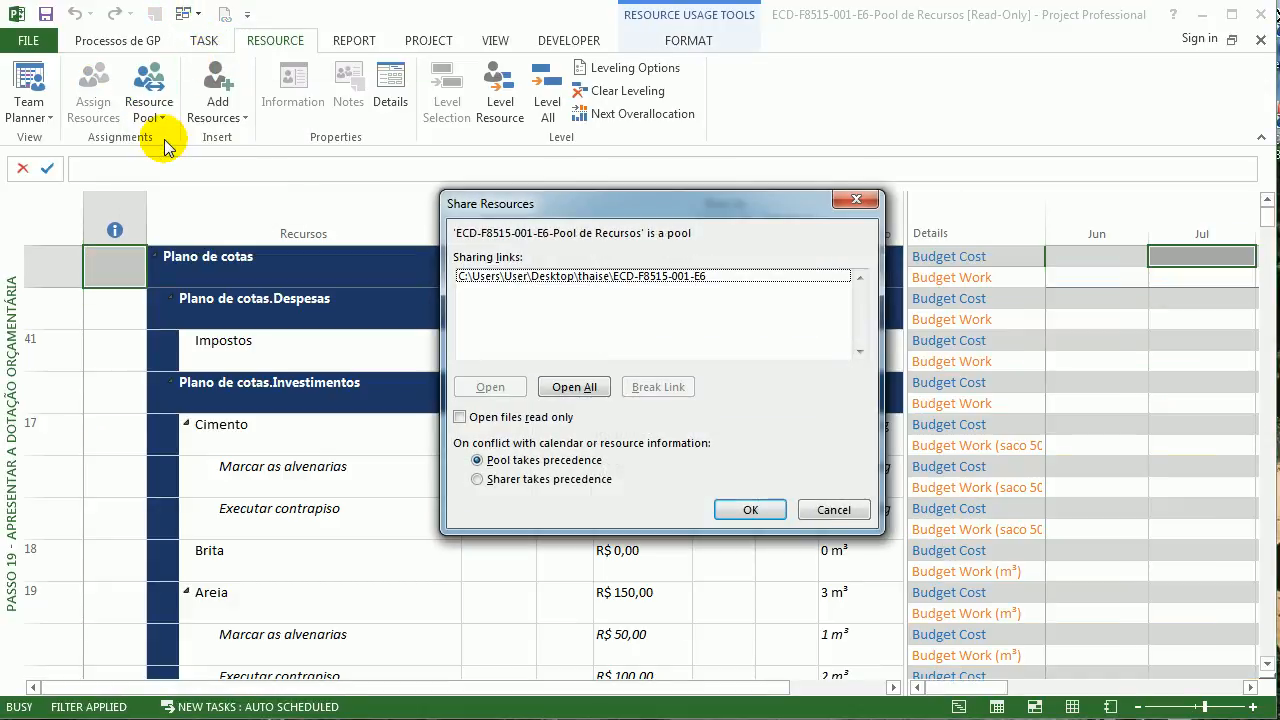
left_click(768, 275)
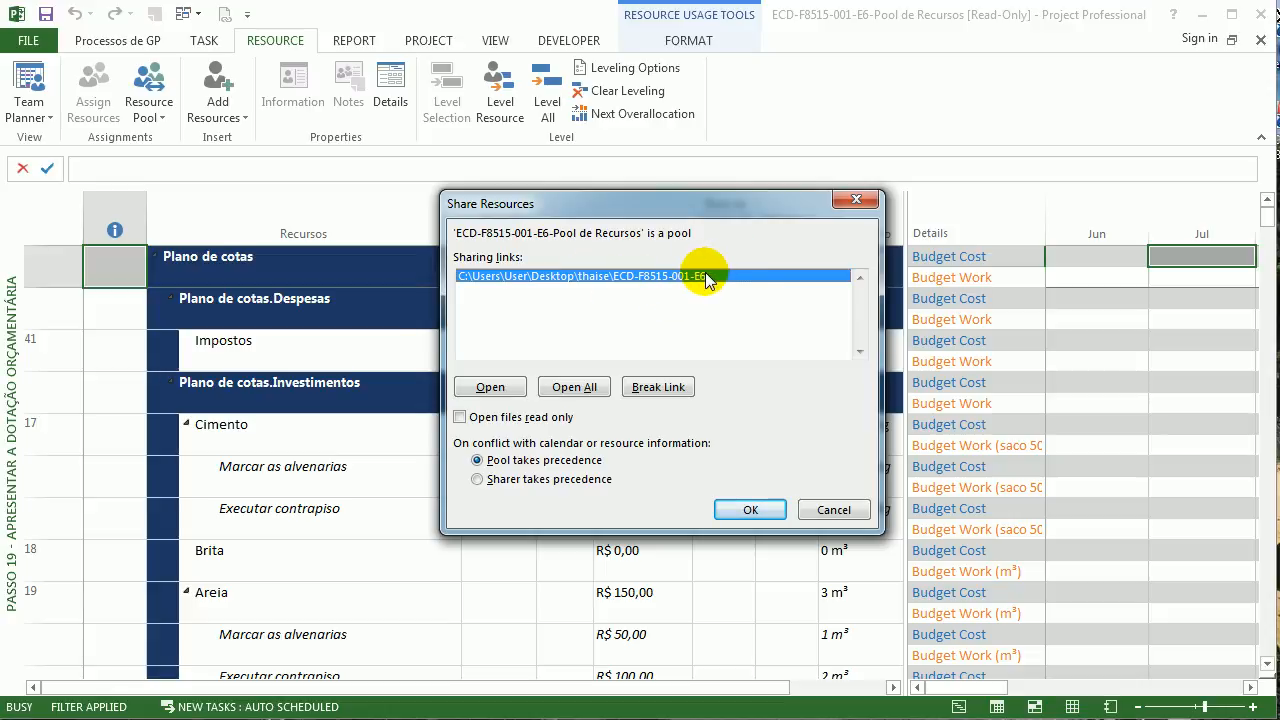
left_click(856, 199)
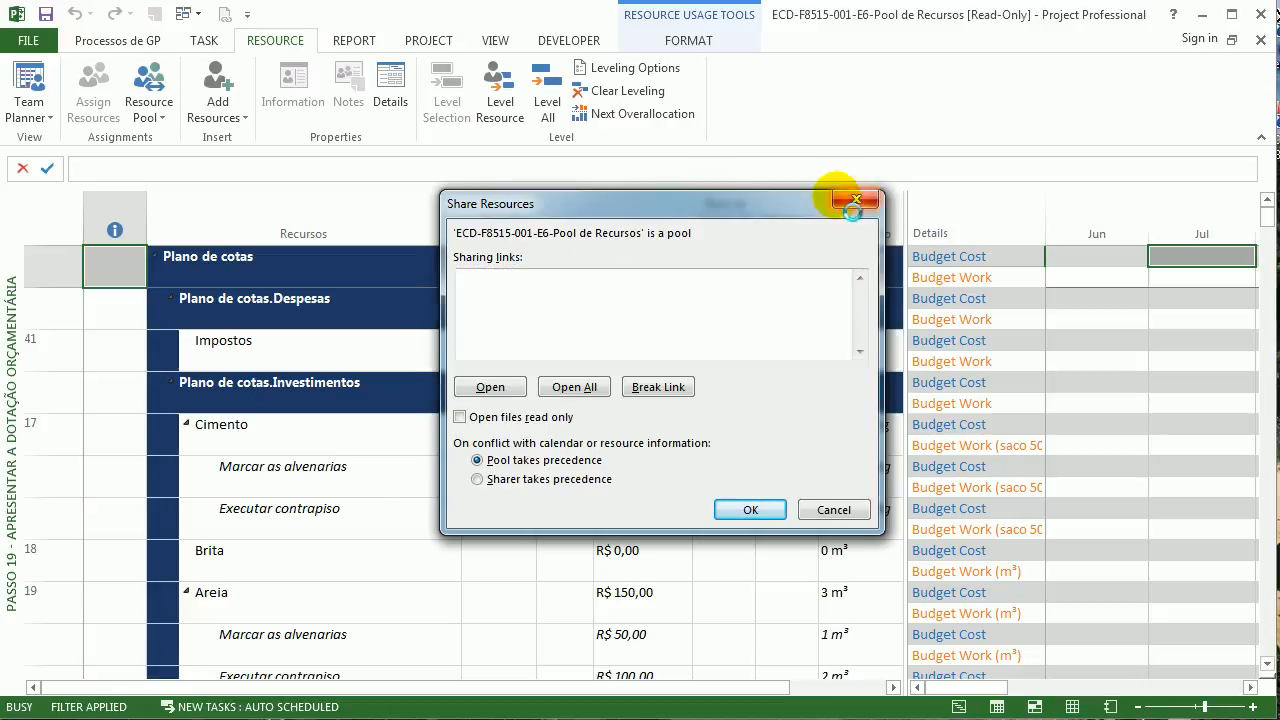
Return to the ECD-F8515-001-E6 project and check which resource pool its resource sharing settings use
left_click(185, 14)
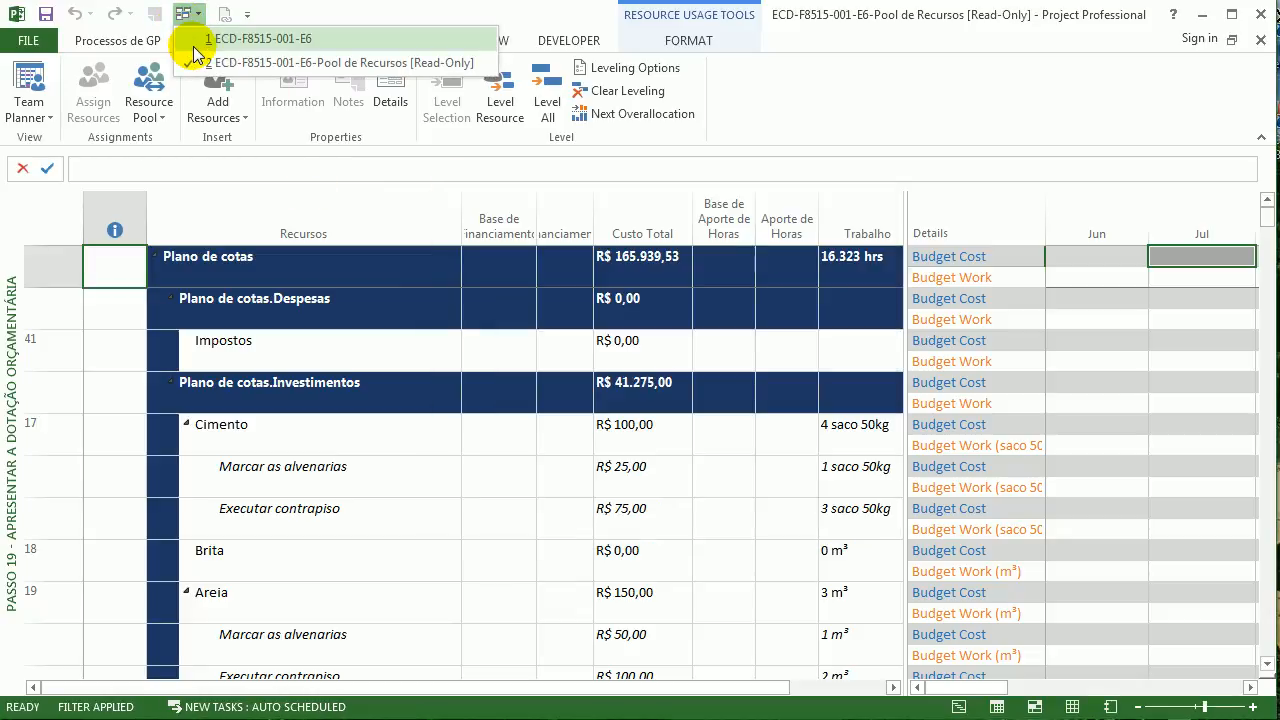
left_click(196, 44)
left_click(171, 98)
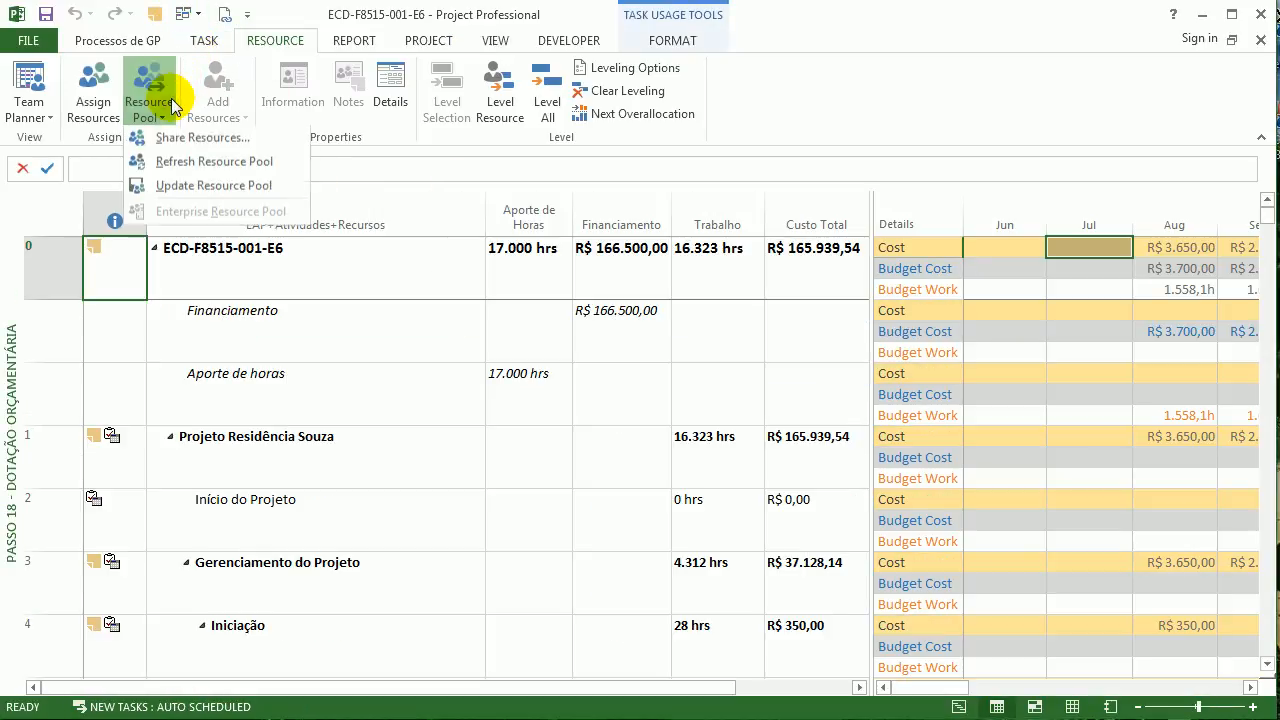
left_click(185, 136)
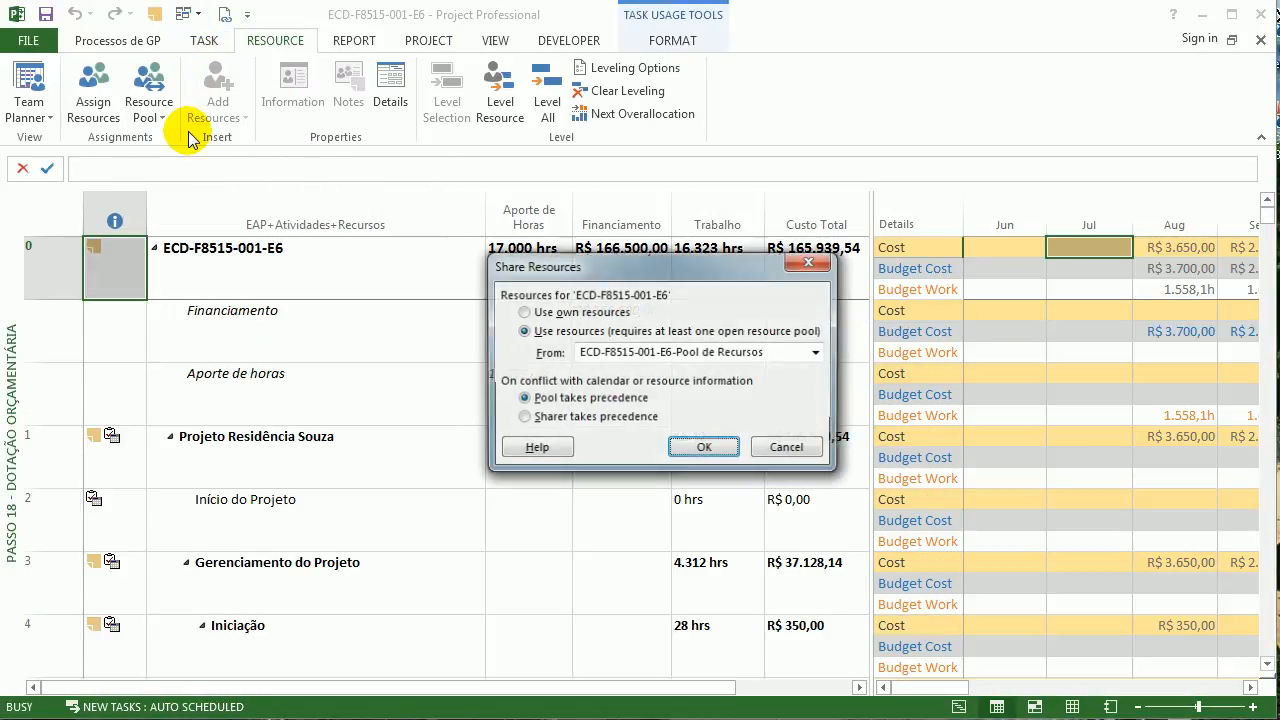
left_click(817, 352)
left_click(790, 367)
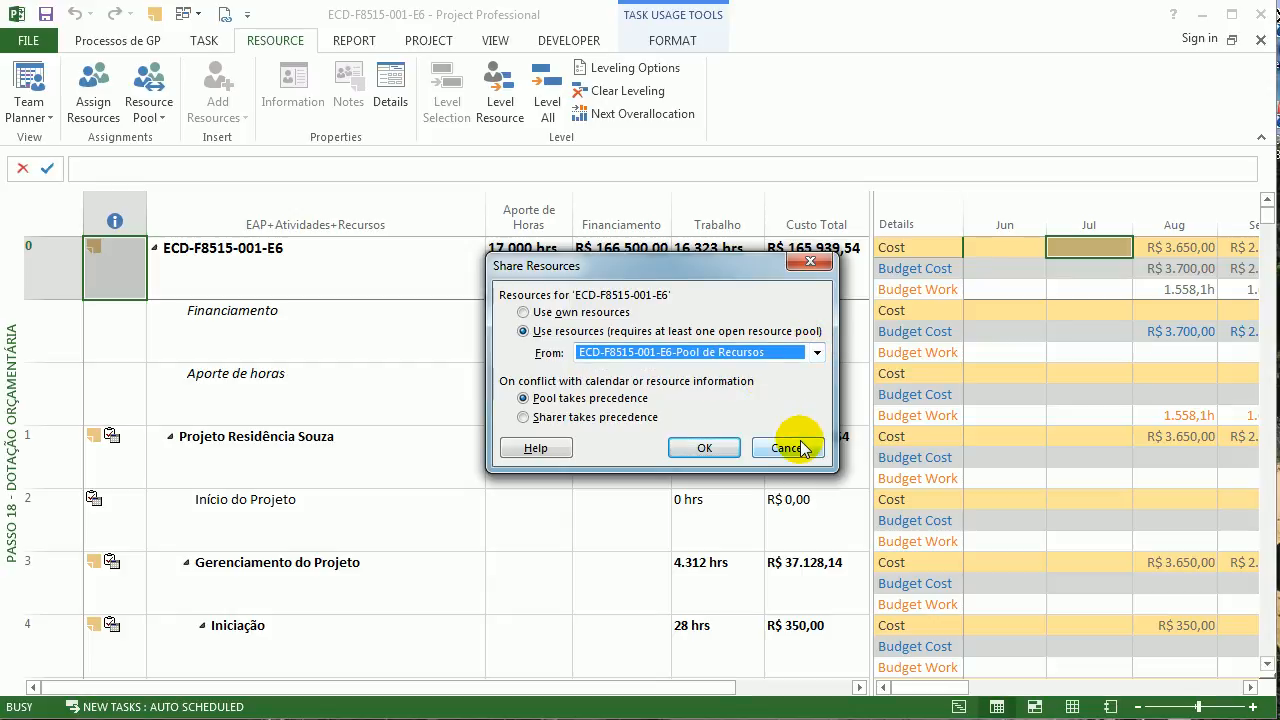
left_click(801, 446)
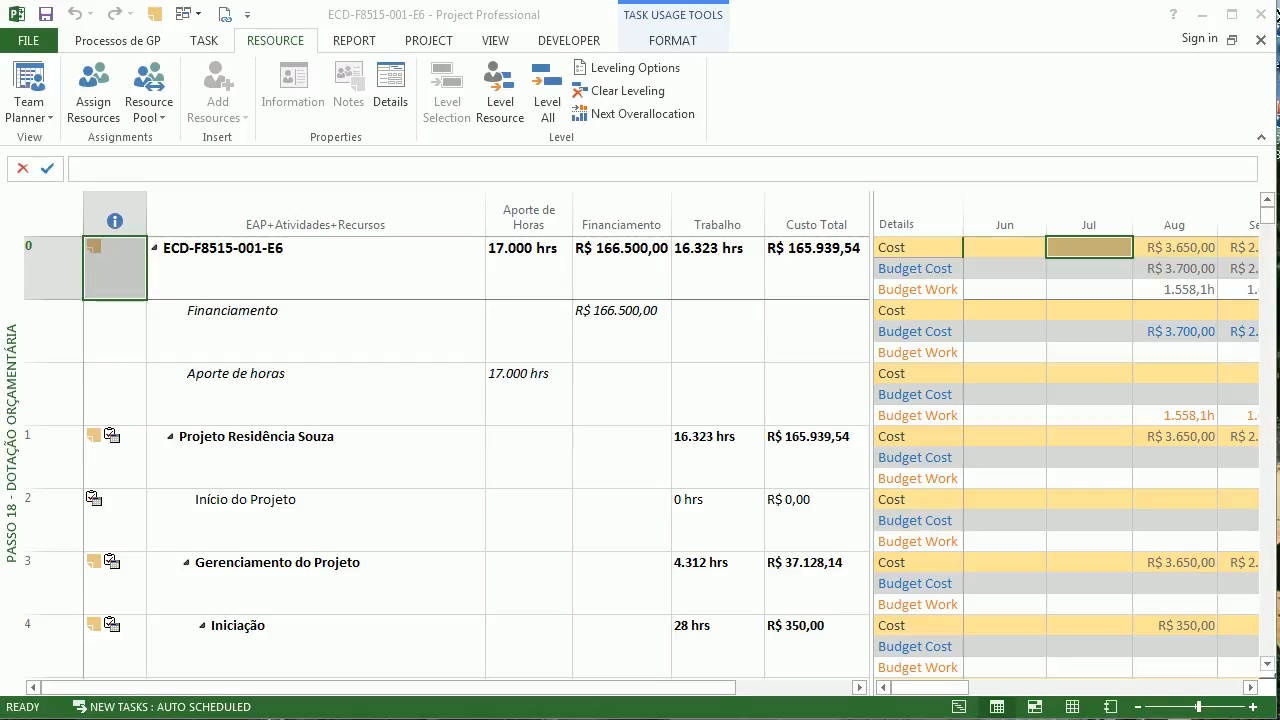
Display the Passo 08A - Alteração da lista de Recursos view and select the Assistente de legalização resource
left_click(881, 80)
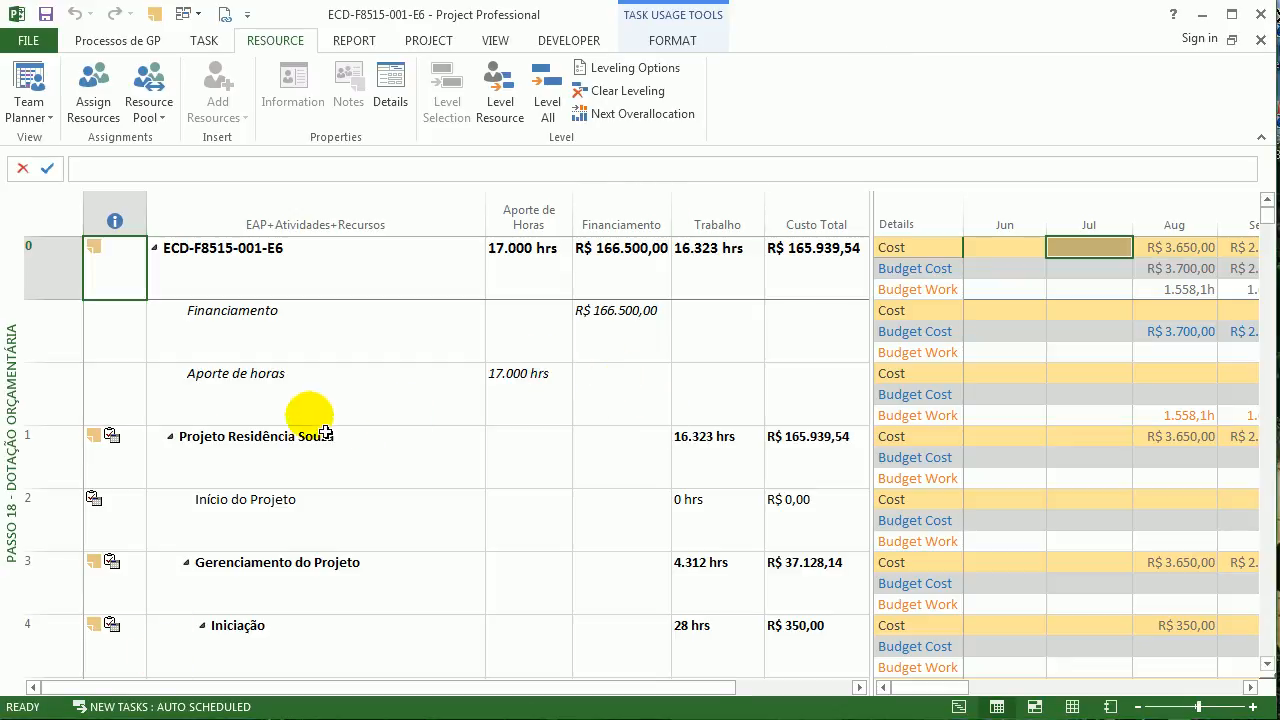
right_click(14, 330)
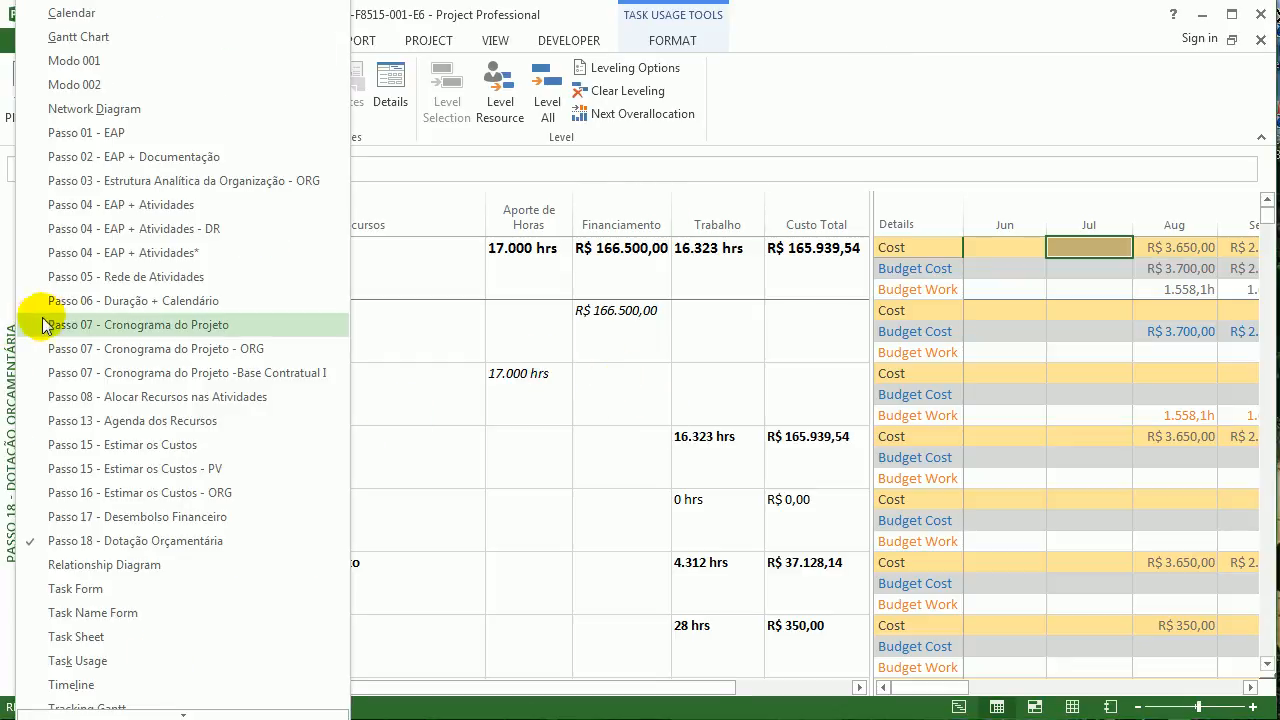
scroll(240, 403, "down", 2)
scroll(232, 396, "down", 3)
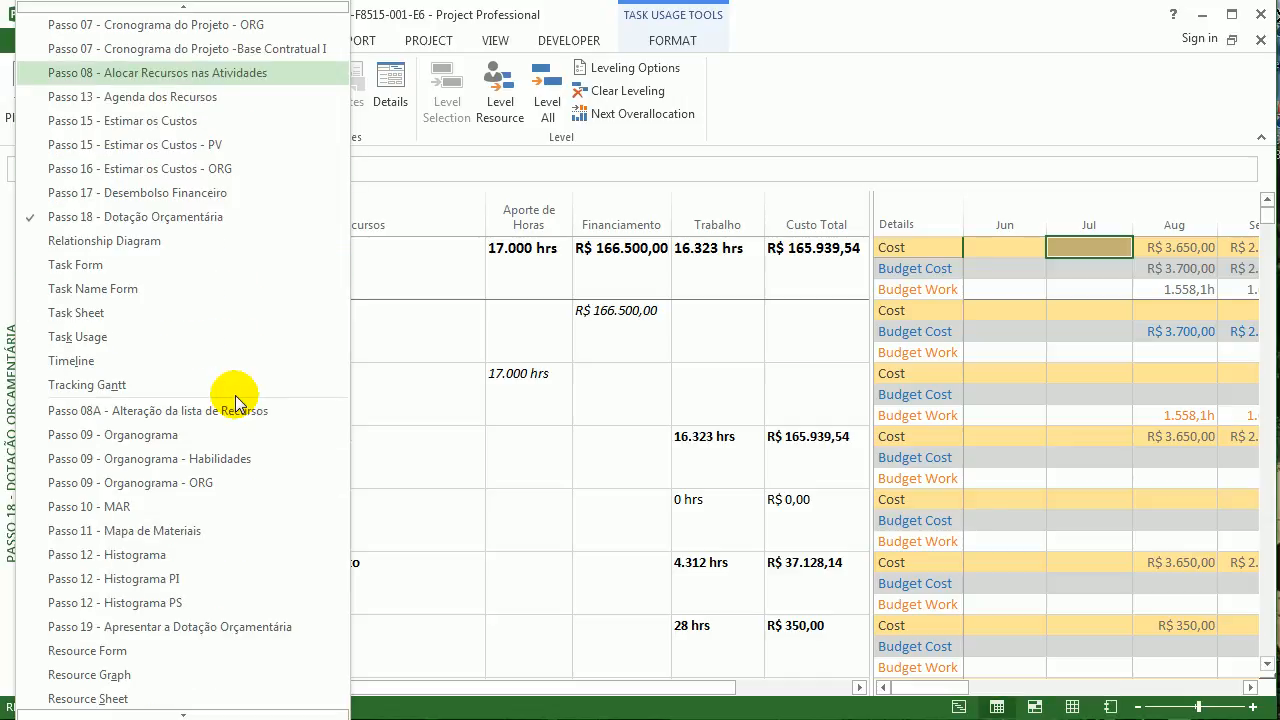
left_click(218, 408)
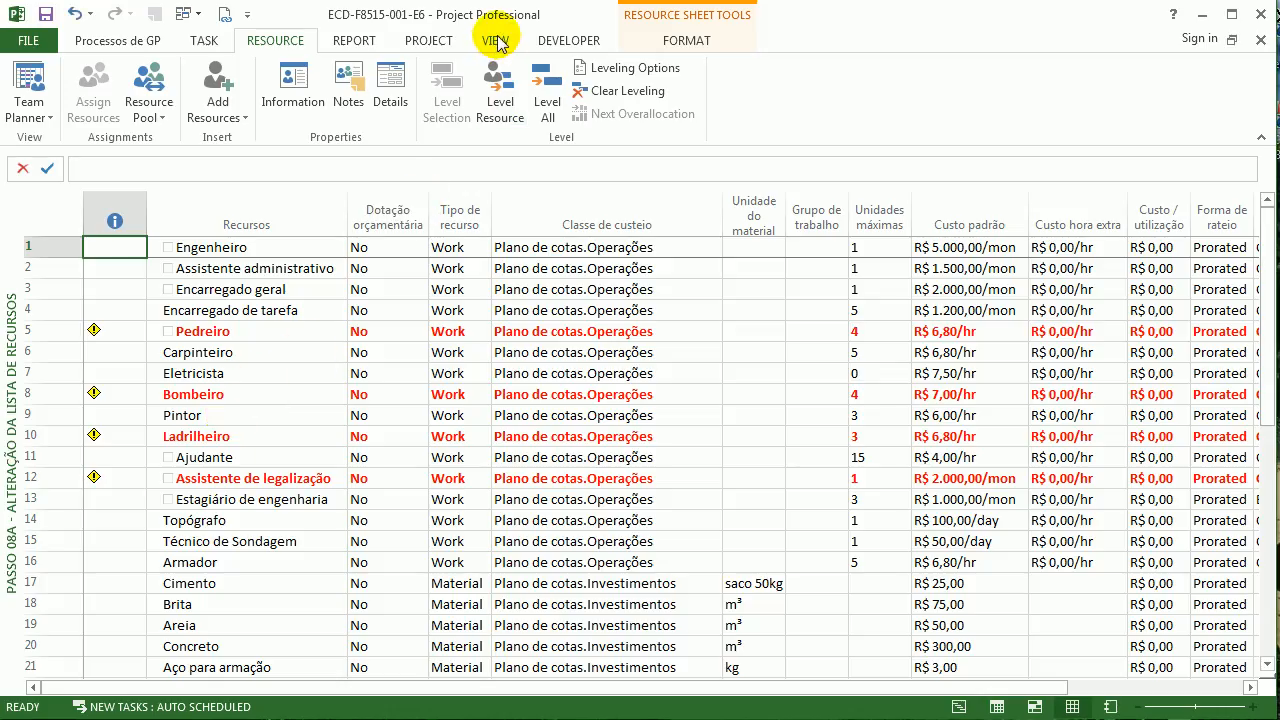
left_click(228, 437)
left_click(245, 478)
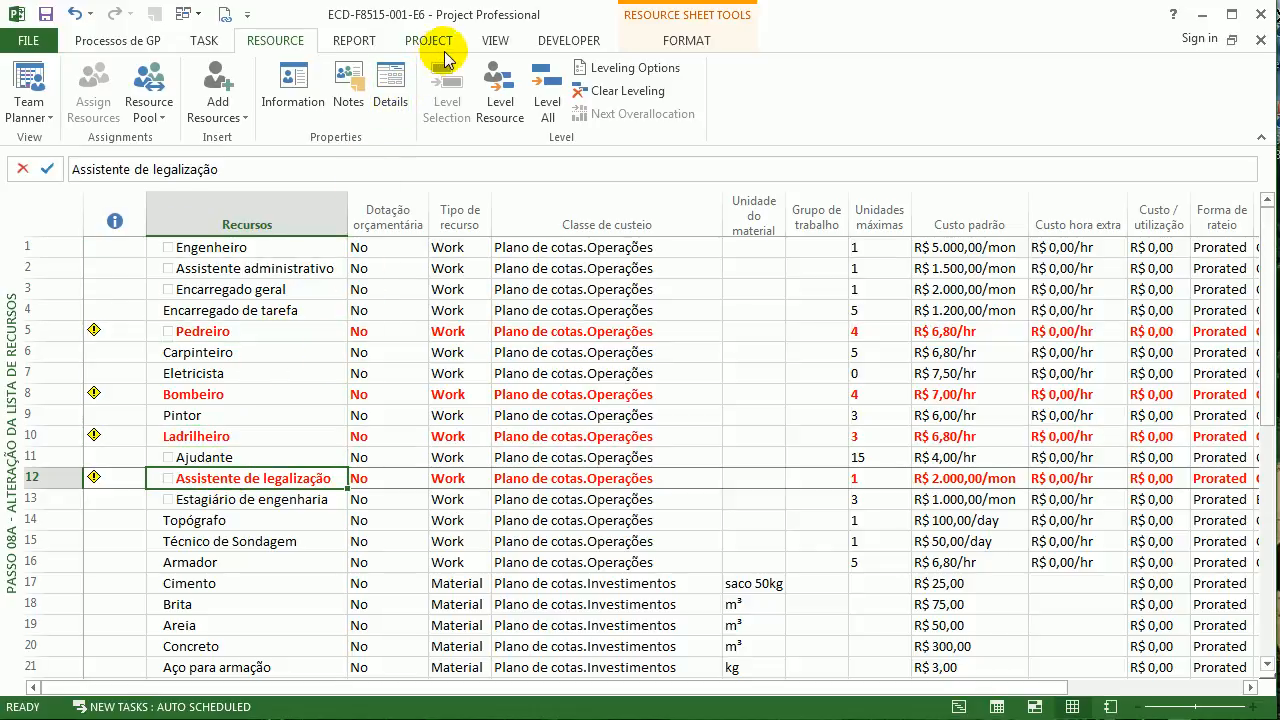
Open the definition of the resource table Passo 08A - Alteração da lista de Recursos
left_click(495, 42)
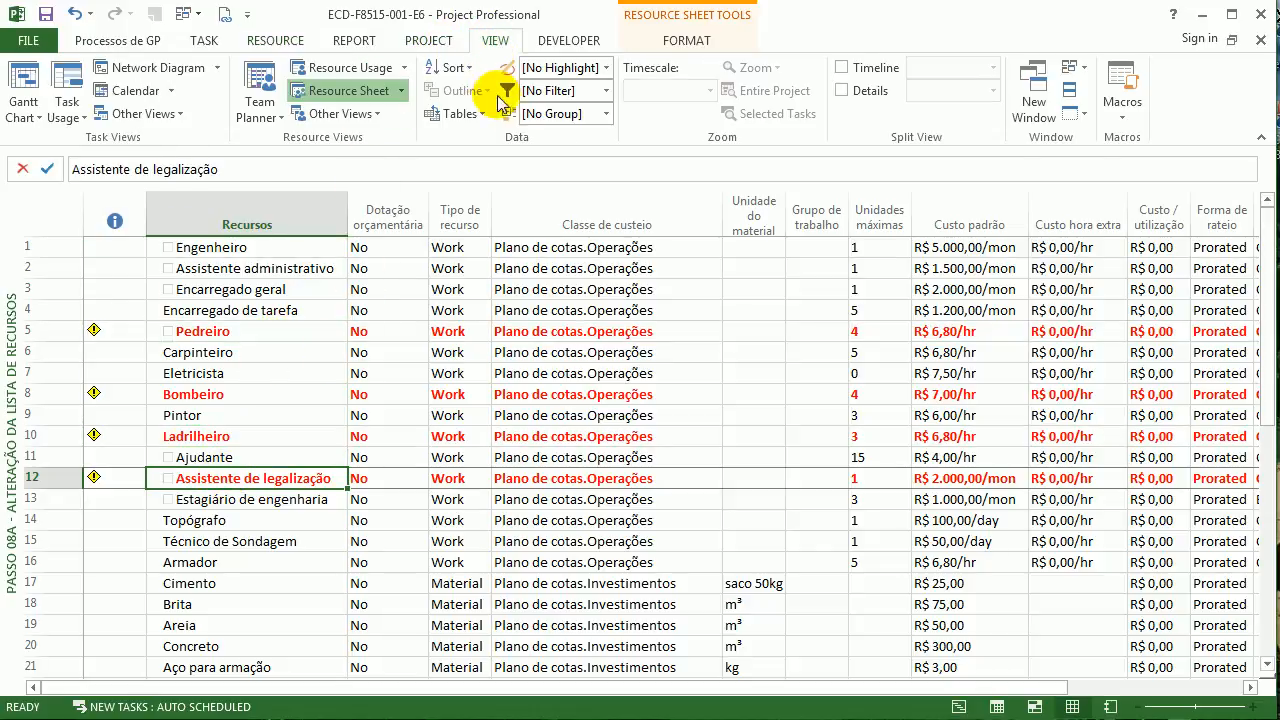
left_click(458, 113)
left_click(490, 620)
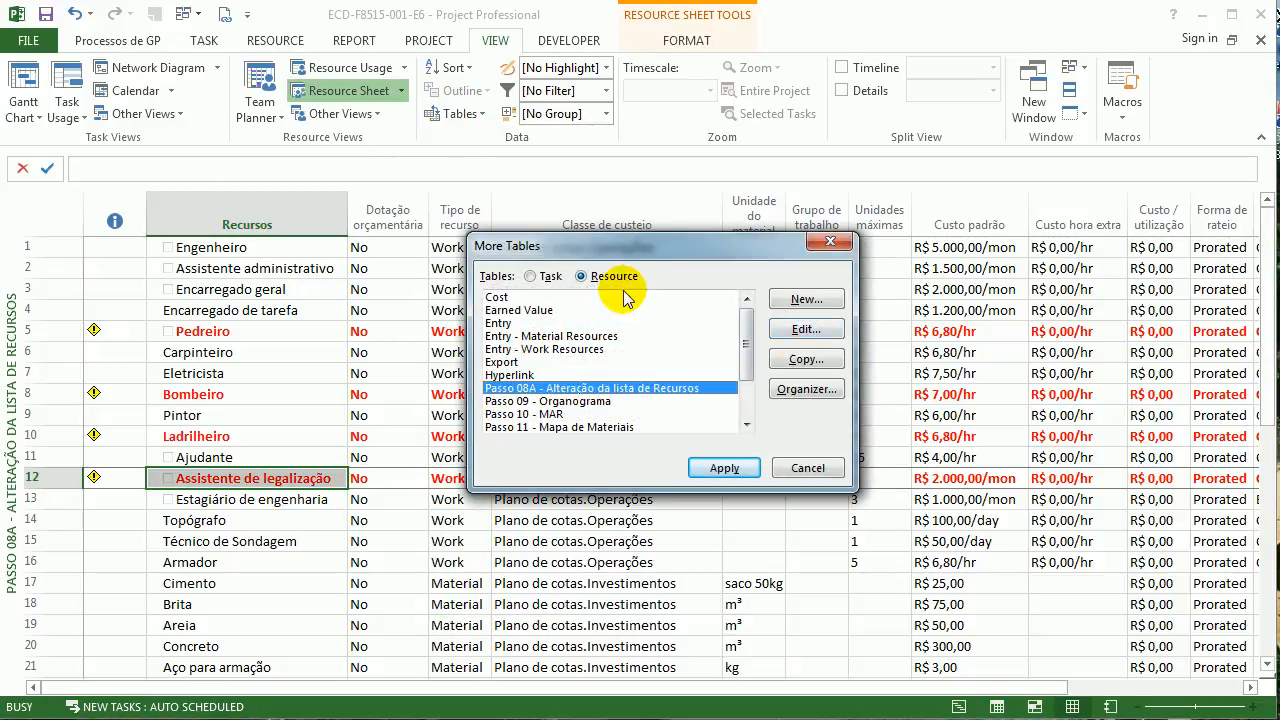
left_click(800, 329)
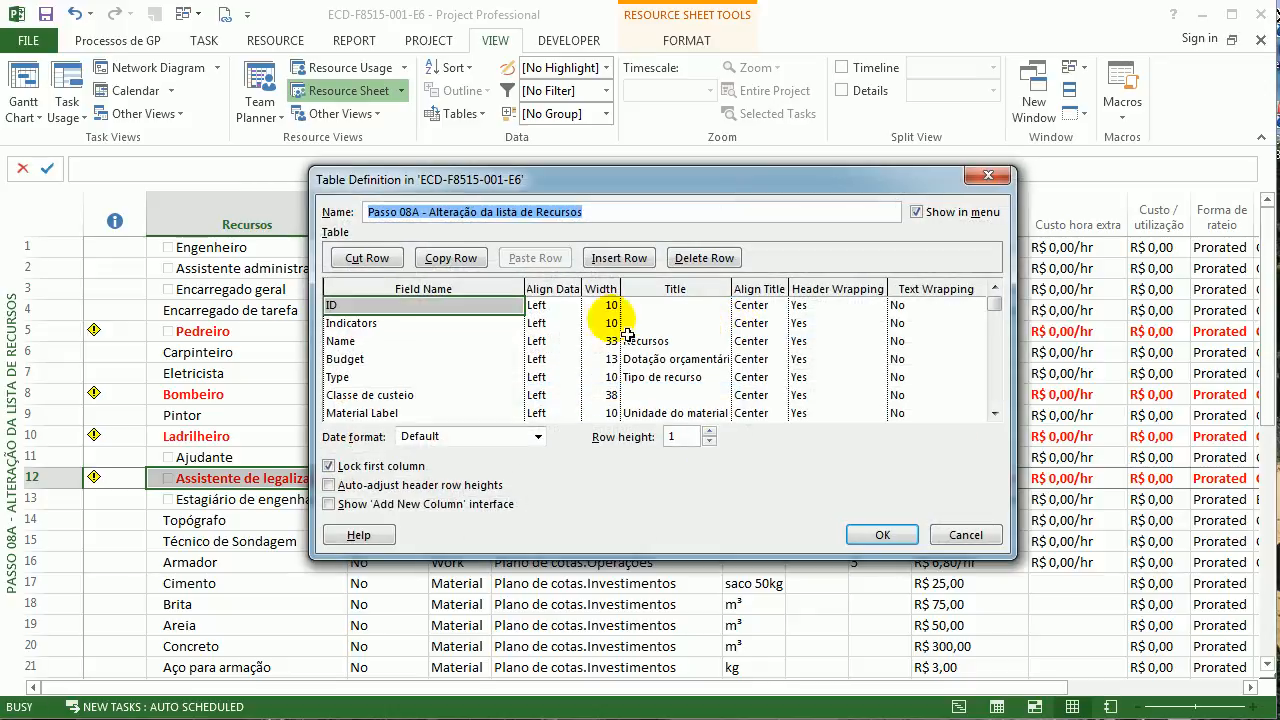
Review the table definition's fields from Indicators to Base Calendar, then close the definition and the table list
left_click(443, 324)
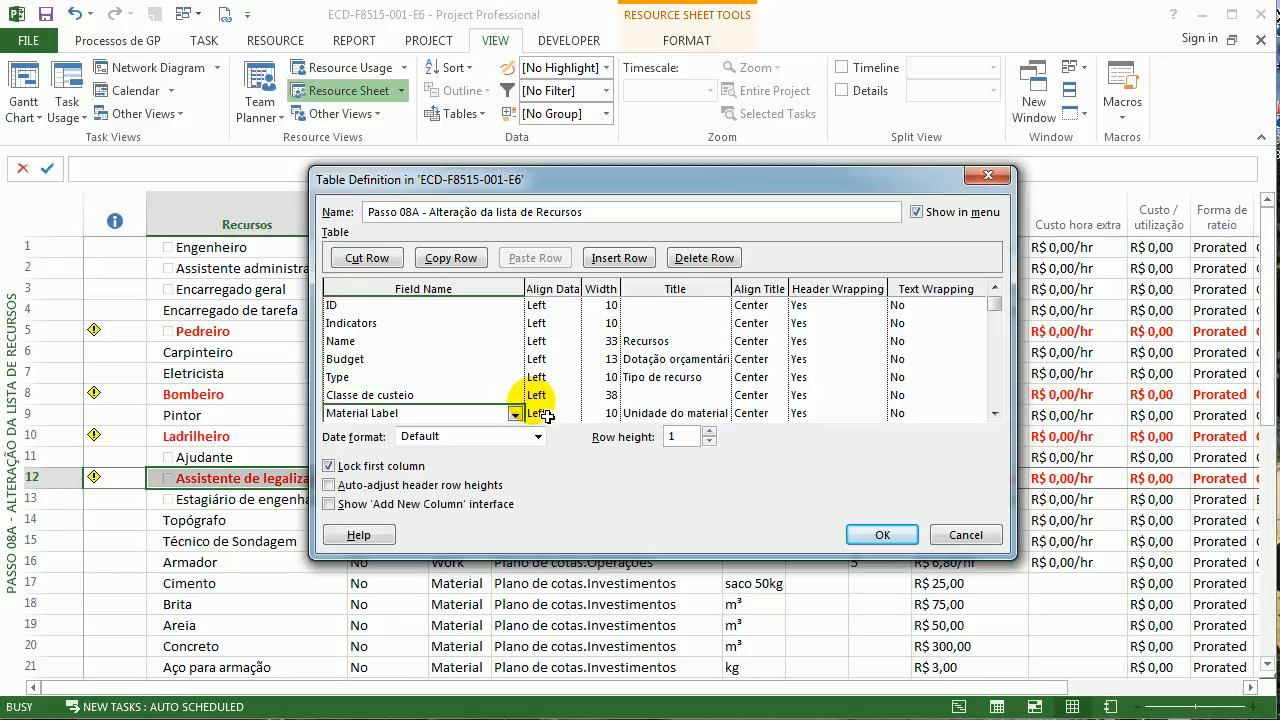
key("Up")
key("Up")
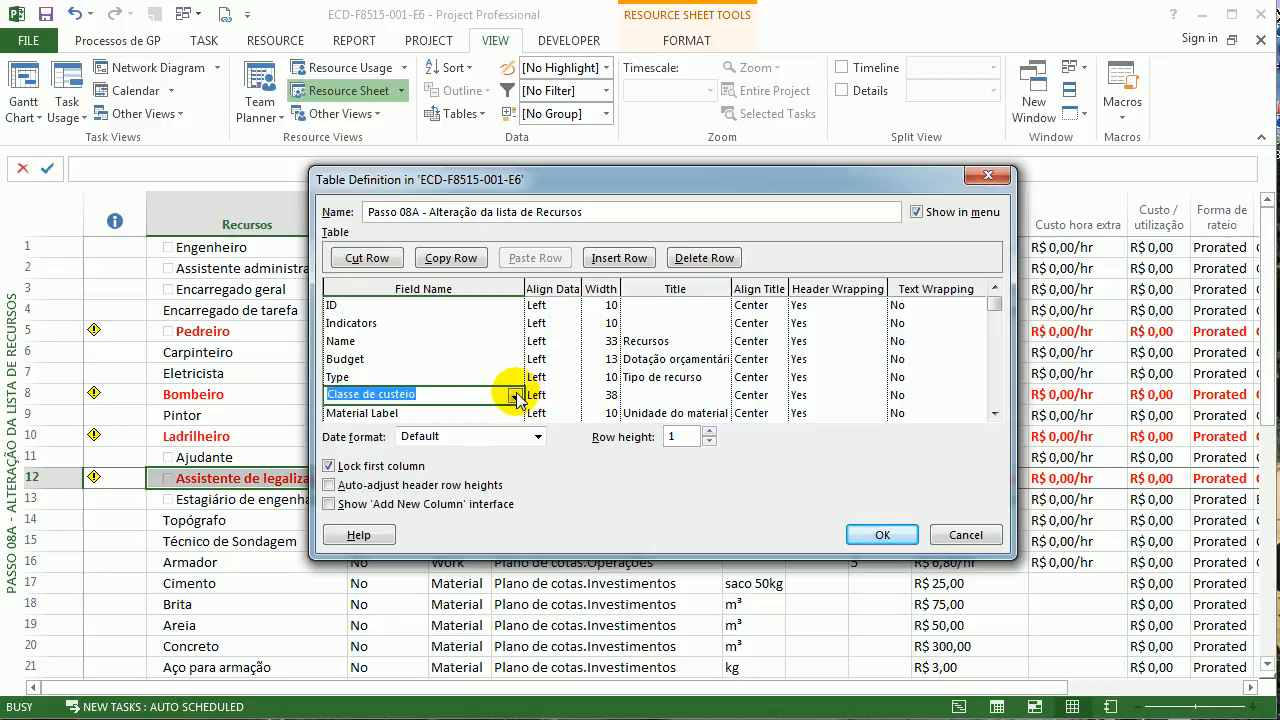
left_click(516, 397)
left_click(512, 394)
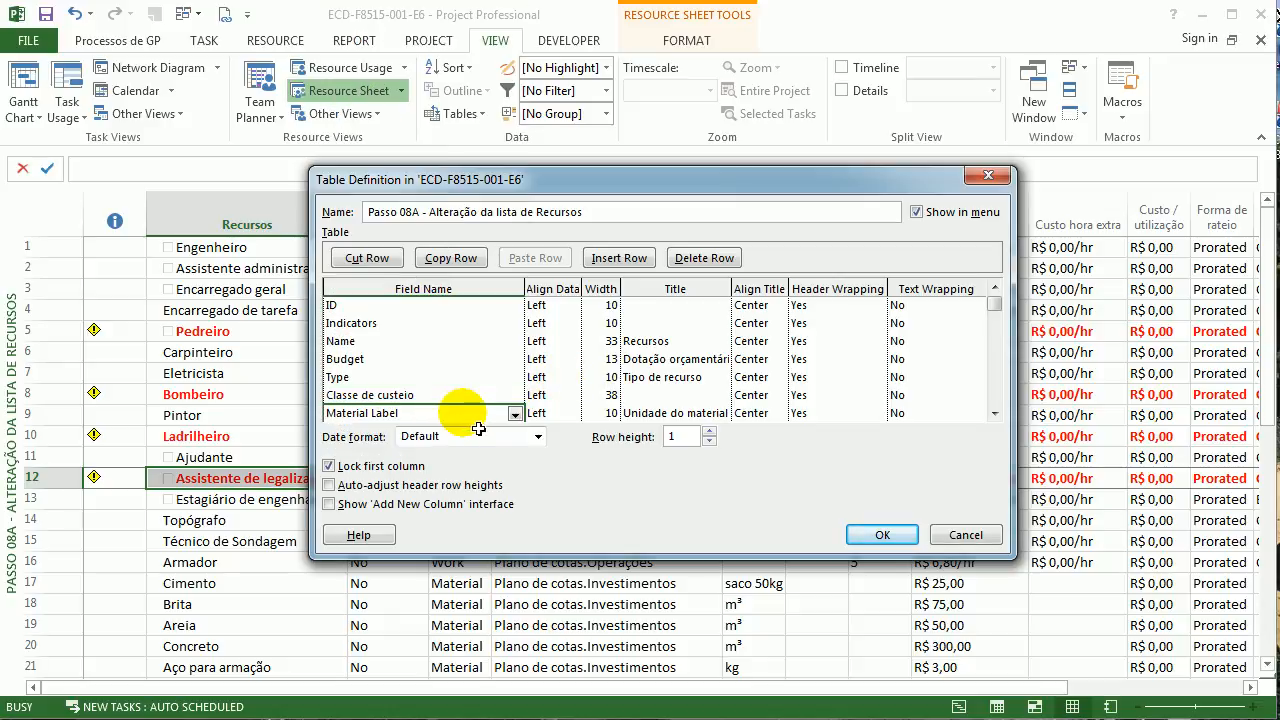
key("Down")
key("Down")
key("Down")
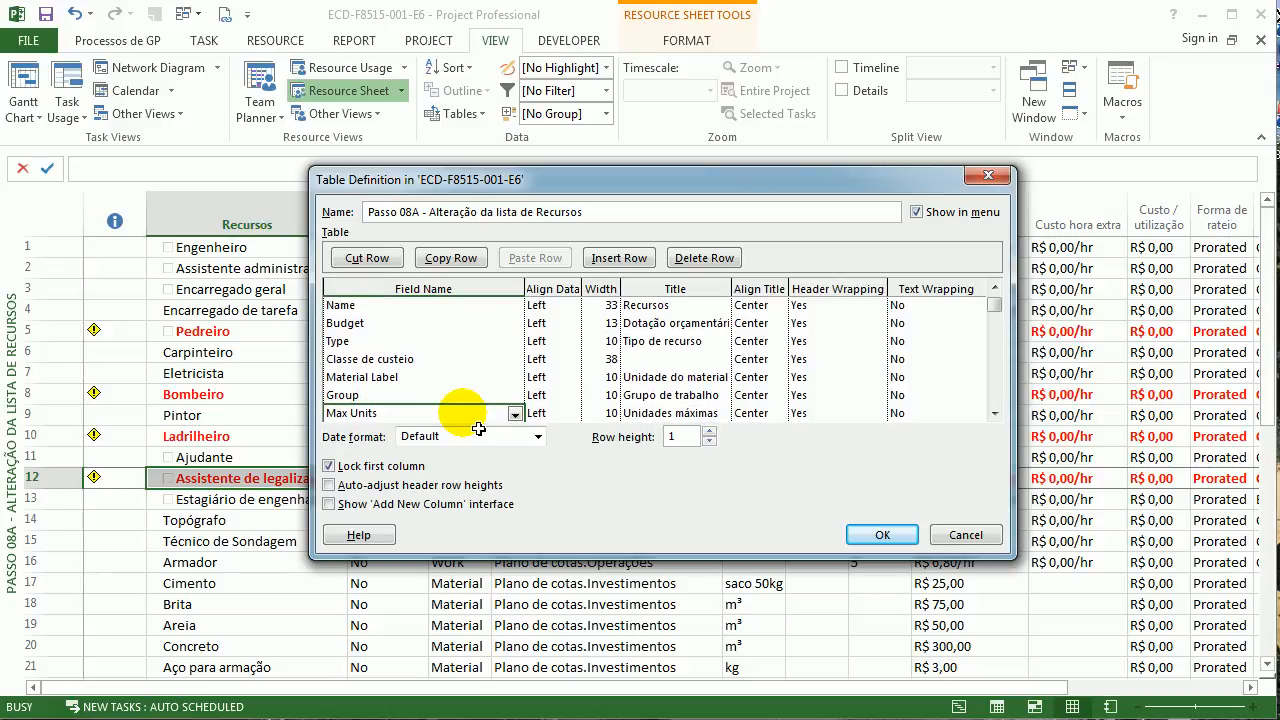
key("Down")
key("Down")
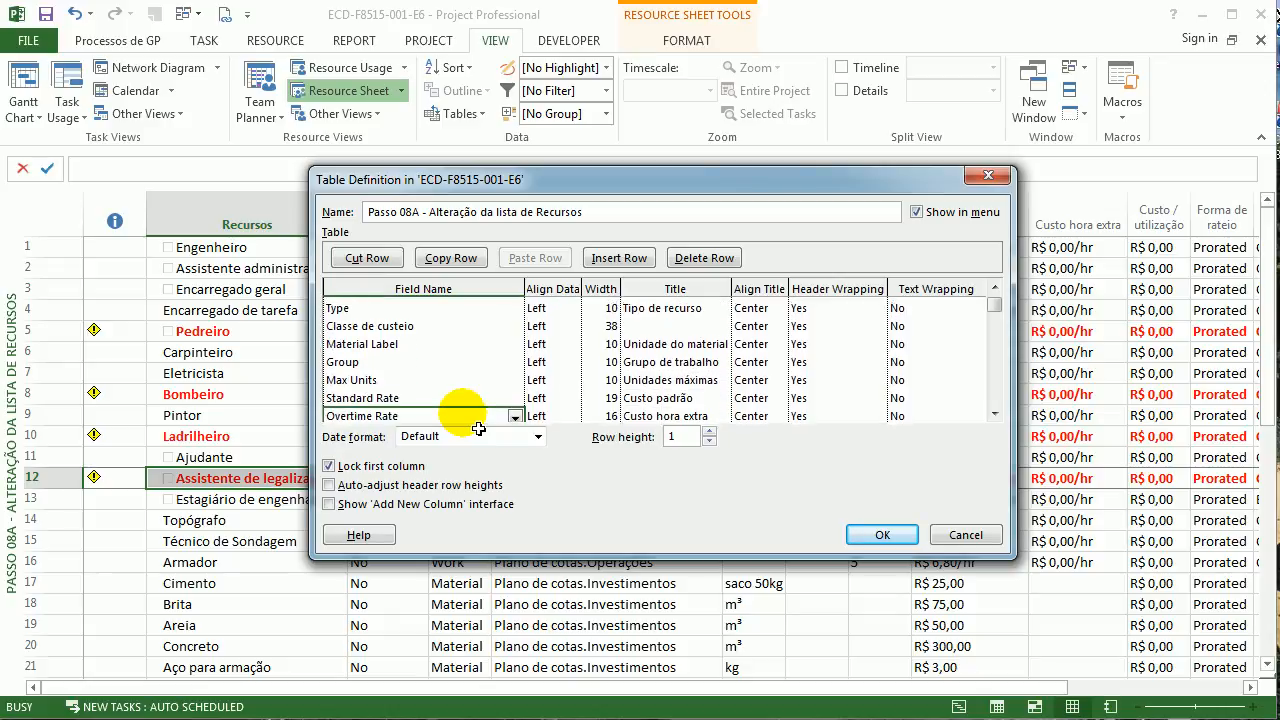
key("Down")
key("Down")
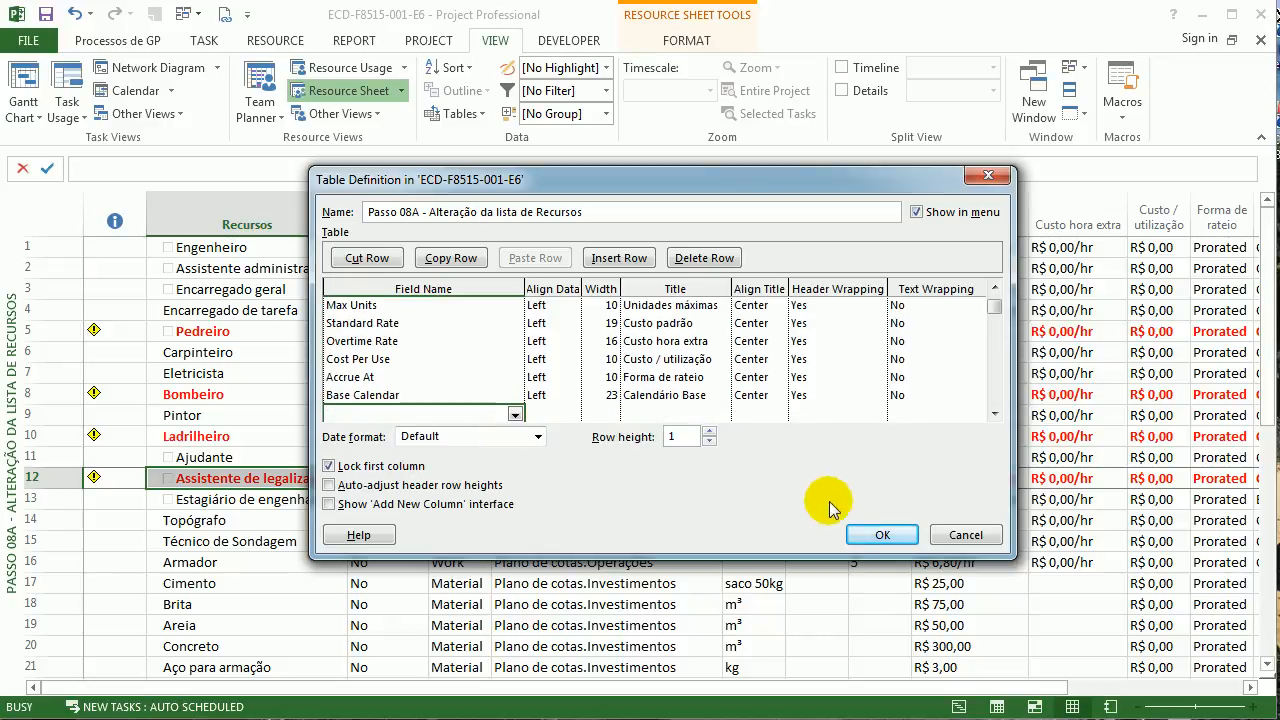
left_click(868, 535)
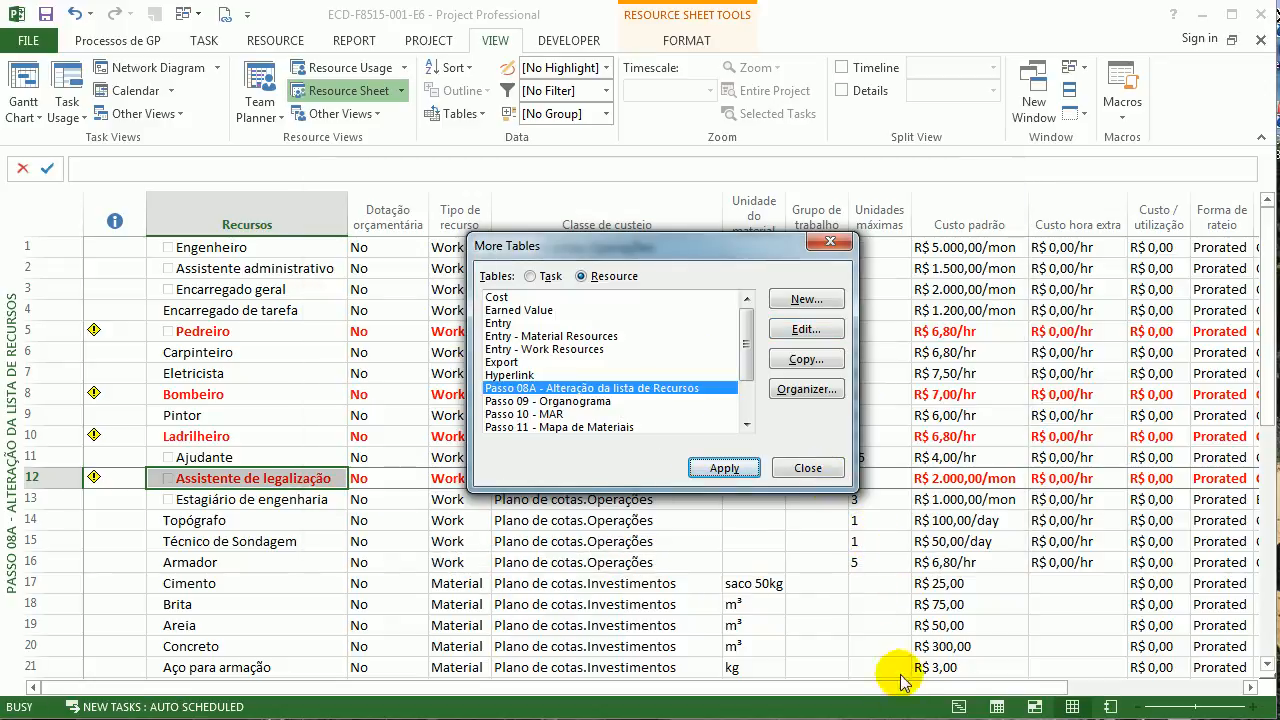
left_click(808, 468)
Examine the resource sheet's rows and columns, including the base calendar, the Retroescavadeira entry and the resource types
left_click_drag(887, 686, 1148, 703)
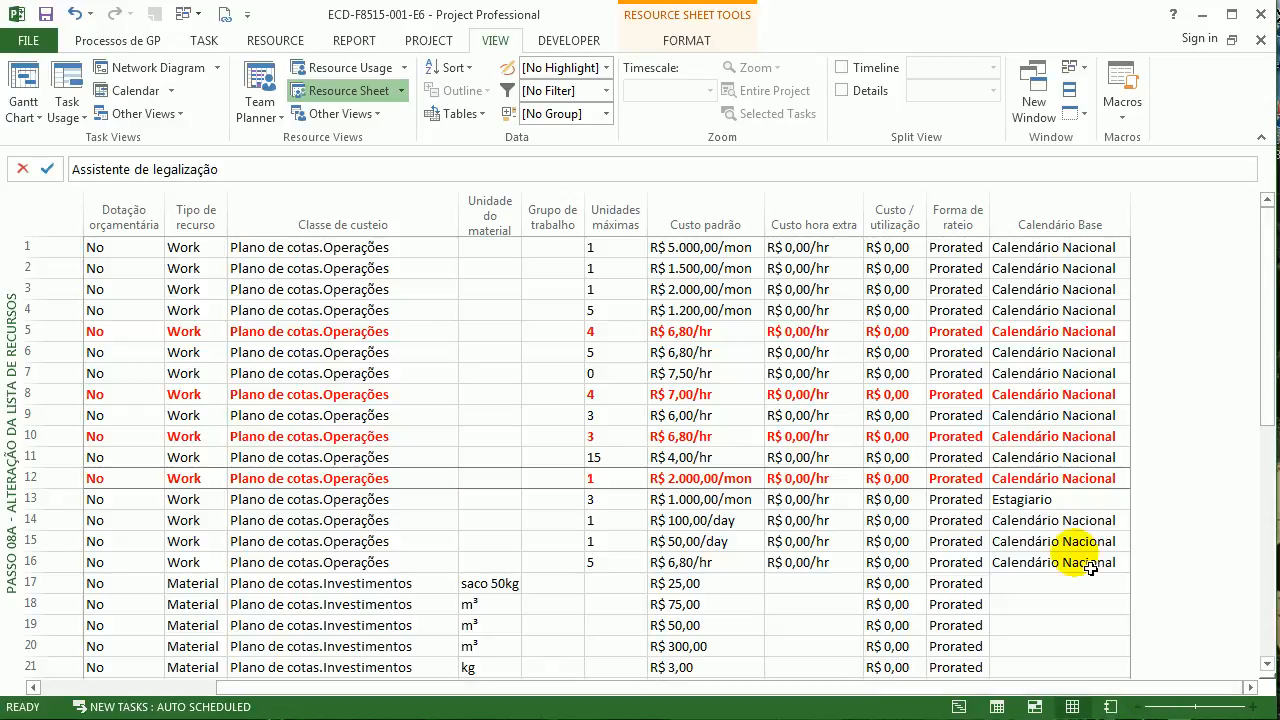
scroll(1085, 565, "down", 7)
scroll(1088, 566, "up", 7)
scroll(1088, 566, "down", 8)
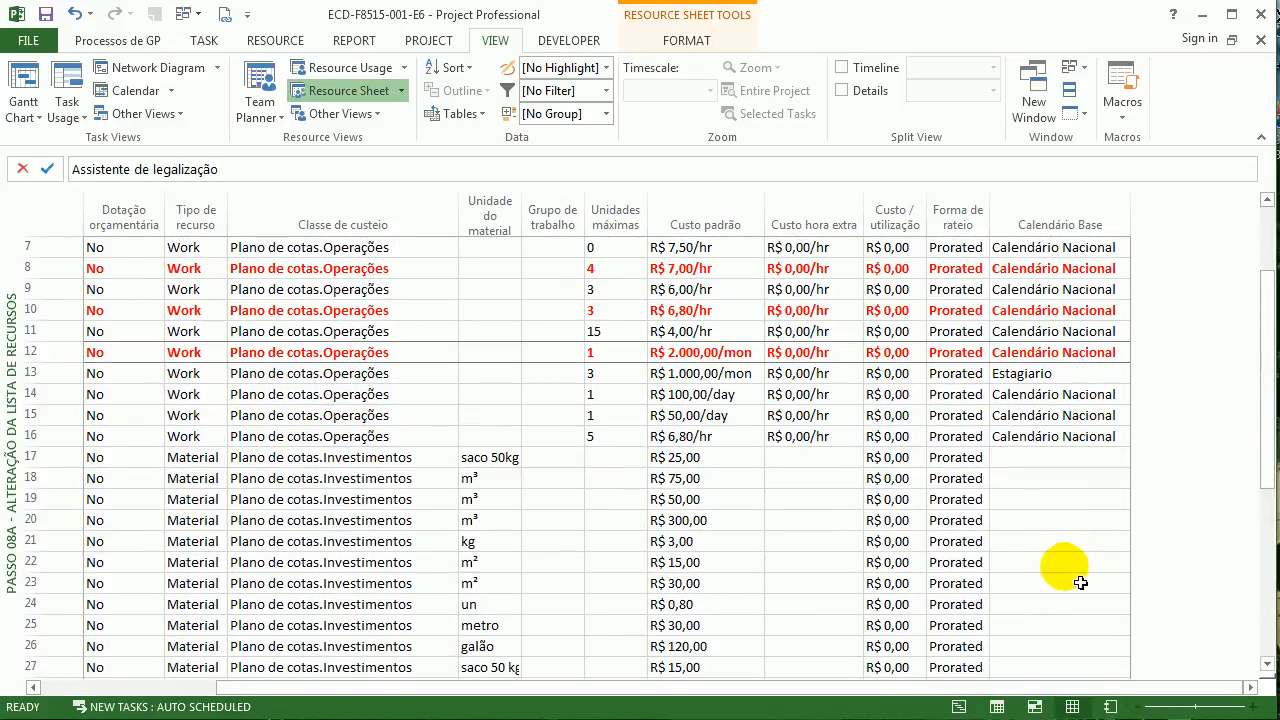
left_click(1020, 310)
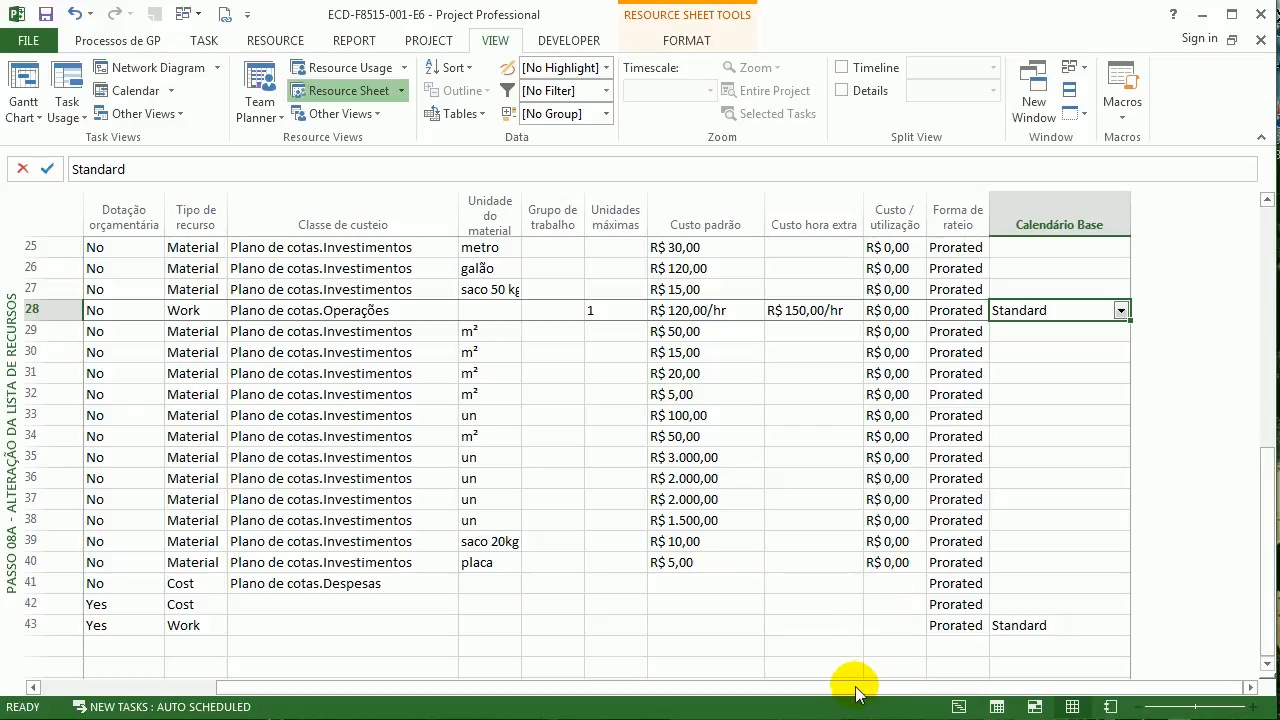
left_click_drag(851, 686, 475, 686)
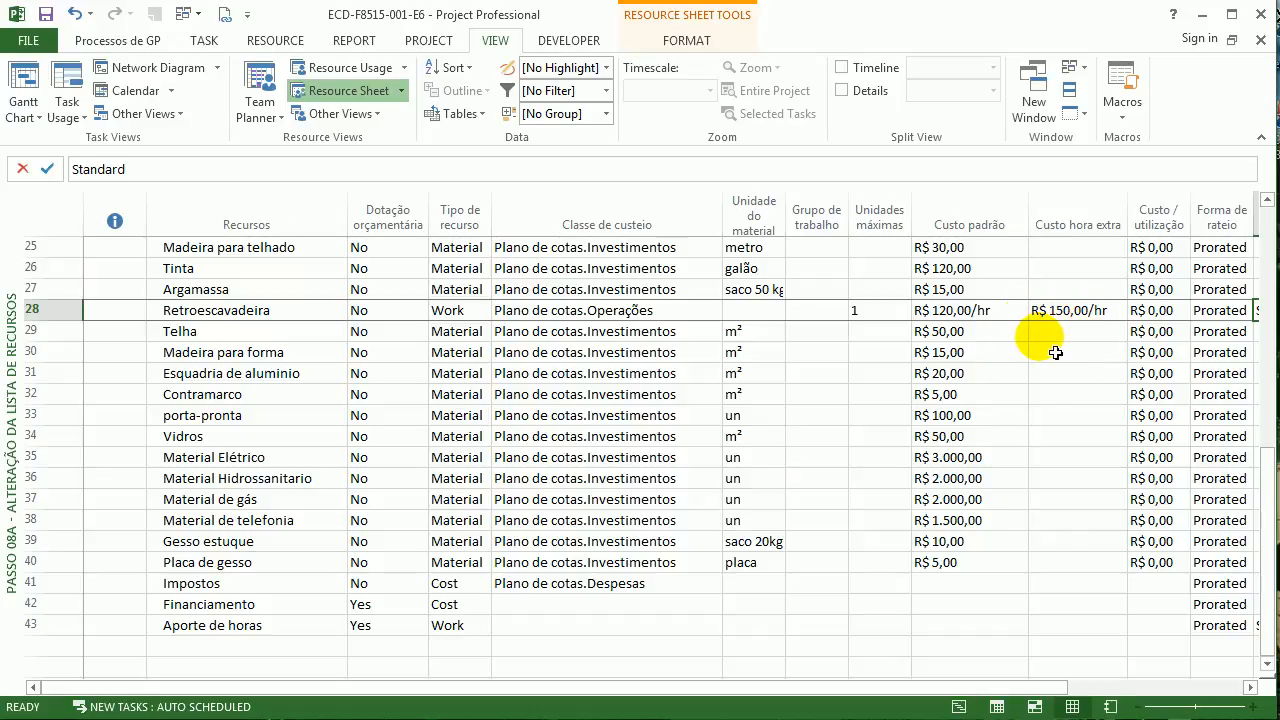
left_click_drag(845, 691, 845, 691)
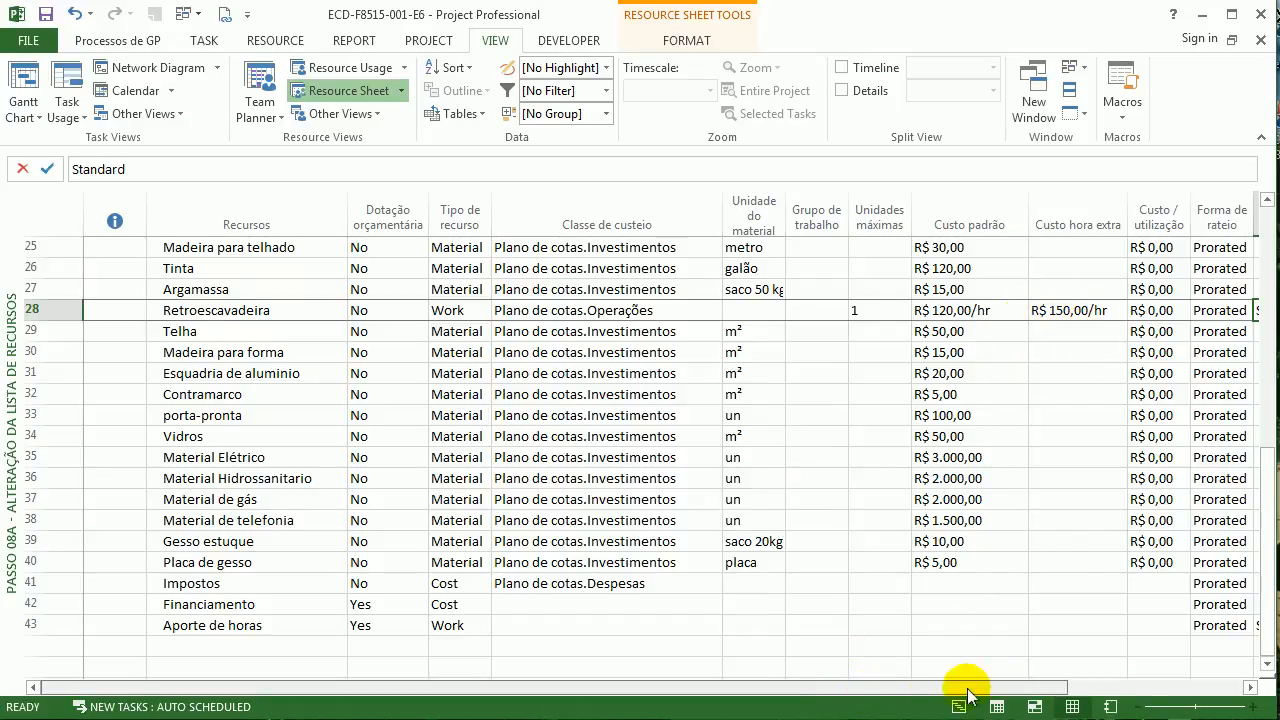
left_click_drag(967, 689, 471, 606)
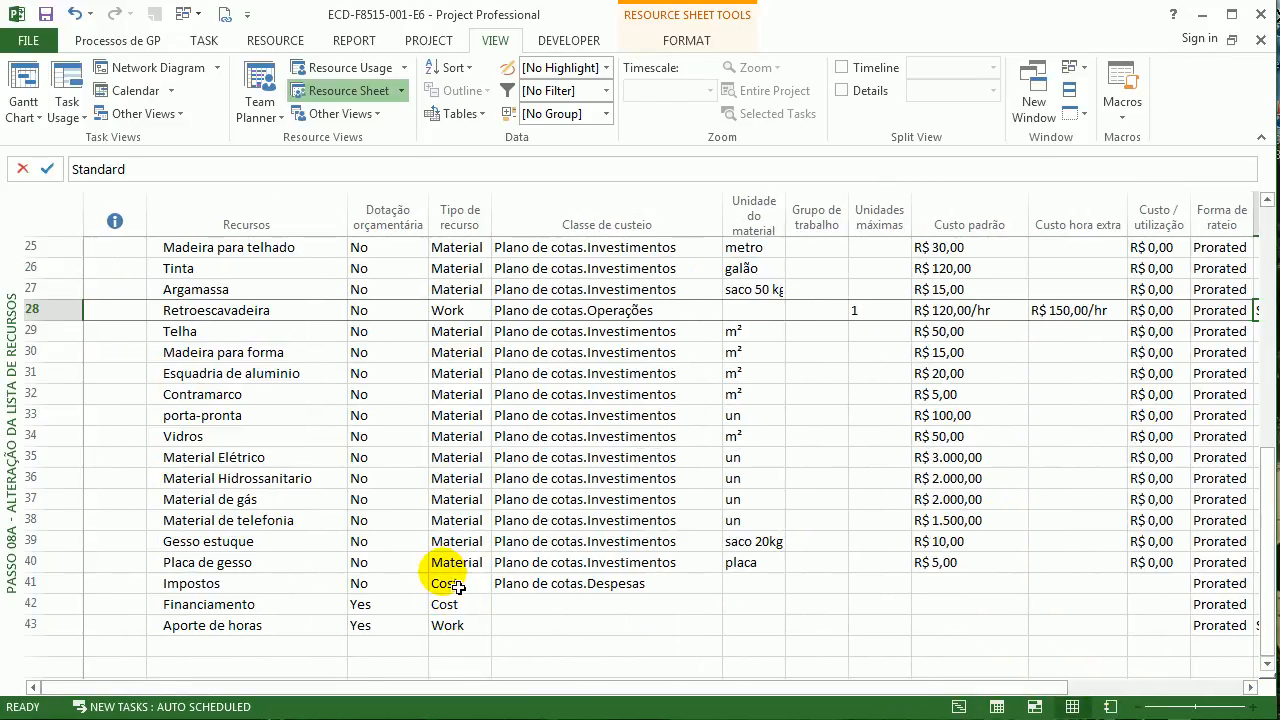
scroll(557, 563, "up", 5)
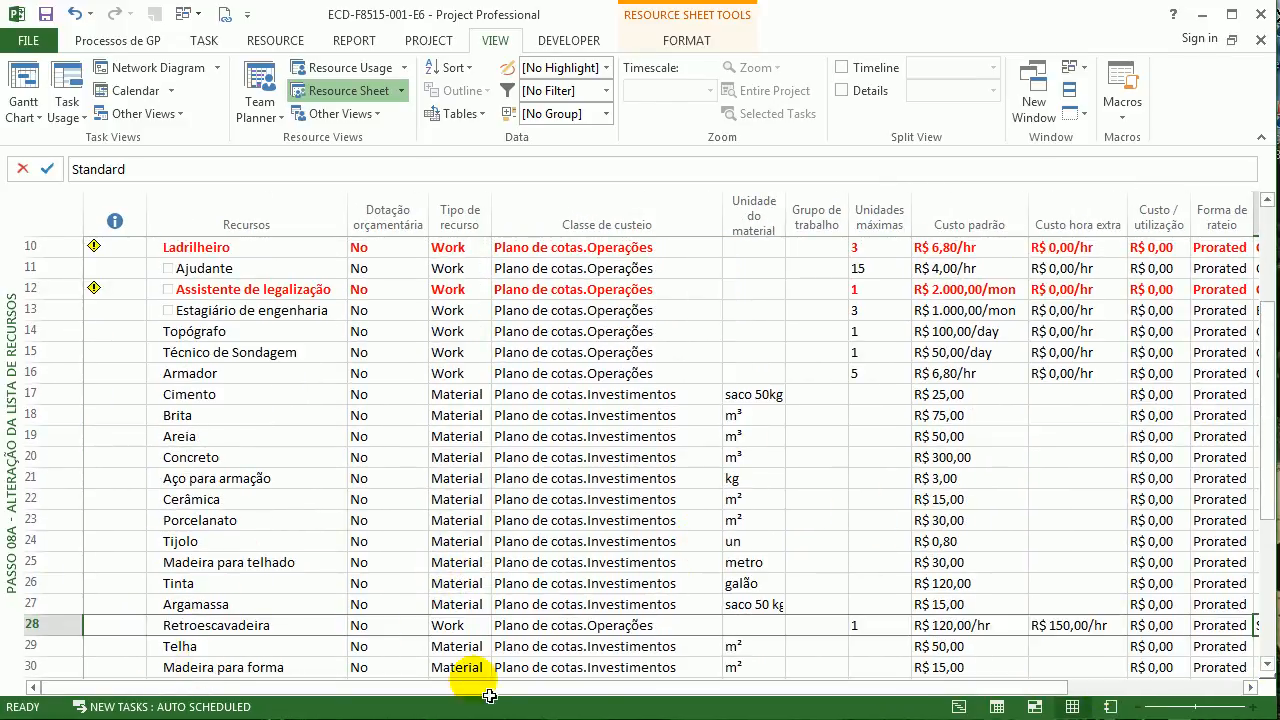
Compare the work and material resources across the sheet's rows and columns through Calendário Base, then select the Pedreiro resource
scroll(630, 570, "up", 3)
scroll(640, 578, "up", 1)
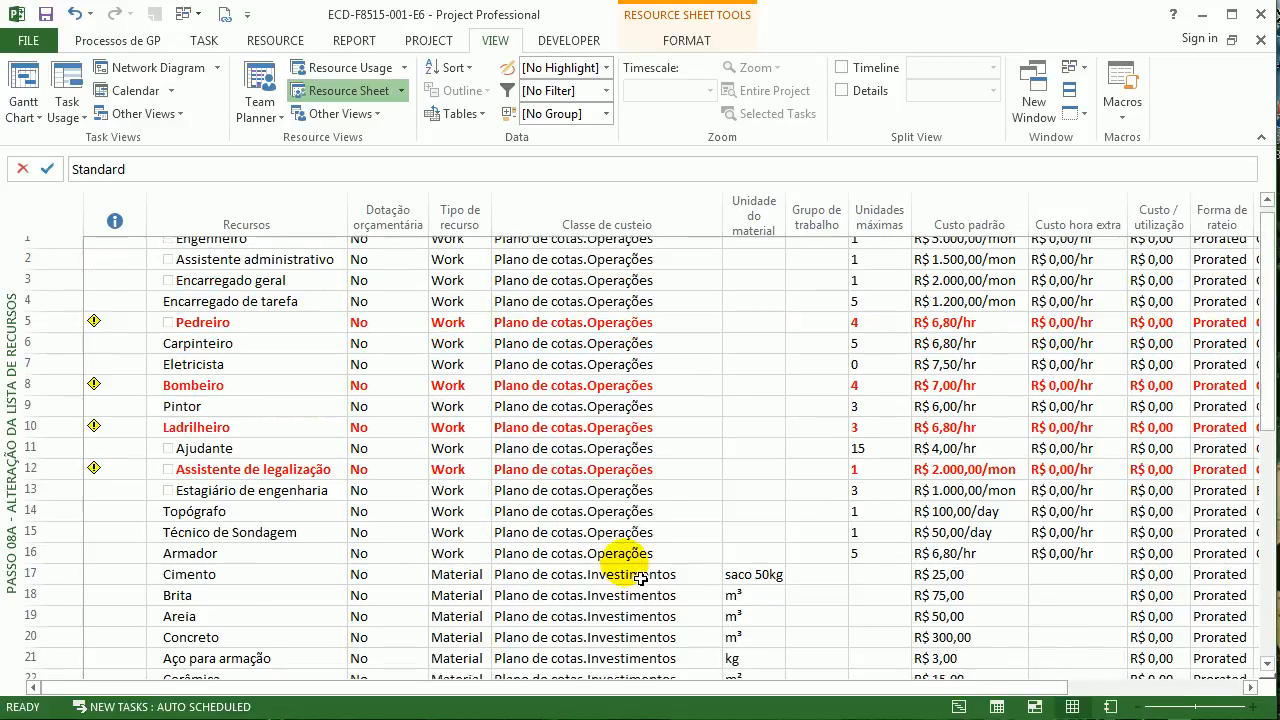
scroll(640, 578, "down", 5)
scroll(640, 578, "down", 1)
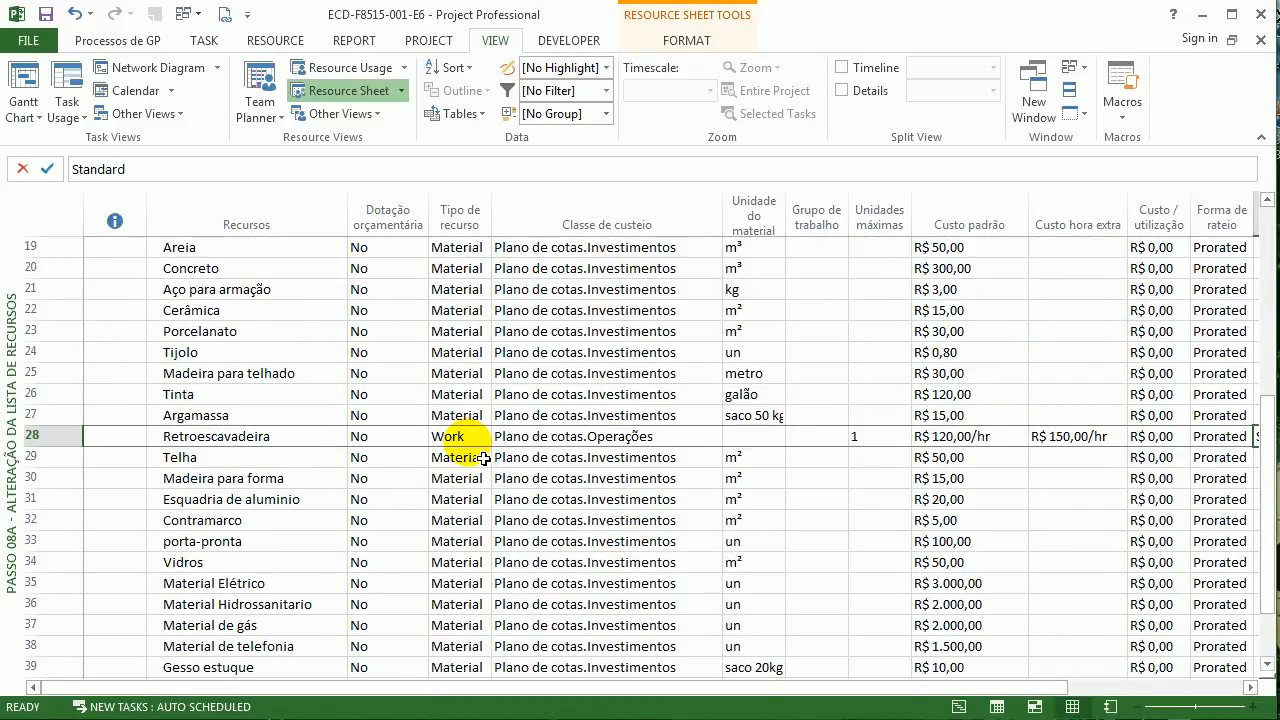
left_click_drag(634, 687, 1151, 687)
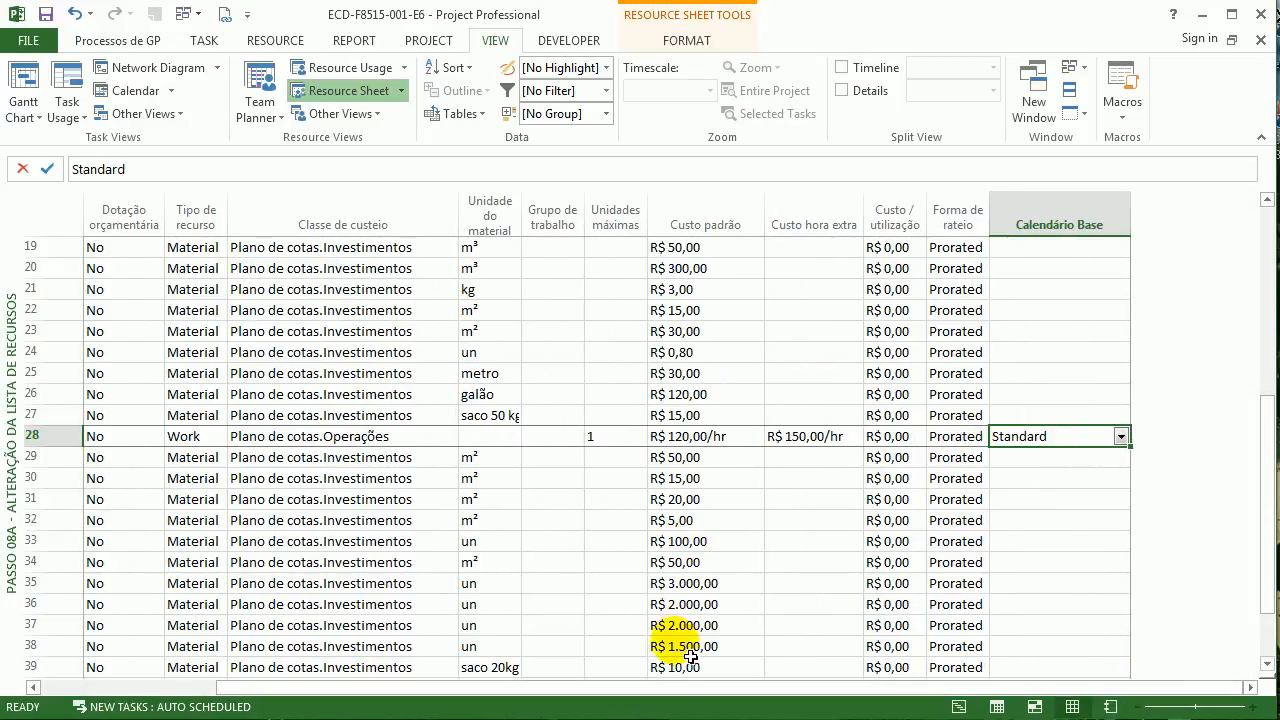
left_click_drag(672, 687, 355, 680)
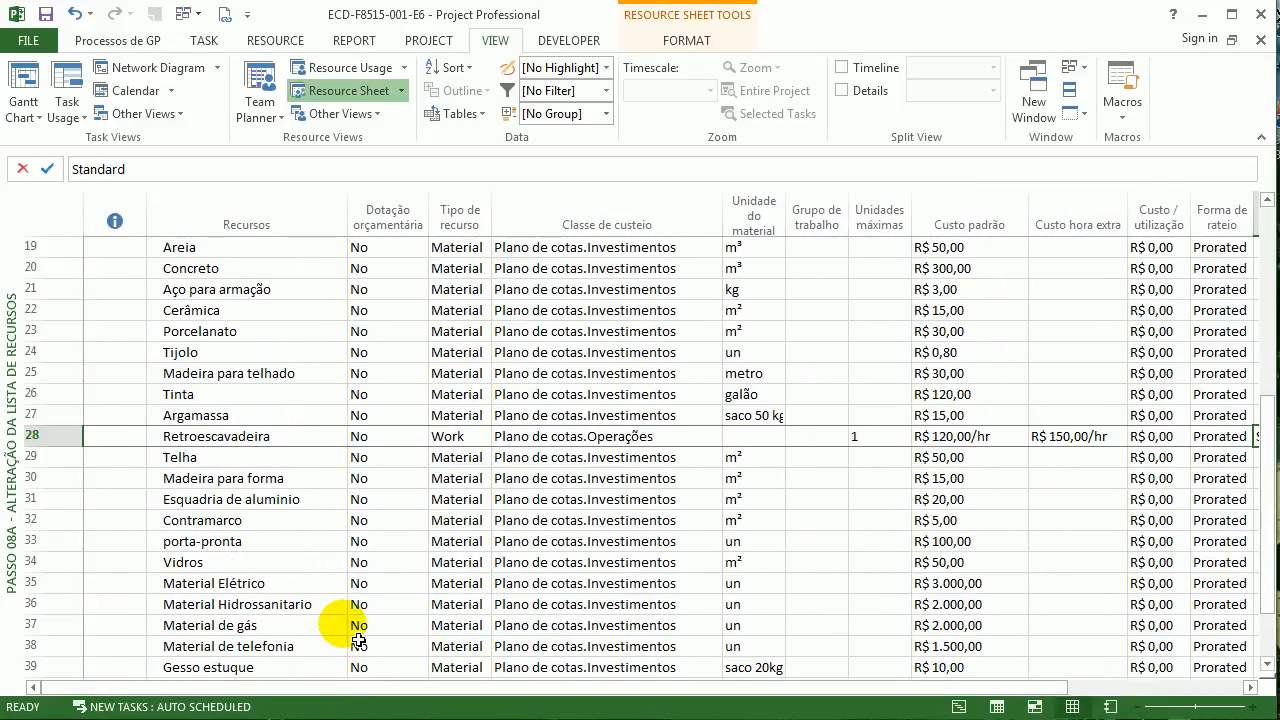
scroll(355, 630, "up", 6)
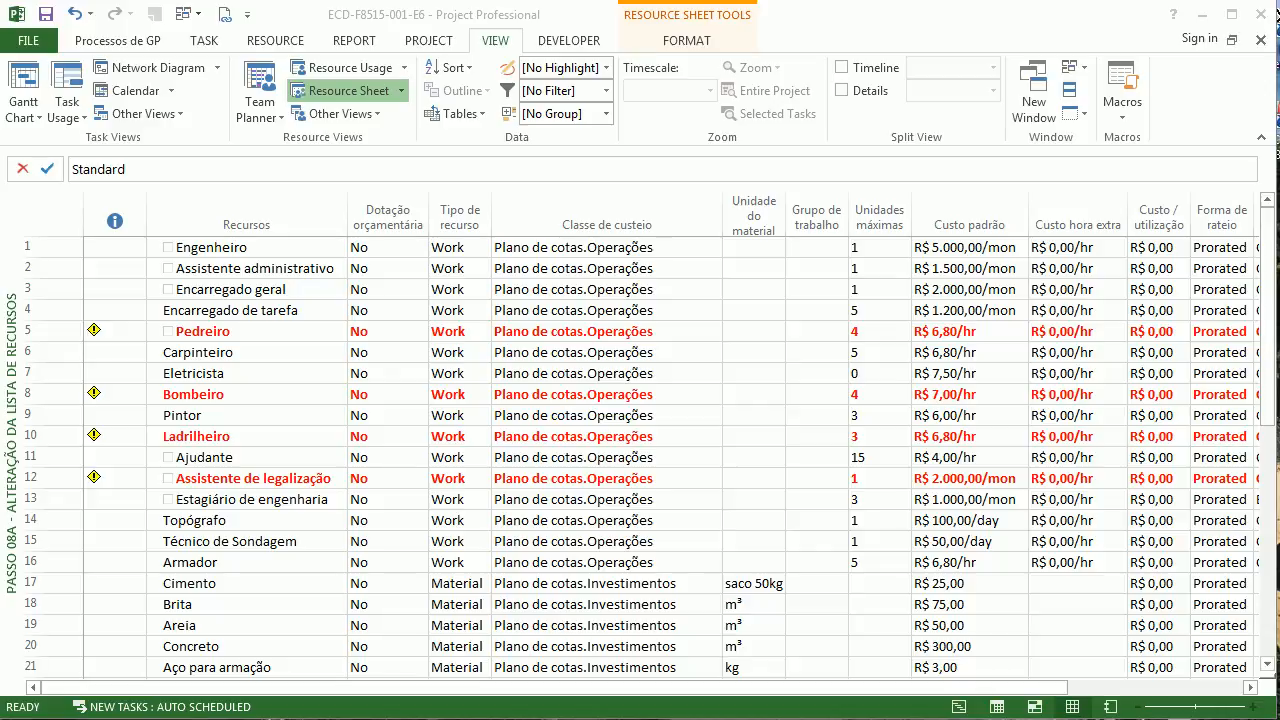
left_click(205, 331)
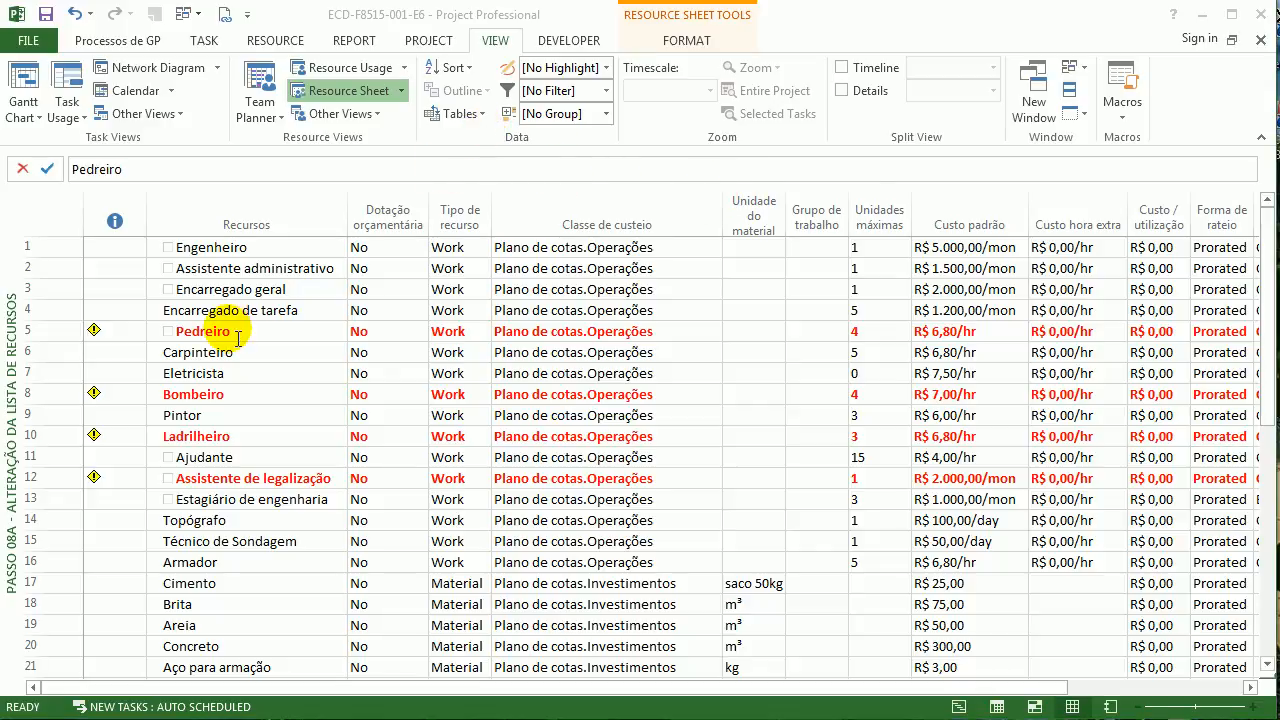
Switch to the ECD-F8515-001-E6-Pool de Recursos project and display its Passo 08A - Alteração da lista de Recursos view
left_click(182, 14)
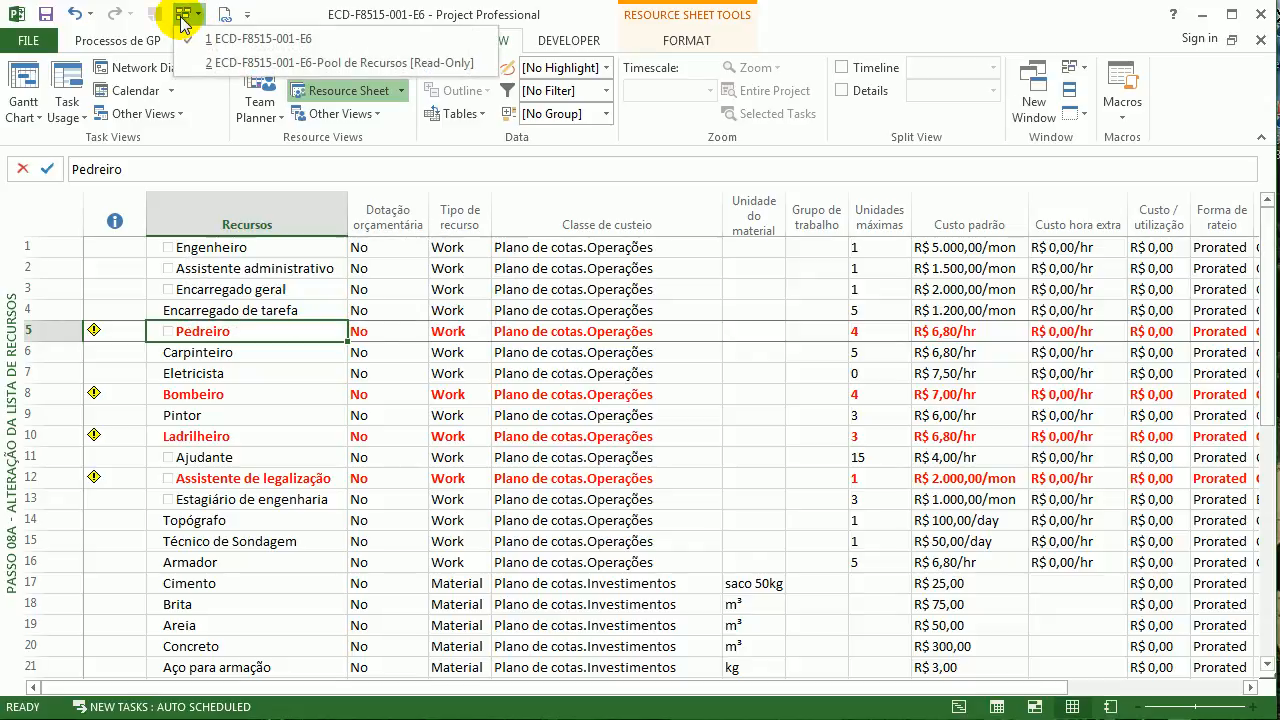
left_click(206, 64)
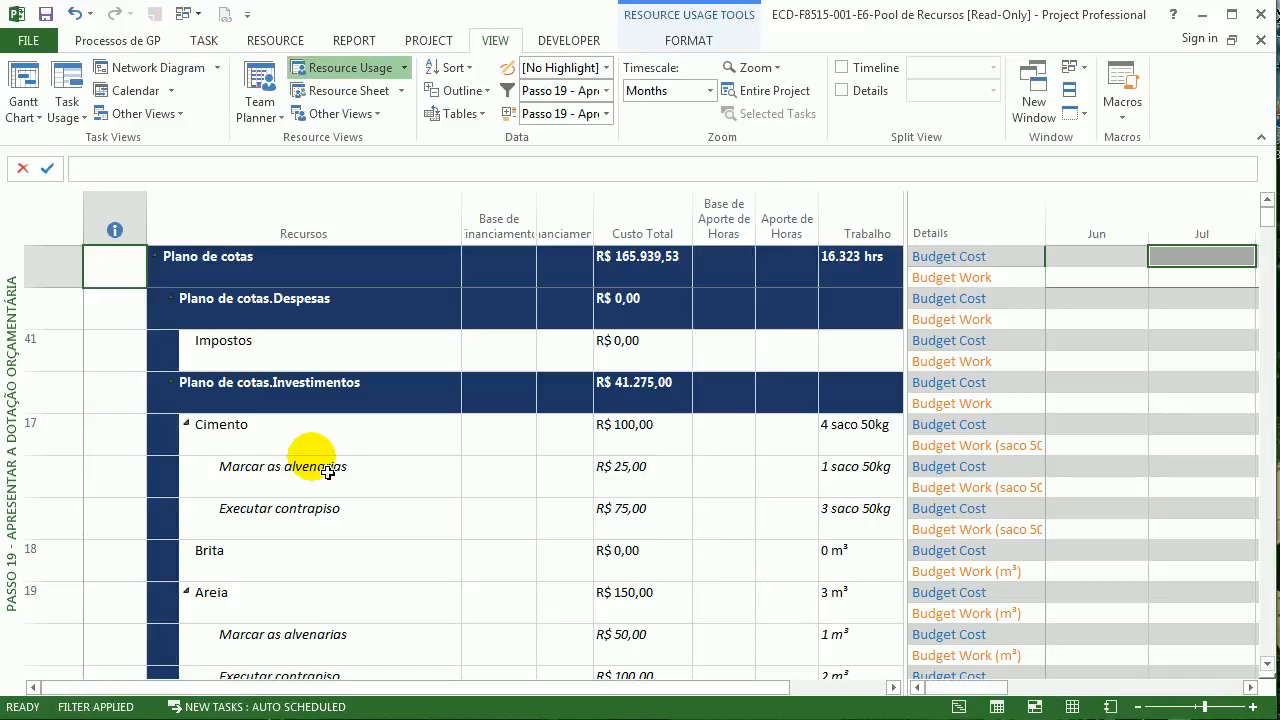
left_click(187, 19)
left_click(187, 19)
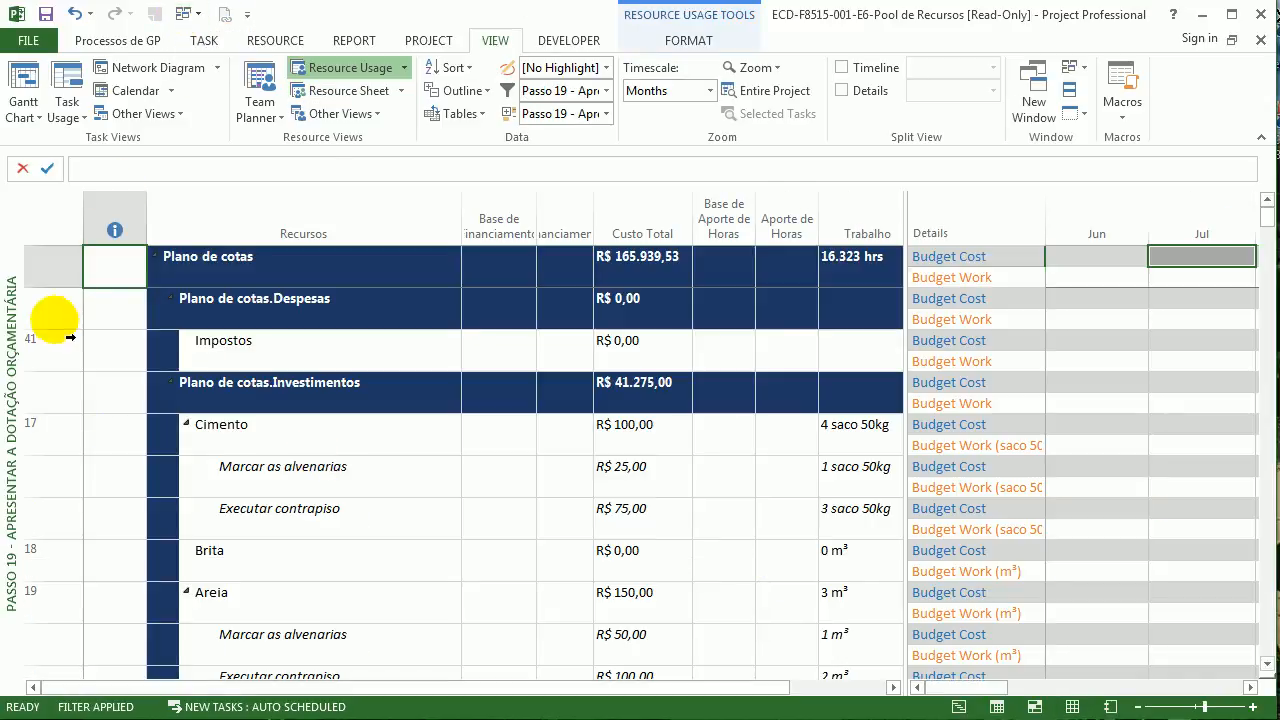
right_click(16, 341)
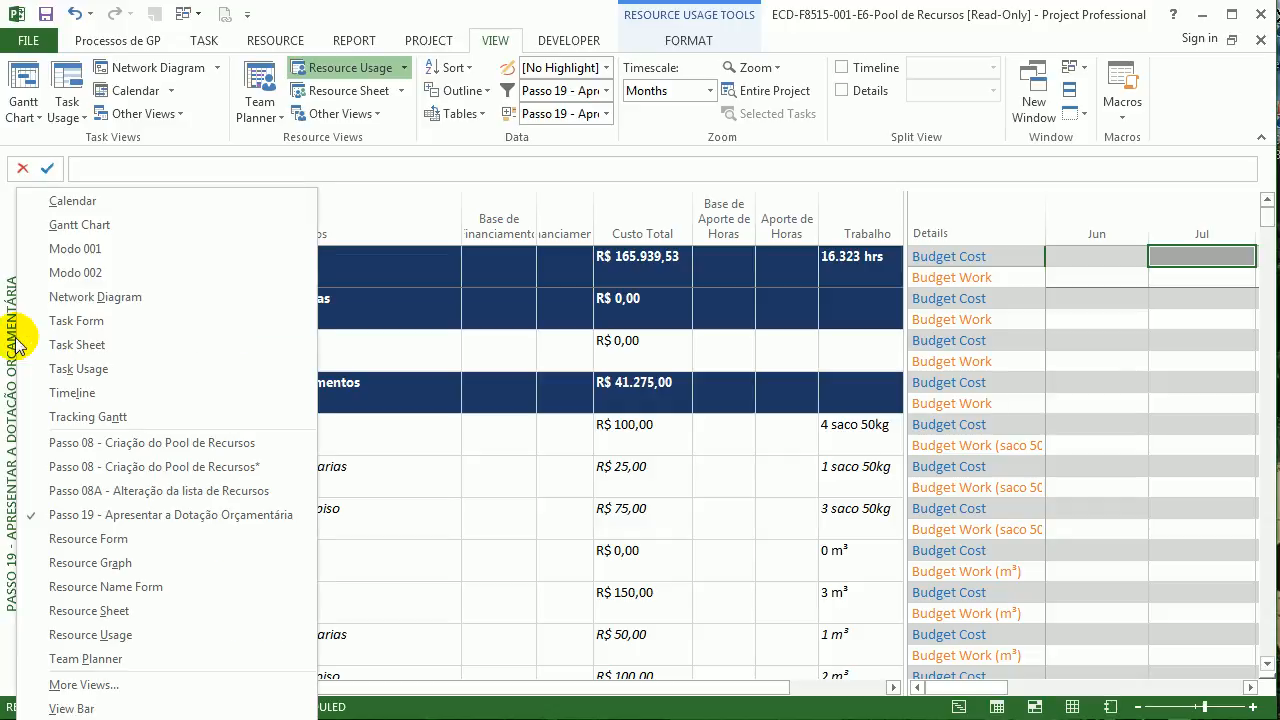
left_click(136, 491)
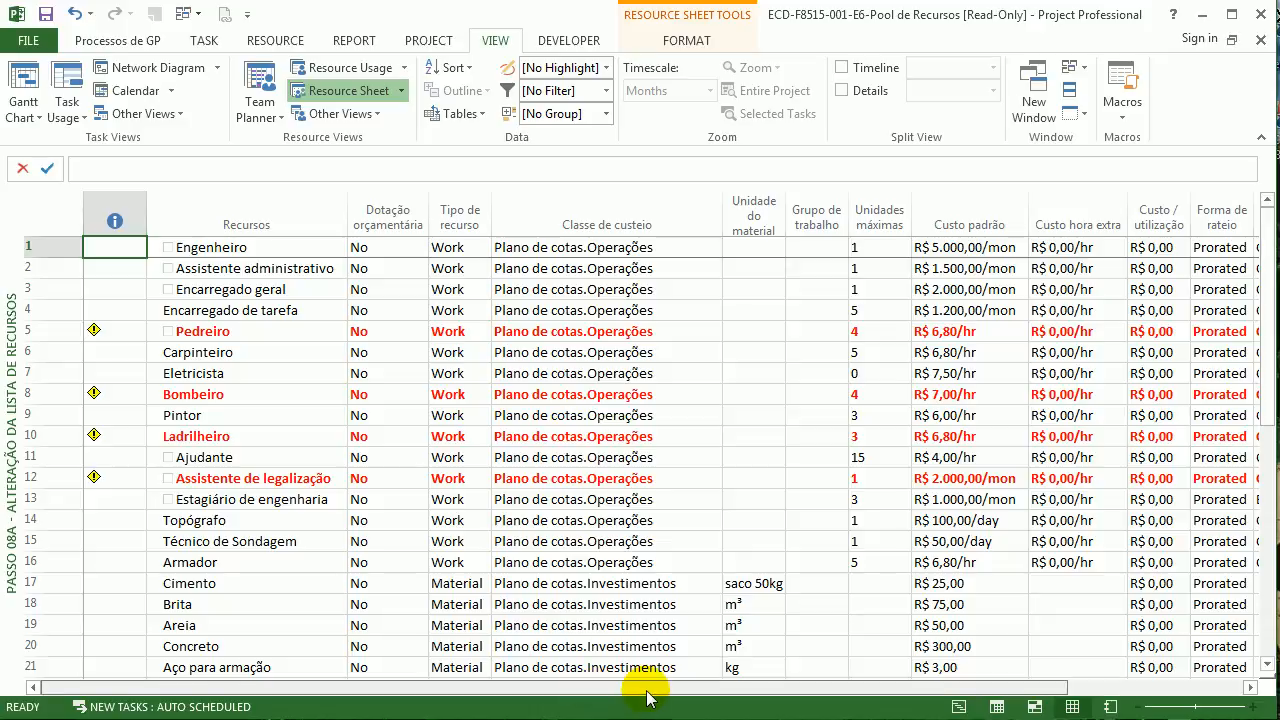
Inspect the lookup table of the Classe de custeio custom field, then close it and accept the Custom Fields settings
left_click_drag(684, 690, 1020, 697)
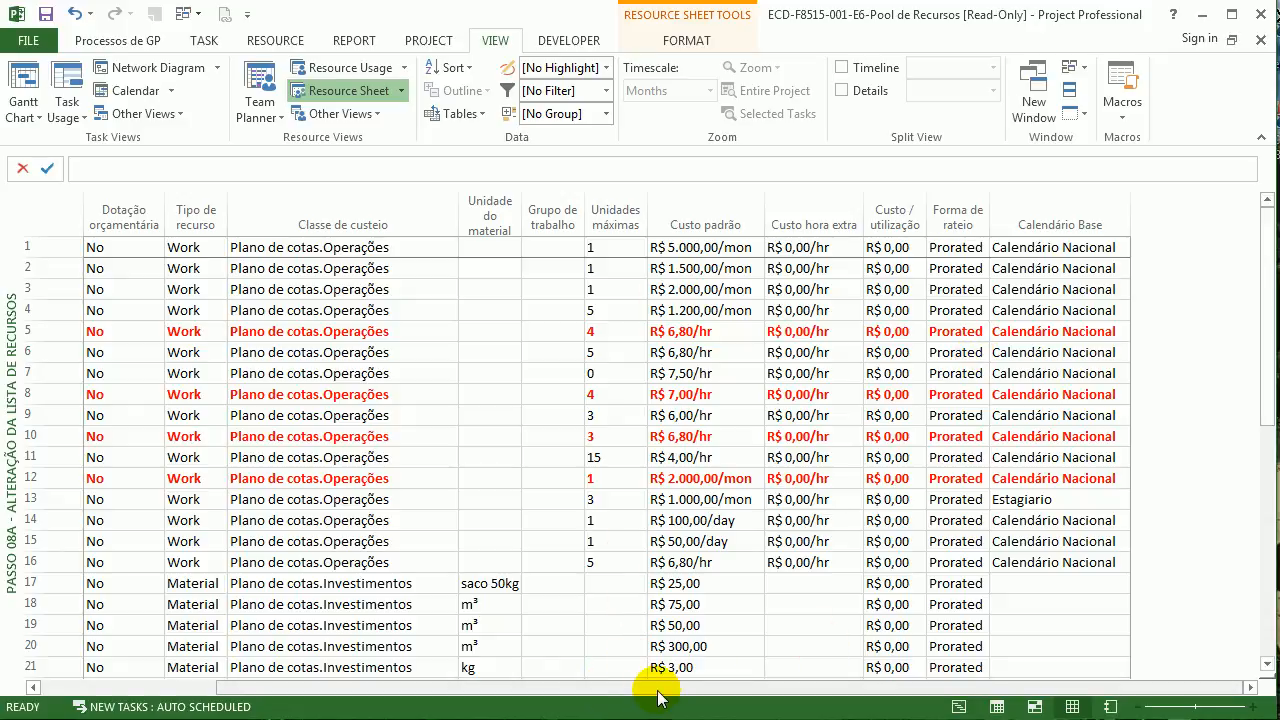
left_click_drag(651, 686, 401, 690)
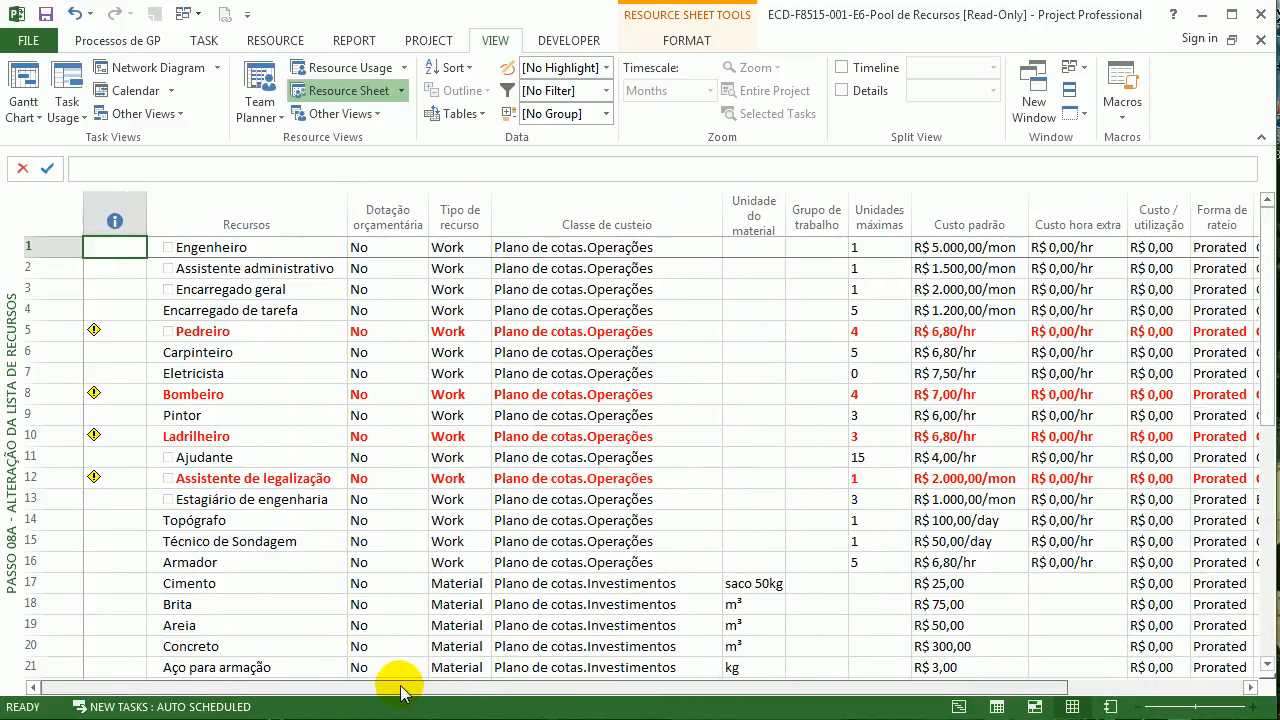
right_click(621, 212)
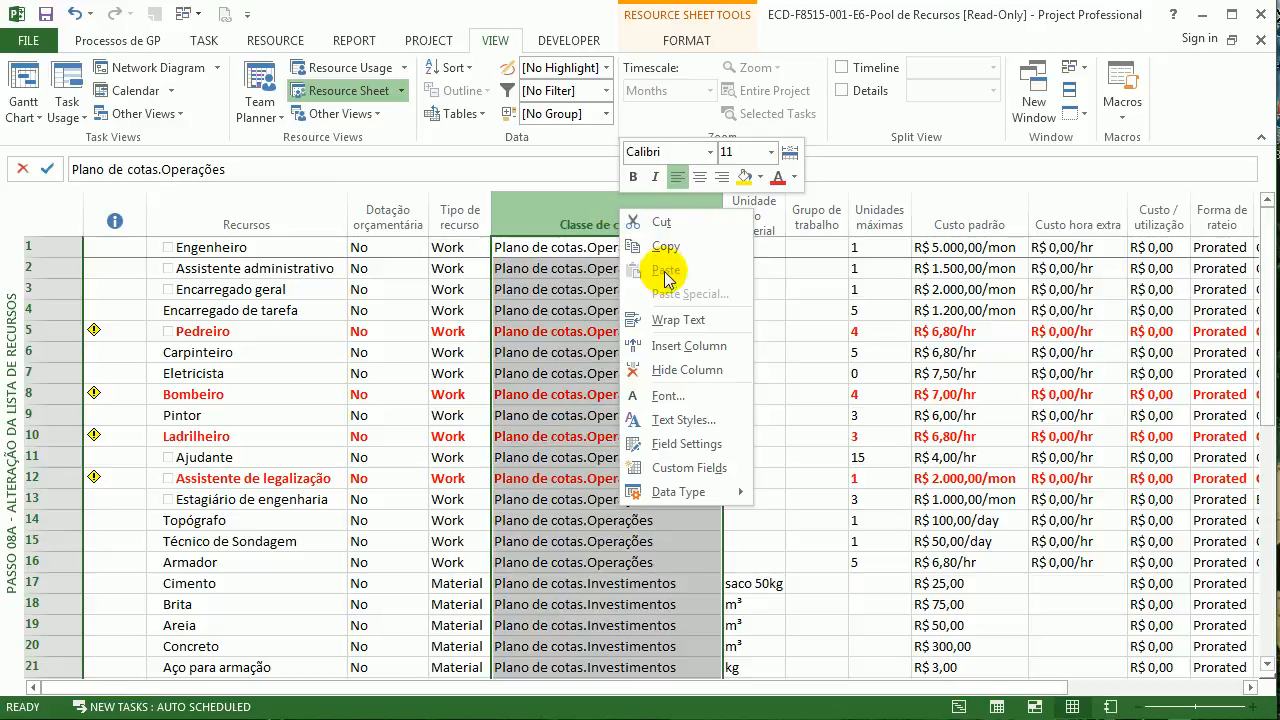
left_click(680, 468)
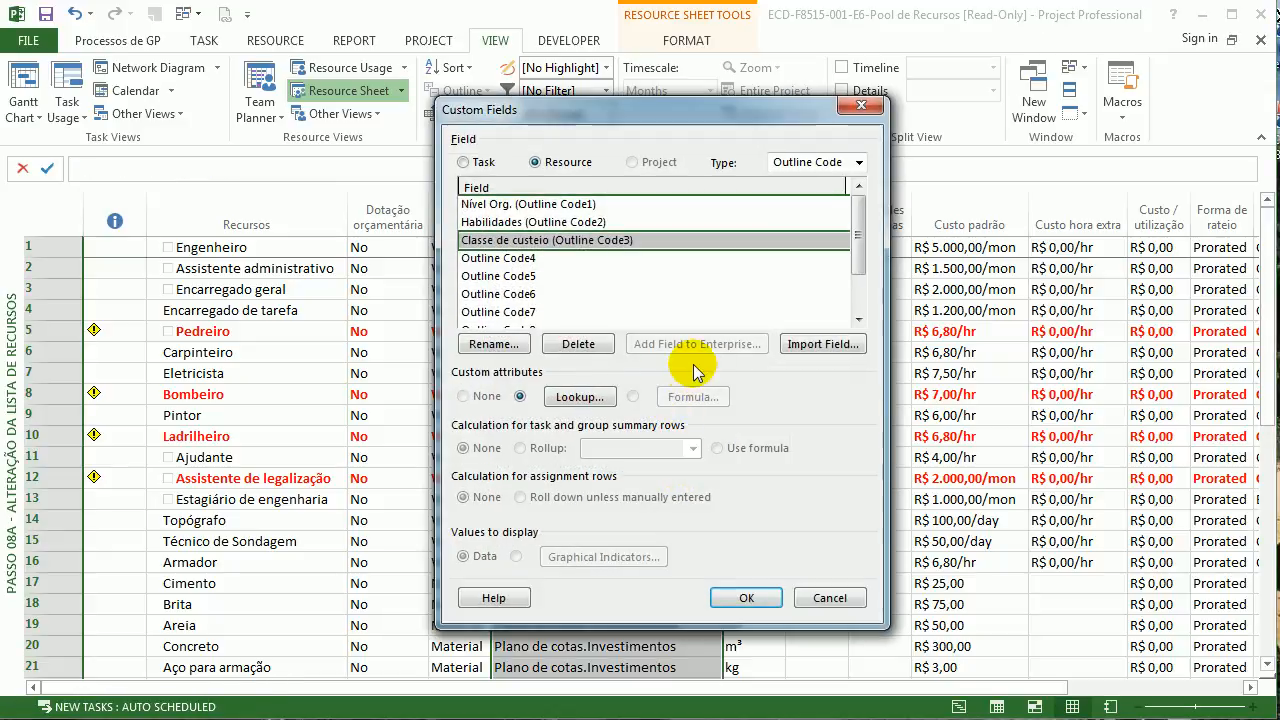
left_click(580, 397)
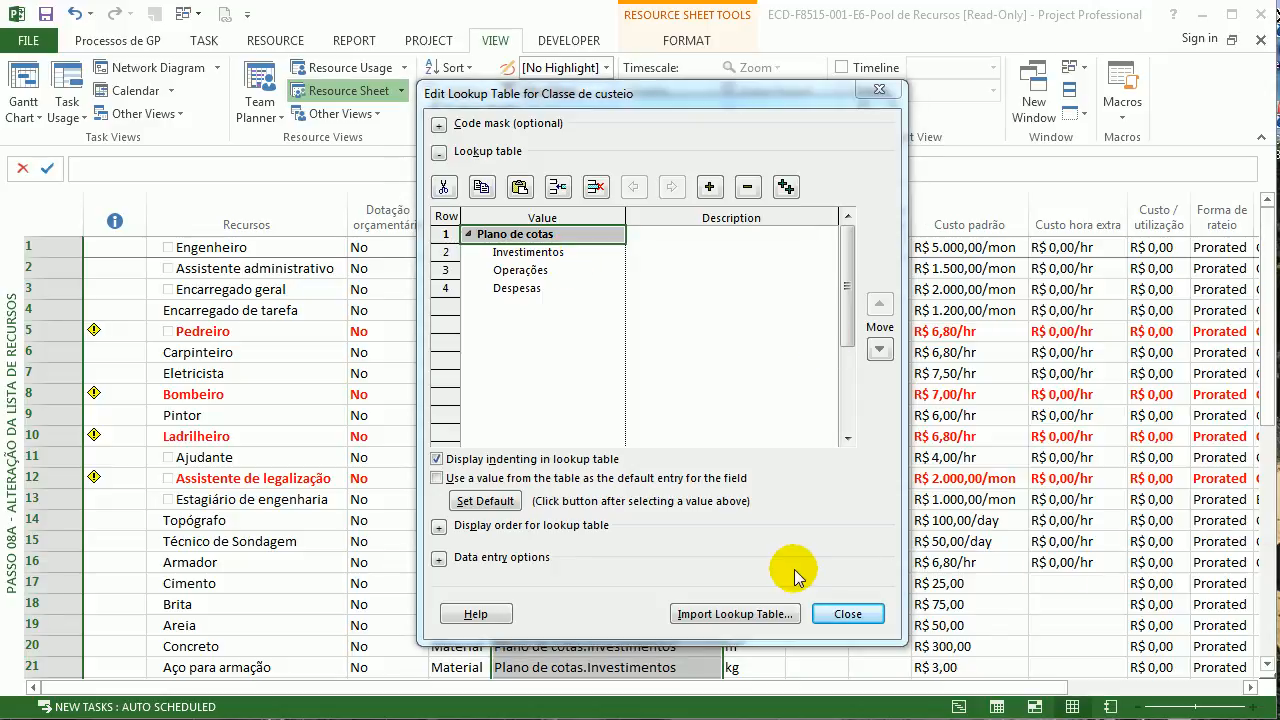
left_click(848, 612)
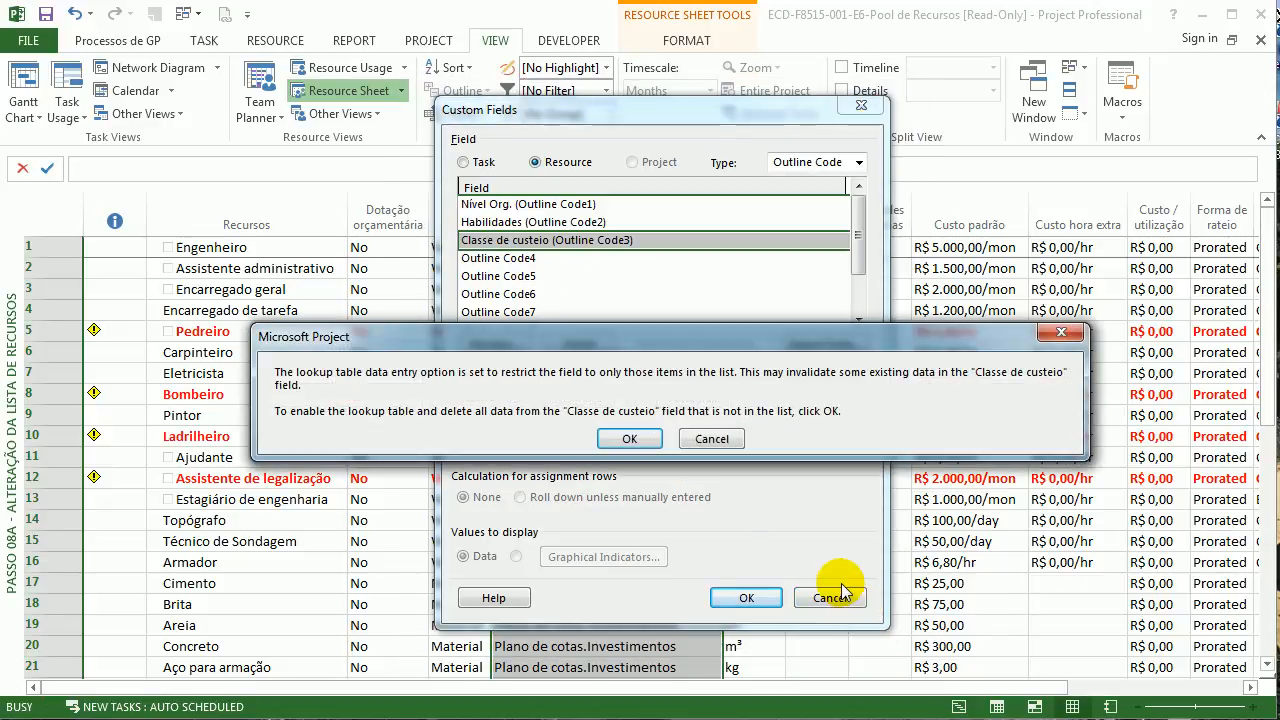
left_click(640, 440)
left_click(746, 597)
left_click(470, 479)
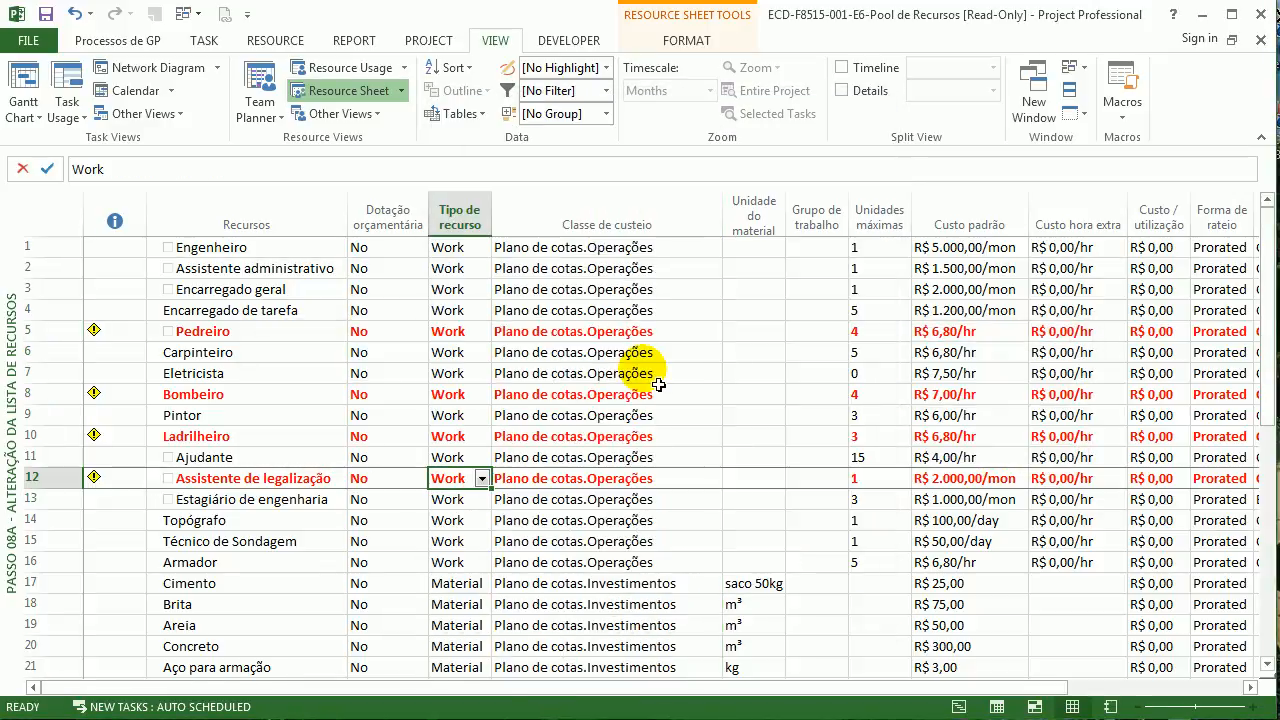
Review the Classe de custeio assigned to each resource throughout the pool's resource list
left_click(657, 374)
scroll(700, 395, "down", 4)
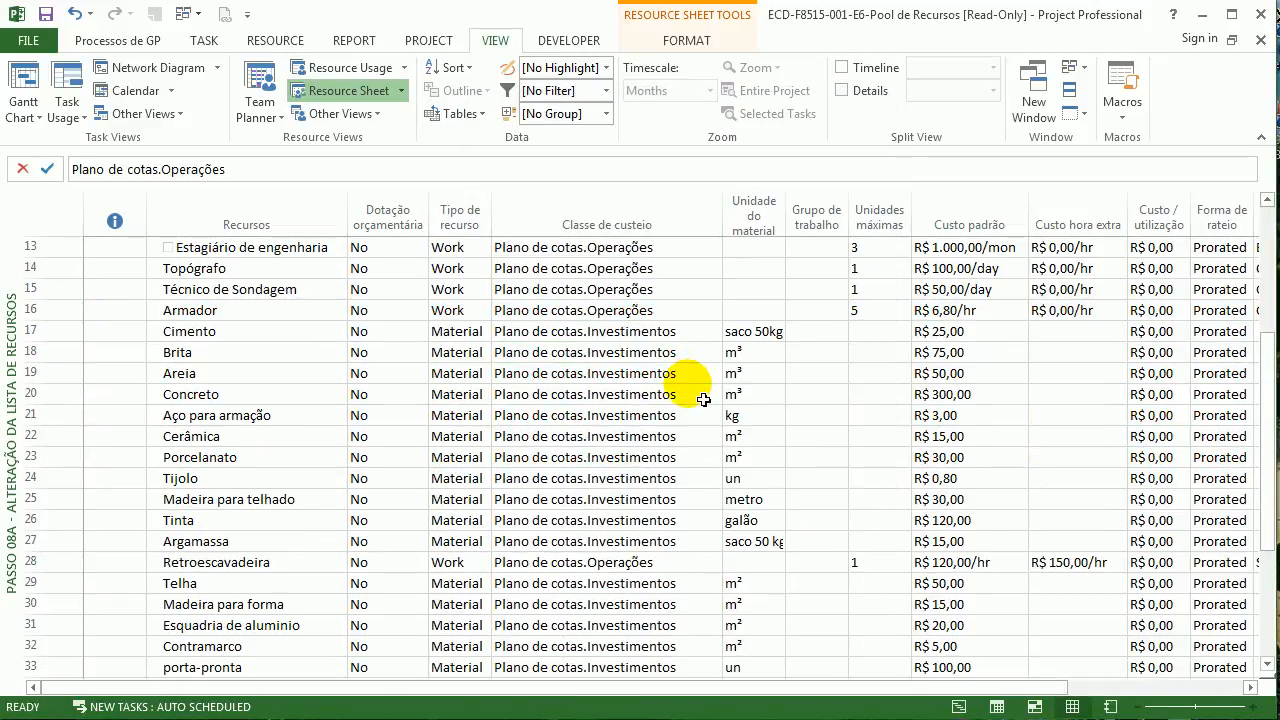
scroll(703, 400, "down", 4)
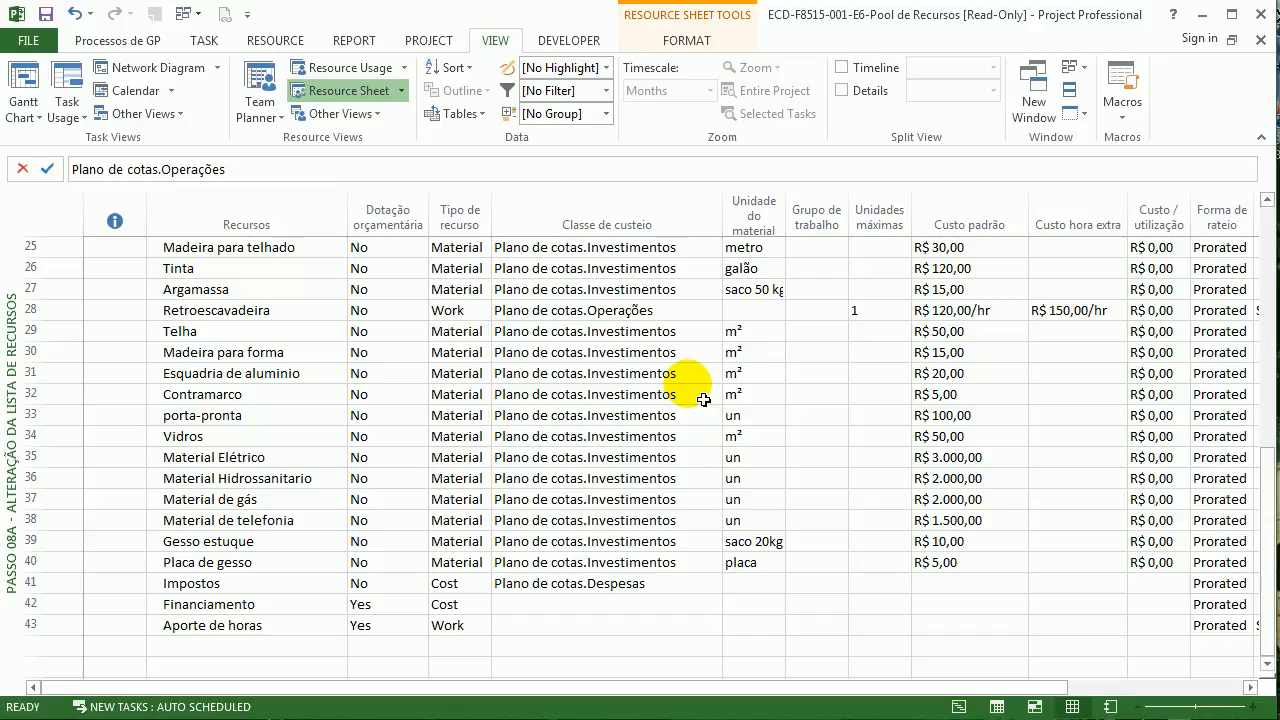
scroll(703, 400, "down", 2)
scroll(694, 385, "up", 10)
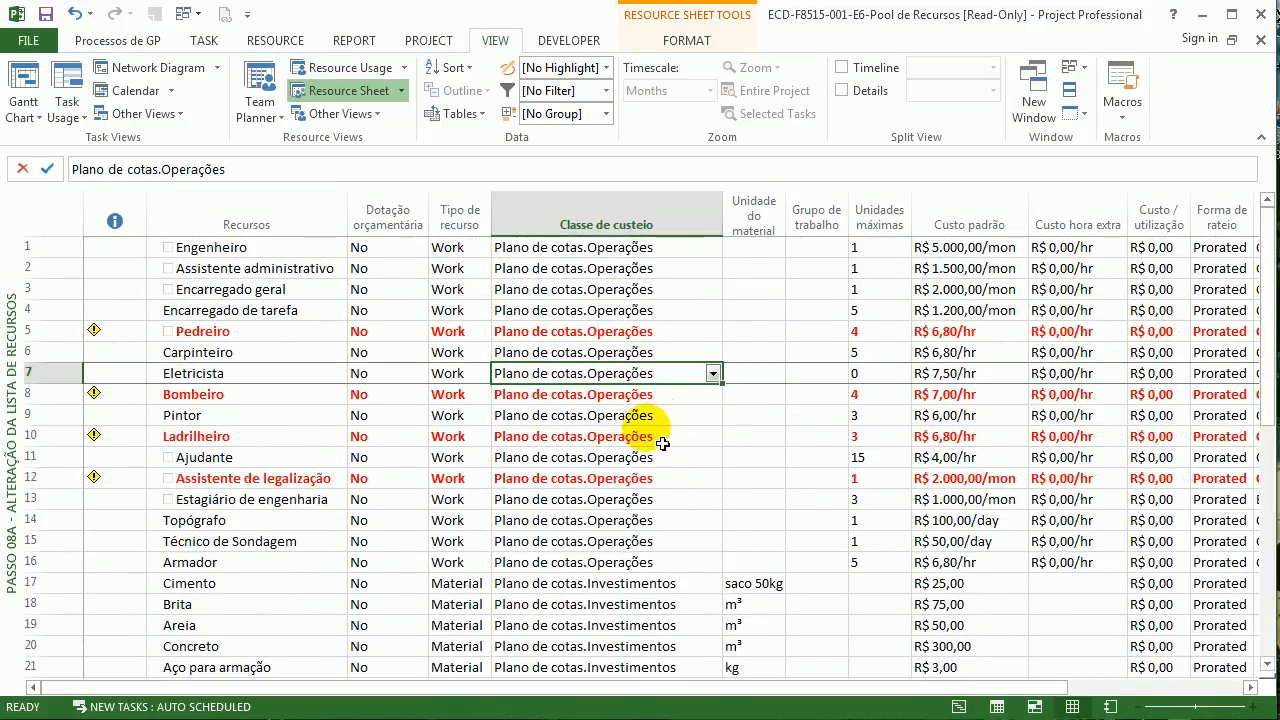
Return to the ECD-F8515-001-E6 project and display the Passo 15 - Estimar os Custos view
left_click(184, 14)
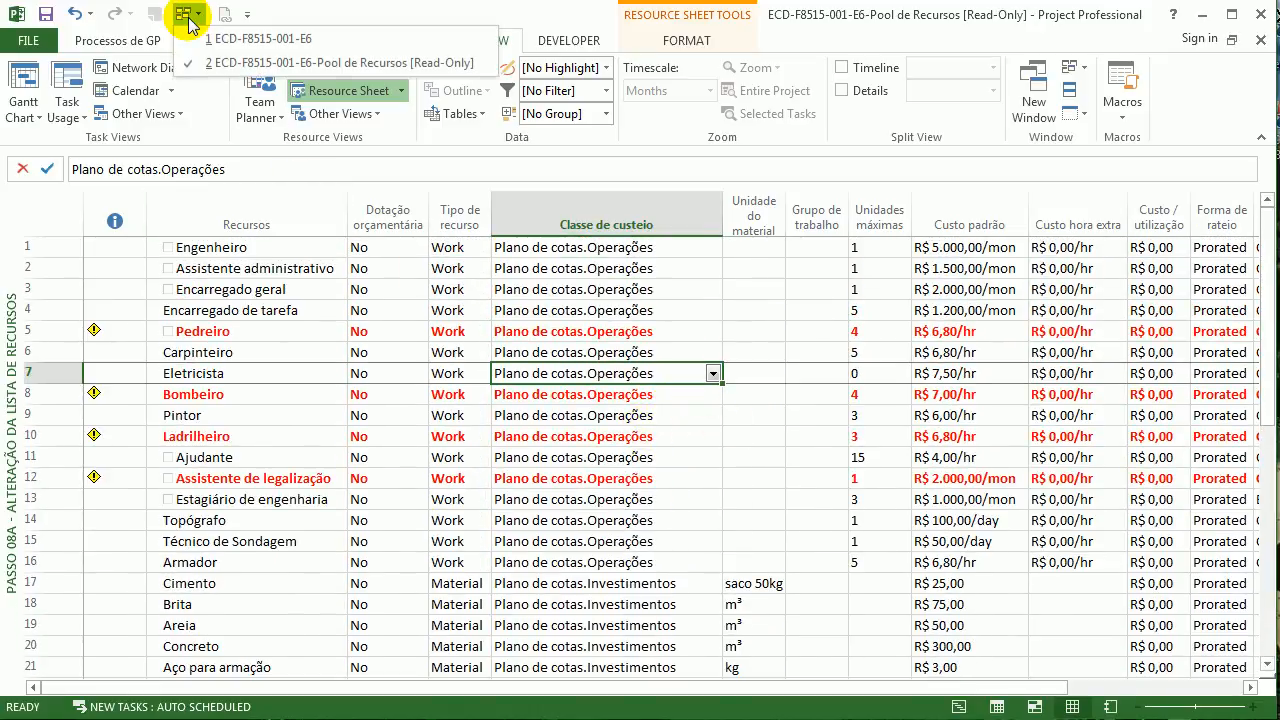
left_click(197, 42)
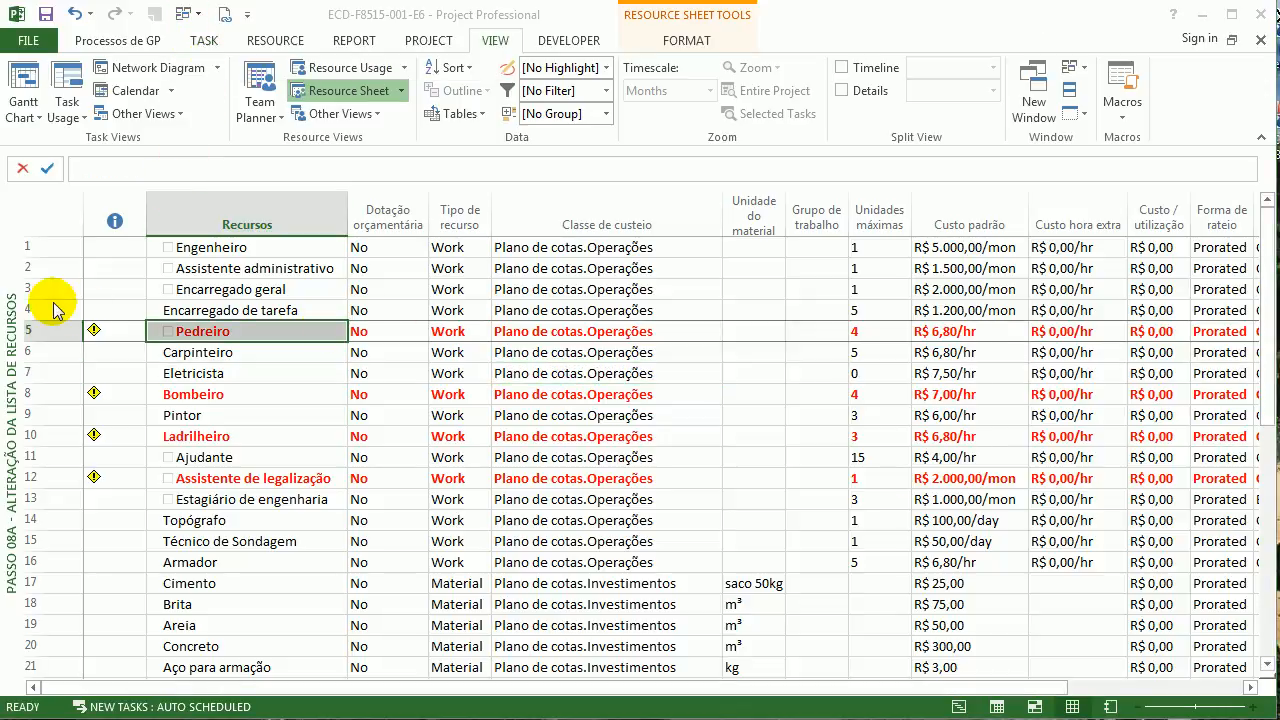
right_click(12, 290)
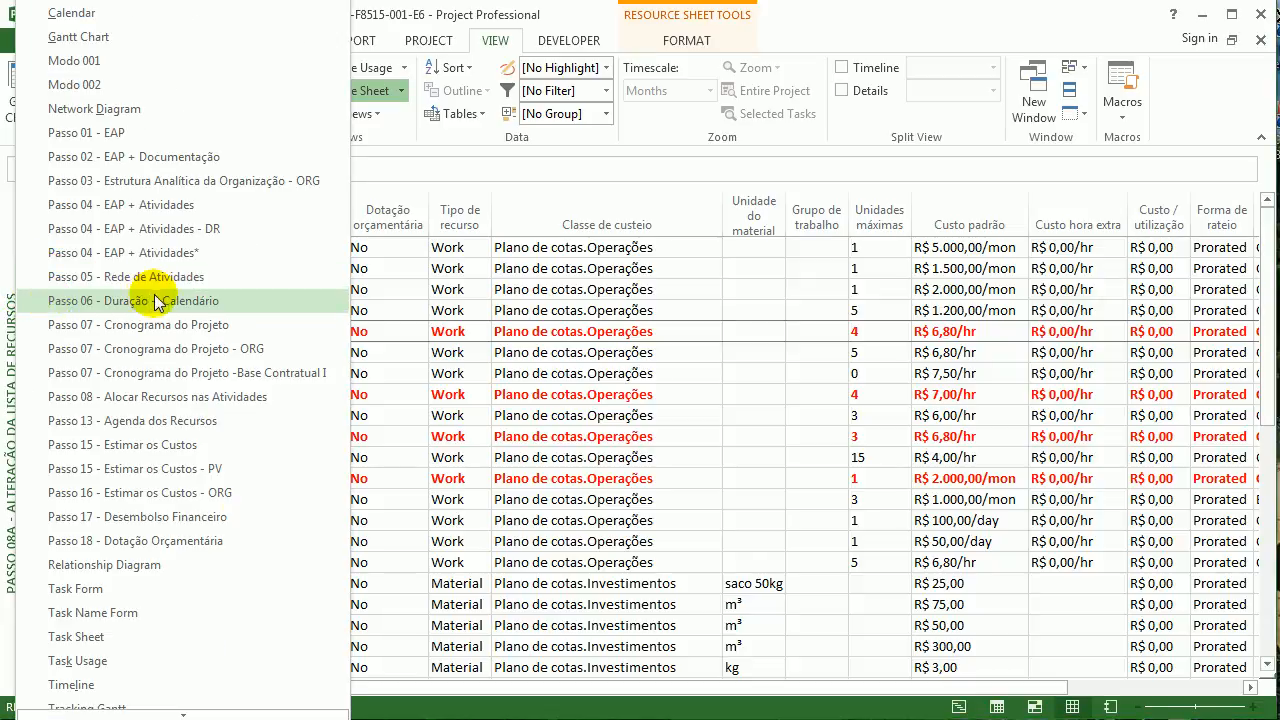
left_click(184, 444)
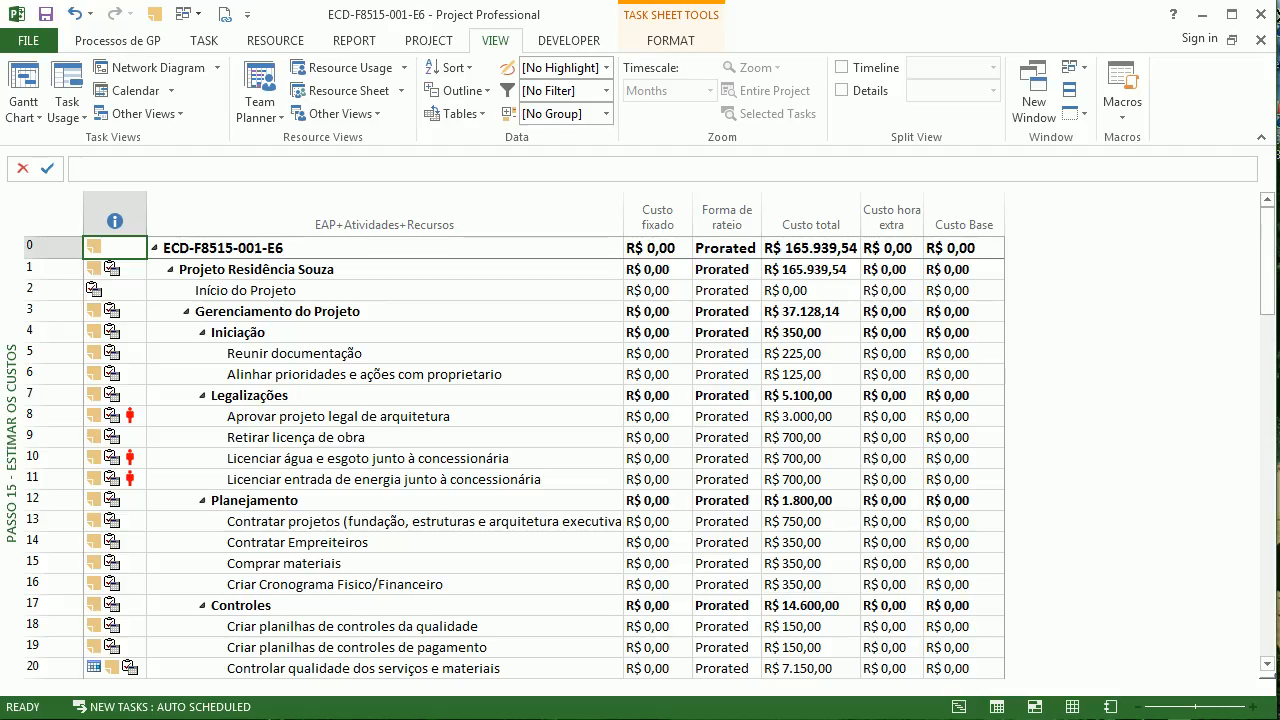
left_click_drag(425, 2, 855, 337)
left_click(850, 316)
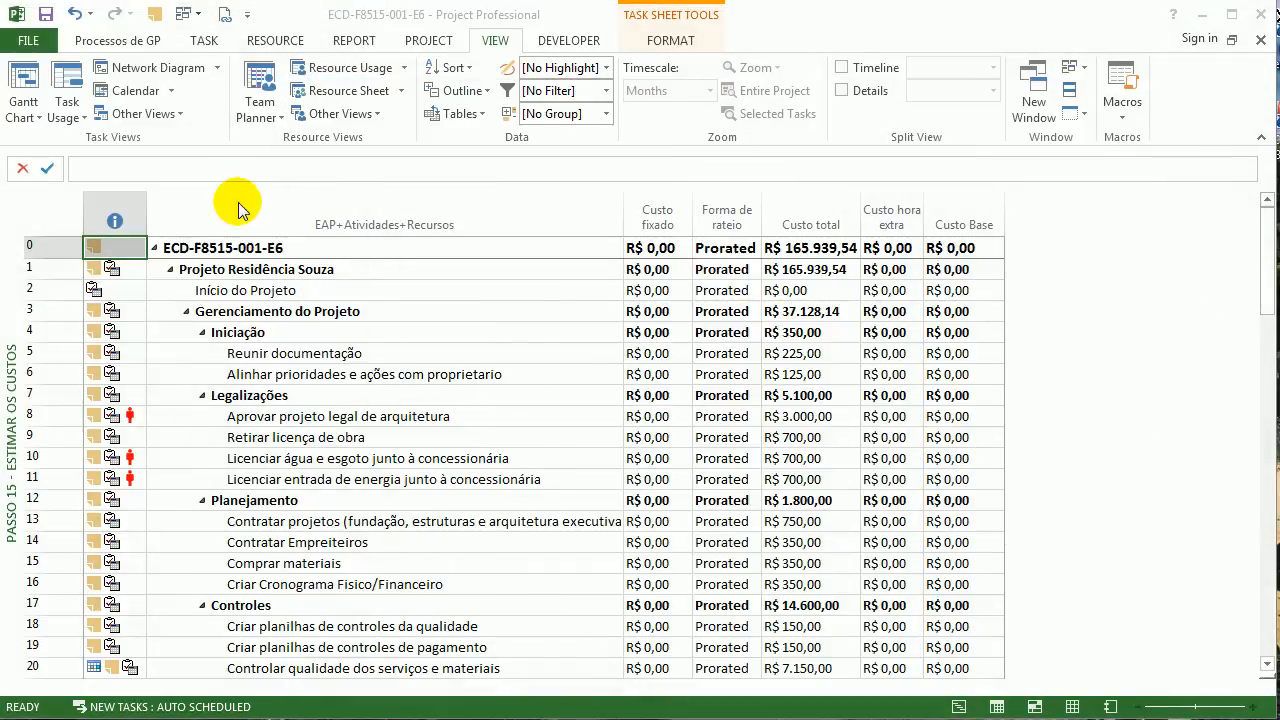
Open the definition of the task table Passo 15 - Estimar os Custos for editing
left_click(475, 116)
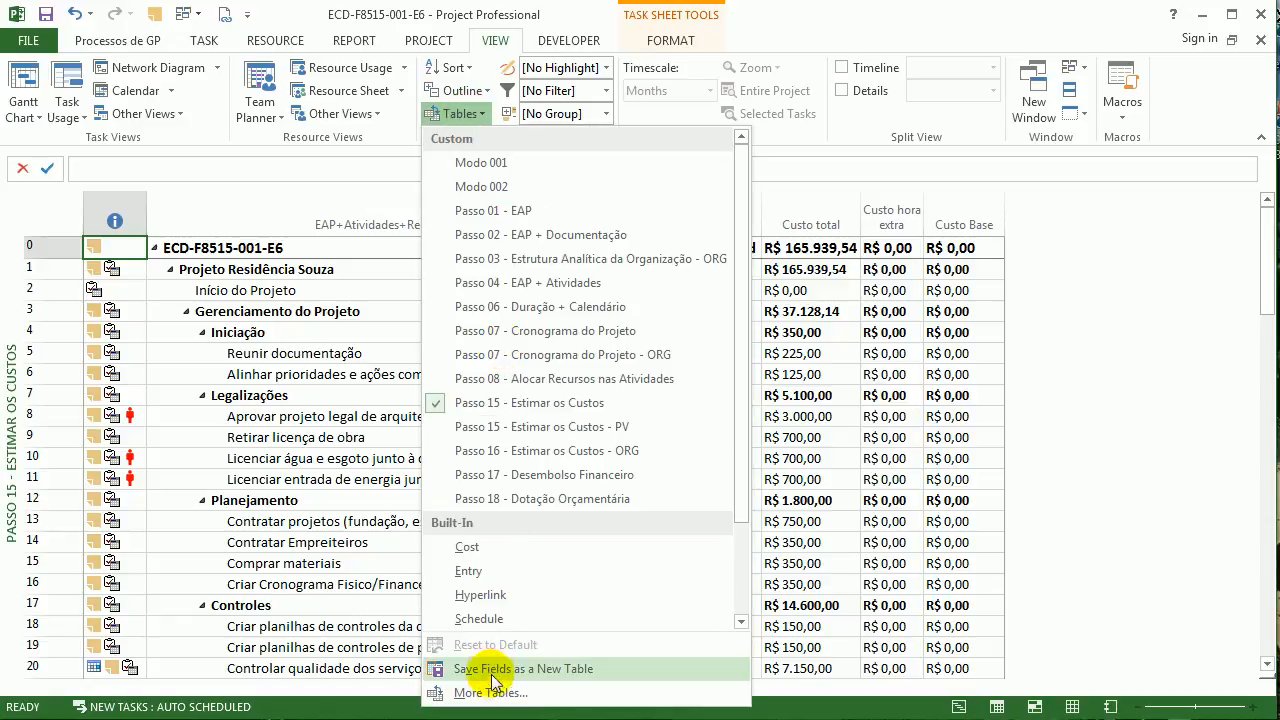
left_click(490, 688)
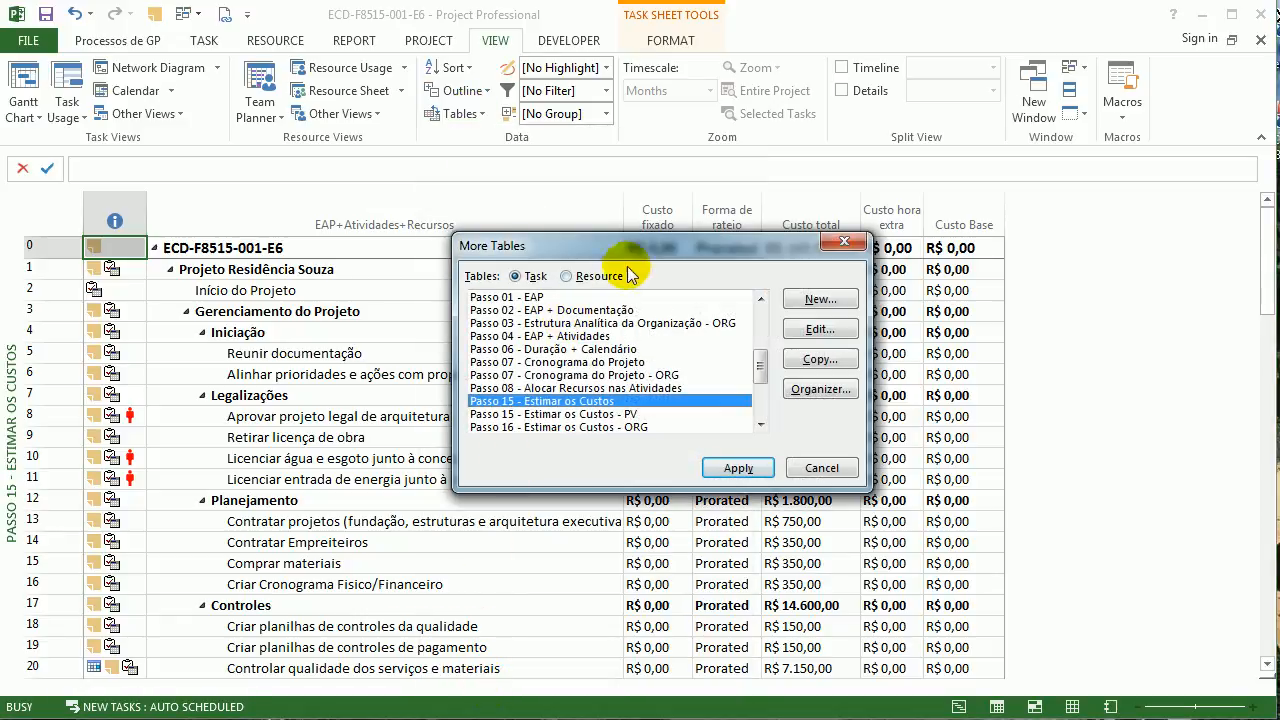
left_click(841, 328)
Review the cost table's fields from Name to Baseline Cost, including their column titles
left_click(439, 341)
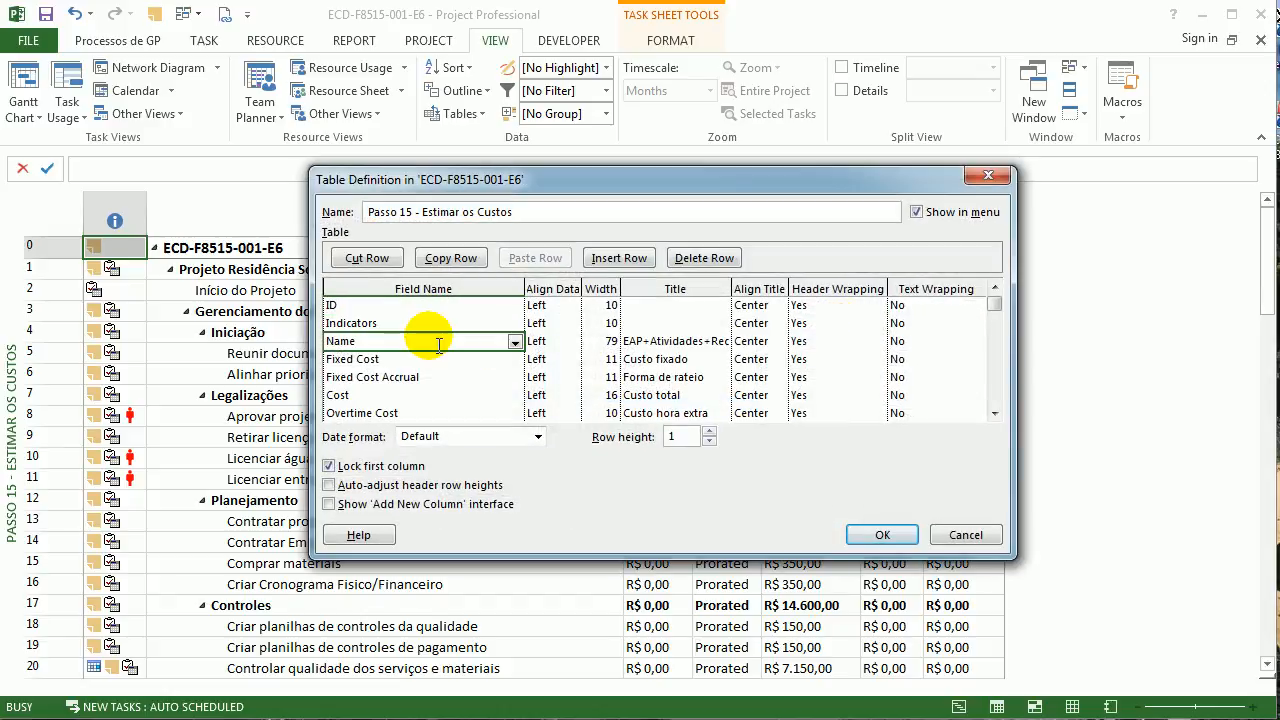
key("Down")
key("Down")
key("Down")
key("Down")
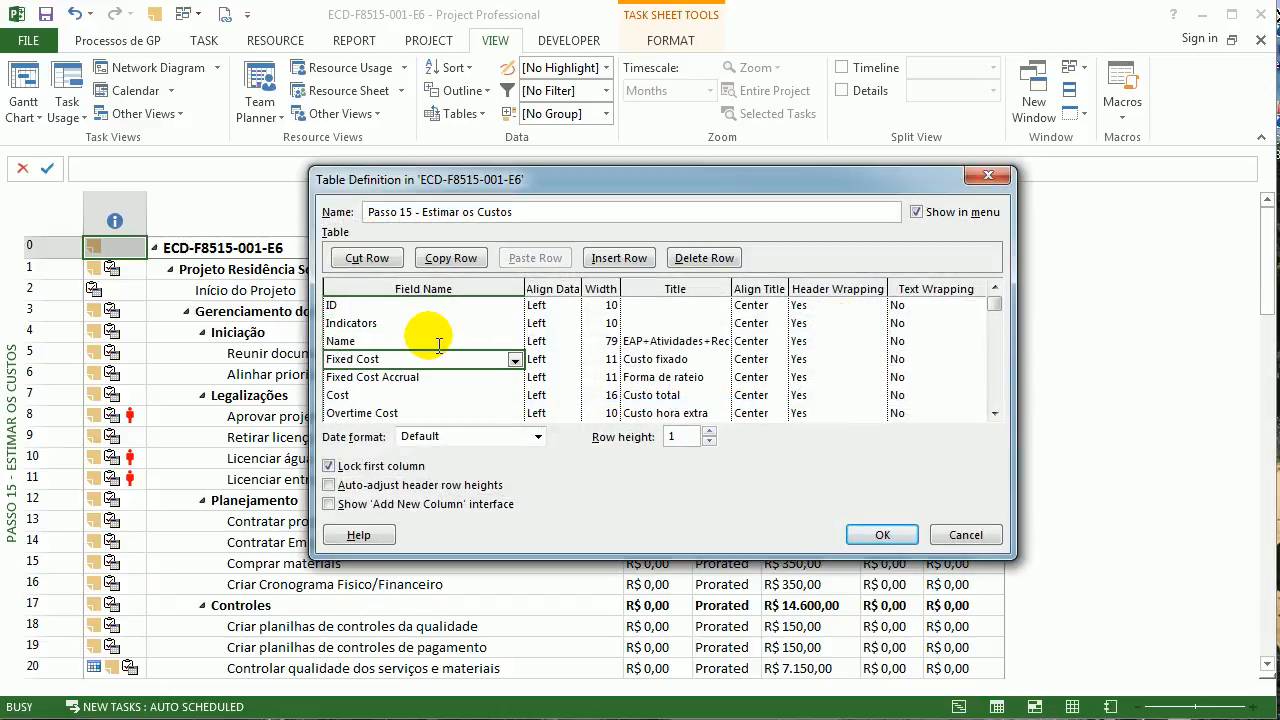
key("Down")
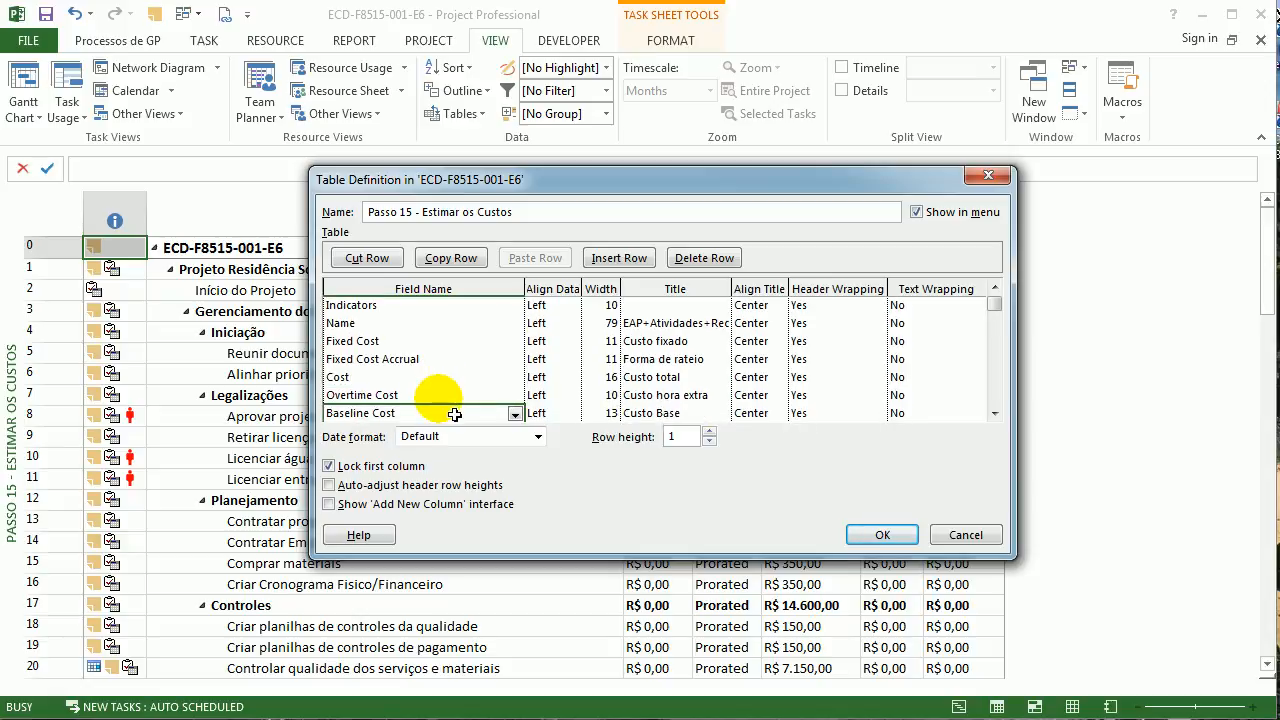
key("Down")
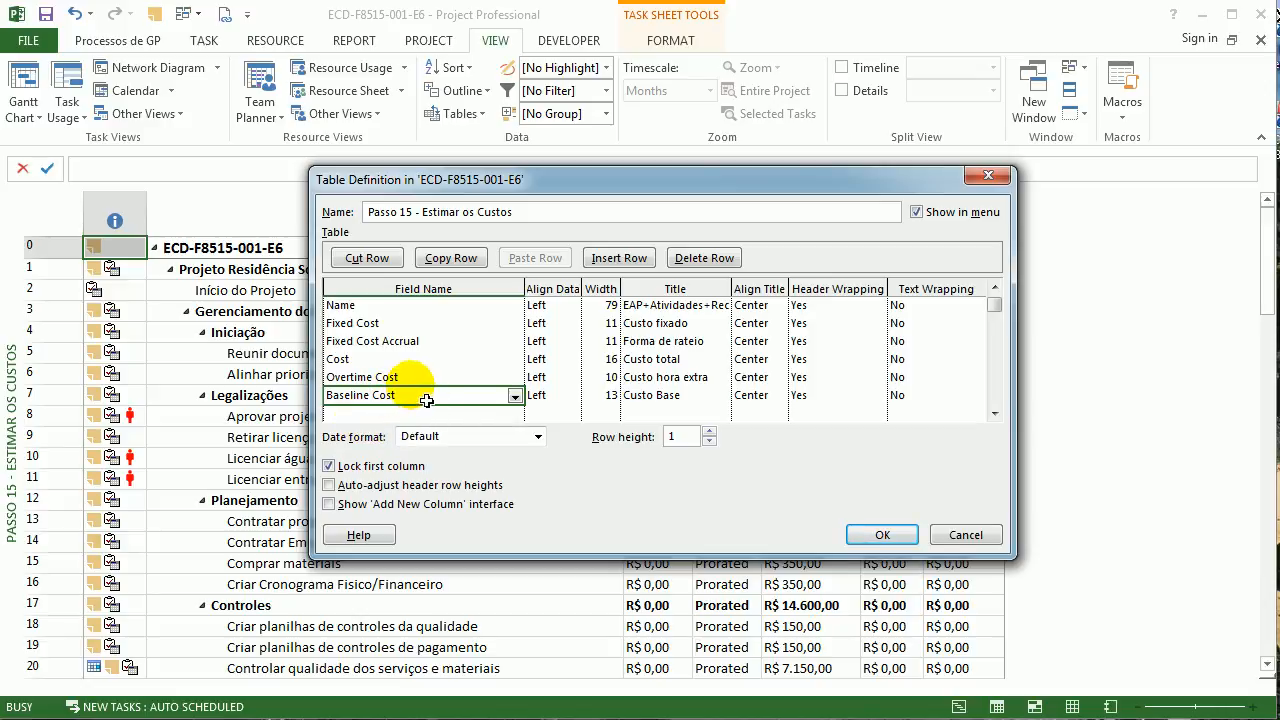
Remove the Overtime Cost field from the Passo 15 - Estimar os Custos table definition and save the definition
key("Up")
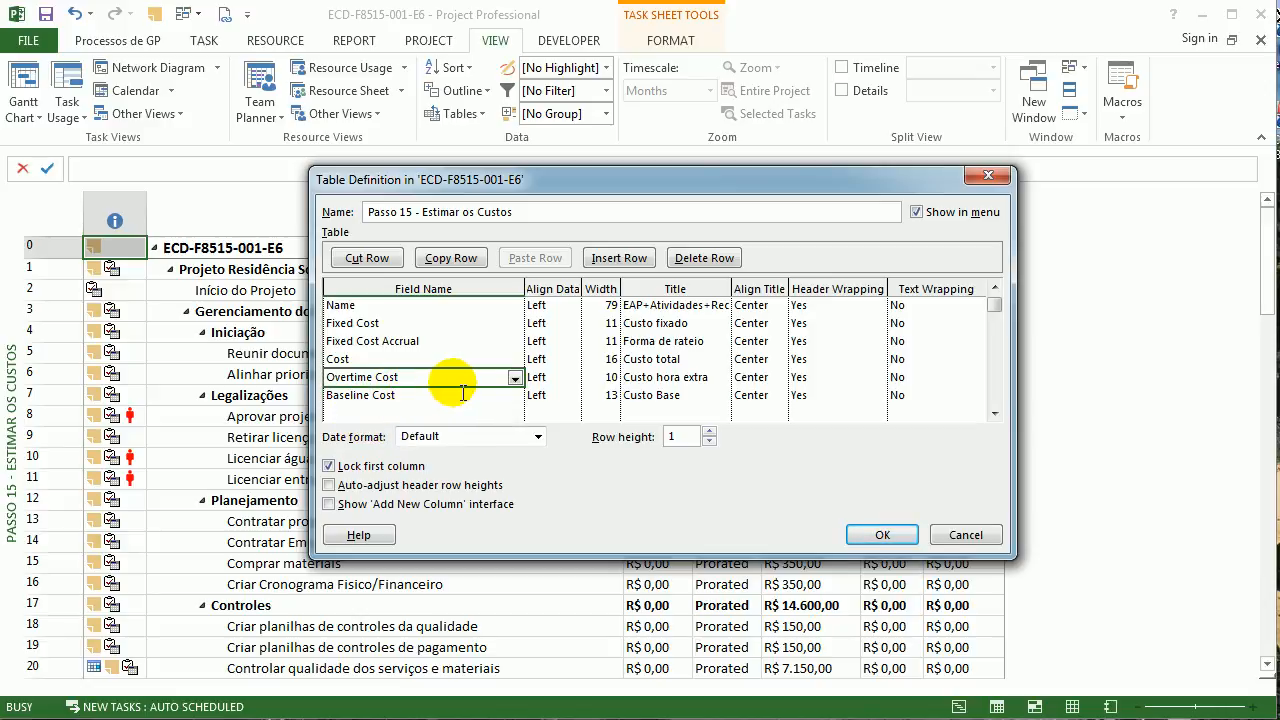
key("Delete")
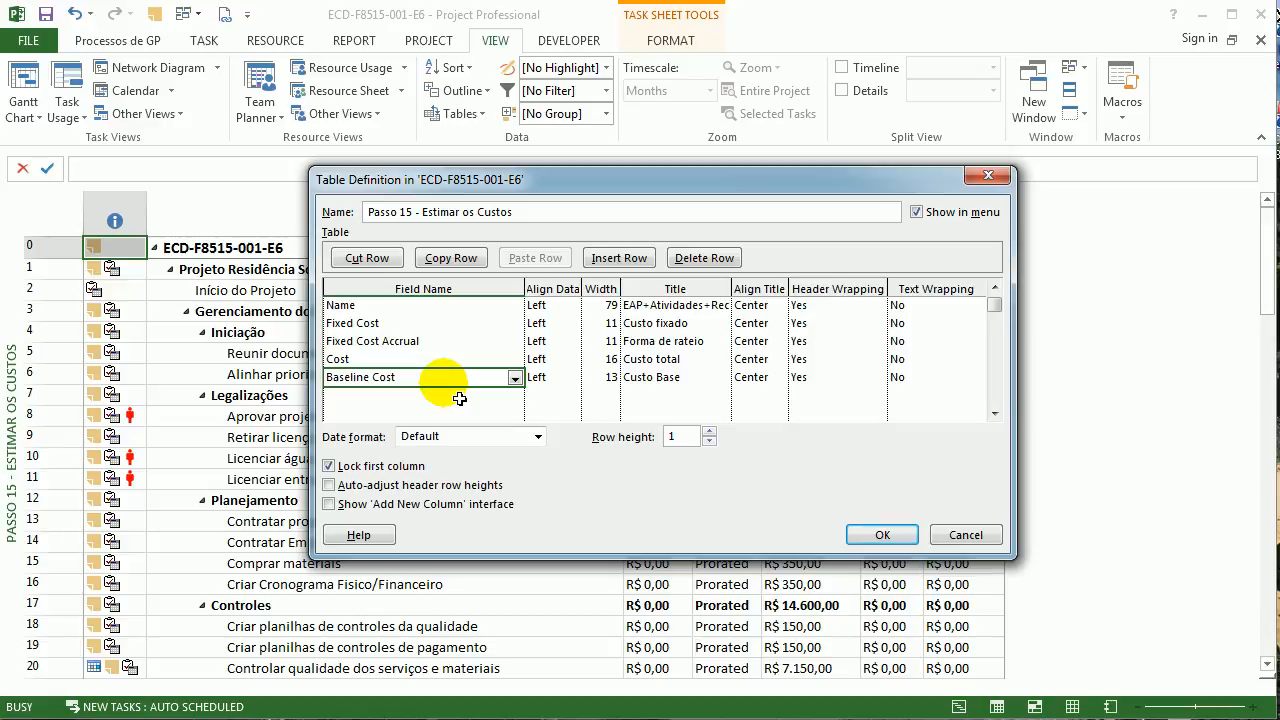
left_click(878, 533)
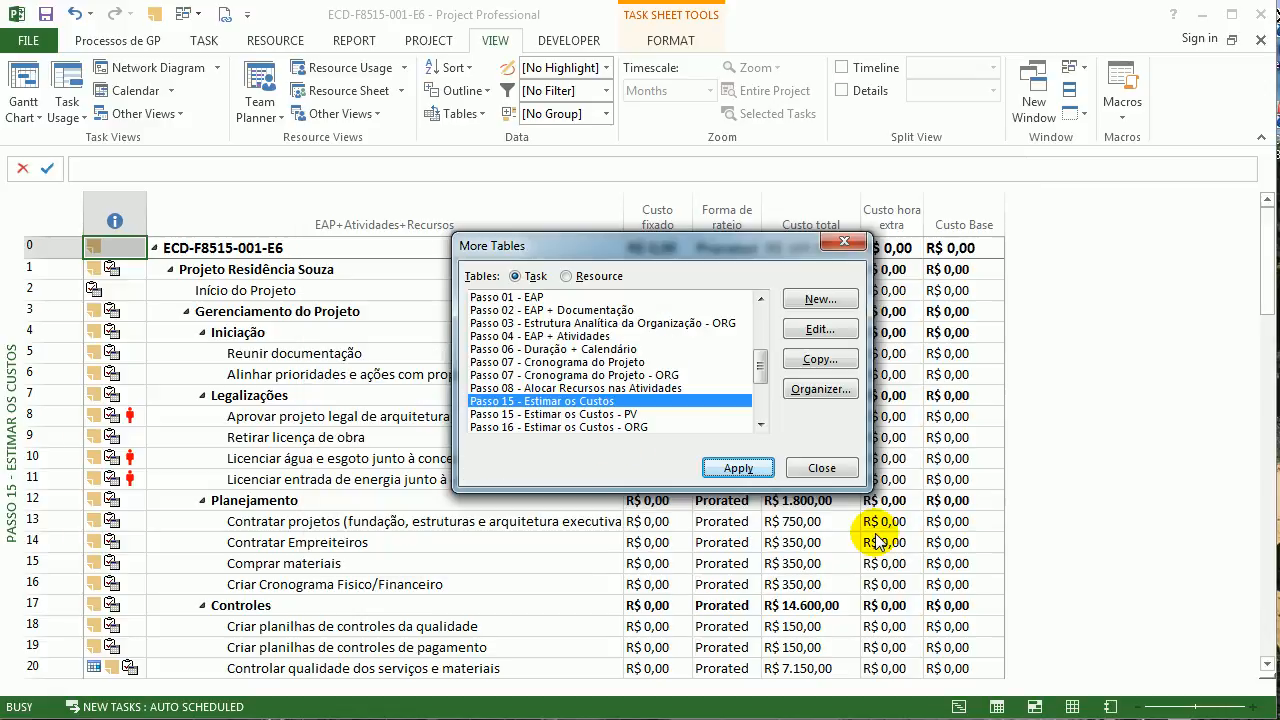
Apply the Passo 15 - Estimar os Custos table and widen its Custo total, Custo Base, Forma de rateio and Custo fixado columns
left_click(745, 481)
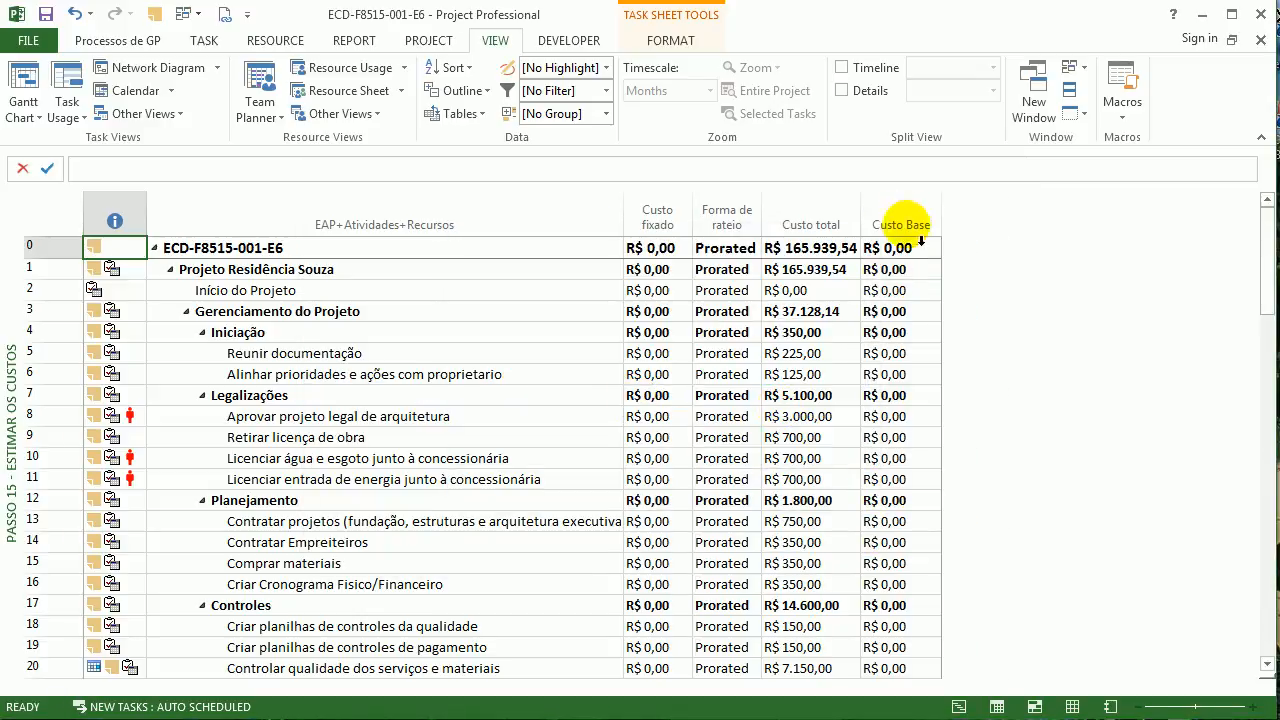
left_click_drag(860, 230, 878, 230)
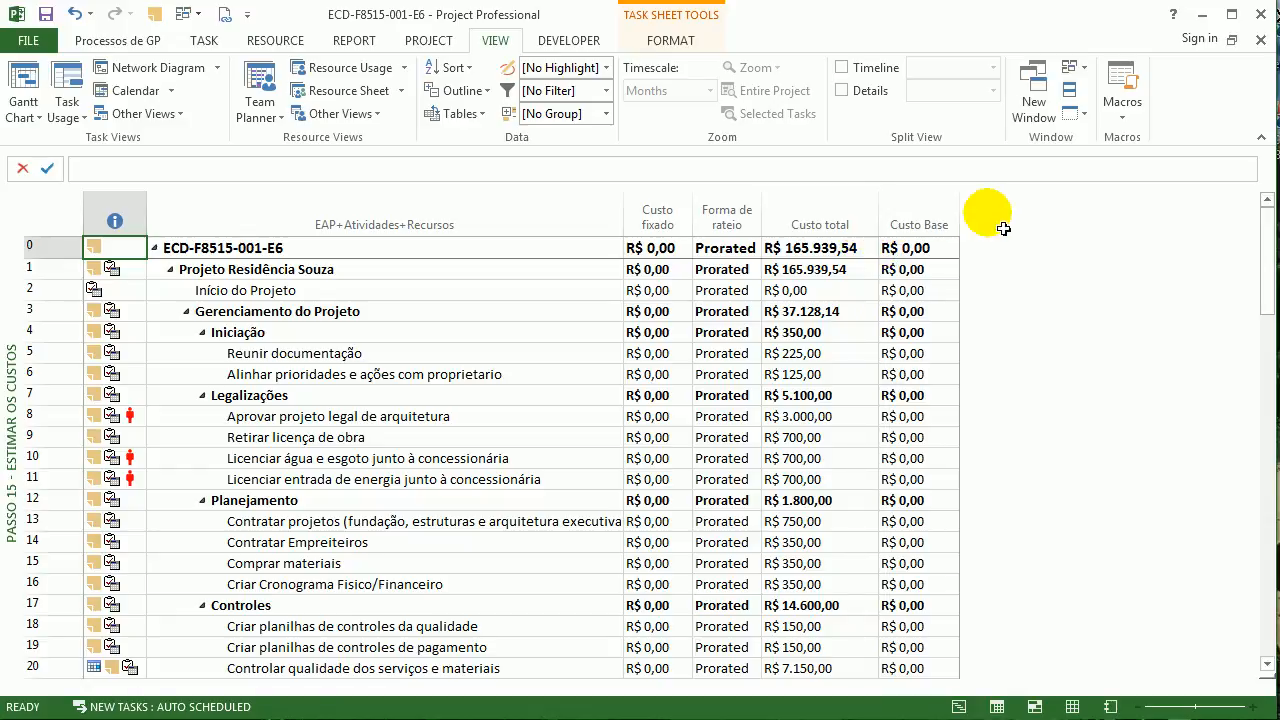
left_click_drag(974, 225, 1002, 225)
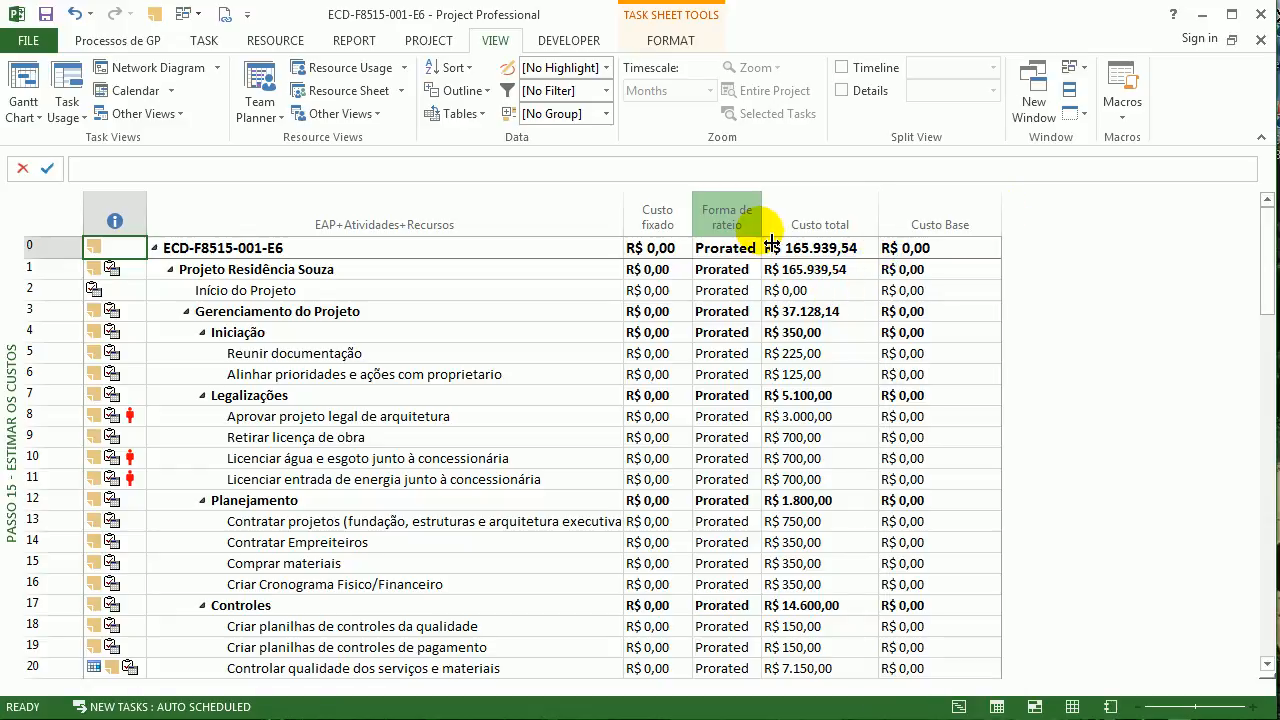
left_click_drag(762, 226, 774, 226)
left_click_drag(692, 230, 710, 230)
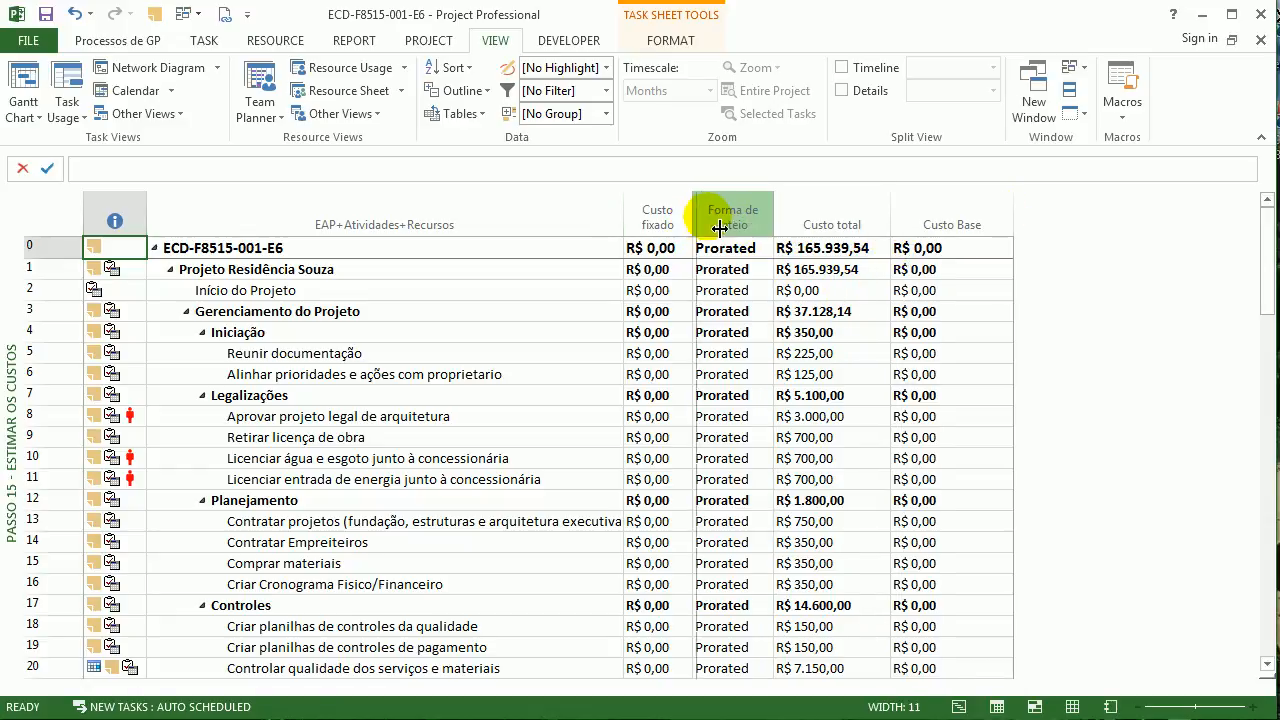
Review the baselines available for the entire project in the Set Baseline options and leave without setting one
left_click(980, 248)
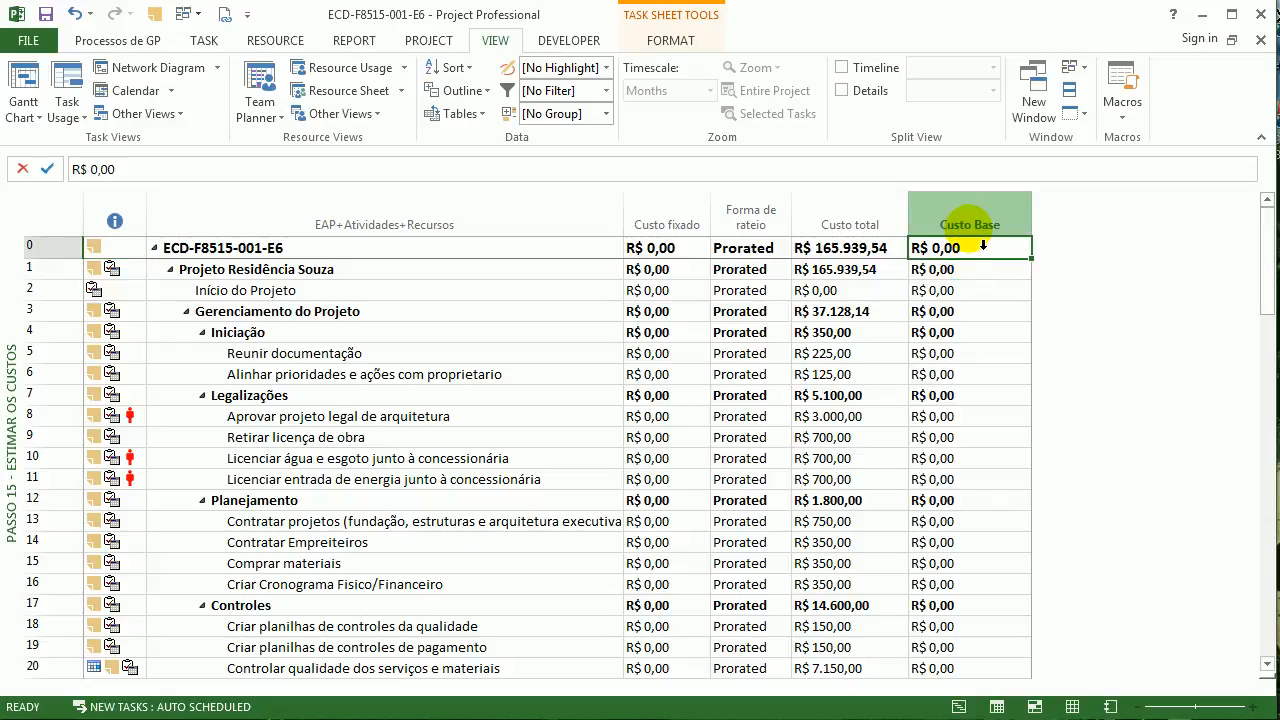
left_click(453, 43)
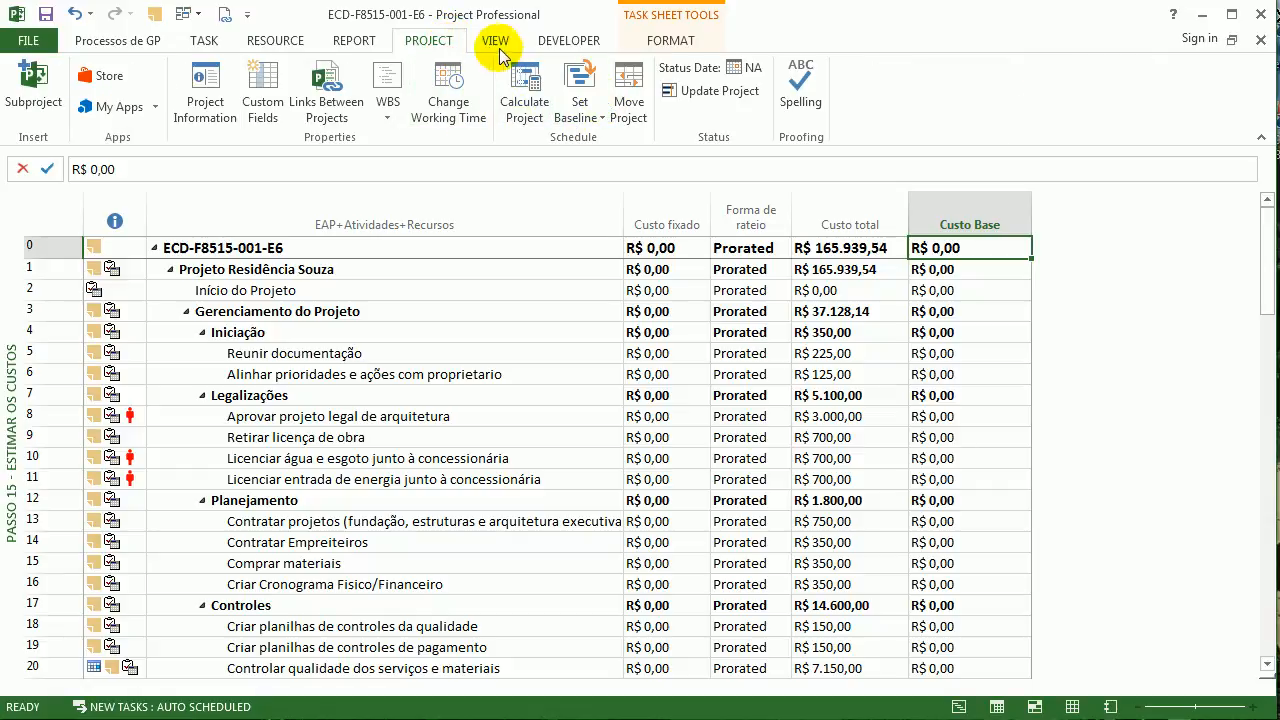
left_click(580, 105)
left_click(595, 140)
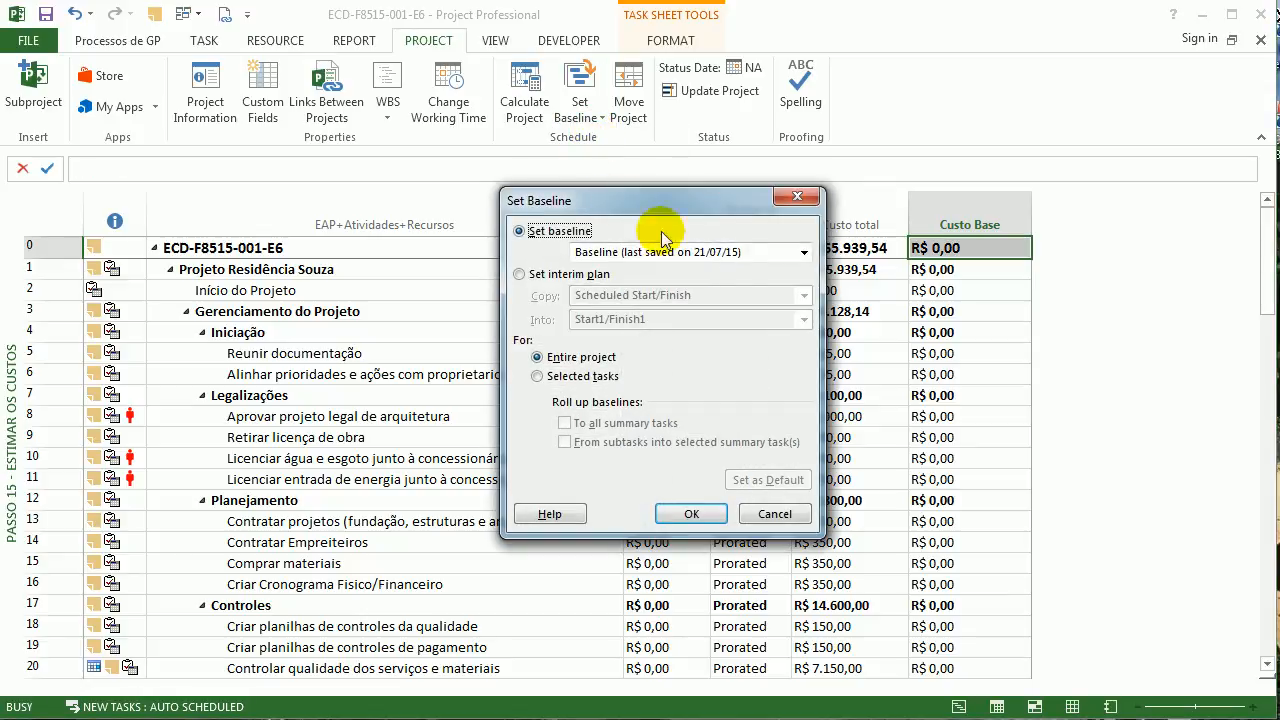
left_click(803, 254)
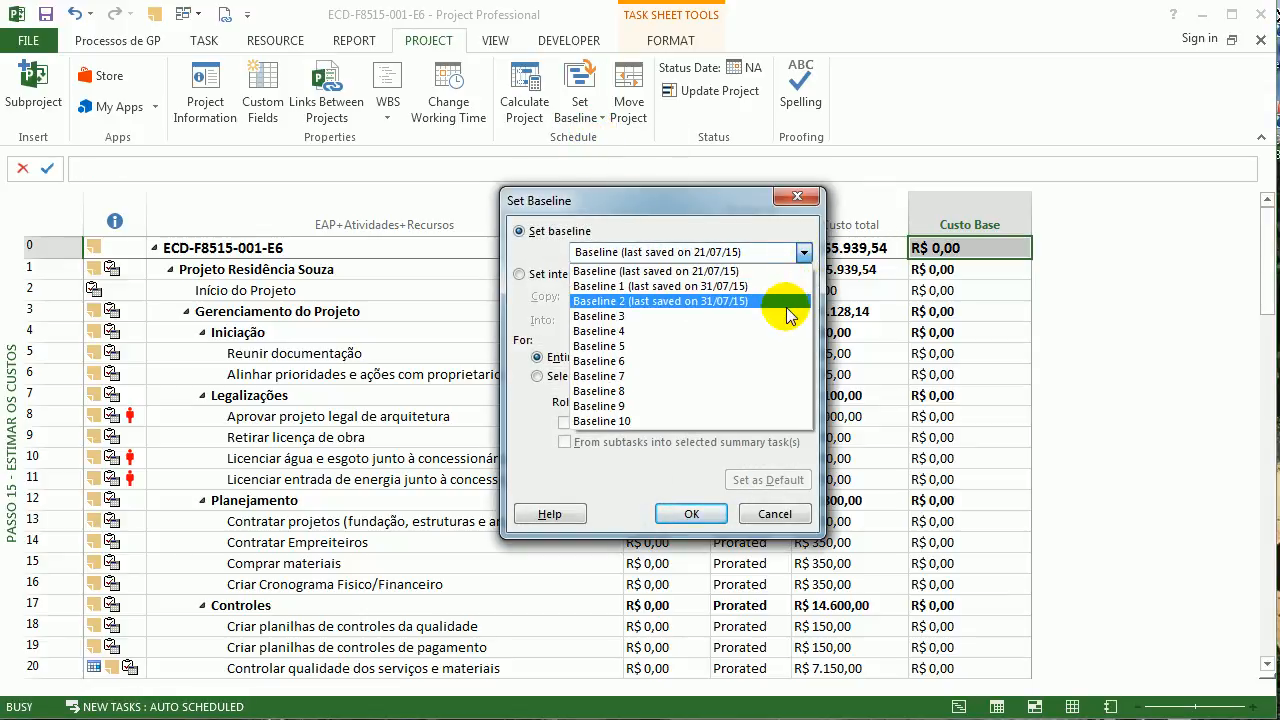
left_click(797, 256)
left_click(802, 256)
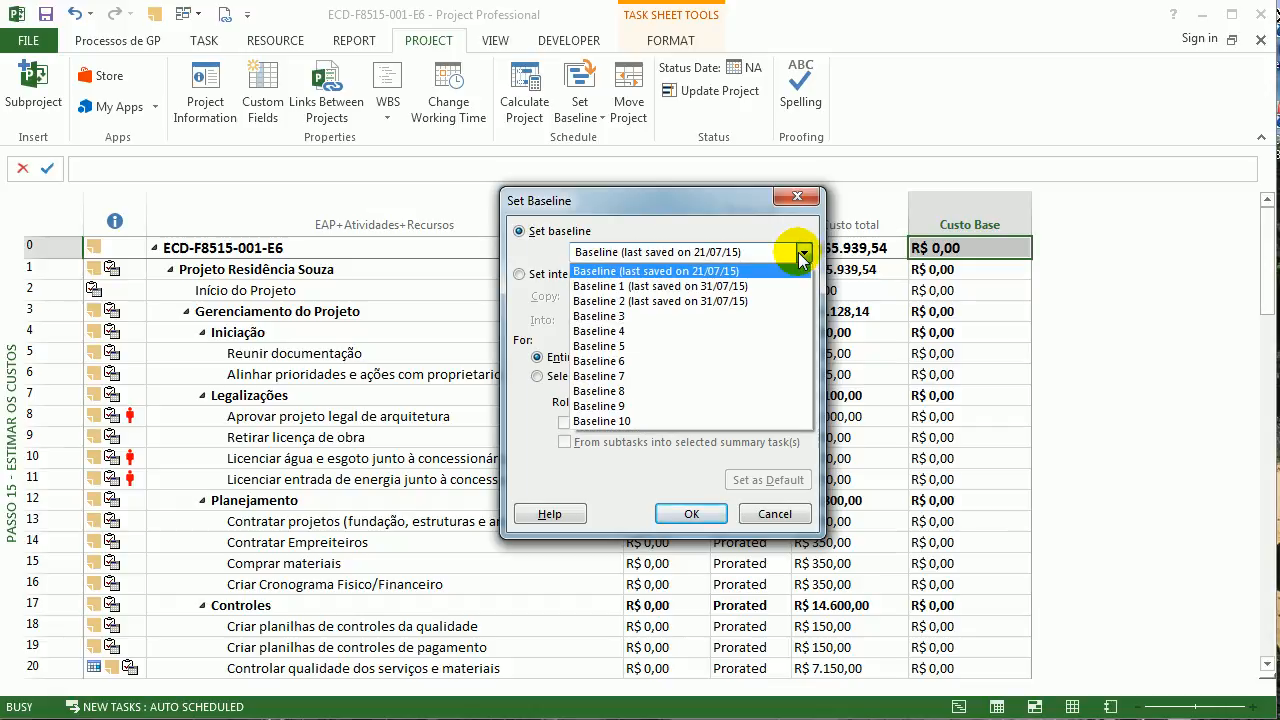
left_click(796, 197)
left_click(796, 197)
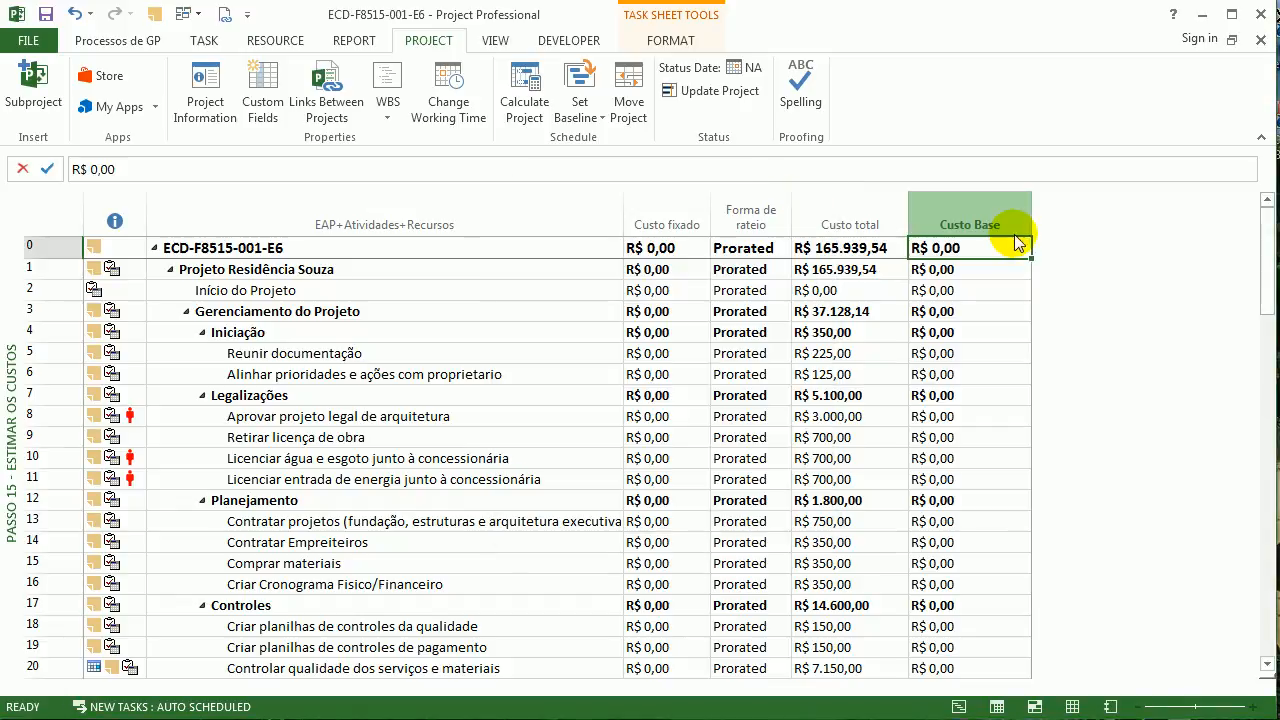
left_click(1013, 220)
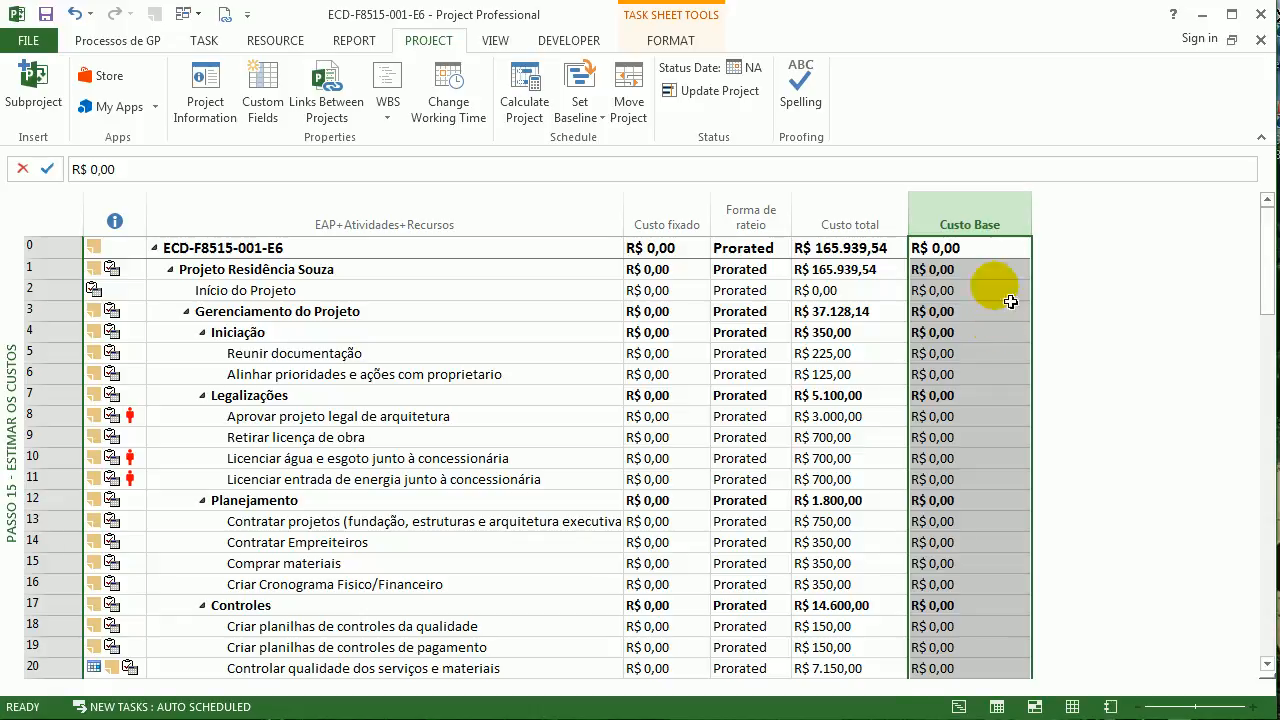
left_click(1010, 331)
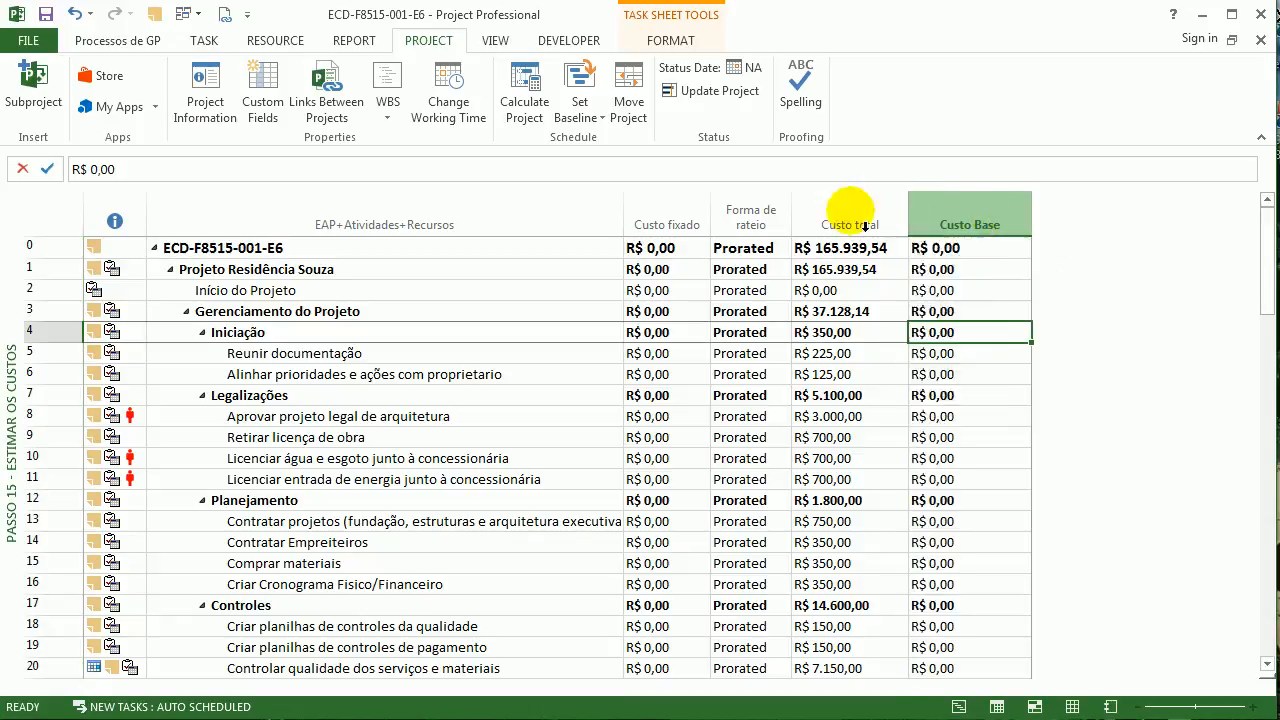
right_click(975, 224)
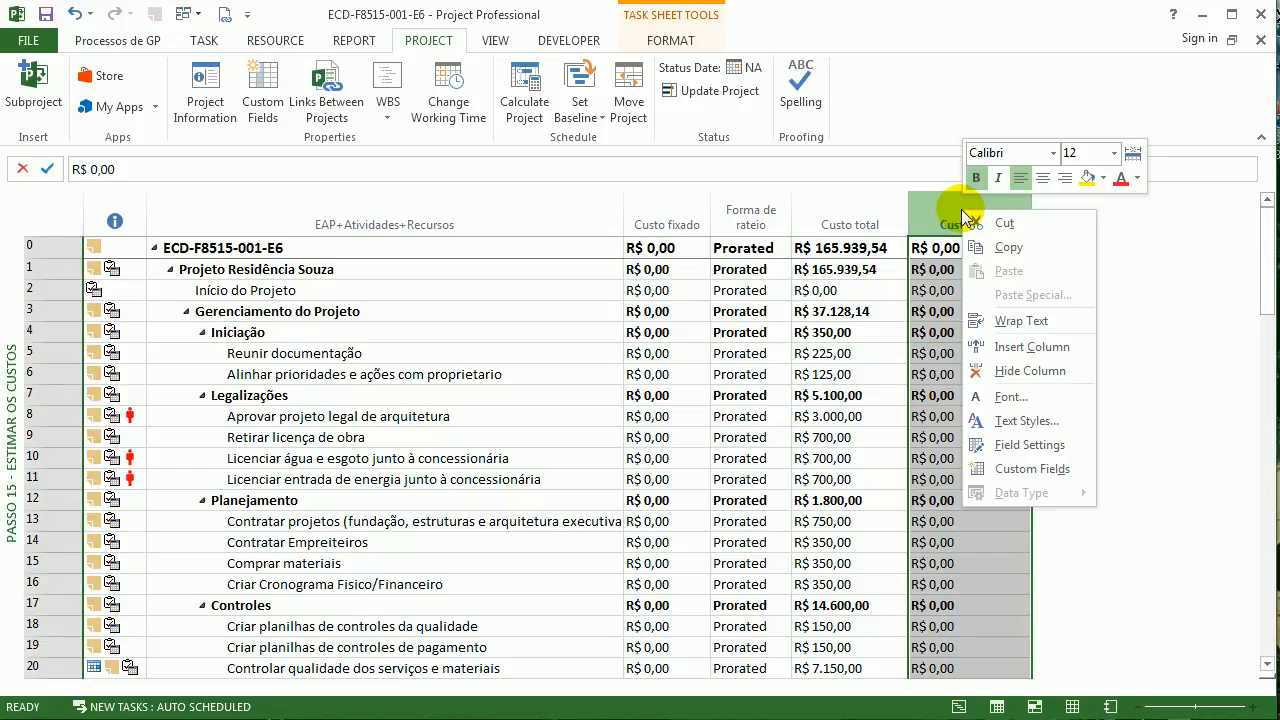
left_click(995, 467)
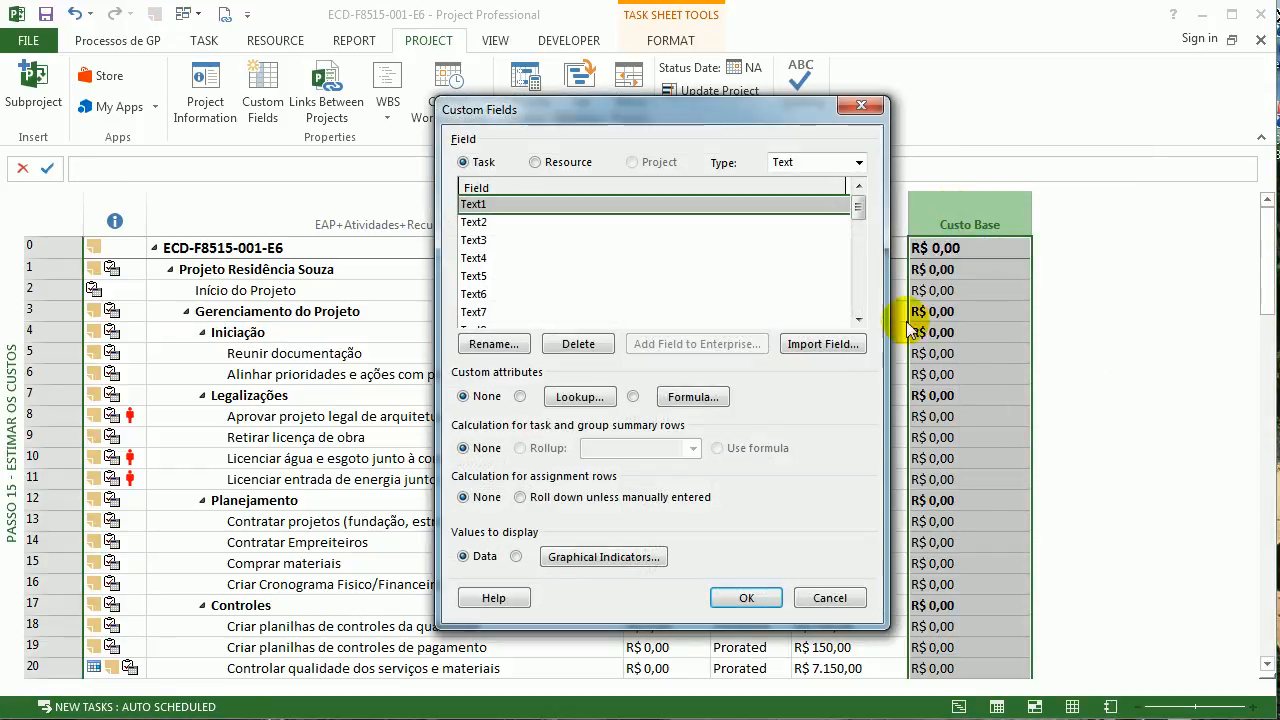
left_click(829, 597)
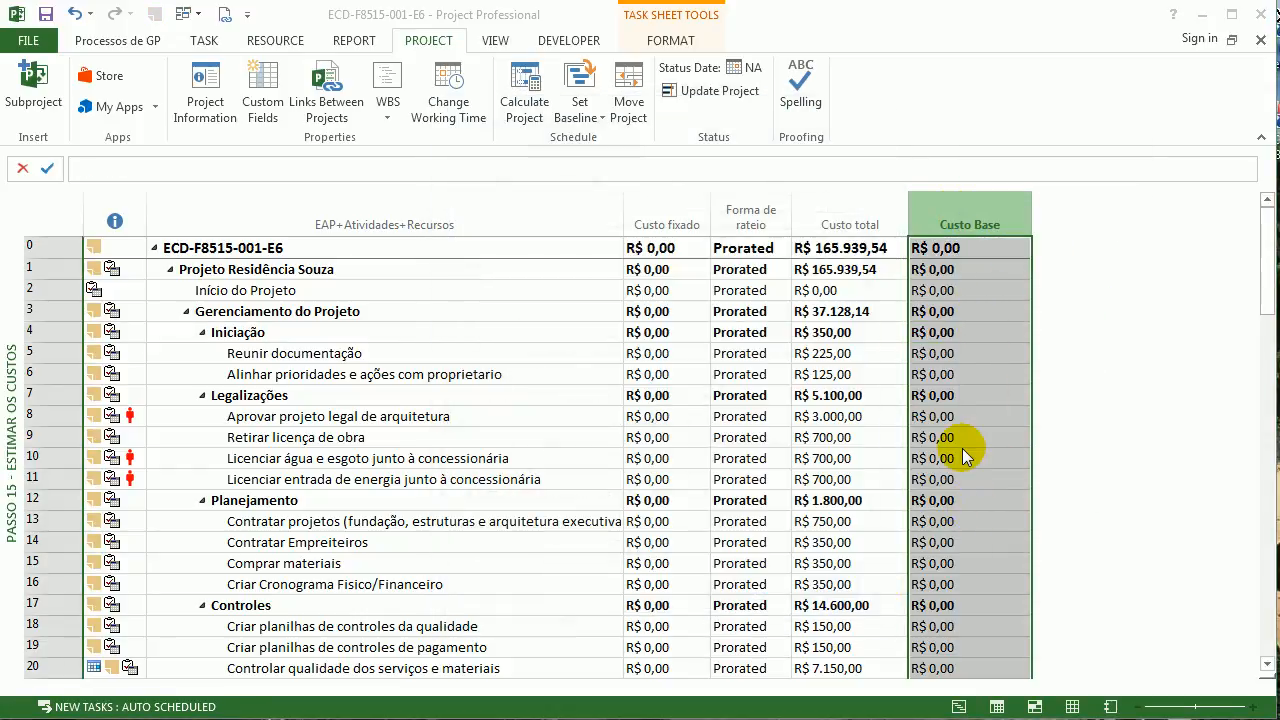
Examine the Custo total and Custo Base values of all tasks down to Término do Projeto
left_click(966, 451)
scroll(928, 434, "down", 1)
scroll(963, 434, "up", 1)
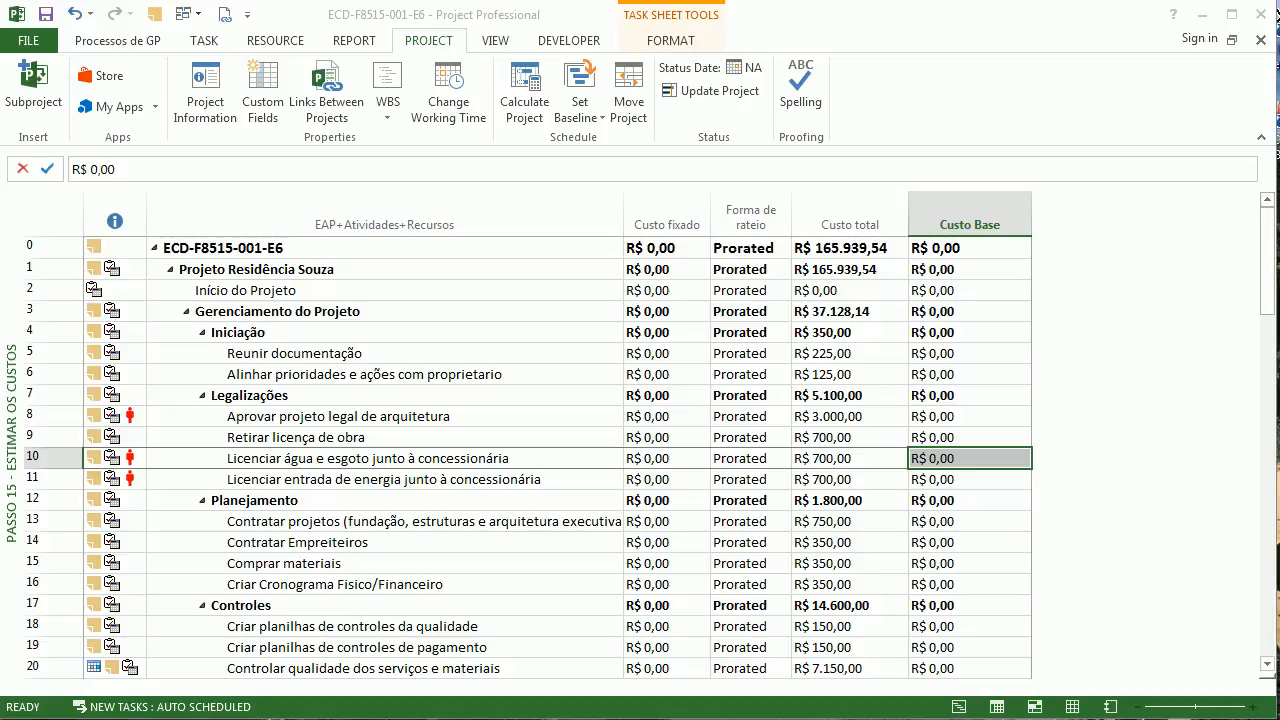
left_click(830, 374)
scroll(831, 370, "down", 14)
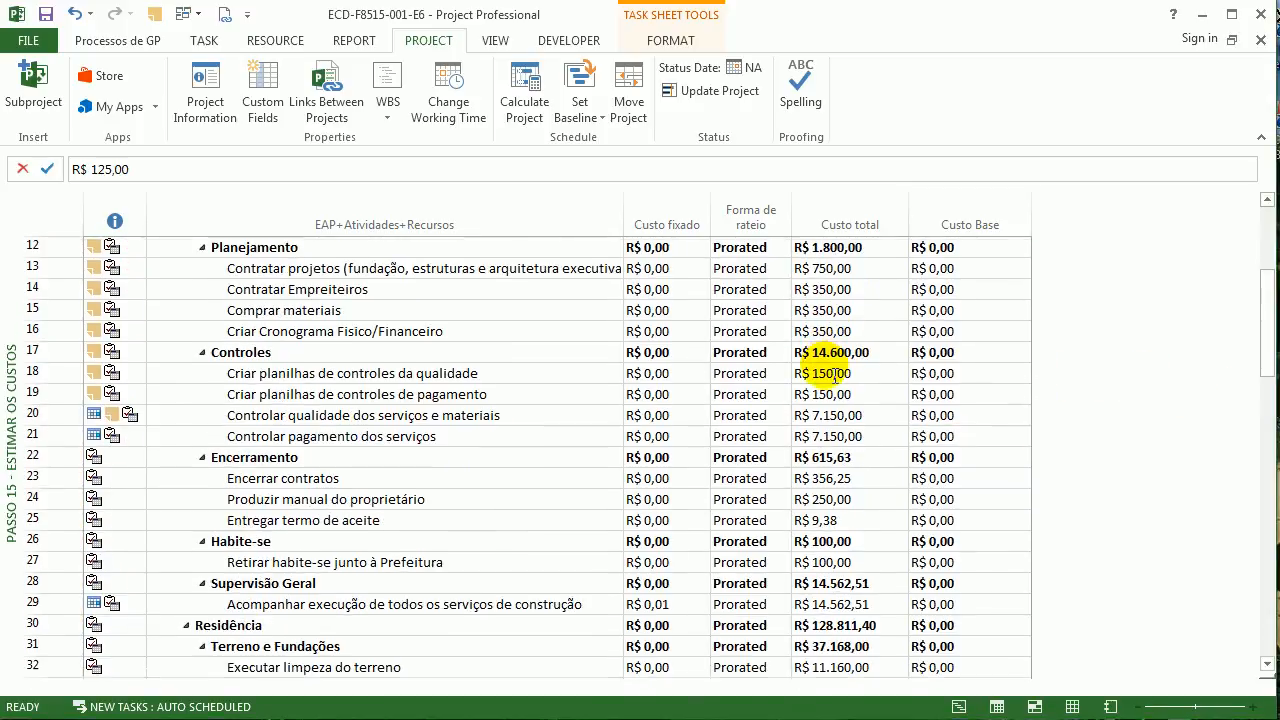
scroll(834, 372, "down", 10)
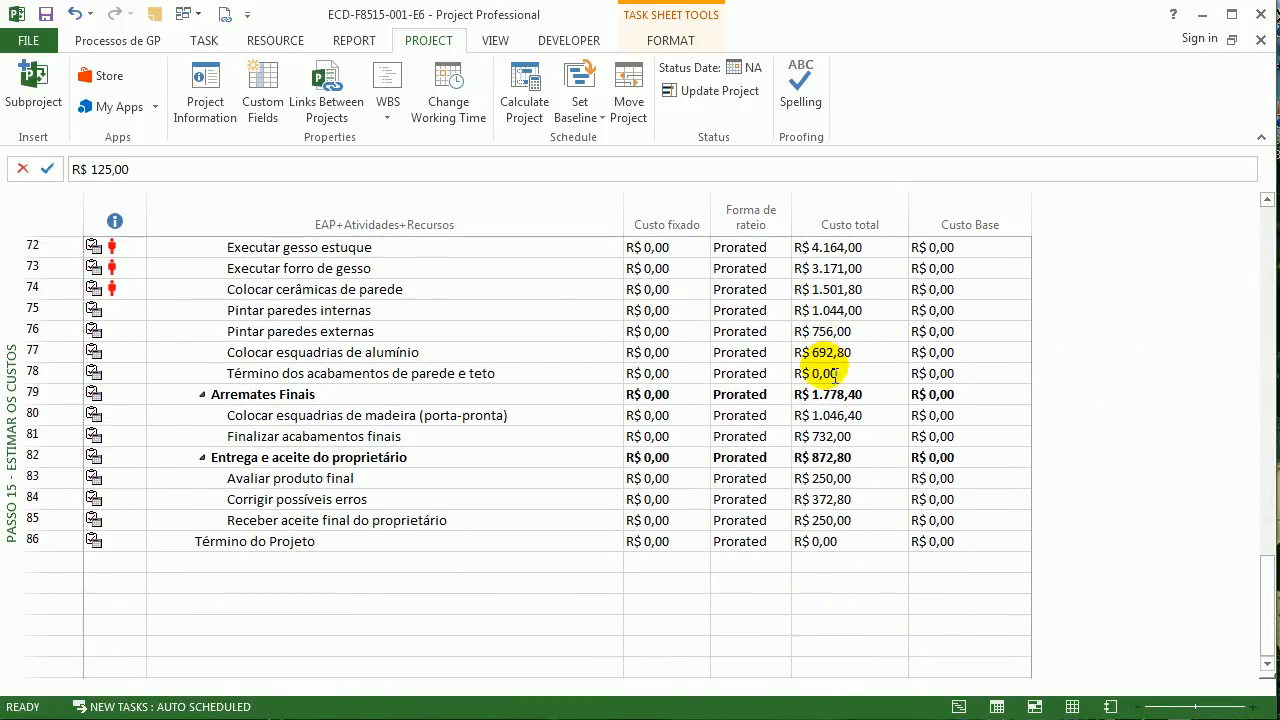
scroll(834, 372, "up", 10)
scroll(834, 375, "up", 14)
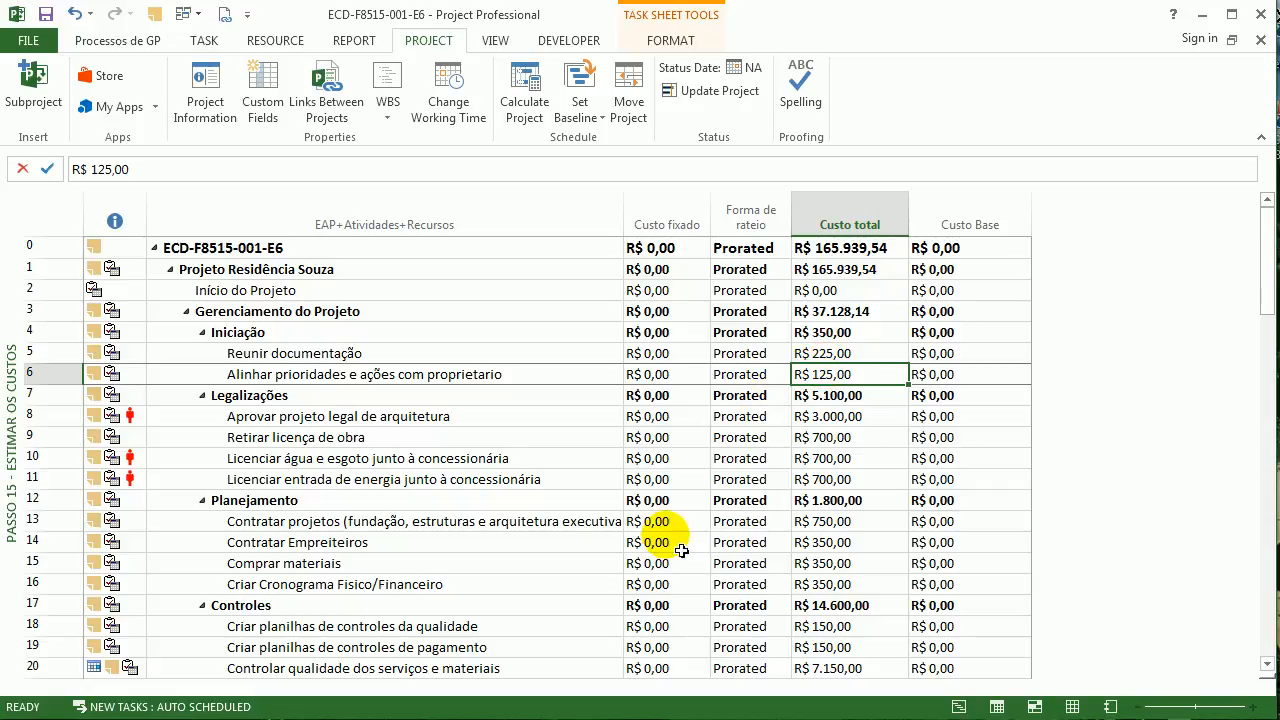
Examine the Custo fixado values, especially for the task Acompanhar execução de todos os serviços de construção
scroll(666, 546, "down", 2)
scroll(683, 561, "down", 2)
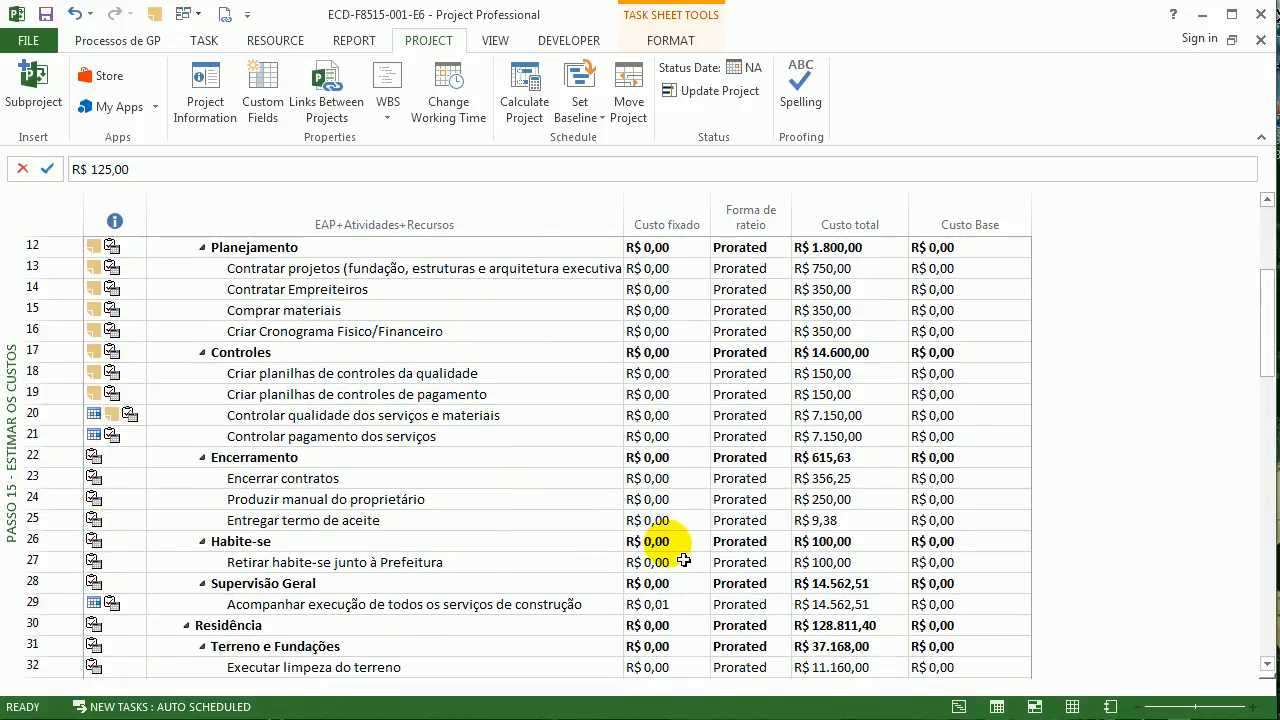
left_click(663, 603)
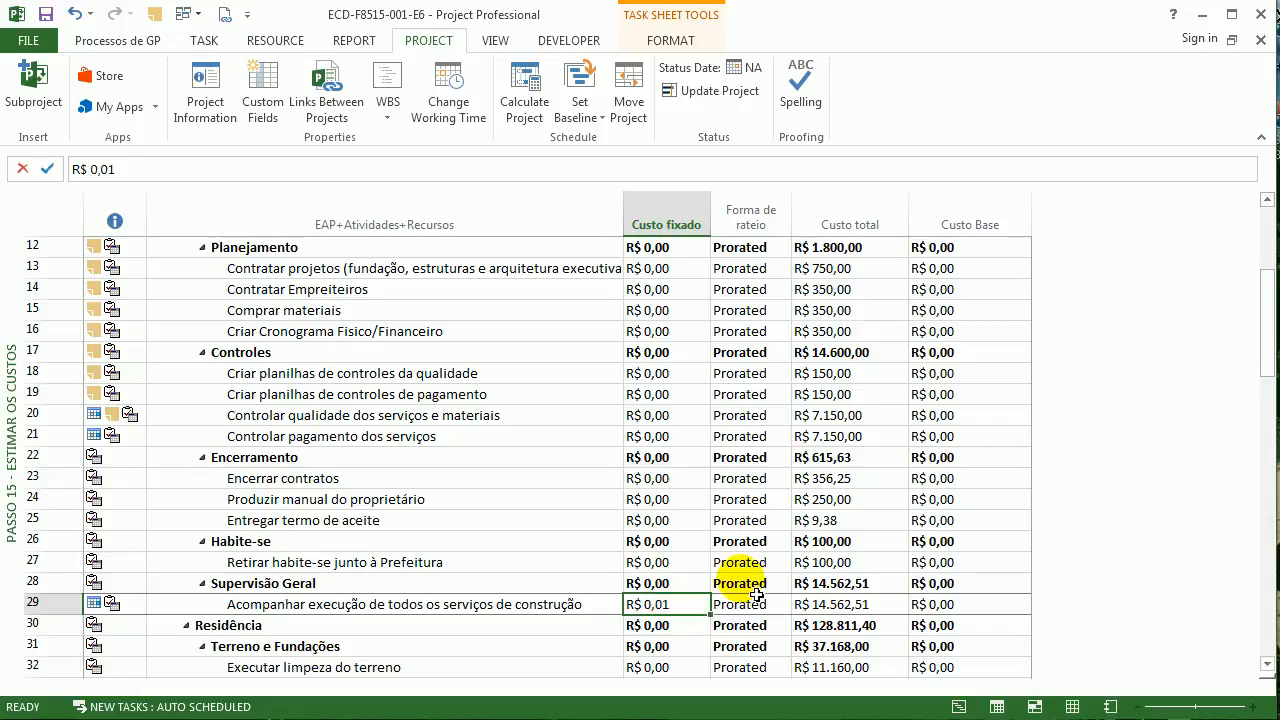
scroll(577, 510, "up", 2)
scroll(577, 514, "down", 3)
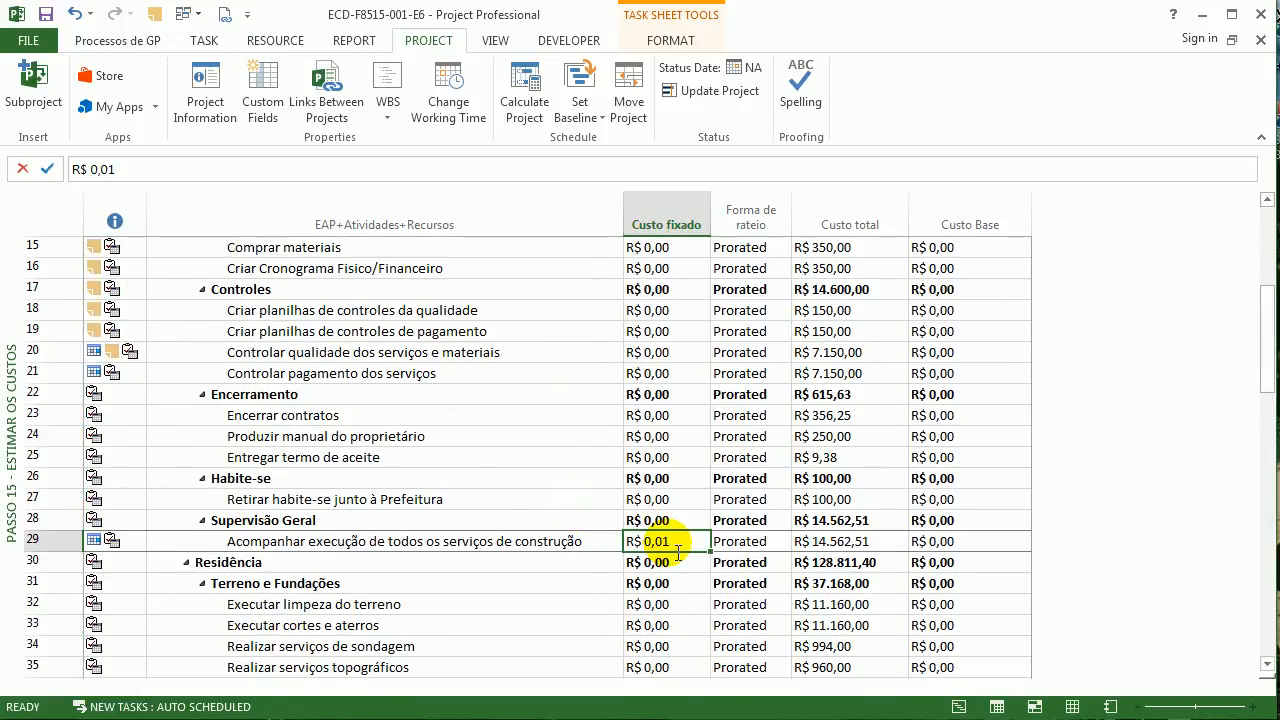
scroll(711, 528, "up", 5)
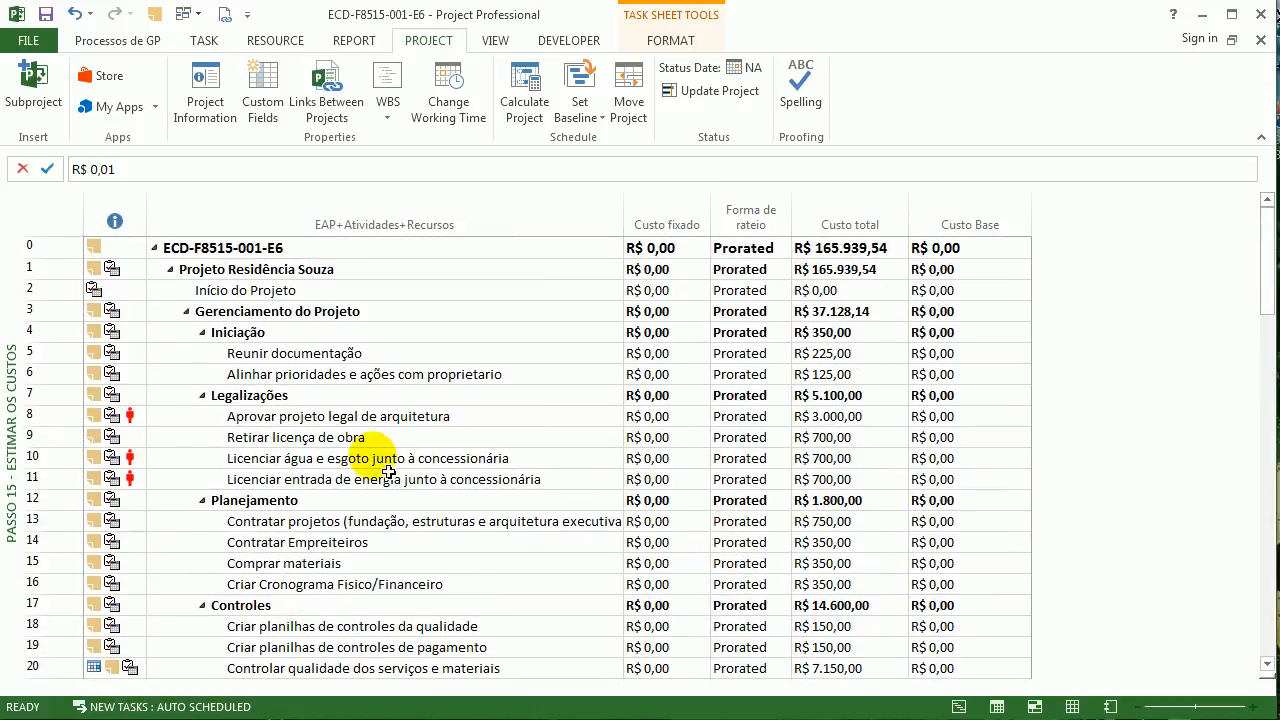
right_click(34, 288)
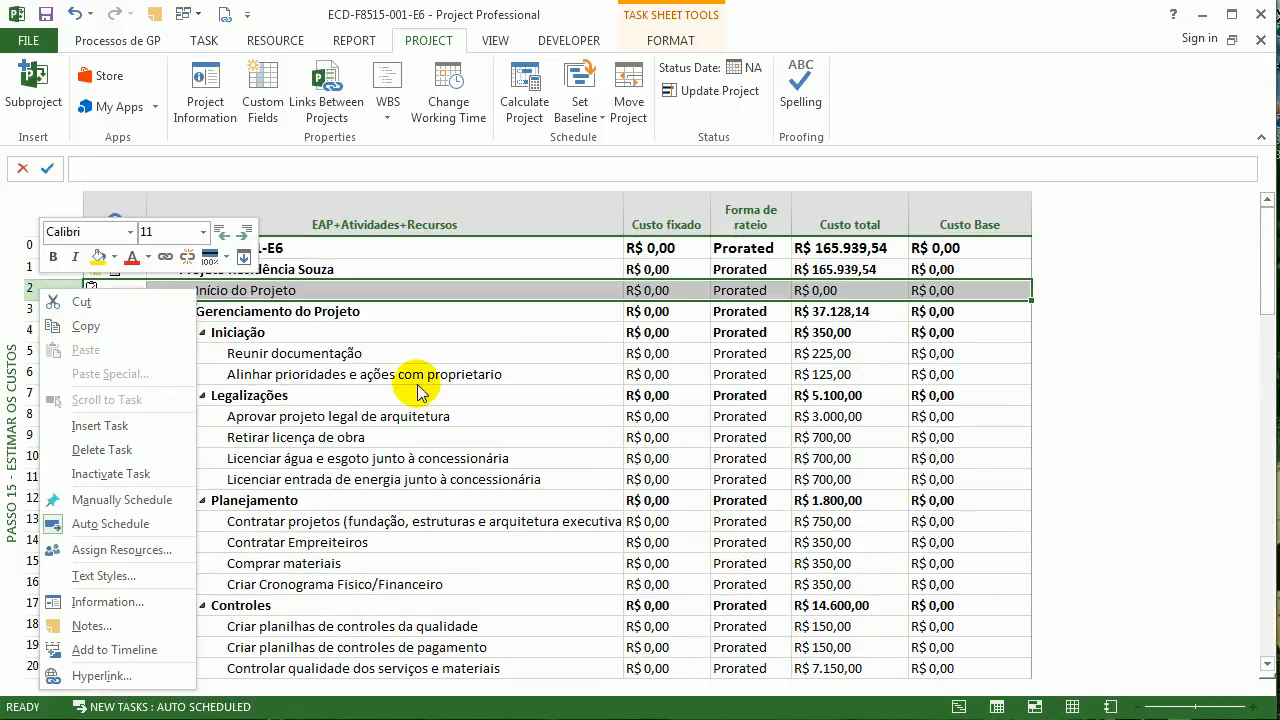
key("Escape")
left_click(968, 229)
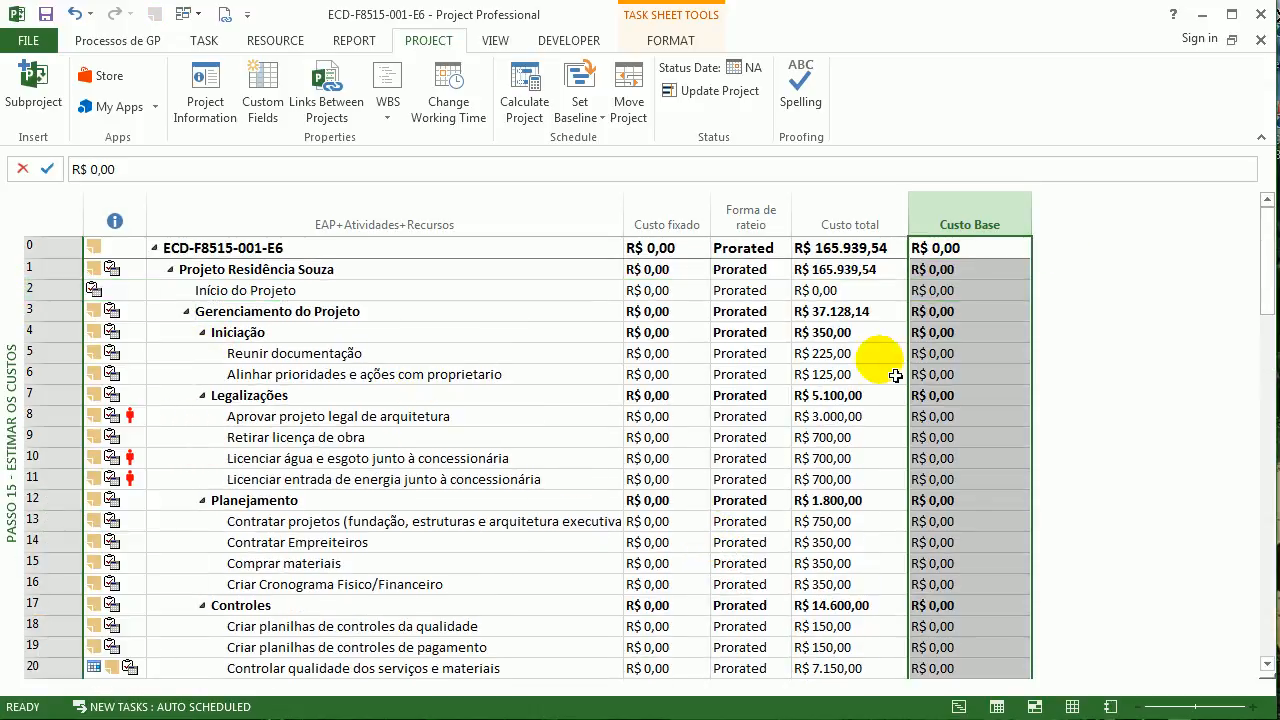
left_click(877, 353)
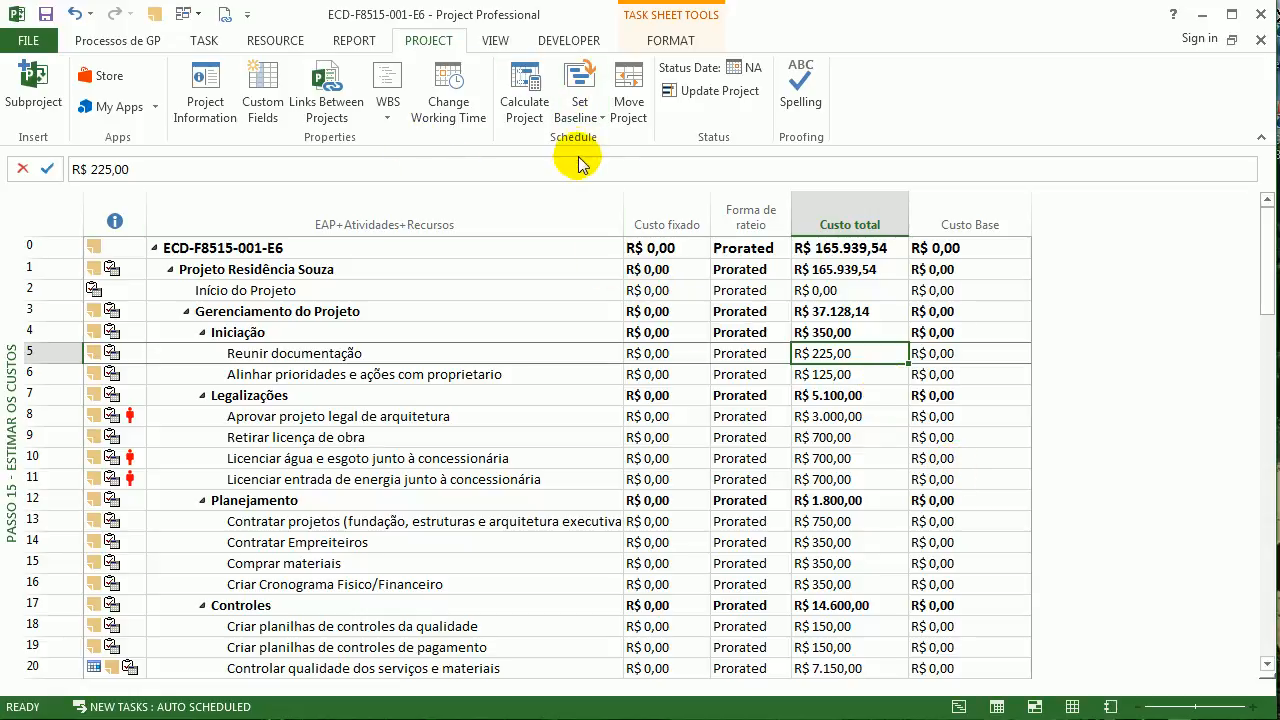
left_click(524, 100)
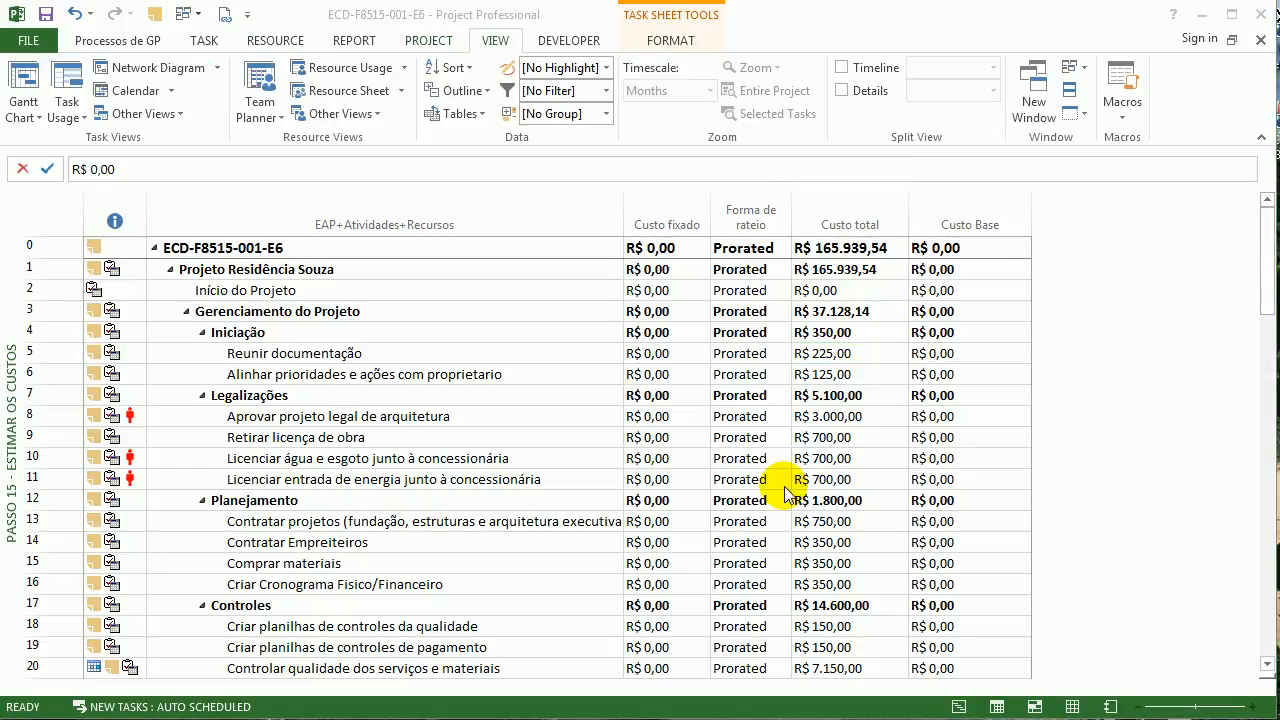
left_click(710, 392)
scroll(706, 380, "down", 3)
scroll(706, 380, "up", 3)
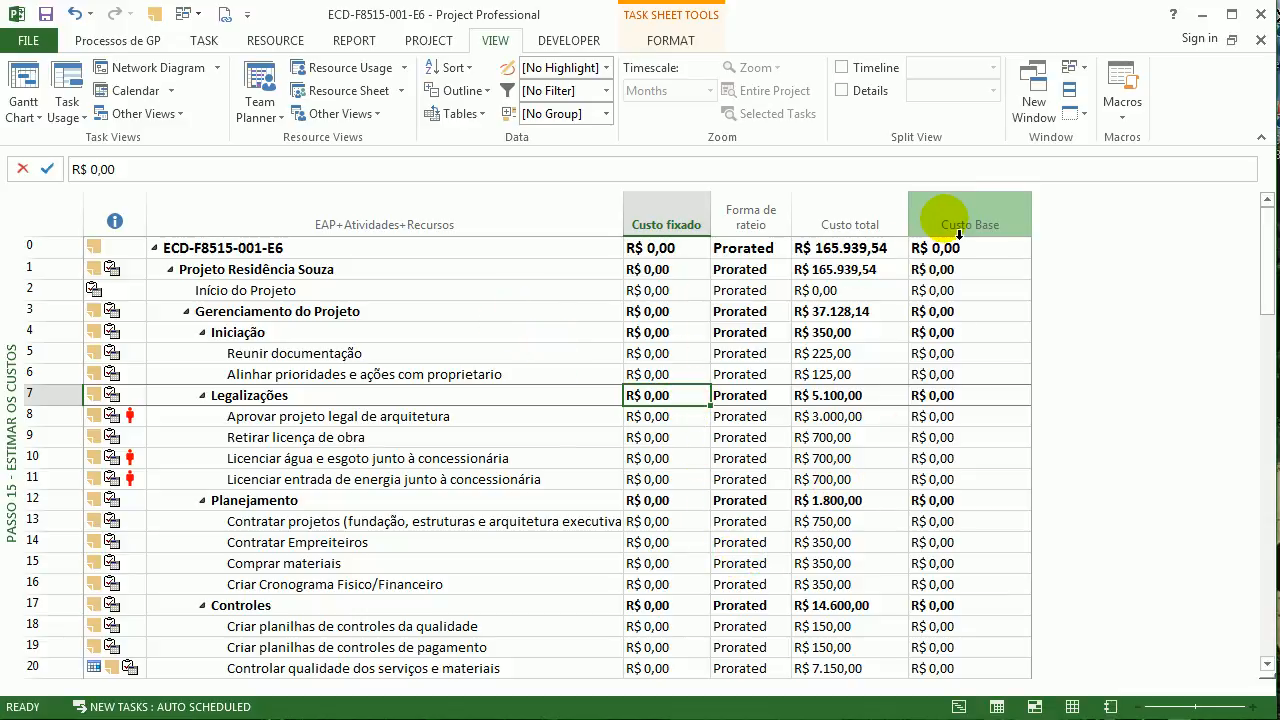
left_click(142, 112)
left_click(142, 112)
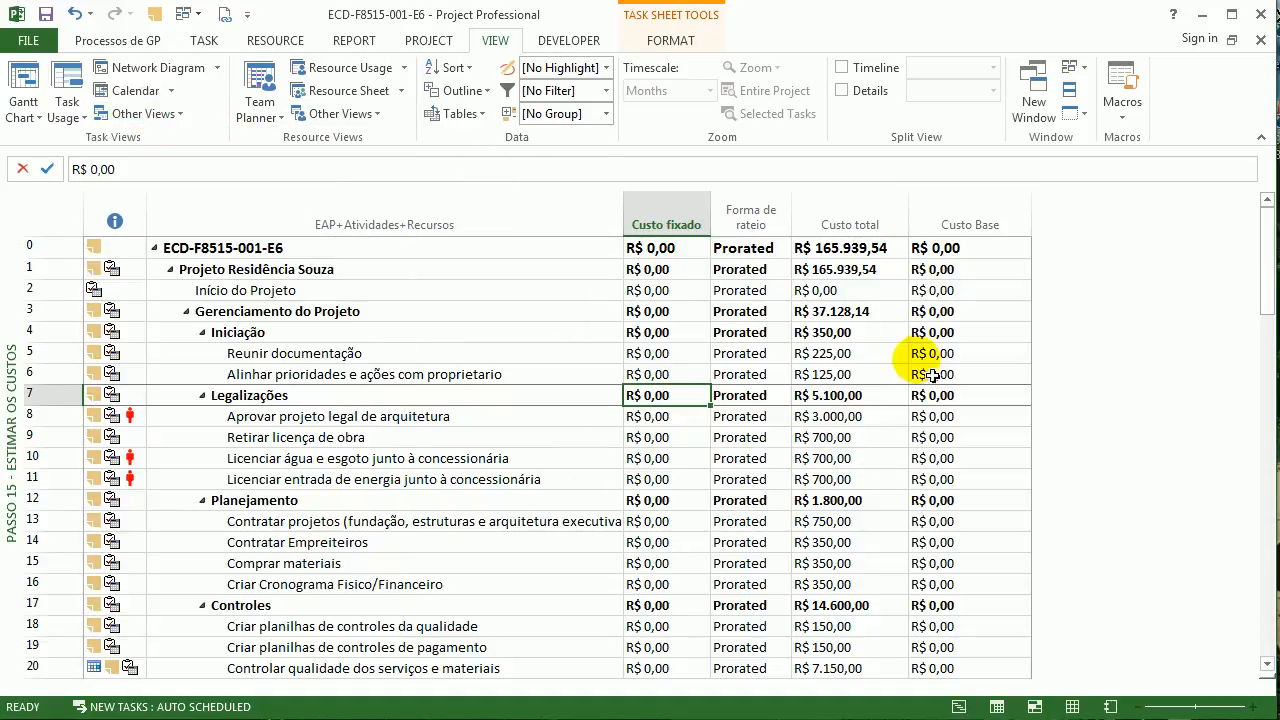
Insert a Start column immediately before the Custo Base column
left_click(985, 230)
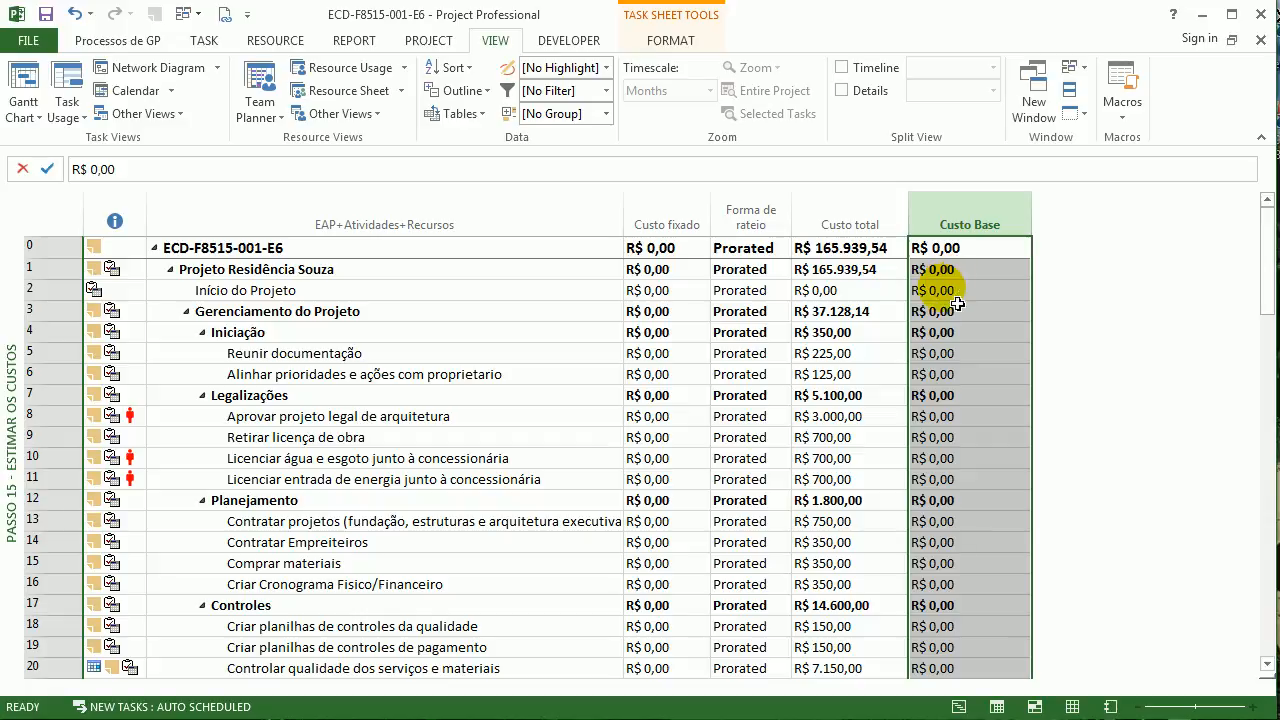
key("Insert")
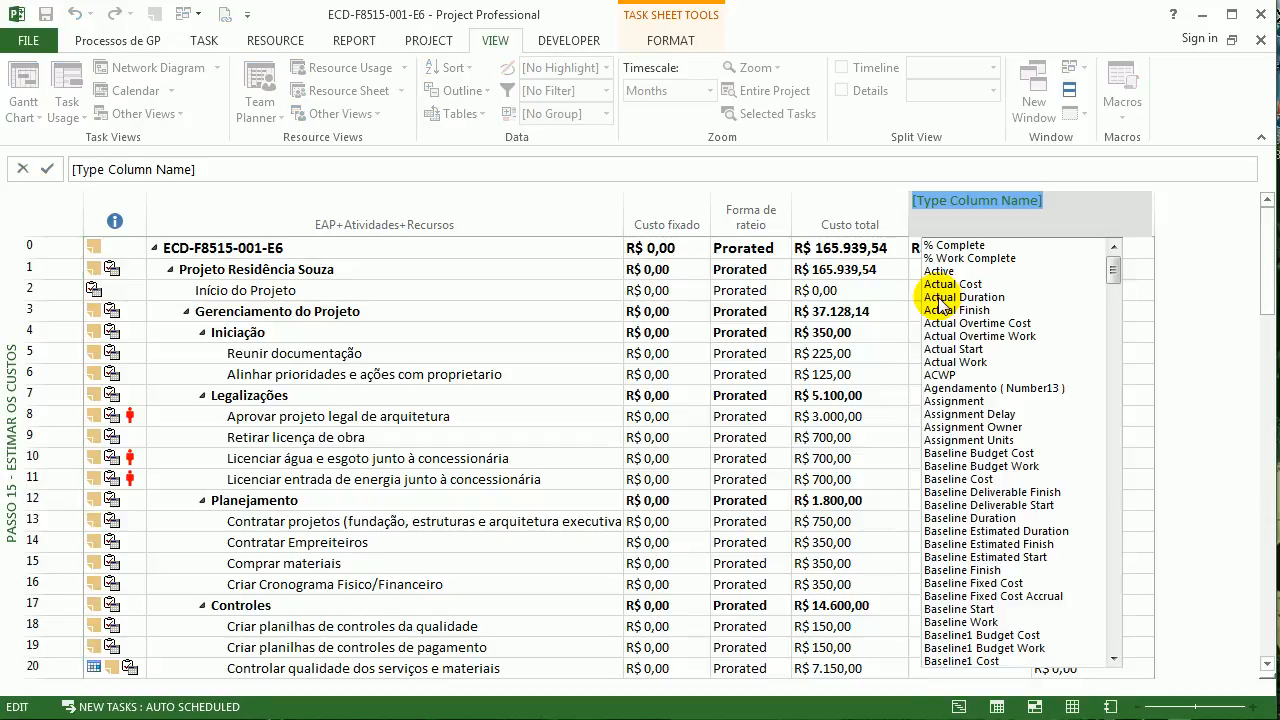
type("start")
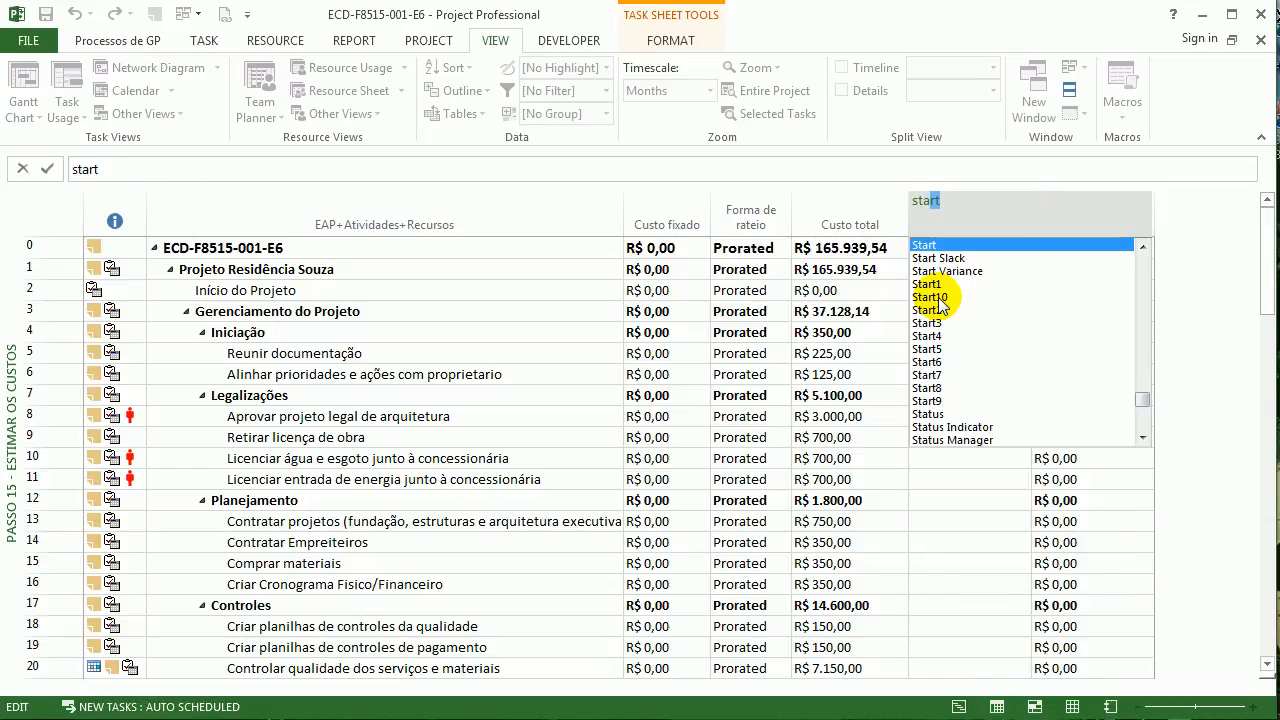
key("Return")
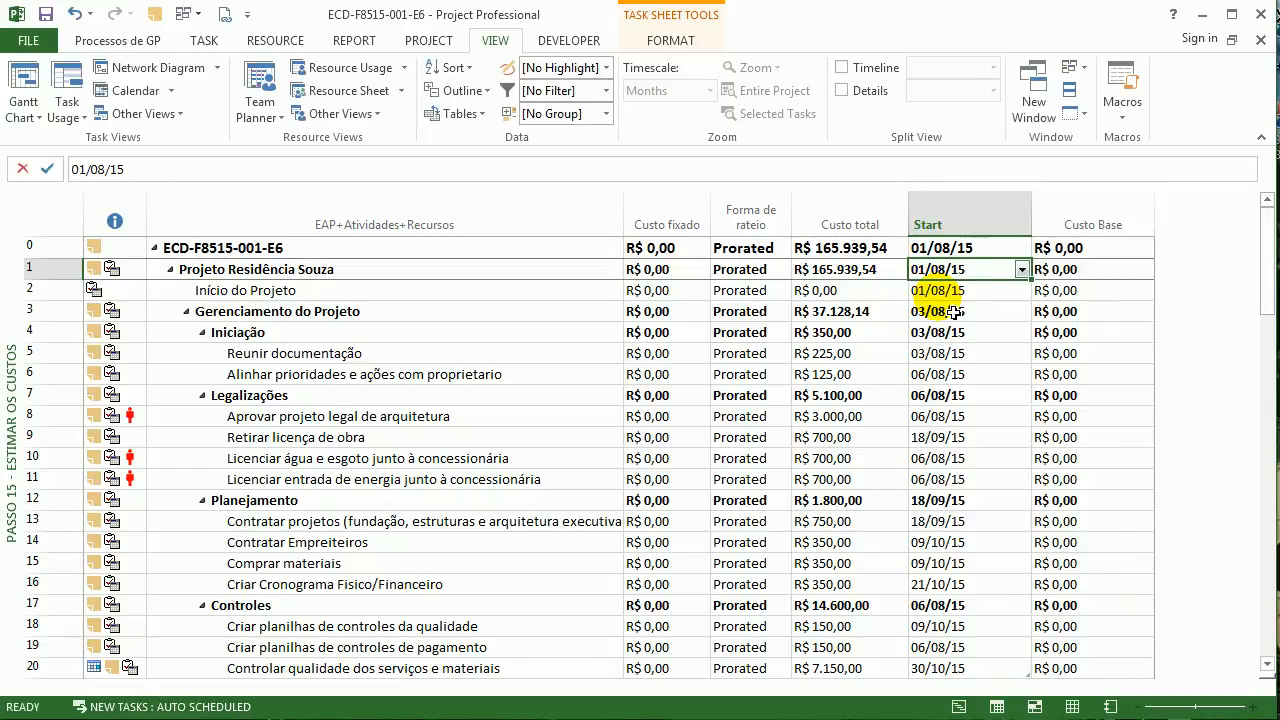
Insert a Baseline Start column immediately before the Custo Base column
left_click(1100, 216)
right_click(1098, 218)
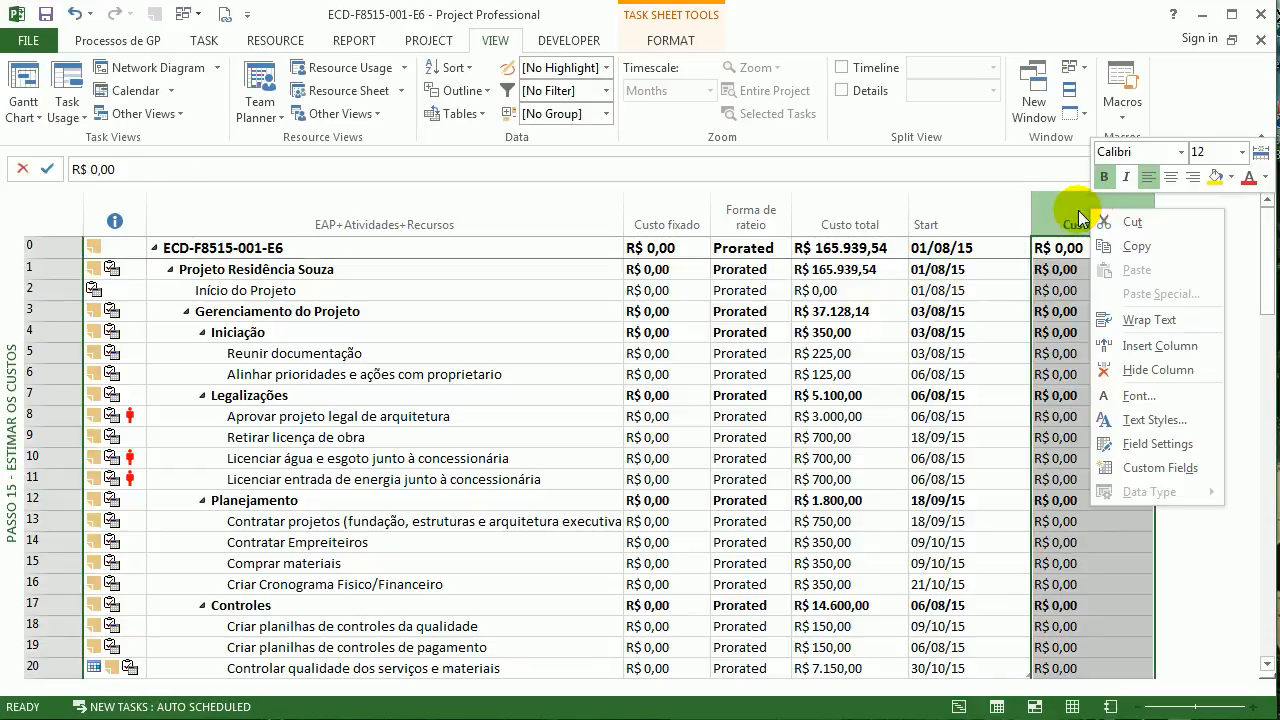
left_click(1150, 343)
type("base")
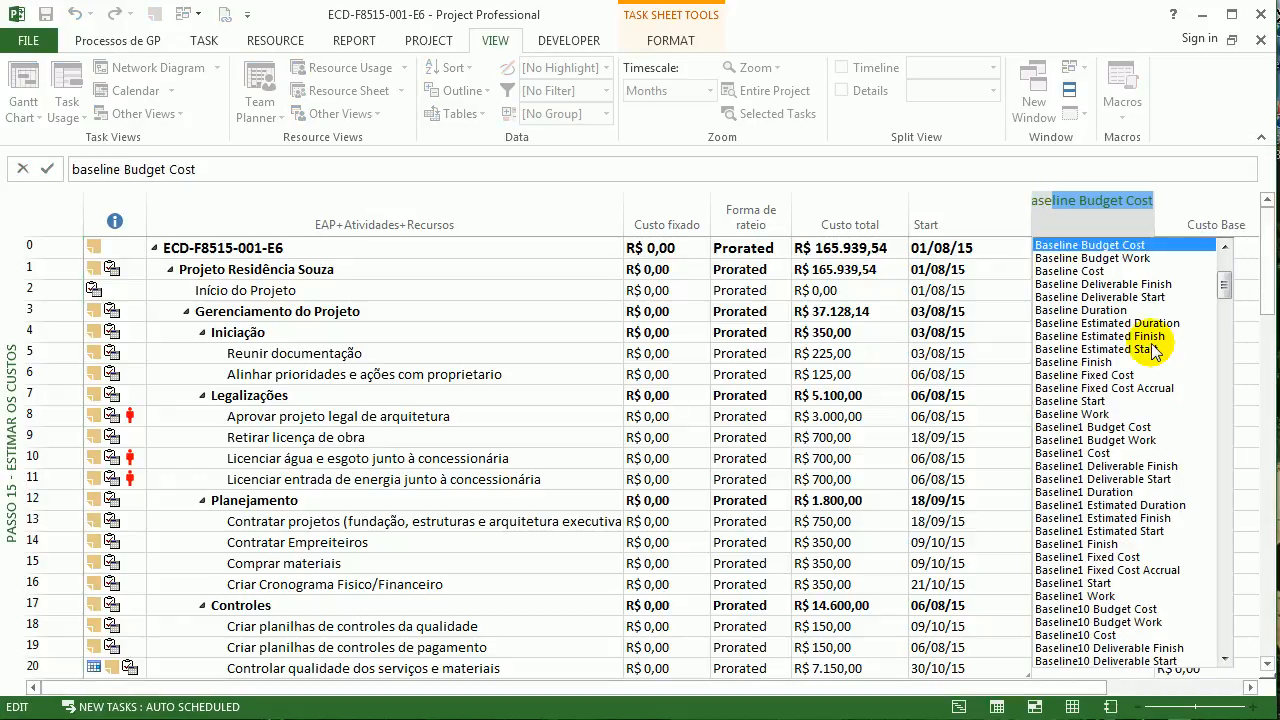
type("line start")
key("Return")
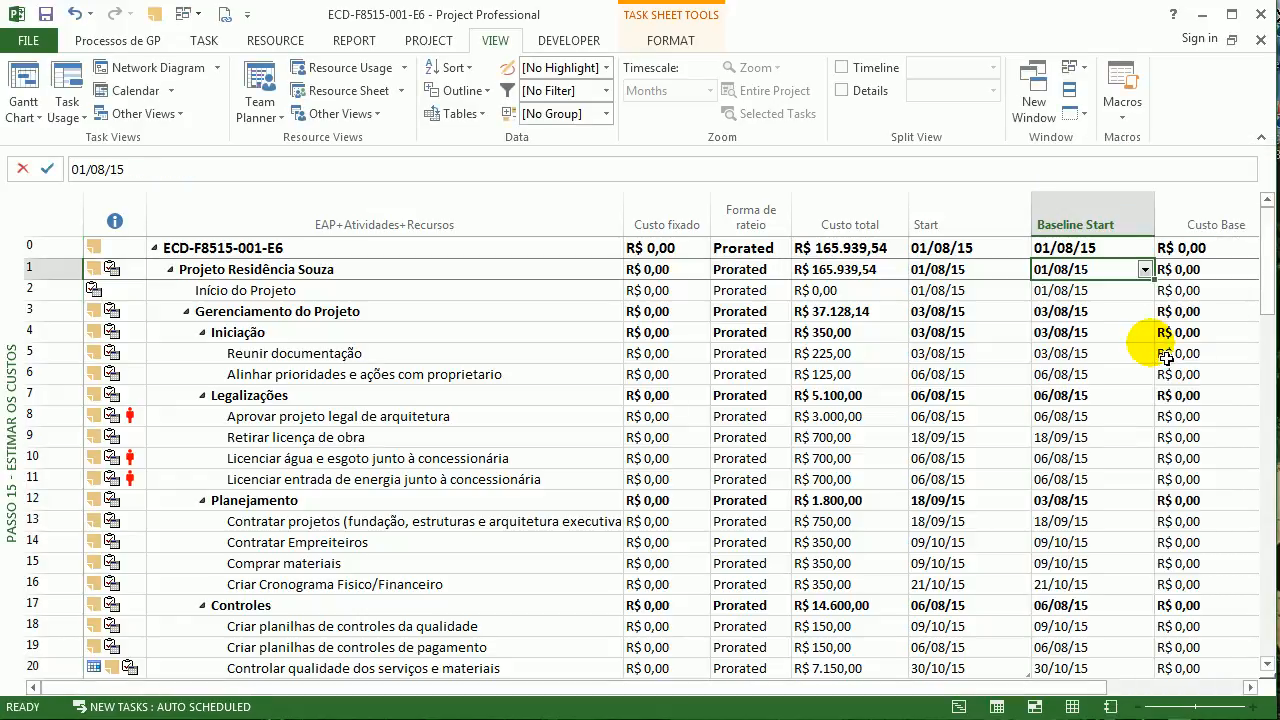
Compare the Start and Baseline Start dates of the tasks, especially for the Planejamento summary task
scroll(1075, 395, "down", 2)
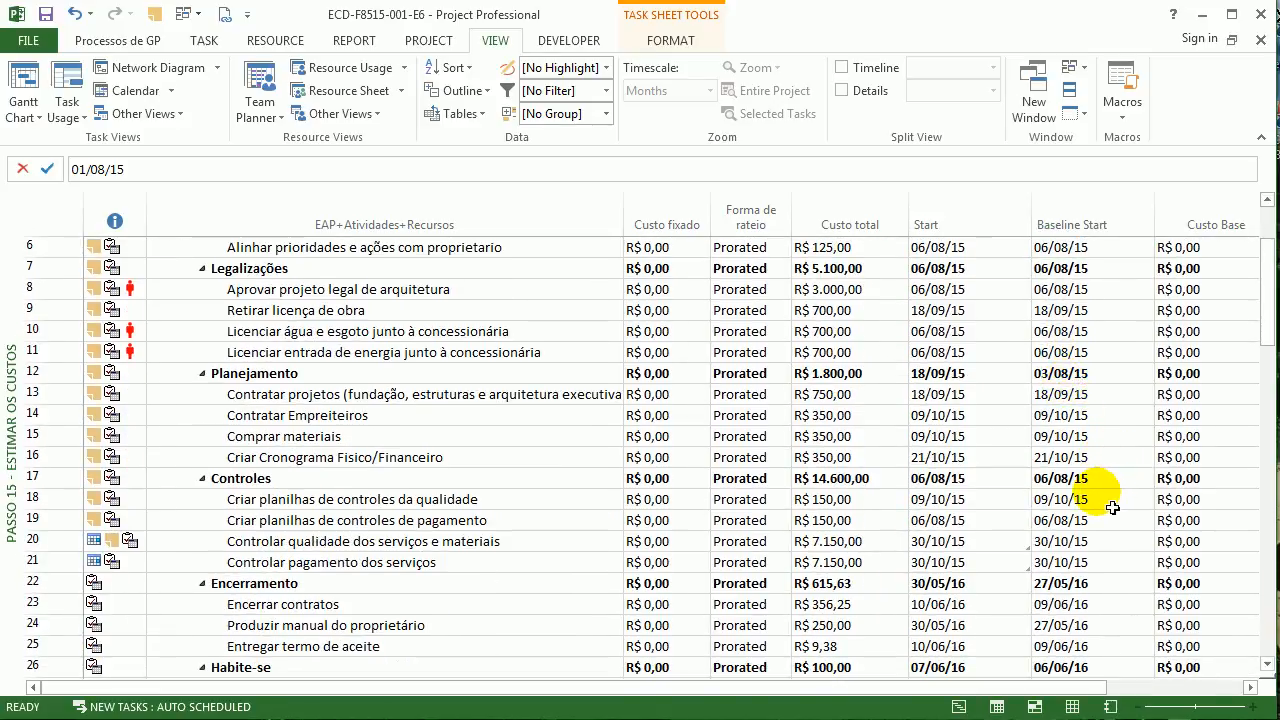
left_click(940, 373)
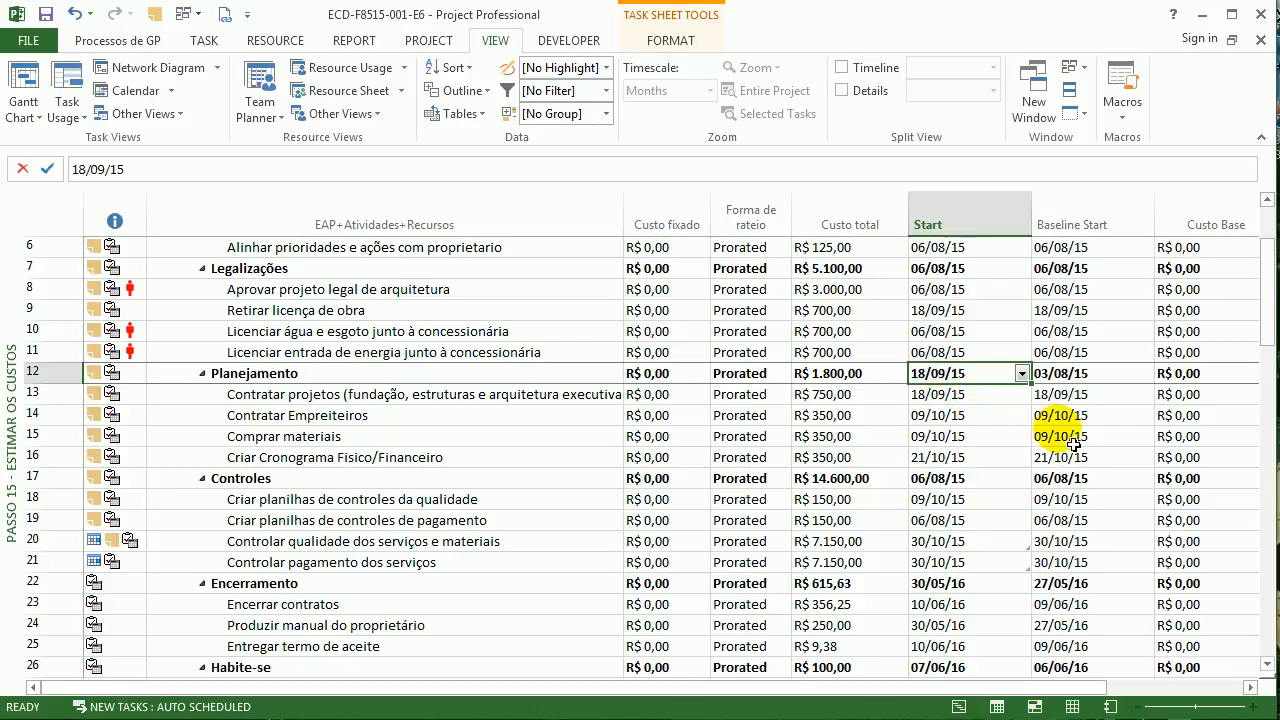
left_click(1055, 436)
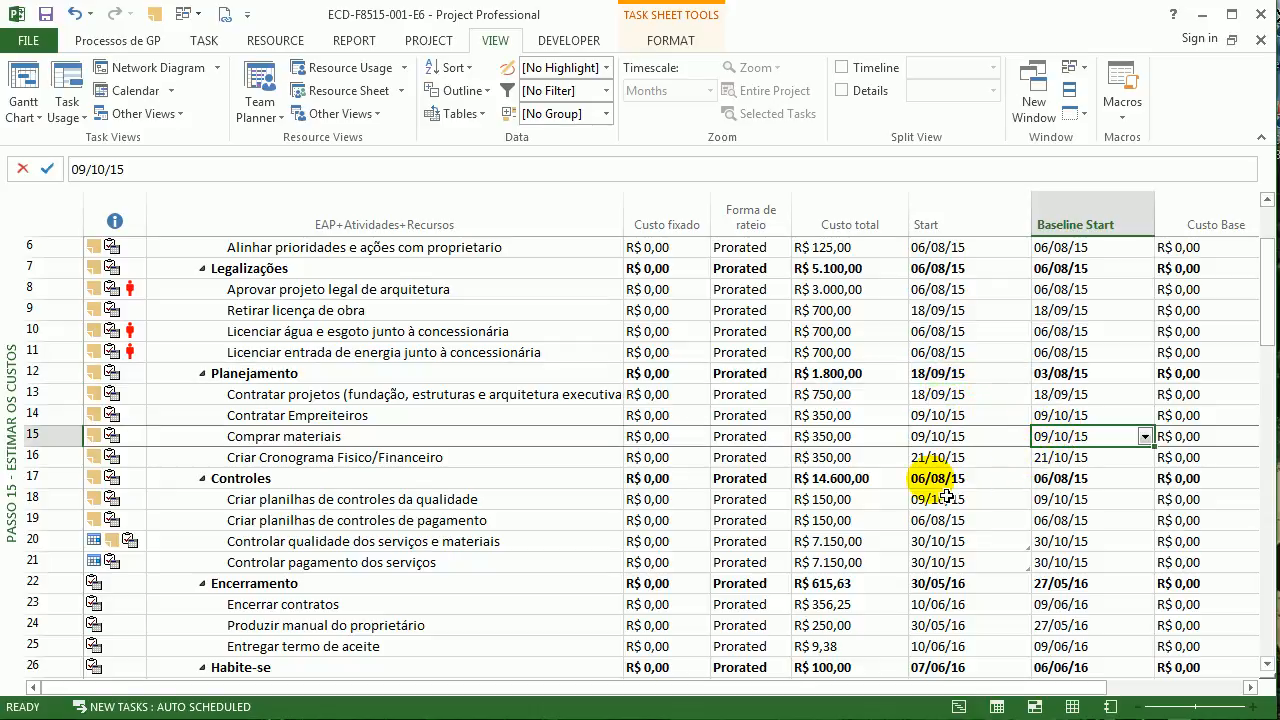
left_click(958, 373)
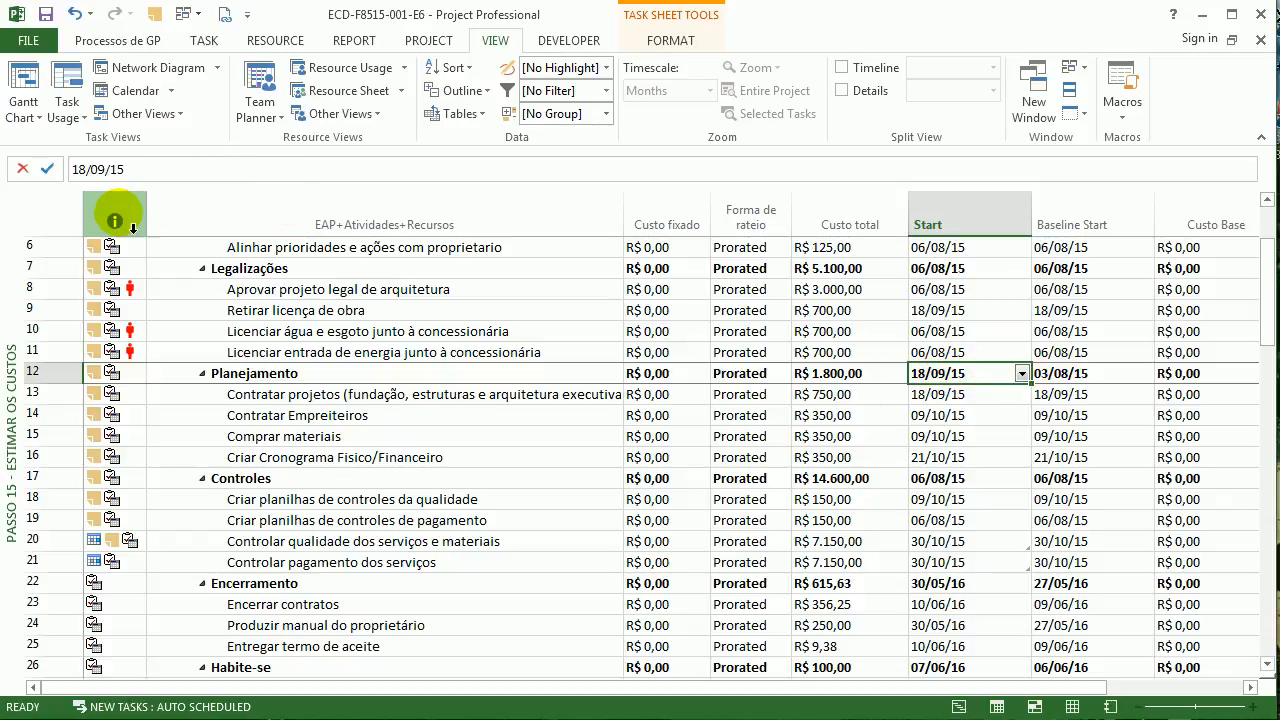
Insert a Task Mode column immediately before the indicators column
left_click(120, 215)
key("Insert")
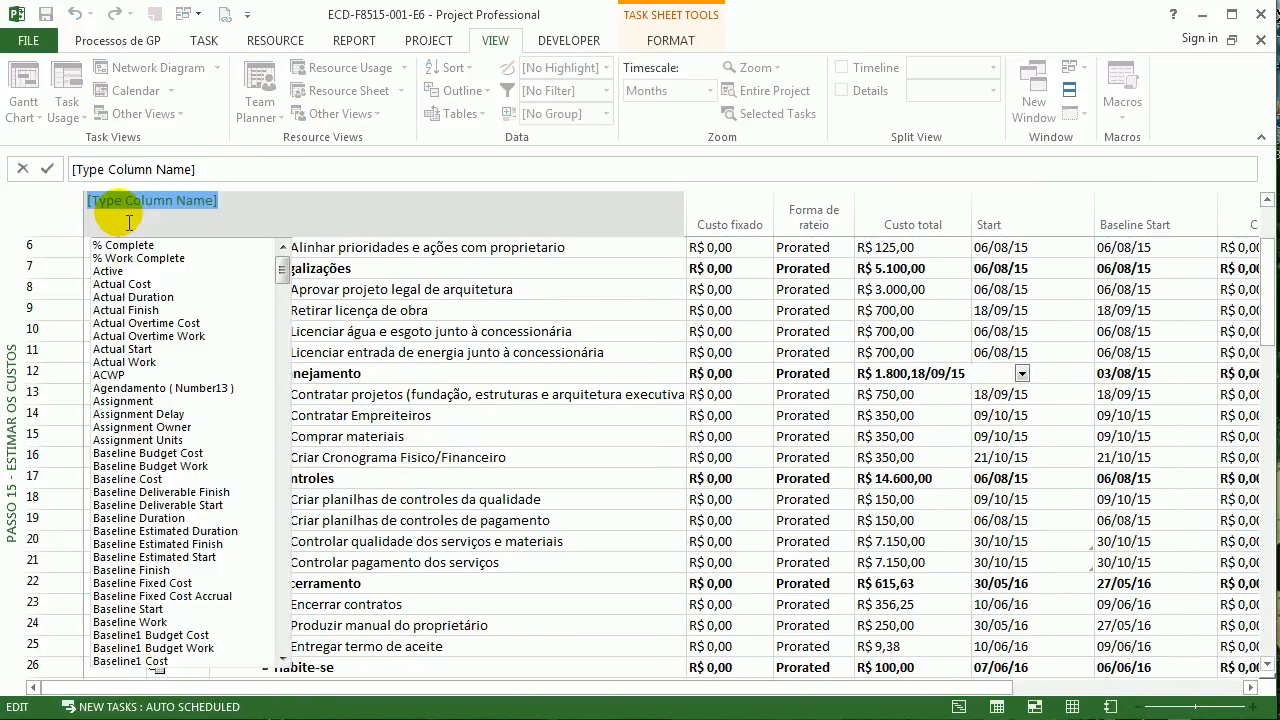
type("task mode")
key("Return")
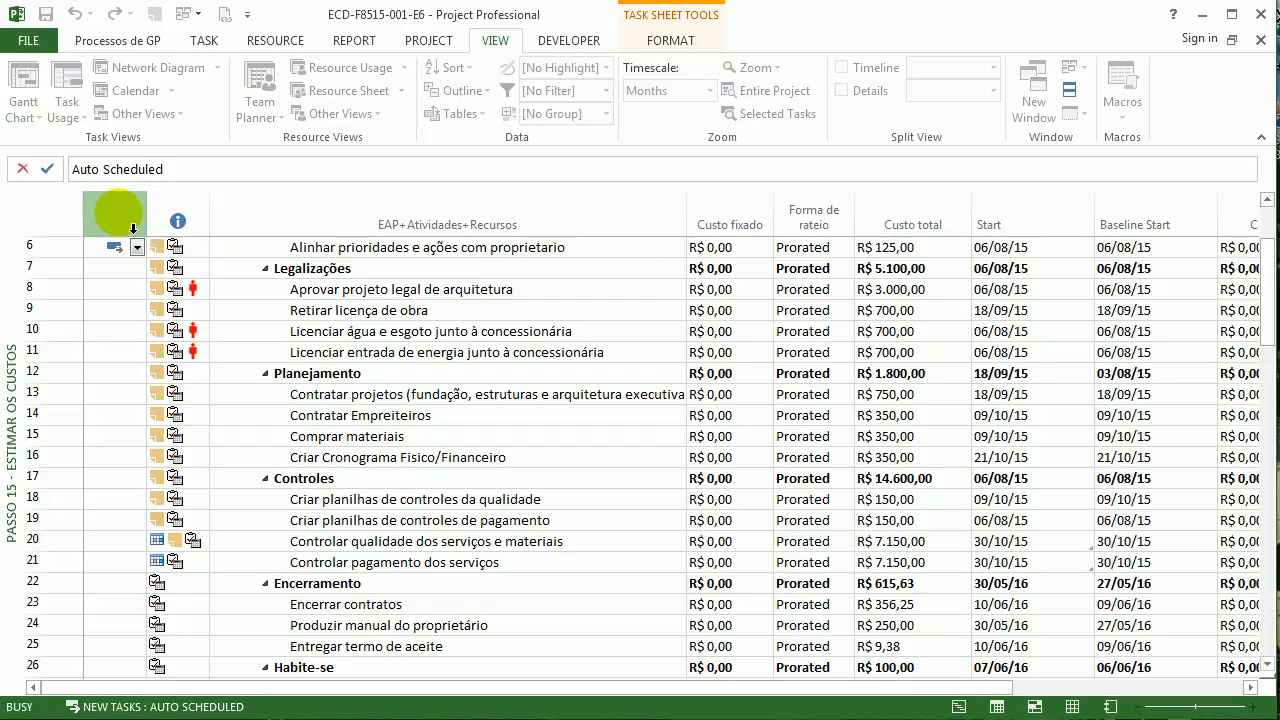
Check the Task Mode of all tasks down to Término do Projeto and remove the Task Mode column
scroll(280, 400, "up", 2)
scroll(287, 420, "down", 15)
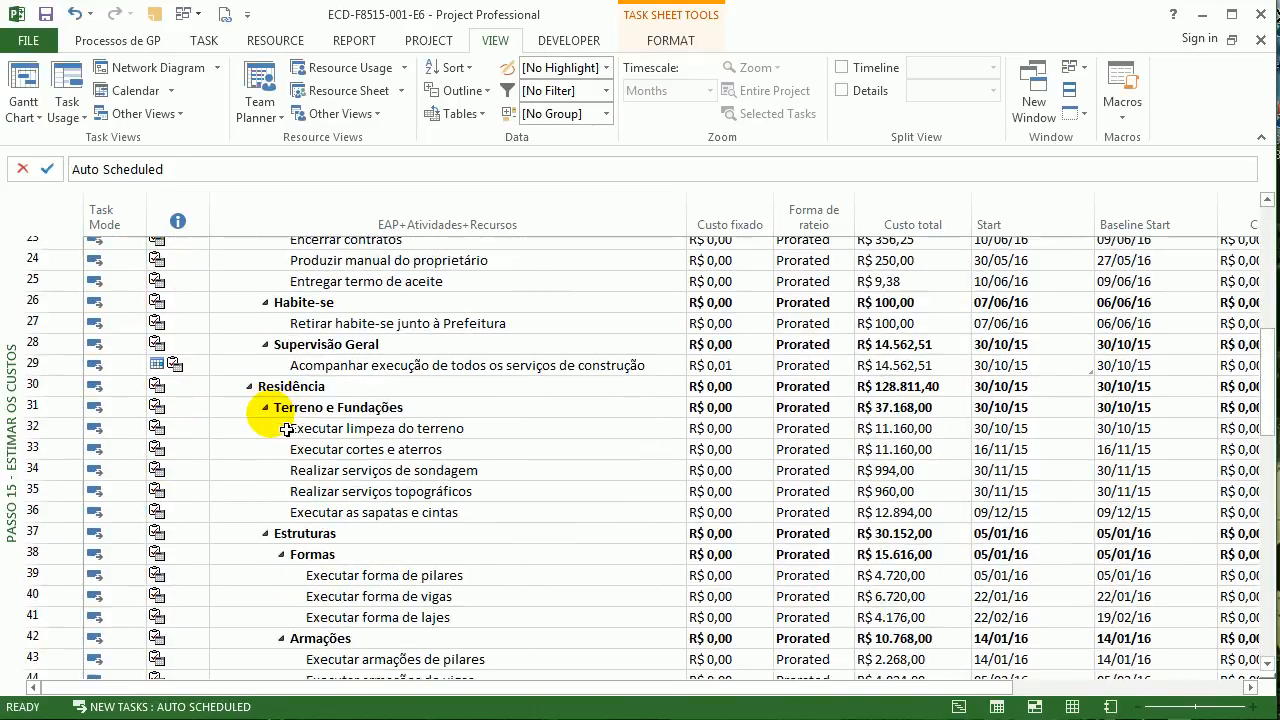
scroll(287, 428, "down", 12)
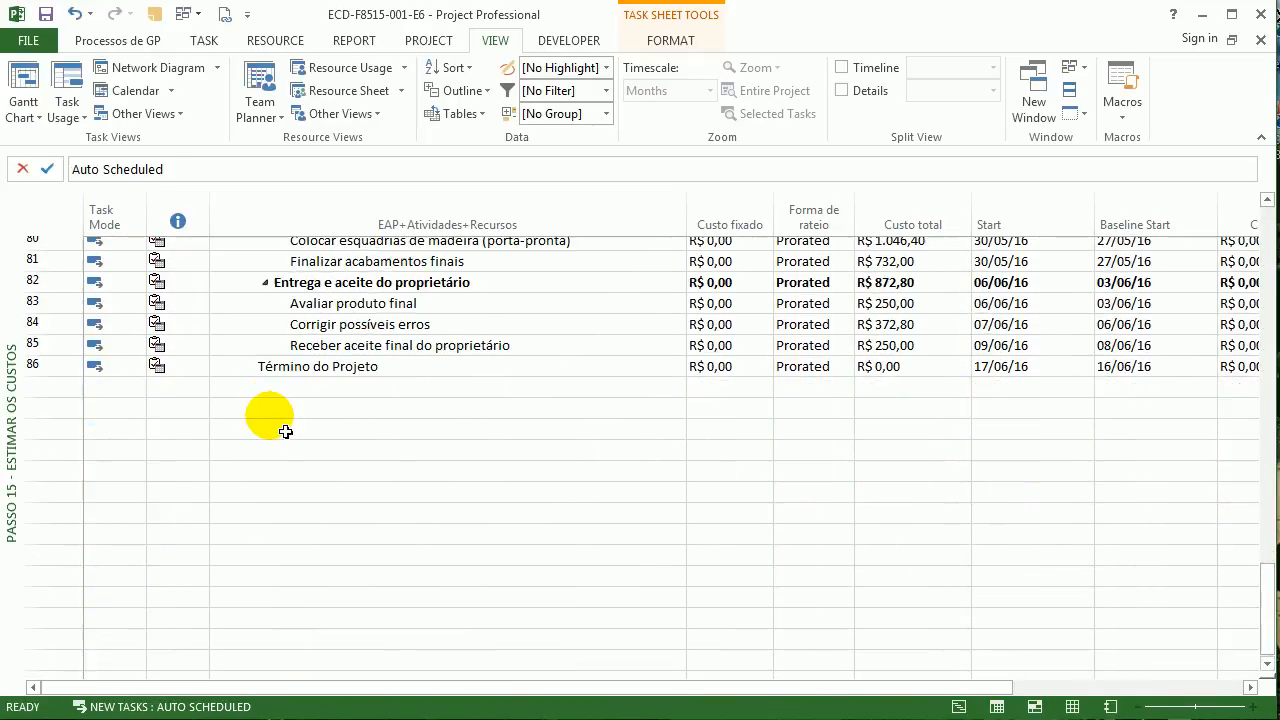
scroll(272, 420, "up", 15)
scroll(279, 451, "up", 12)
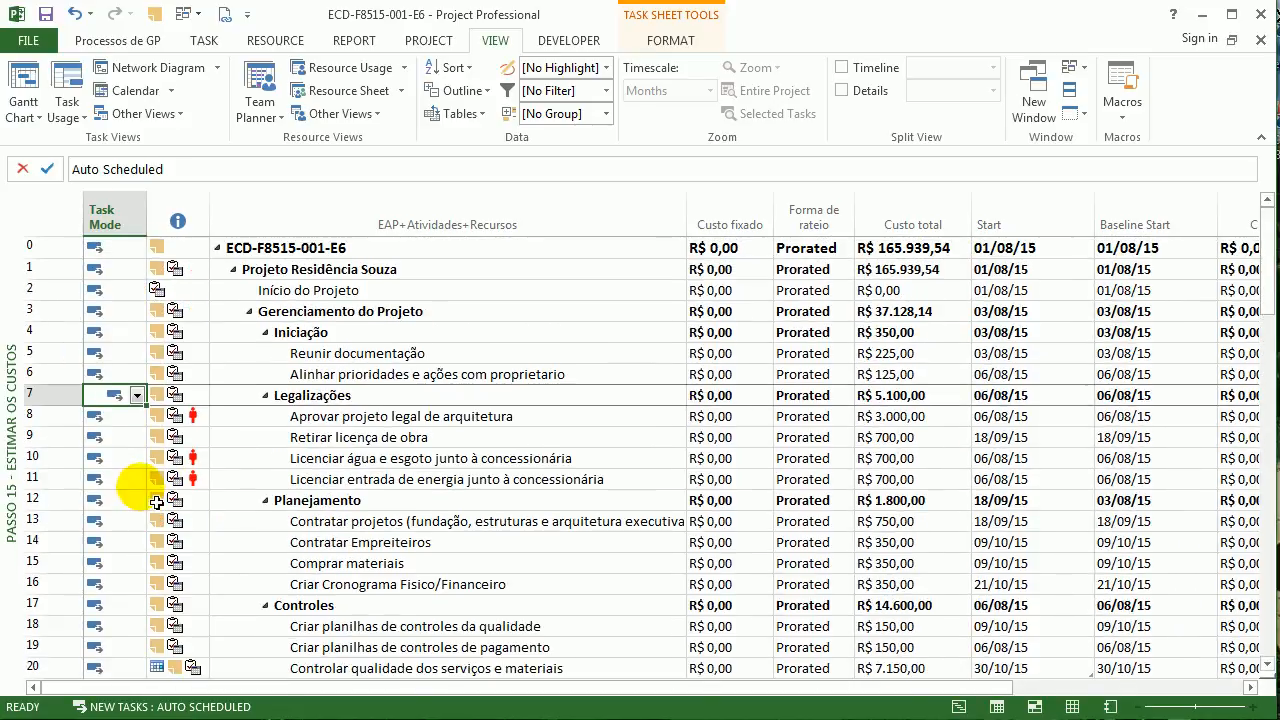
left_click(104, 222)
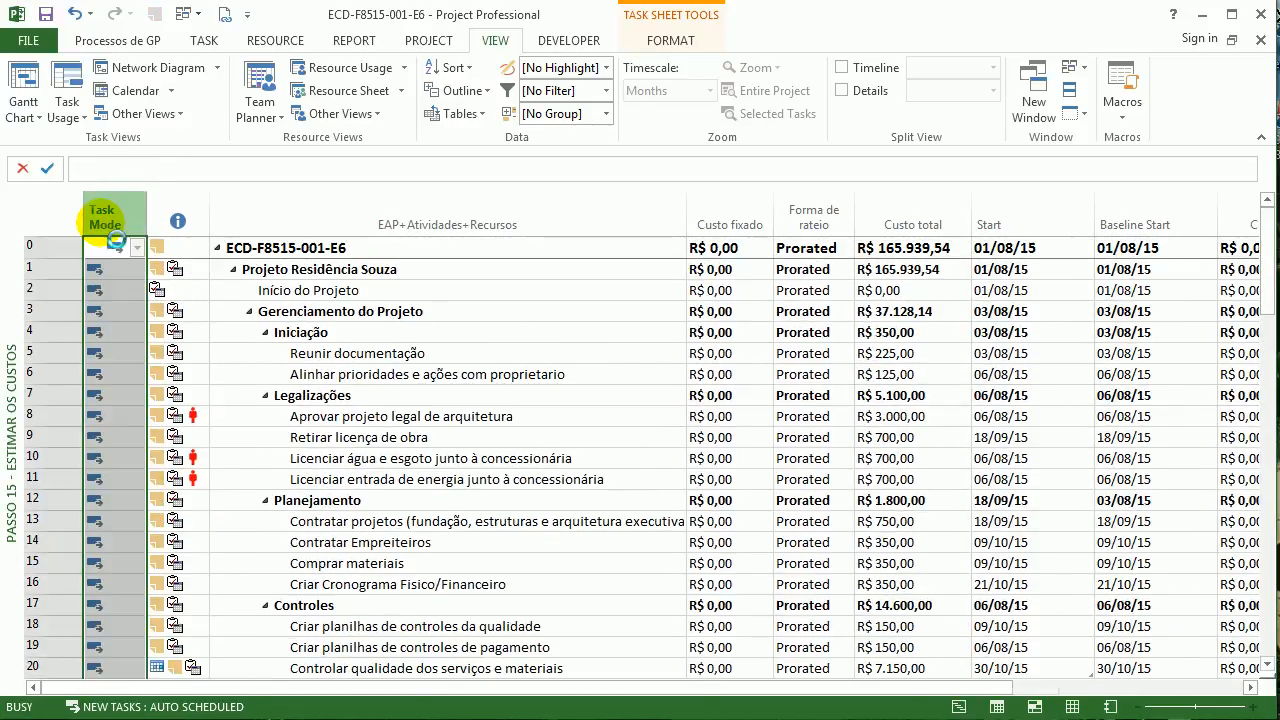
key("Delete")
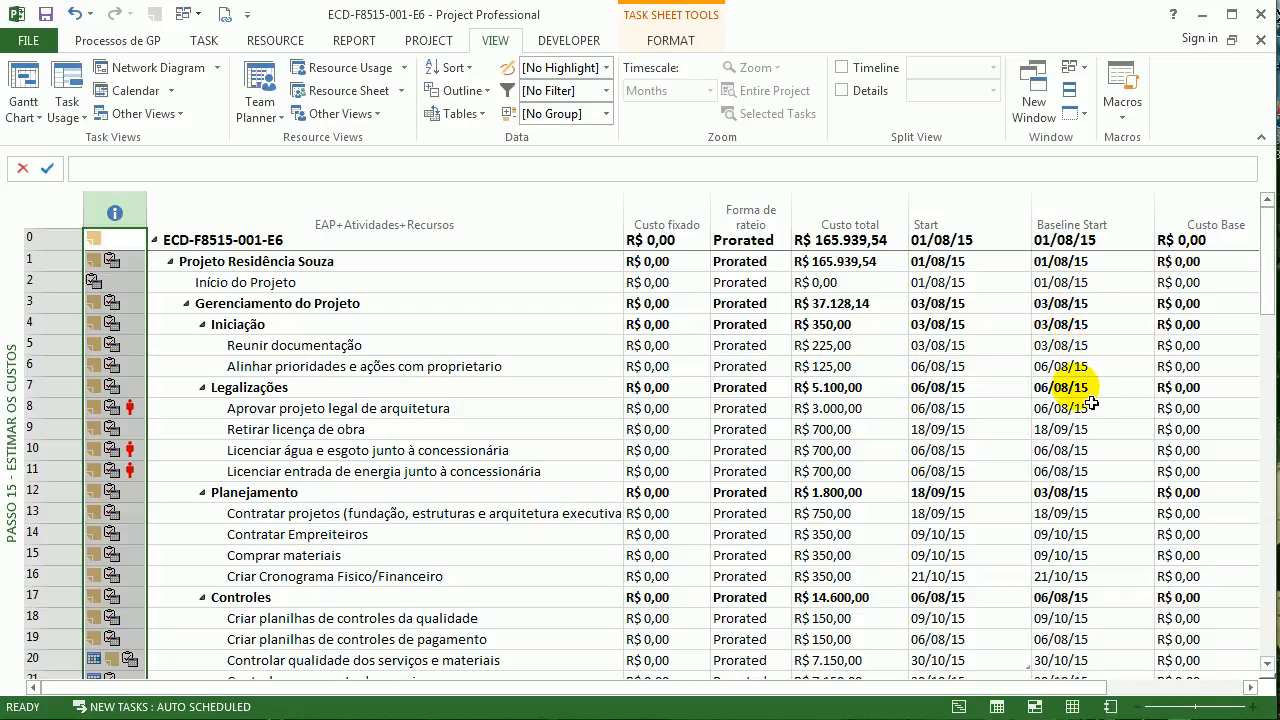
Compare the Baseline Start of Planejamento and the tasks down to Supervisão Geral with their Start dates
left_click(1058, 495)
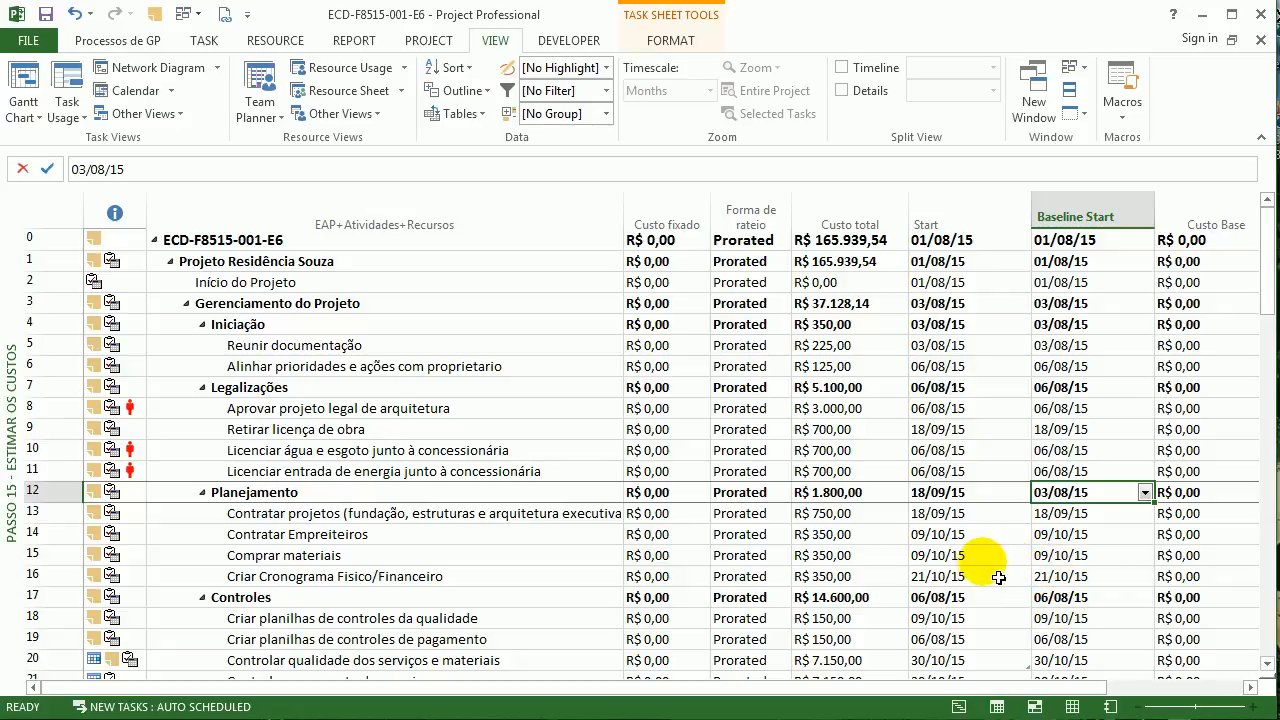
scroll(965, 593, "down", 2)
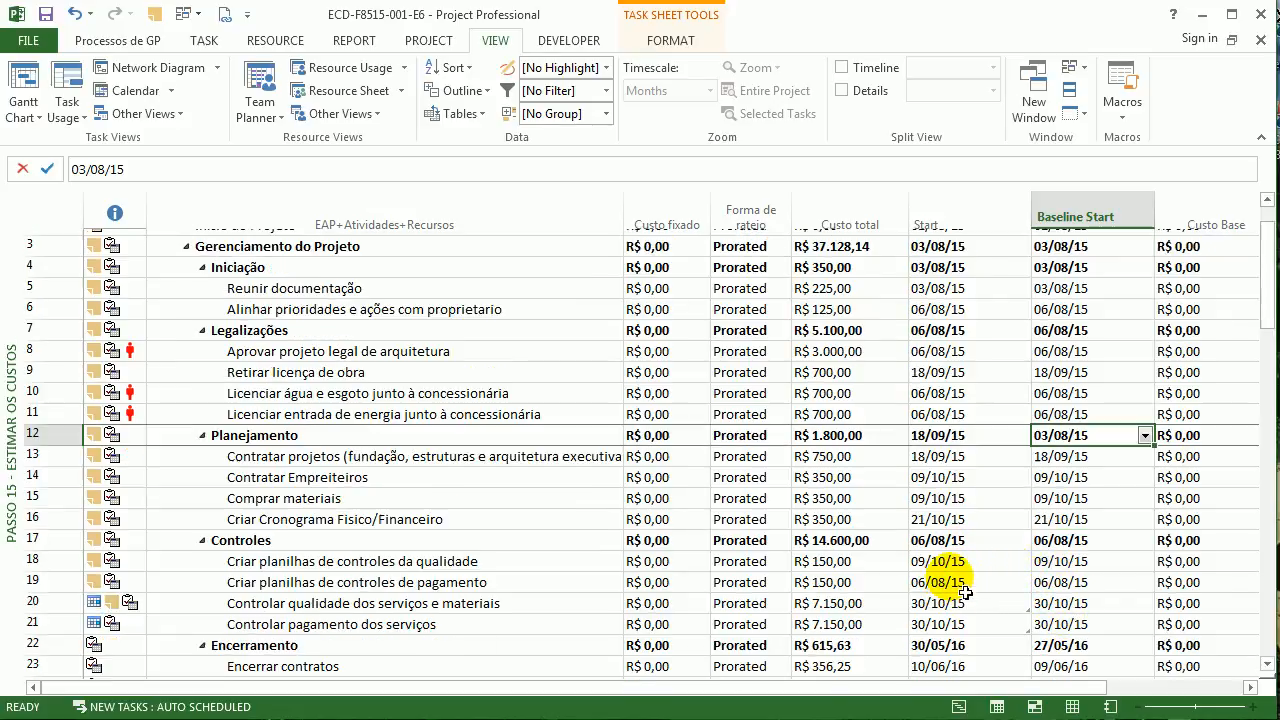
scroll(965, 593, "down", 2)
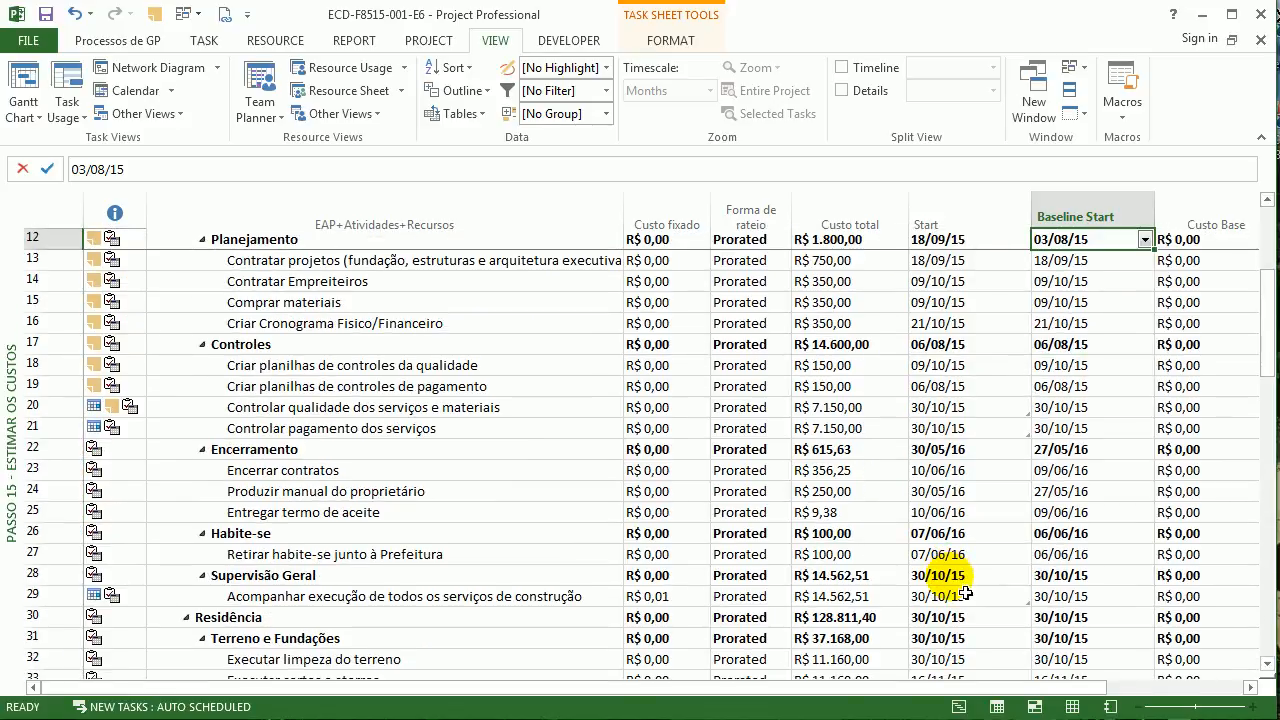
scroll(1020, 370, "up", 4)
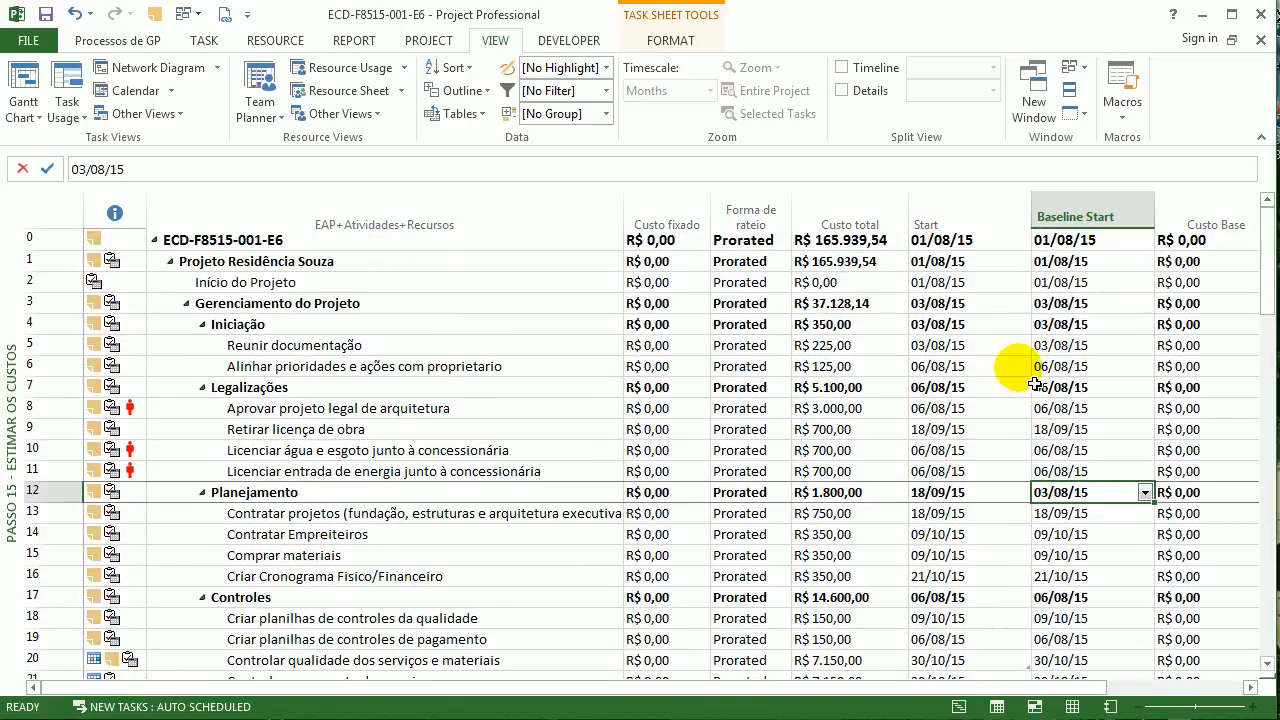
Set the main Baseline again for the entire project, overwriting its saved data
left_click(445, 45)
left_click(580, 108)
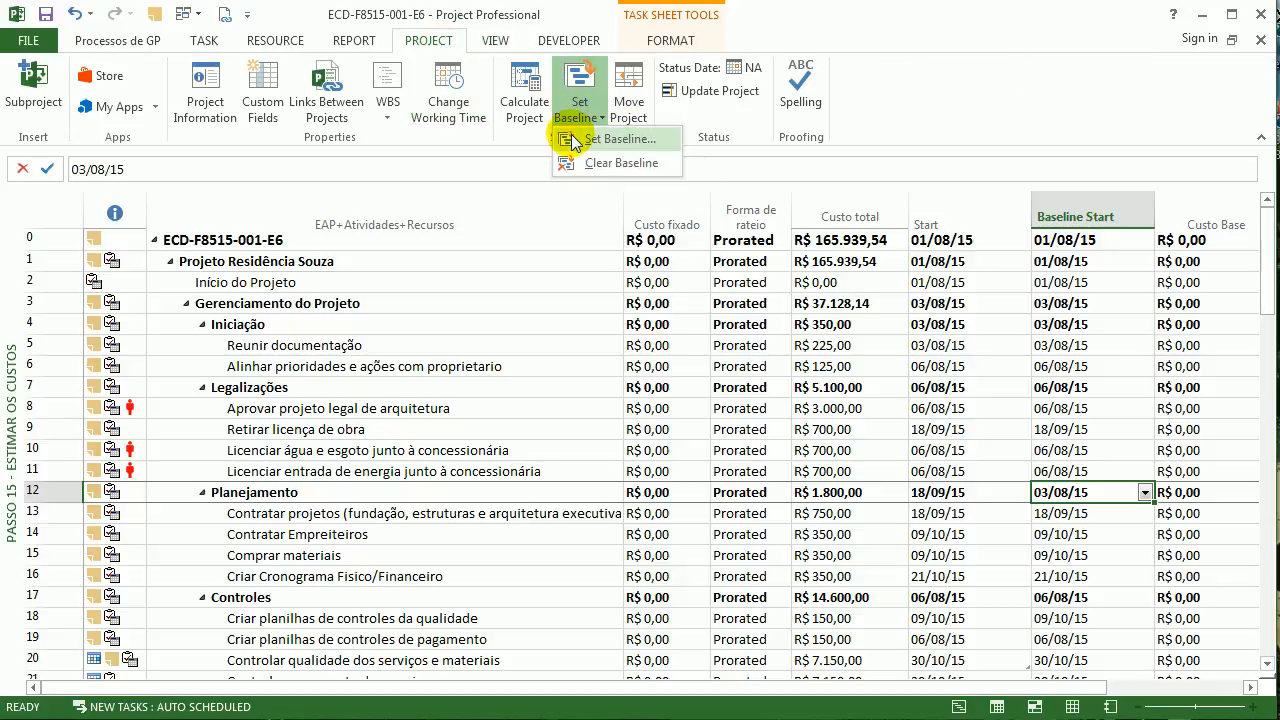
left_click(575, 140)
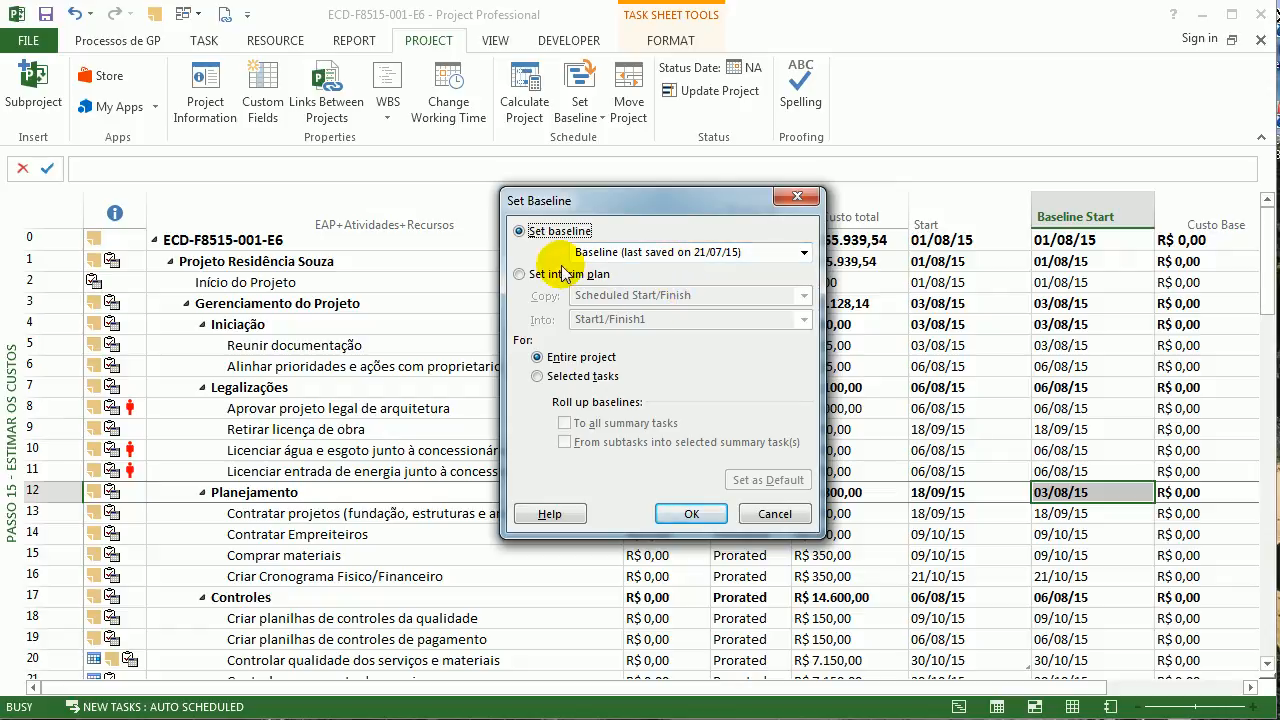
left_click(691, 514)
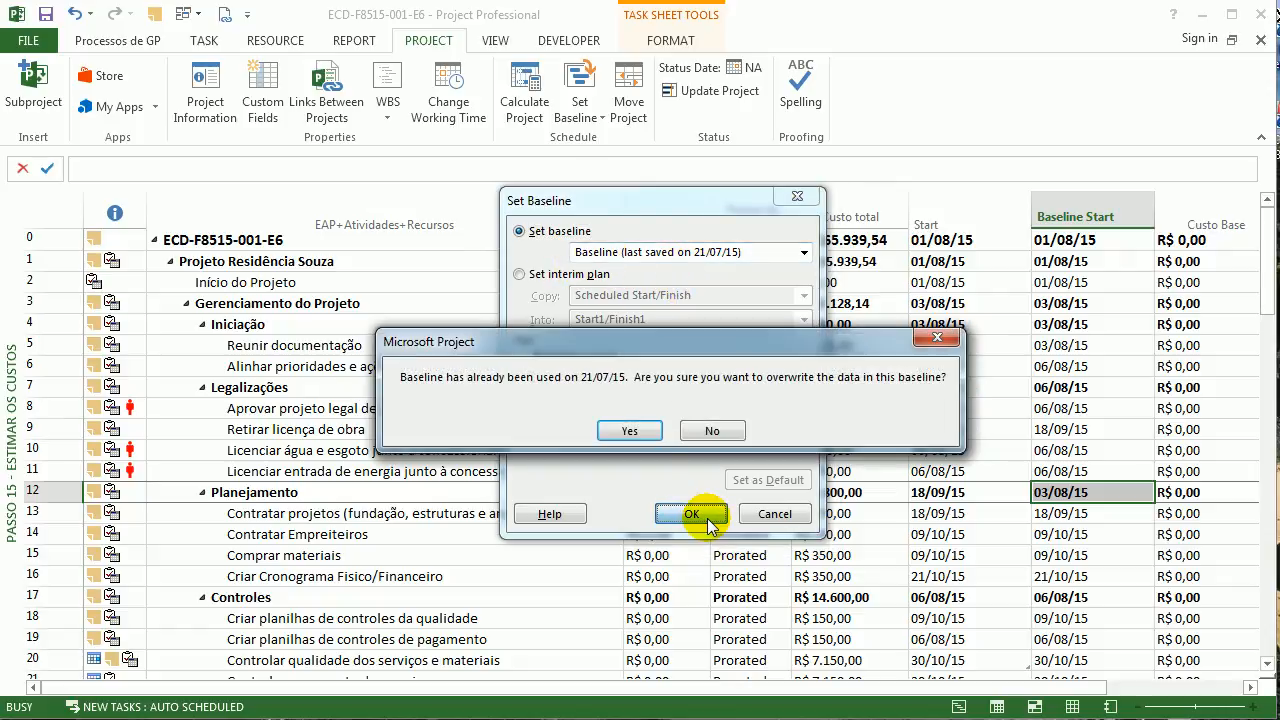
left_click(630, 431)
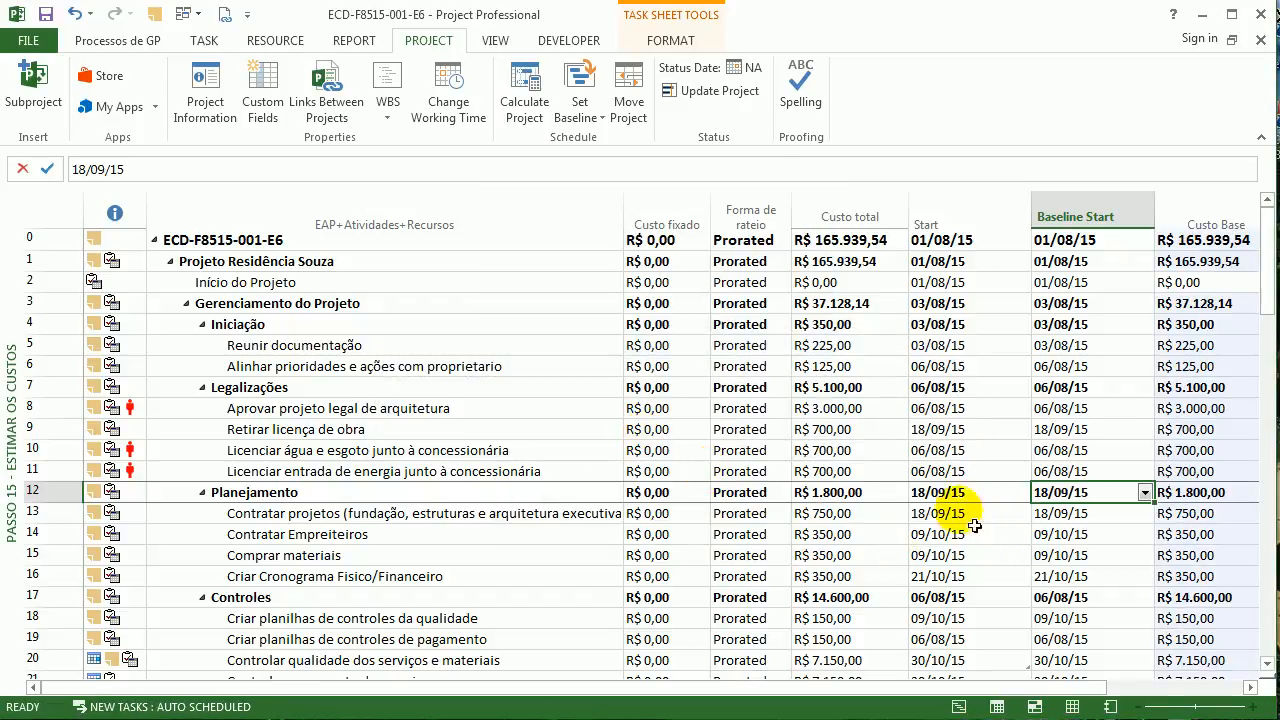
Check the Start and Baseline Start of Planejamento and the values in the Custo Base column against the renewed baseline
left_click(1022, 491)
left_click(1076, 495)
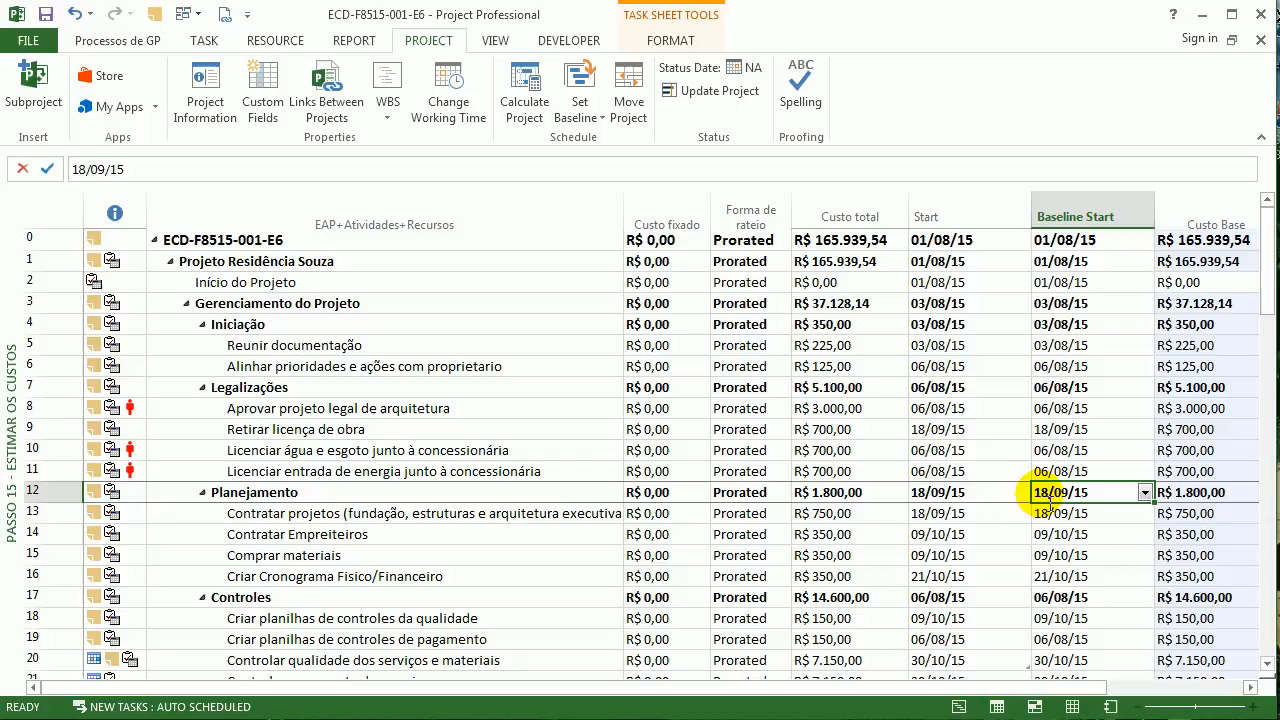
left_click(968, 496)
left_click(1046, 495)
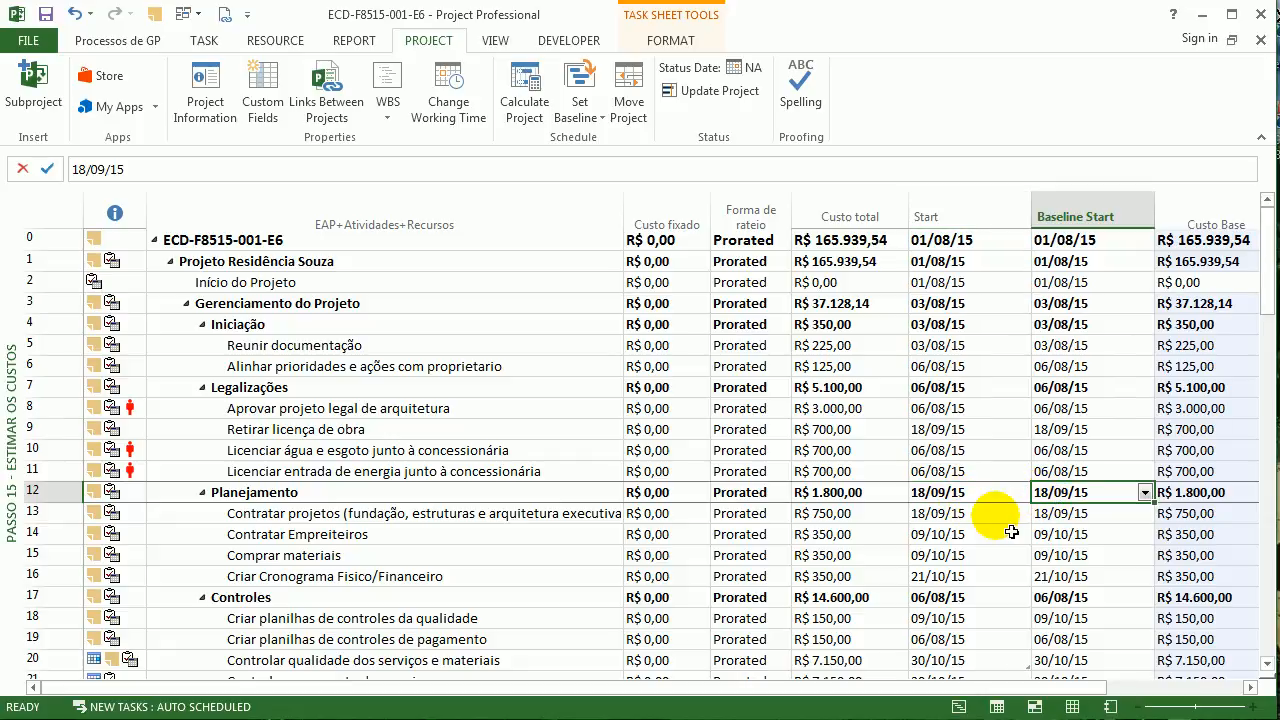
left_click(978, 492)
left_click(1210, 216)
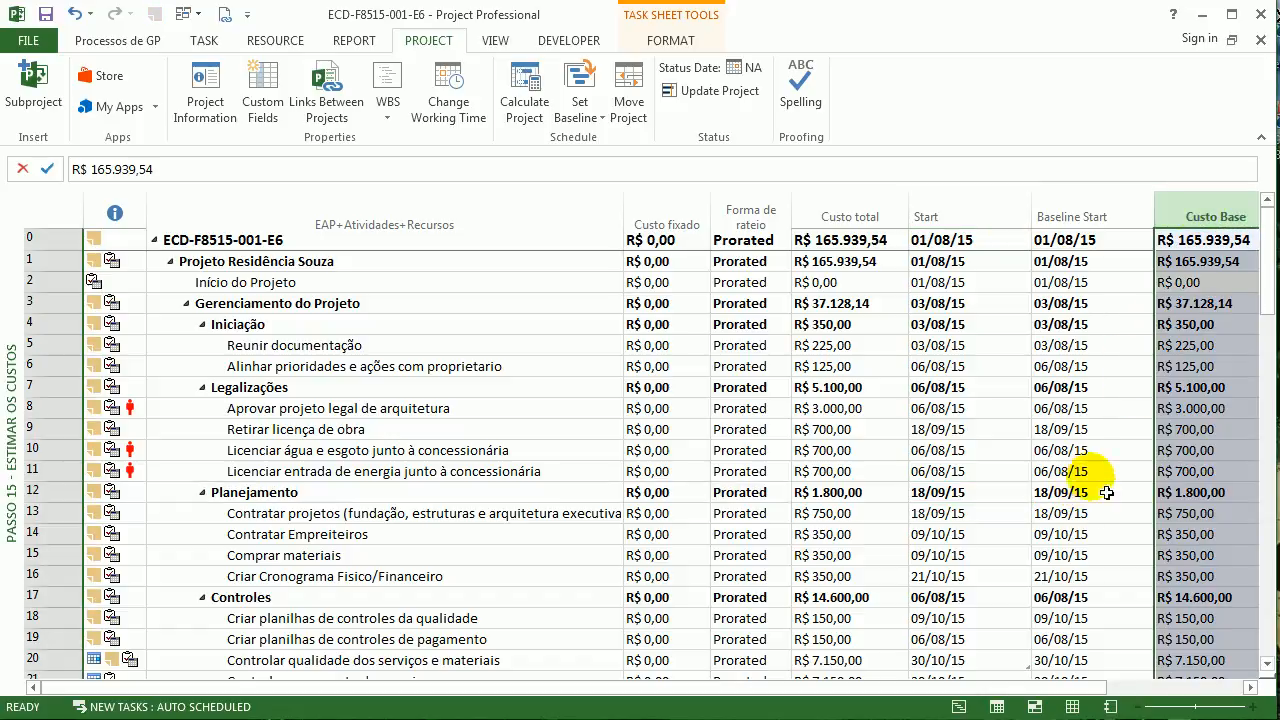
left_click(1078, 492)
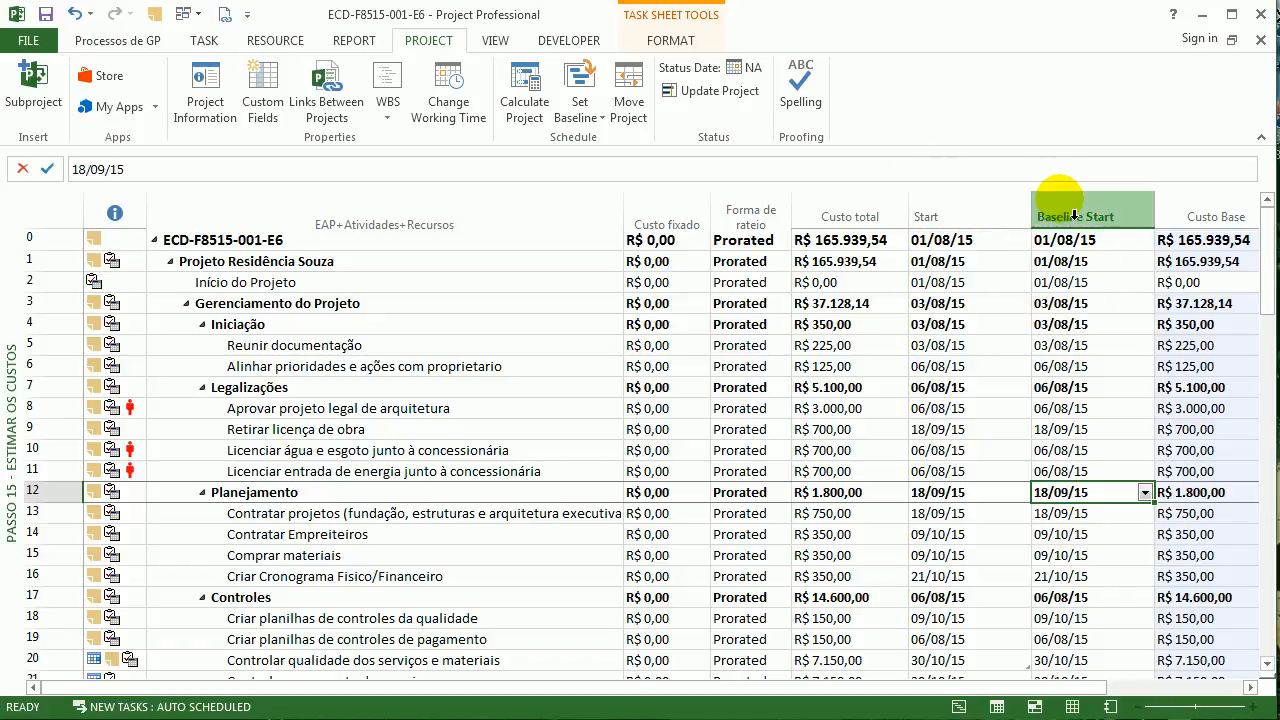
Remove the Baseline Start and Start columns from the table and compare Custo total with Custo Base
left_click(1075, 214)
key("Delete")
left_click(975, 214)
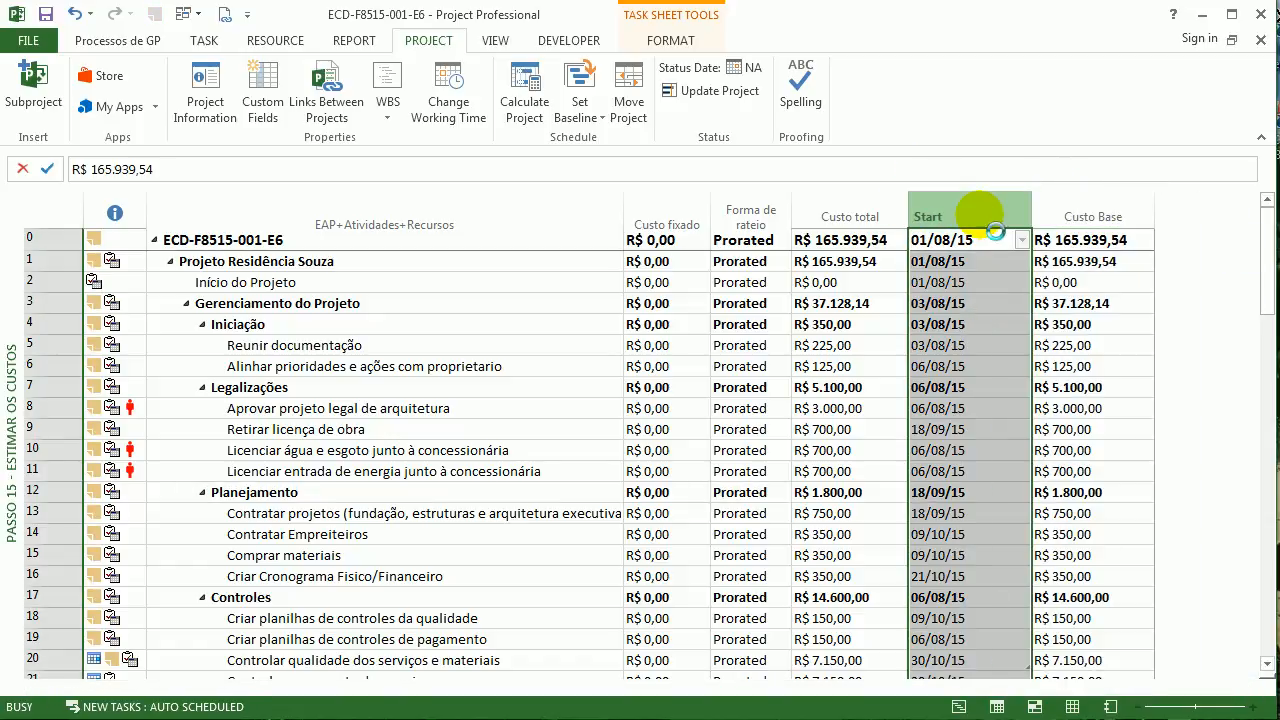
key("Delete")
left_click(995, 324)
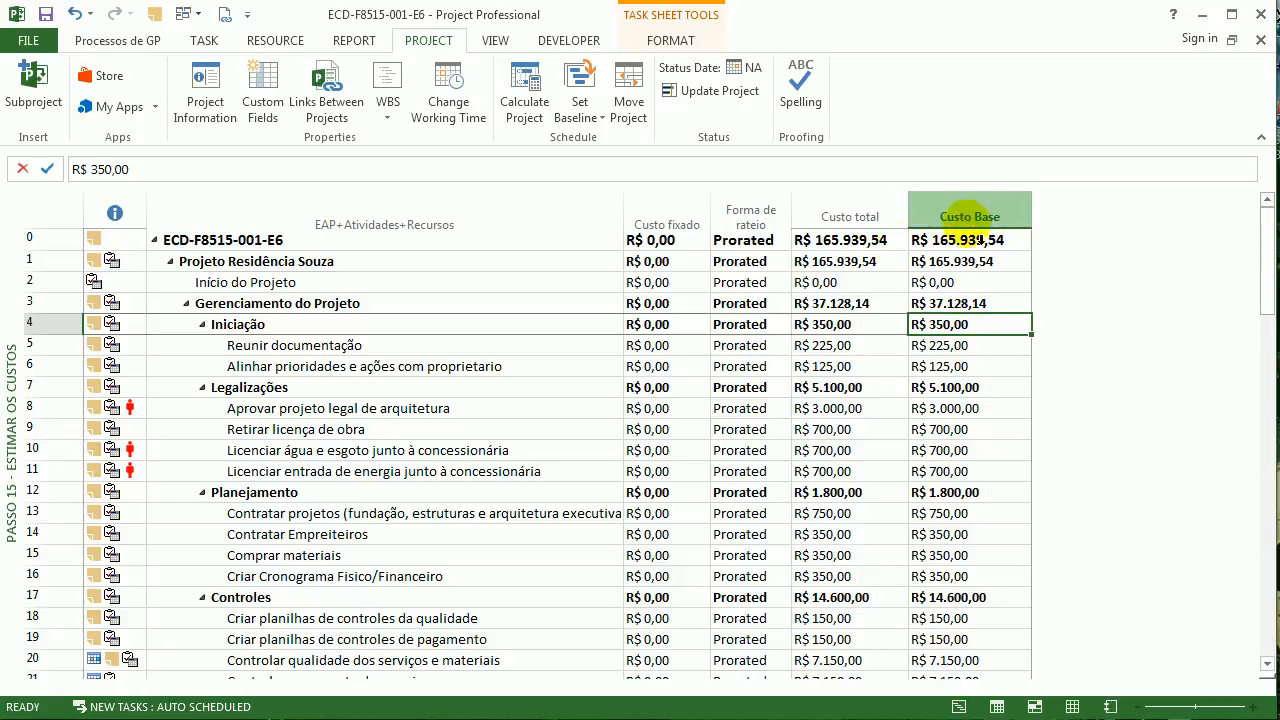
left_click(848, 214)
left_click(975, 492)
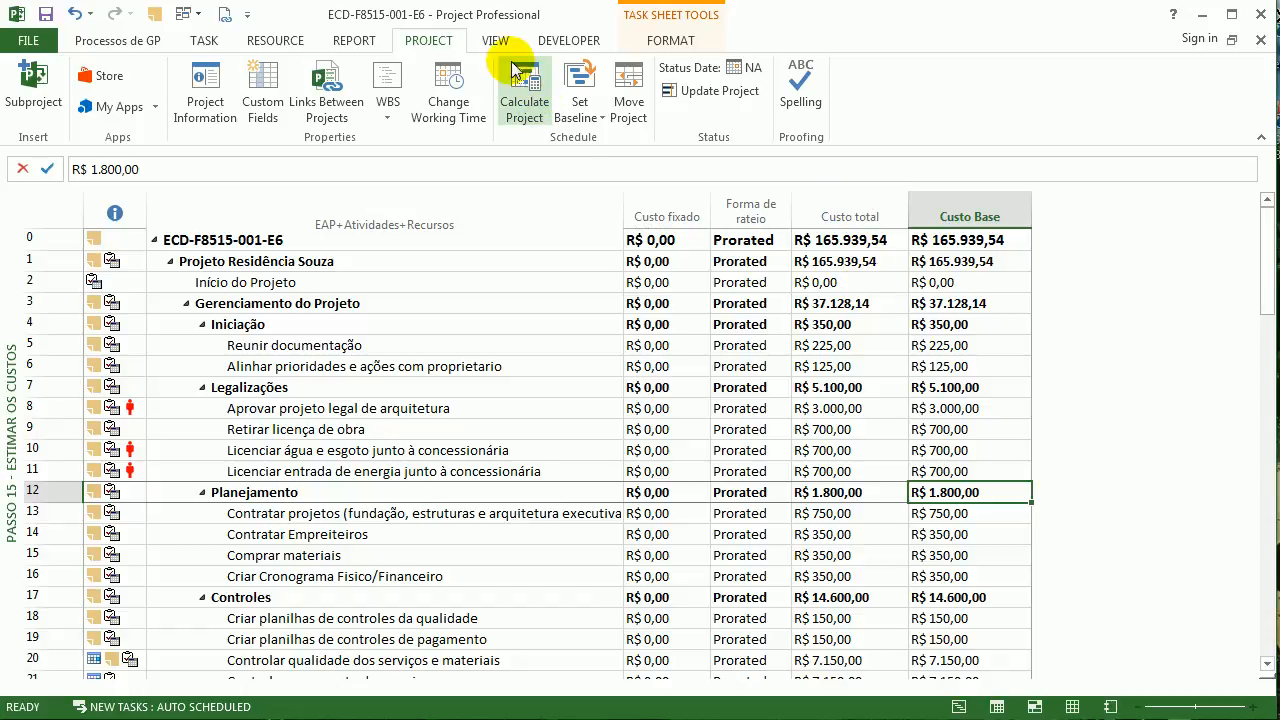
Review the list of saved baselines in the Set Baseline options and leave without setting one
left_click(580, 108)
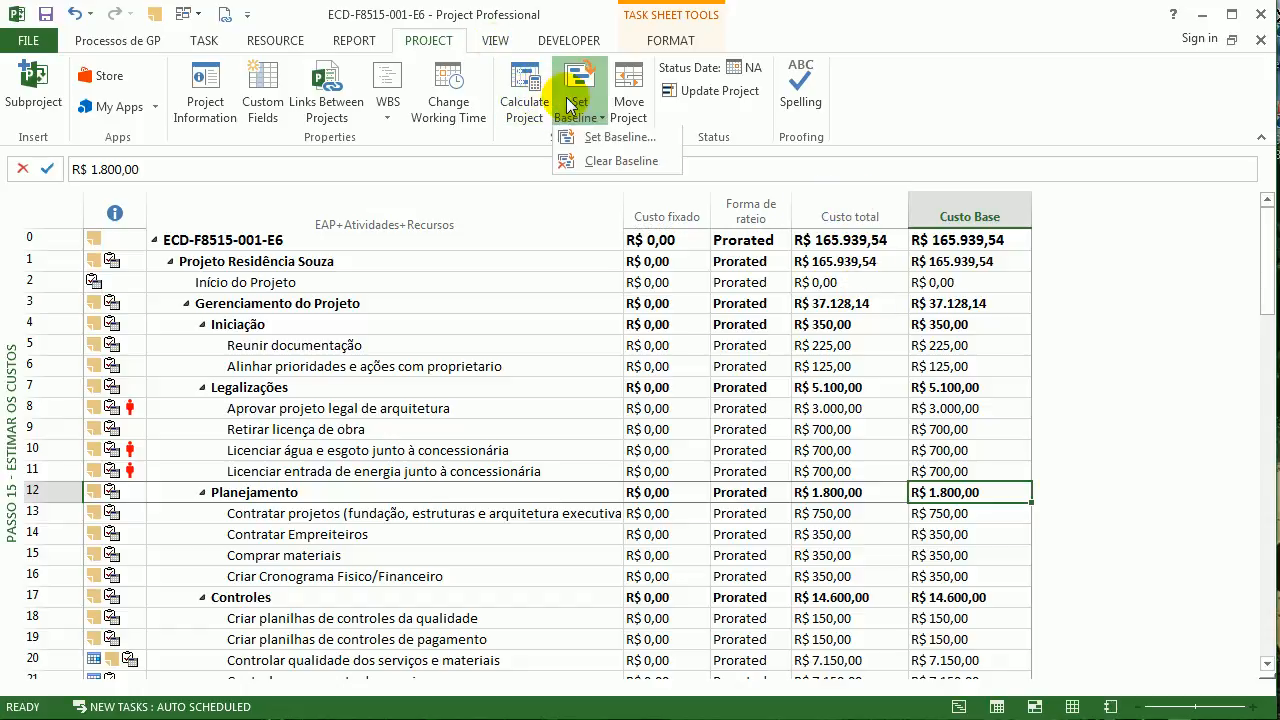
left_click(595, 140)
left_click(804, 253)
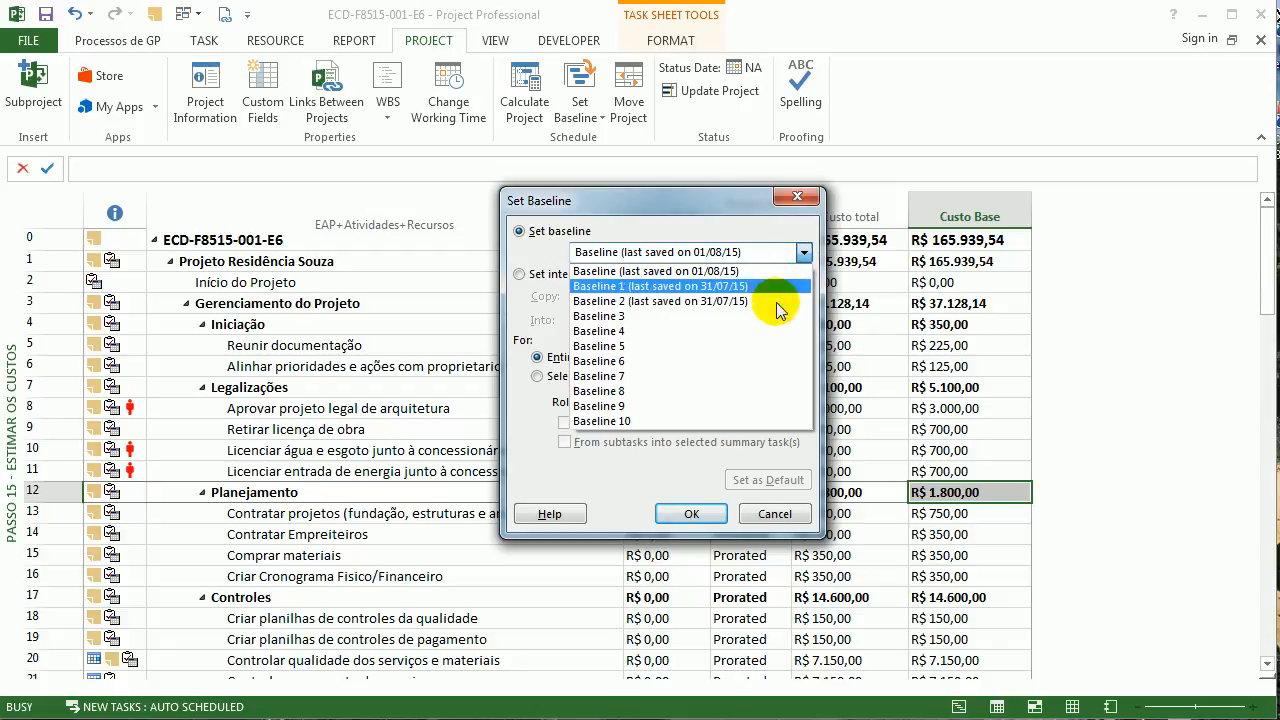
left_click(811, 212)
left_click(798, 198)
Clear Baseline 1 for the entire project
left_click(598, 114)
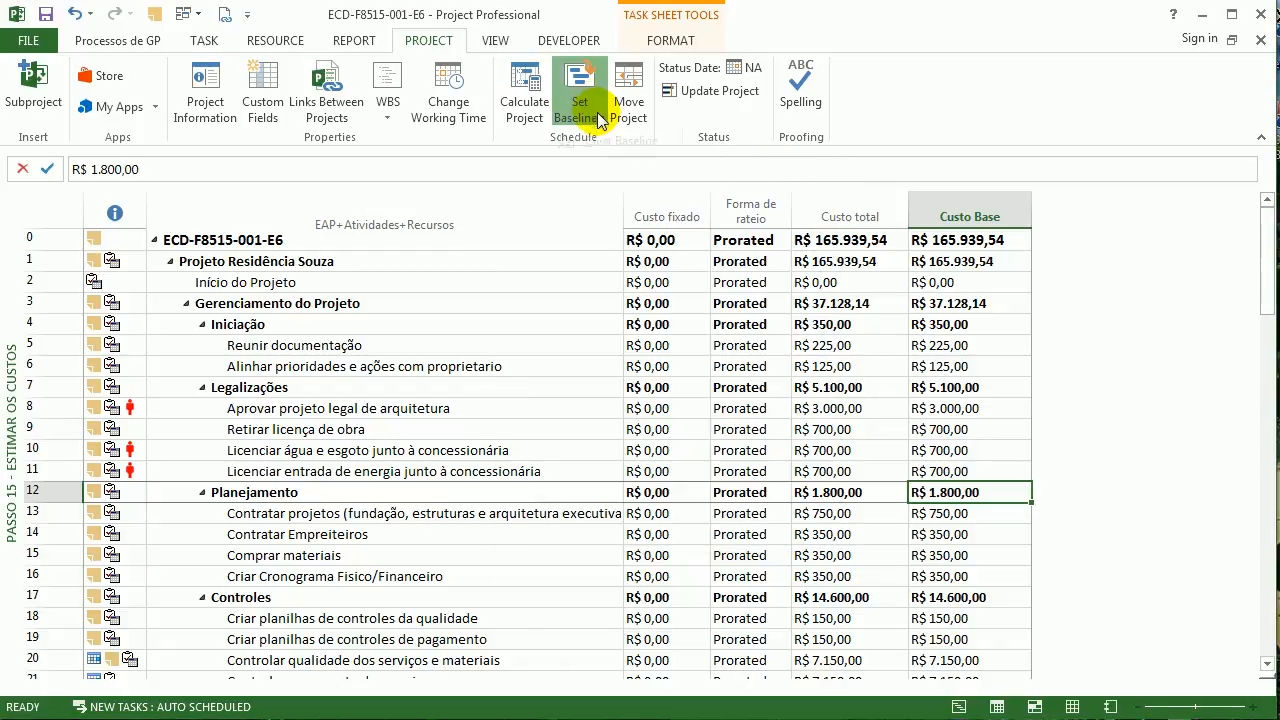
left_click(620, 161)
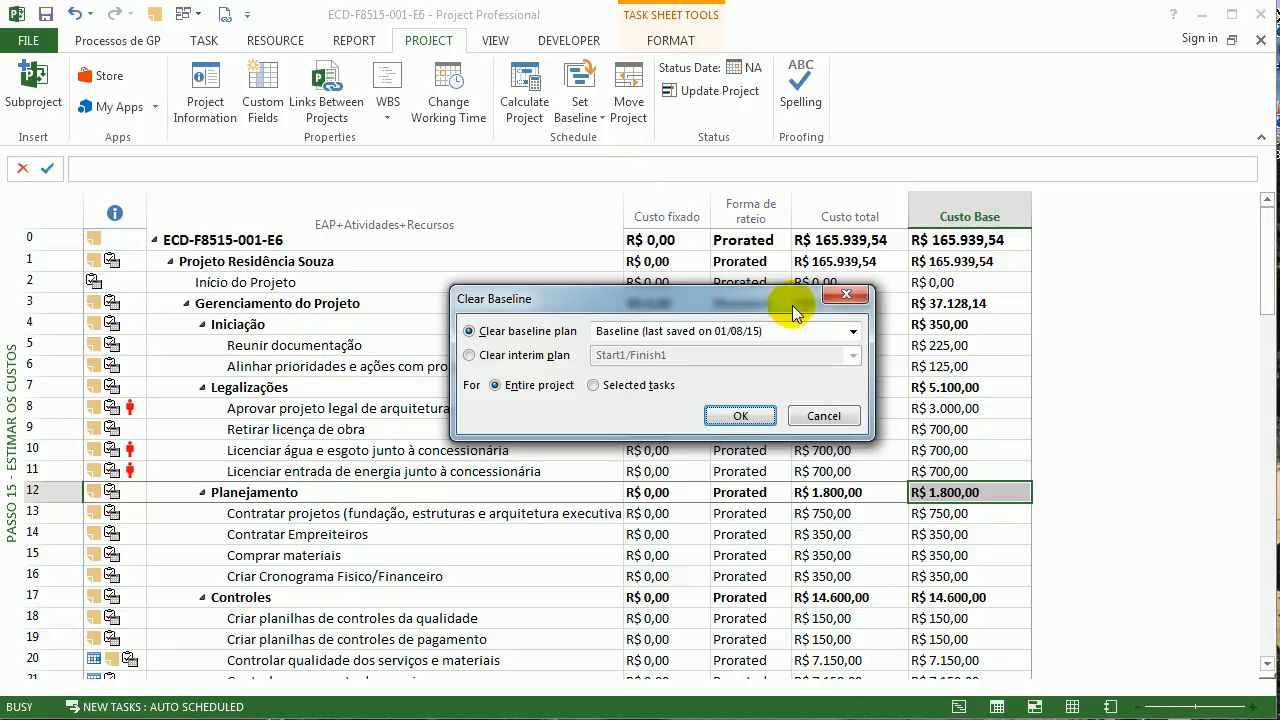
left_click(852, 331)
left_click(808, 360)
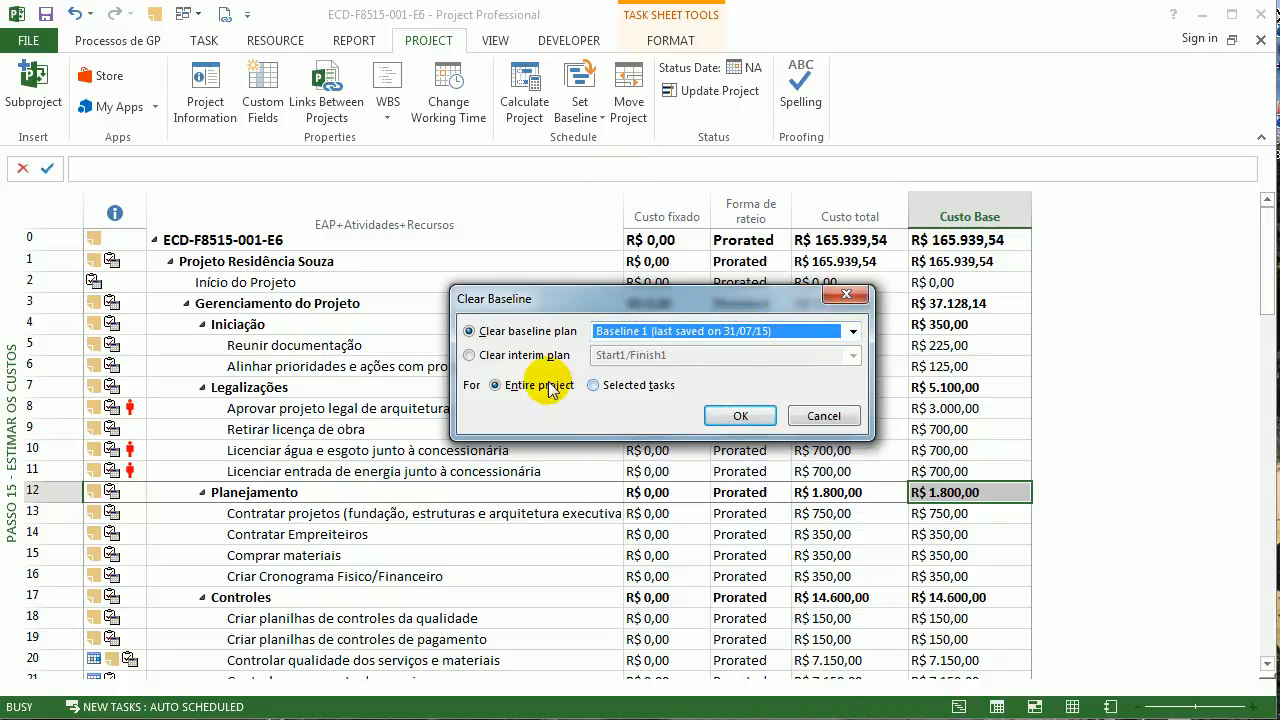
left_click(710, 417)
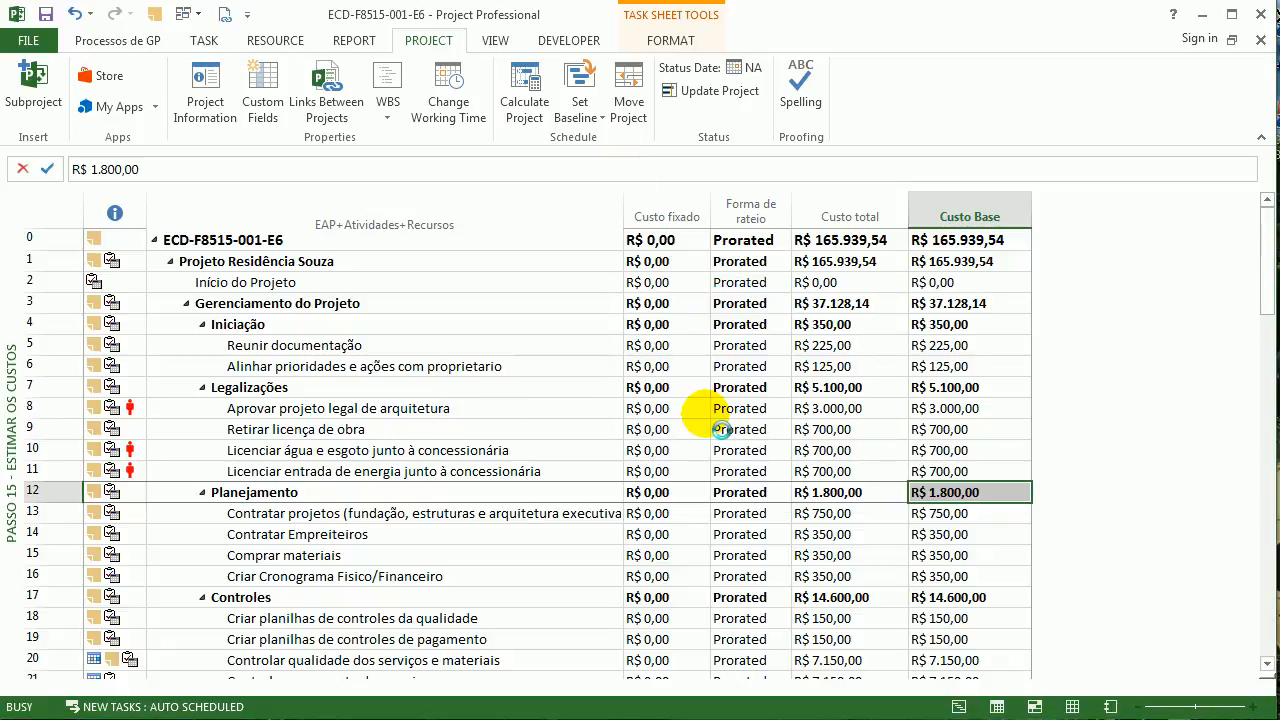
Clear Baseline 2 for the entire project
left_click(590, 118)
left_click(612, 161)
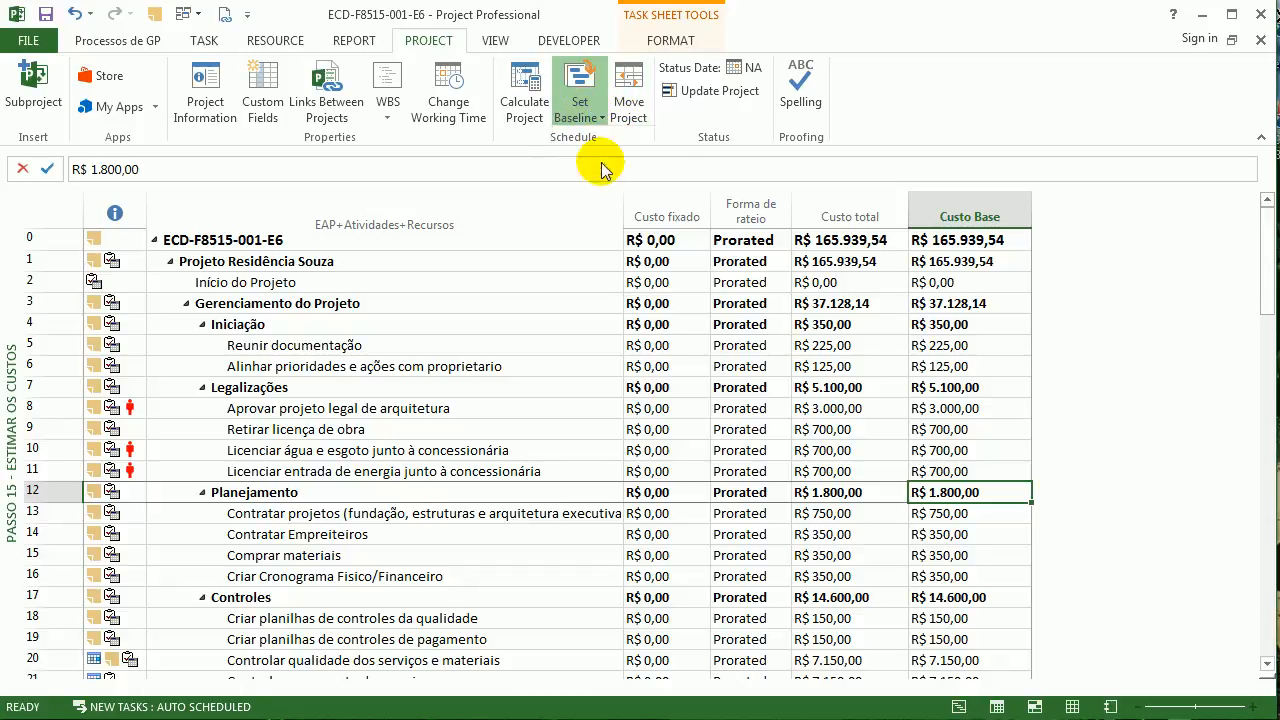
left_click(852, 331)
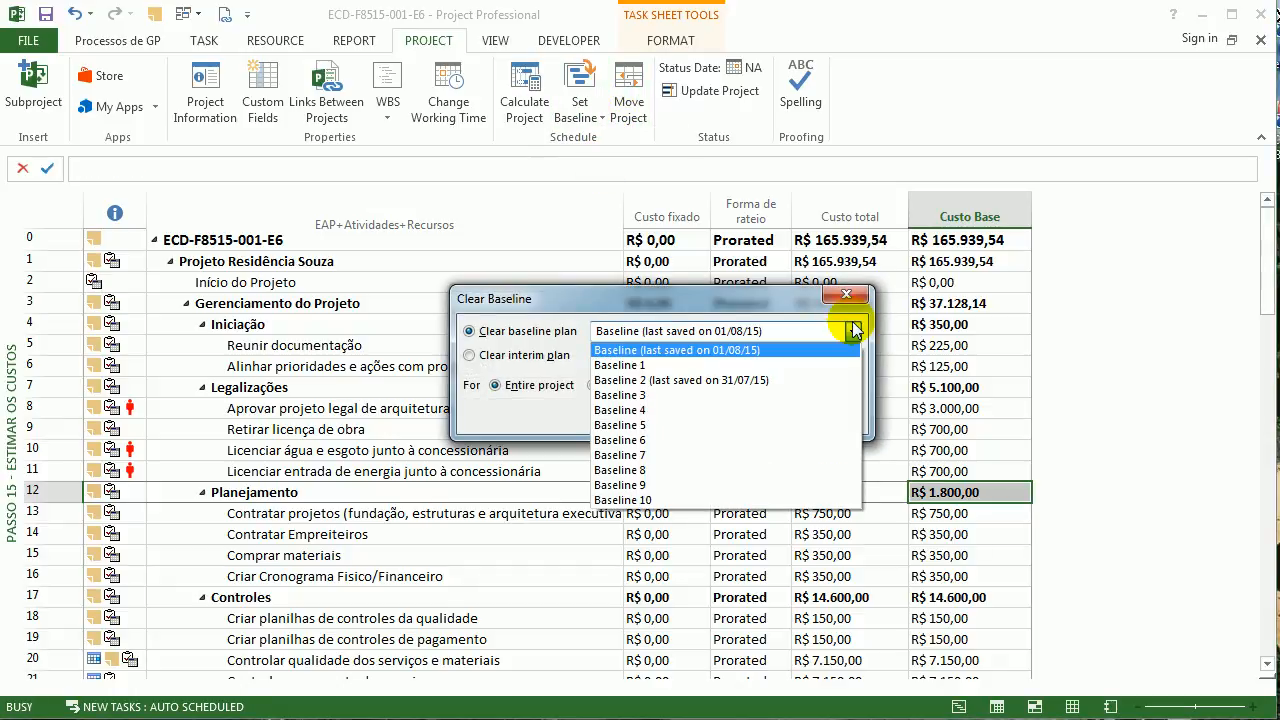
left_click(815, 380)
left_click(710, 417)
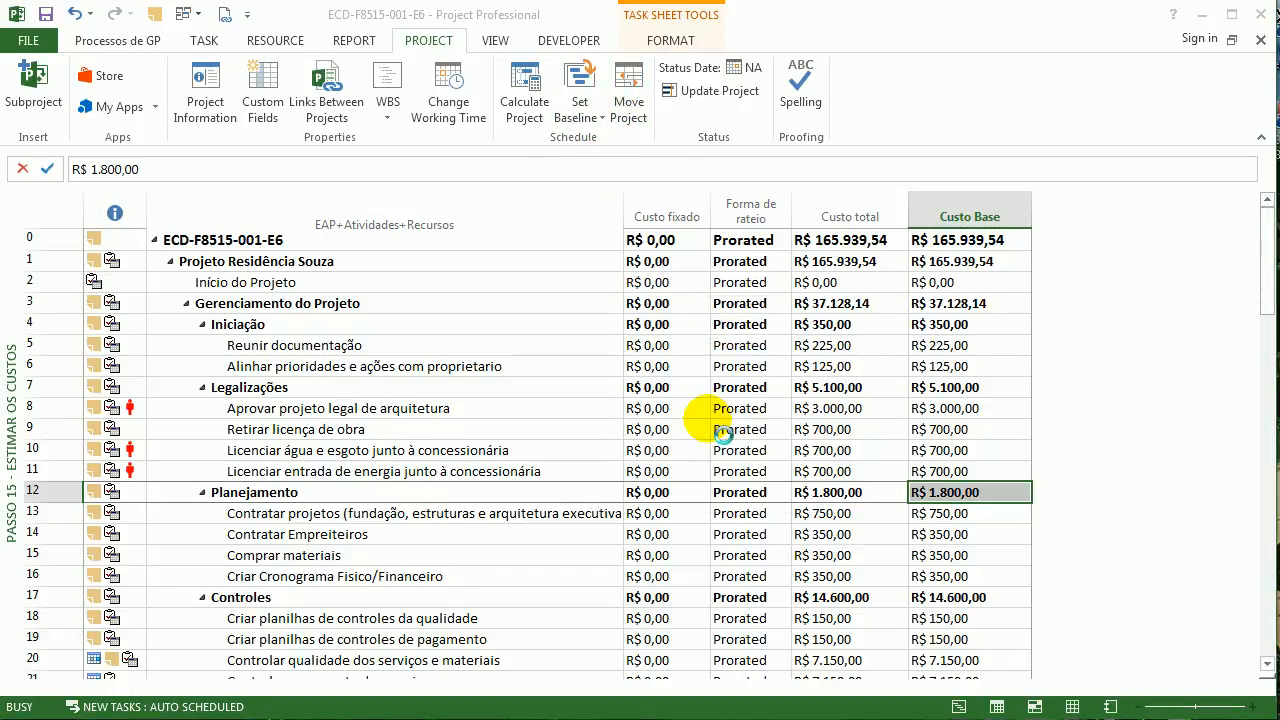
Check which baselines are still saved in the Set Baseline options and leave without setting one
left_click(580, 110)
left_click(600, 140)
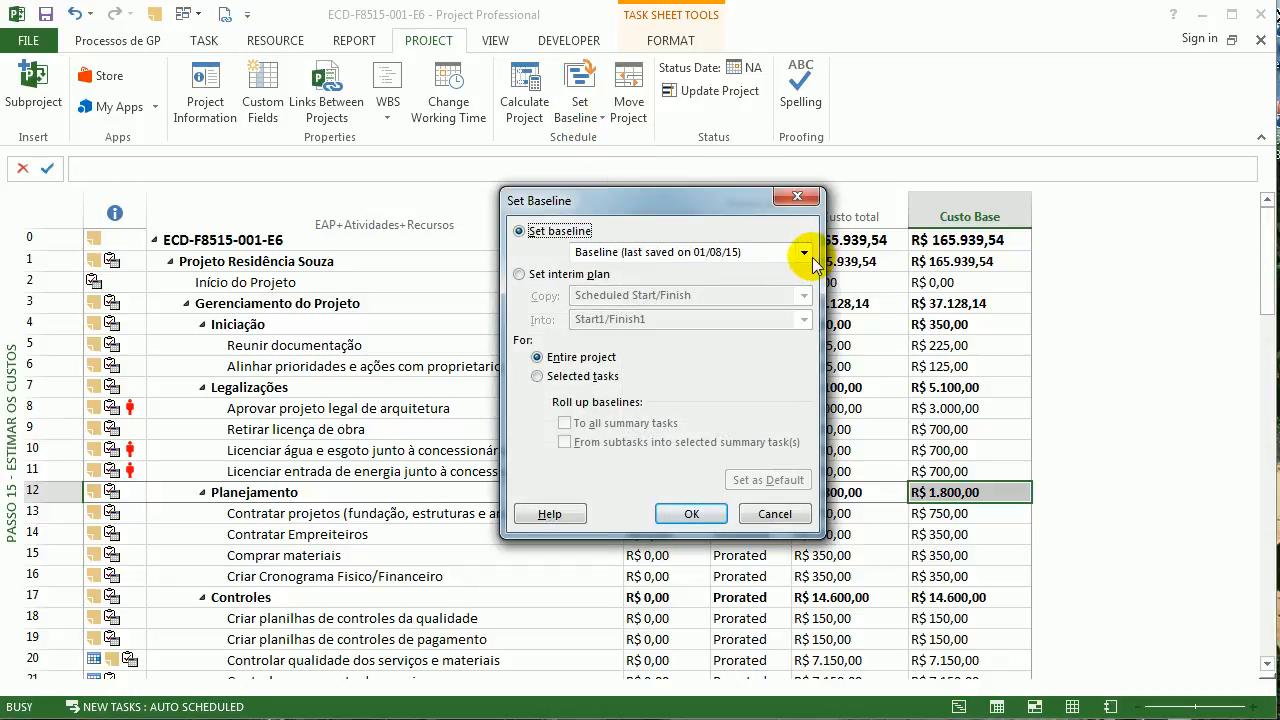
left_click(804, 254)
left_click(797, 205)
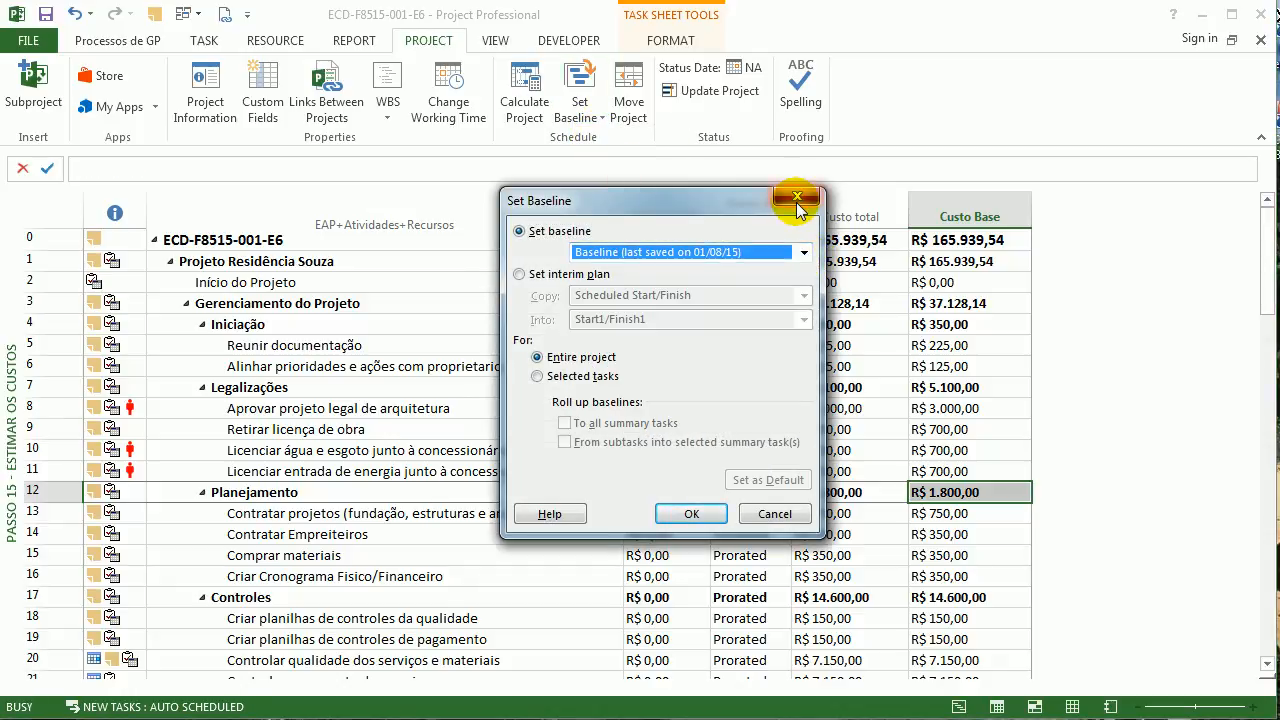
left_click(797, 199)
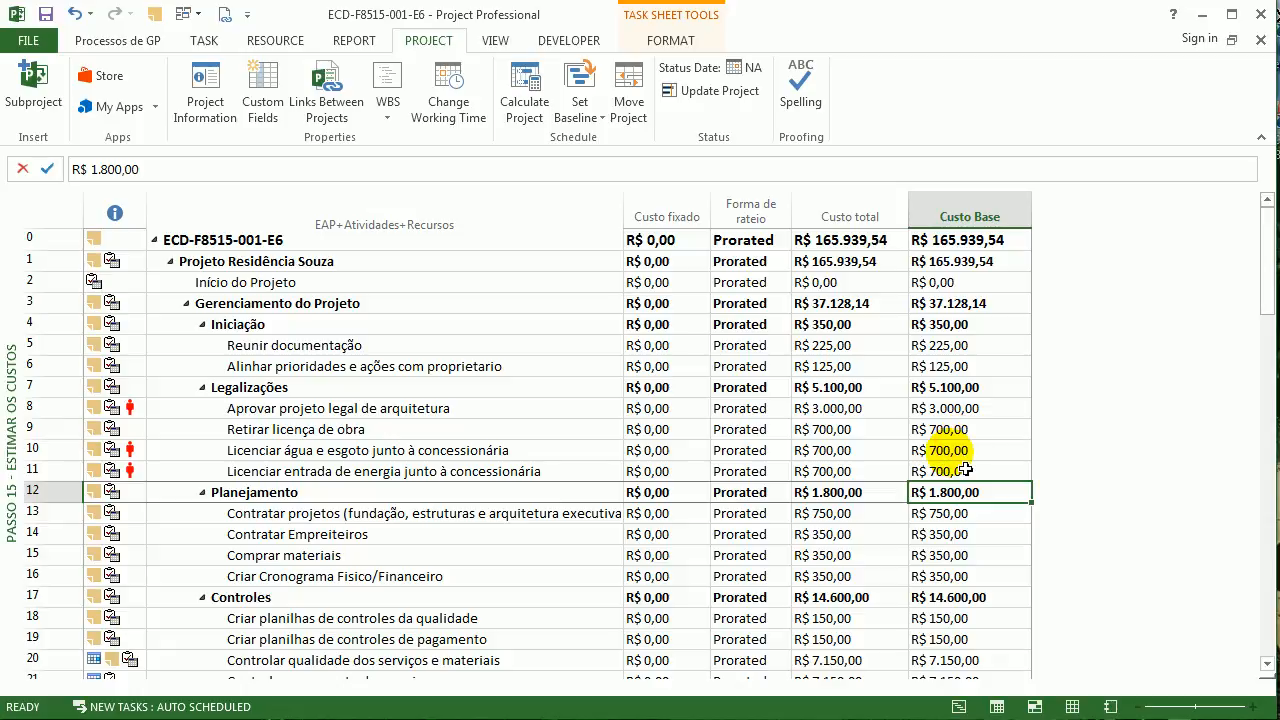
Switch to the Passo 16 - Estimar os Custos - ORG view and check the Custo total of Proprietário.Gerente.Adm
right_click(30, 352)
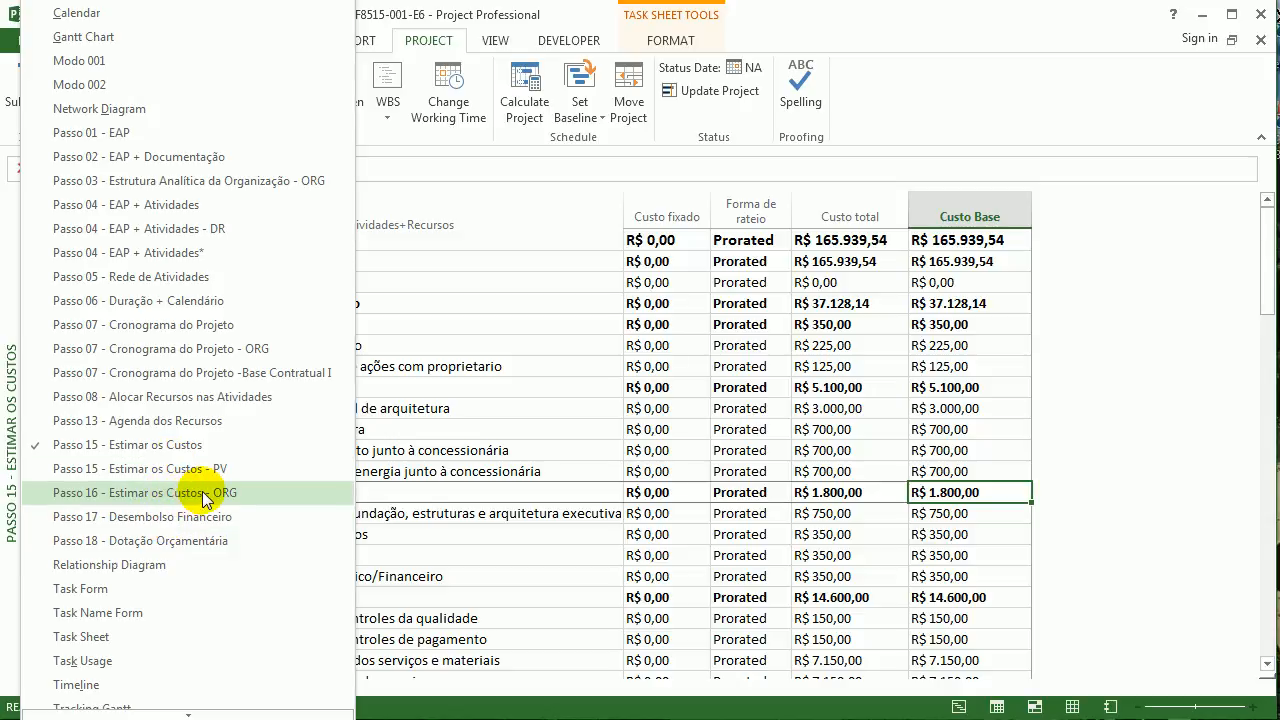
left_click(245, 496)
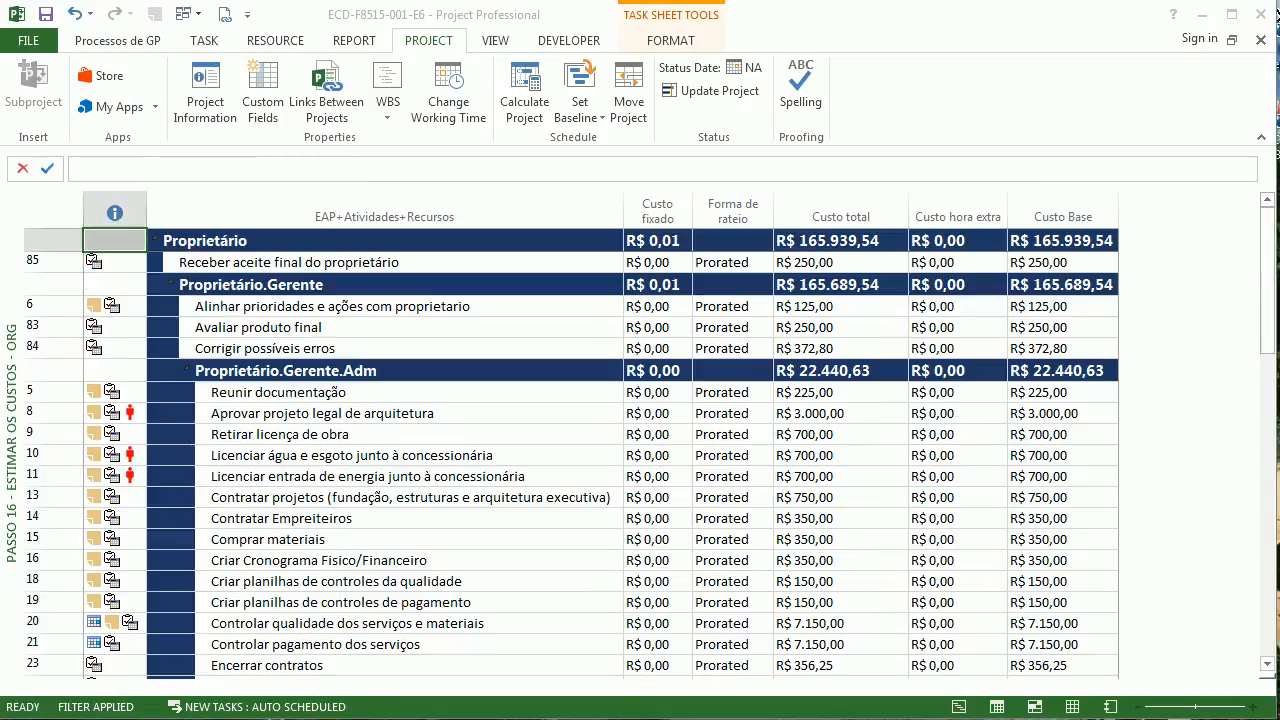
left_click(789, 372)
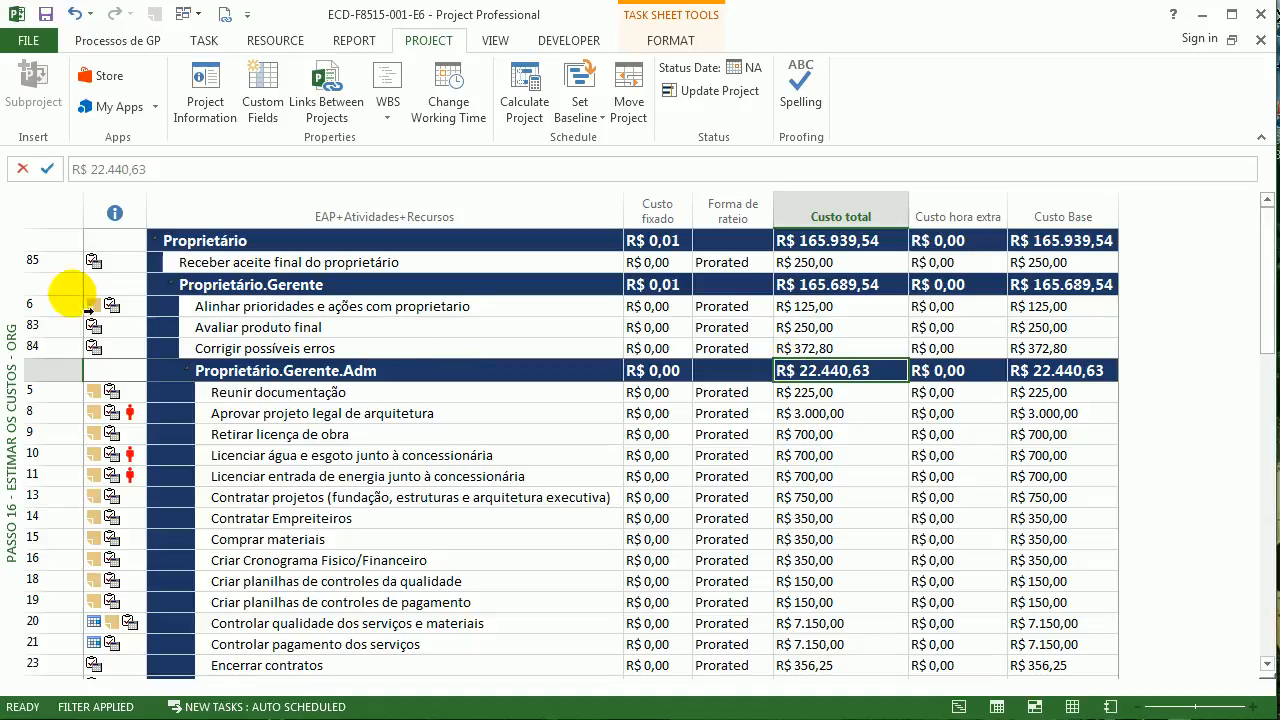
Switch to the Passo 15 - Estimar os Custos - PV view and fit the Custo Base column width to its values
right_click(22, 289)
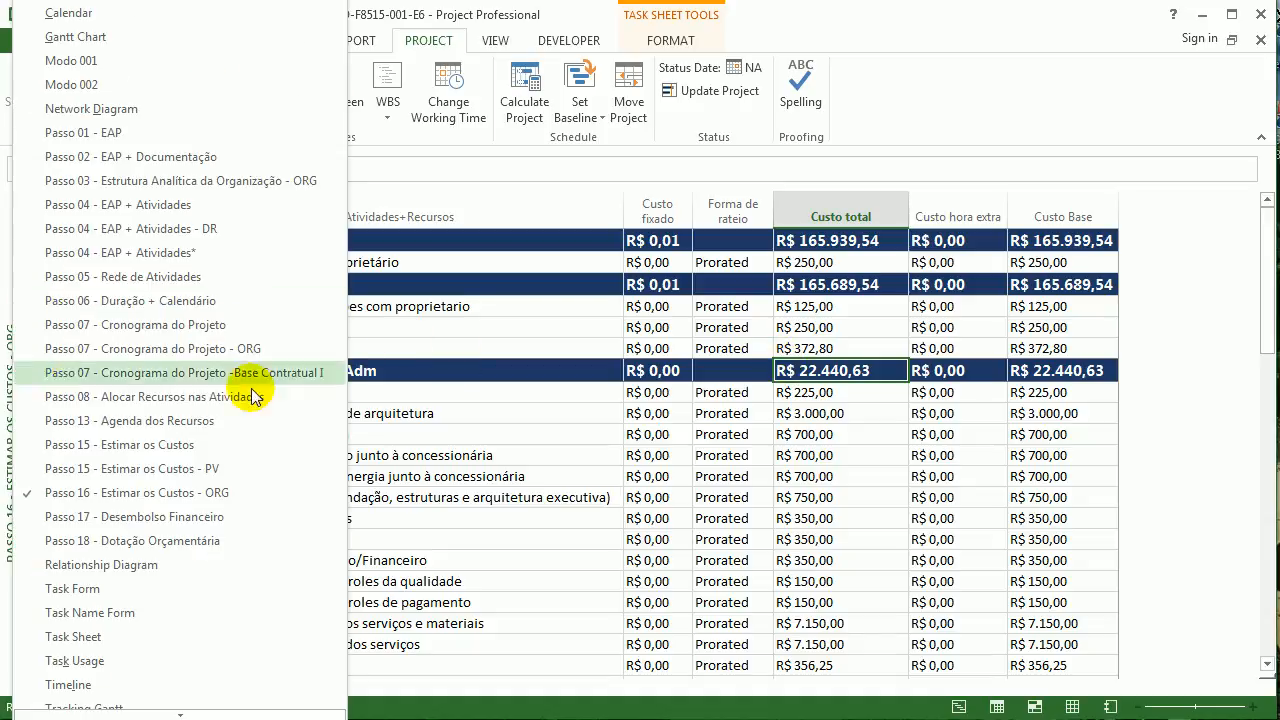
left_click(263, 467)
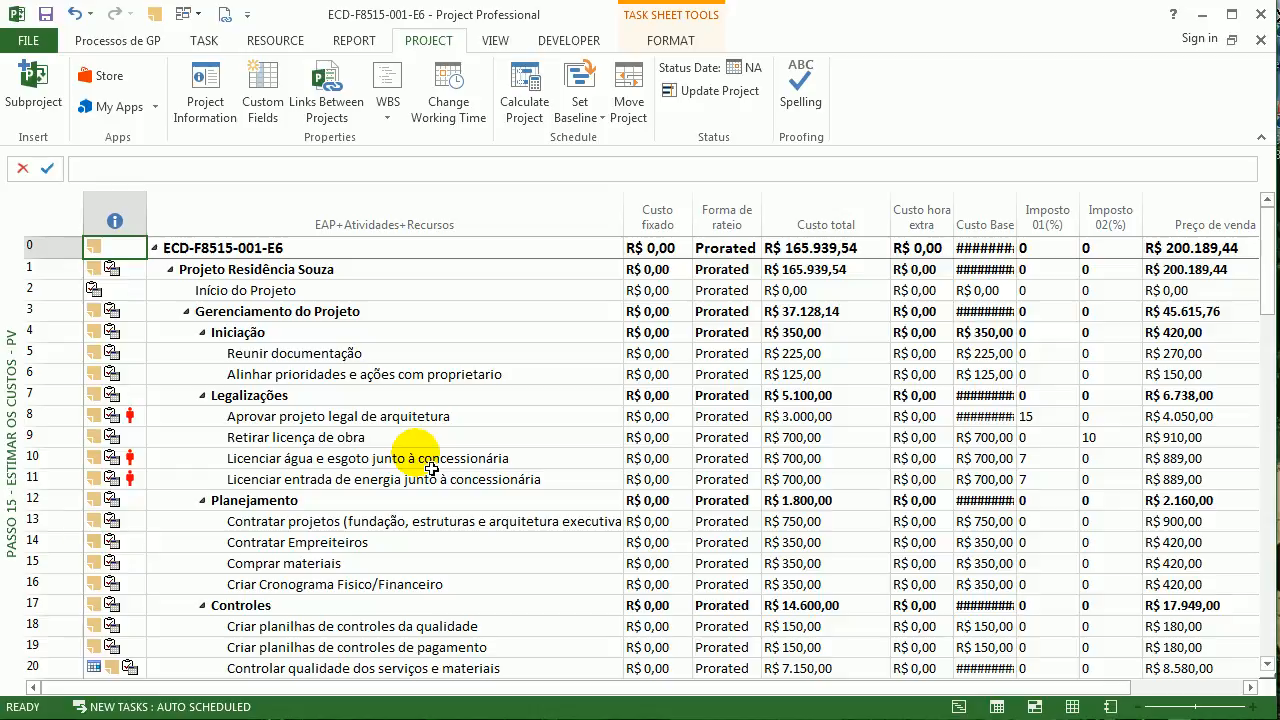
double_click(1018, 224)
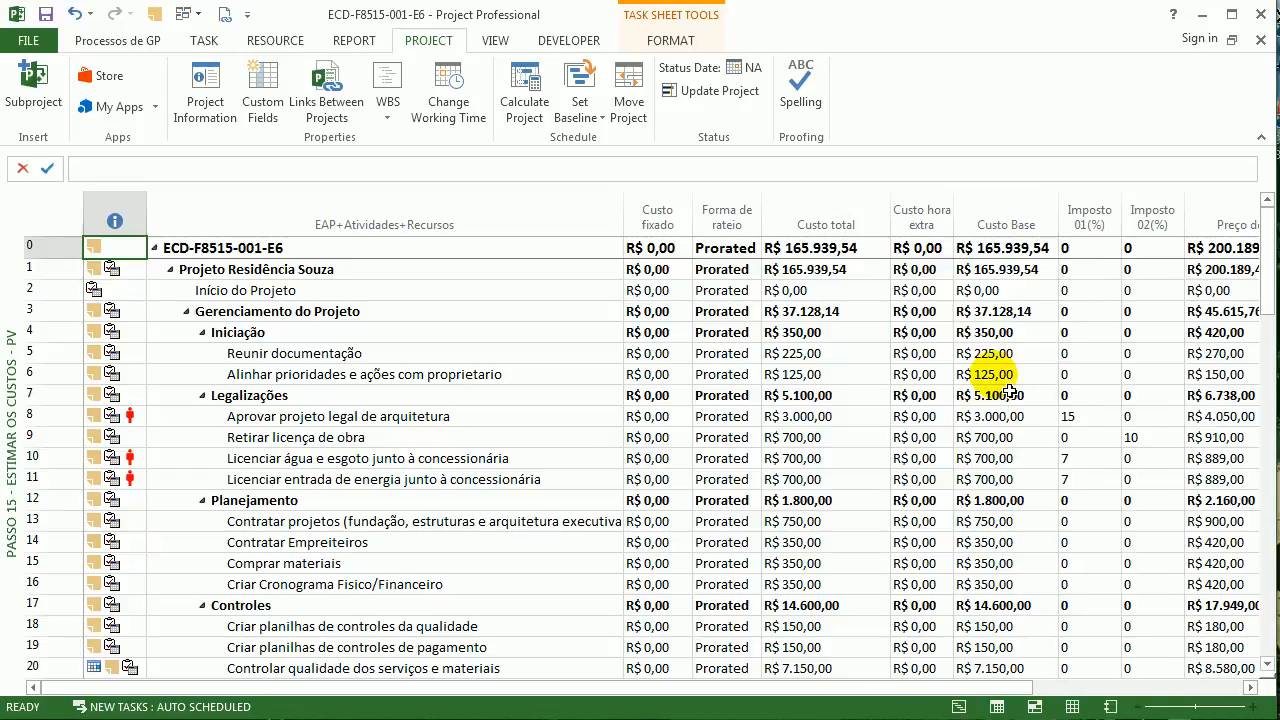
Compare the Custo total and Custo Base of ECD-F8515-001-E6 and examine the tax and Preço de venda columns
left_click(1027, 270)
left_click(872, 248)
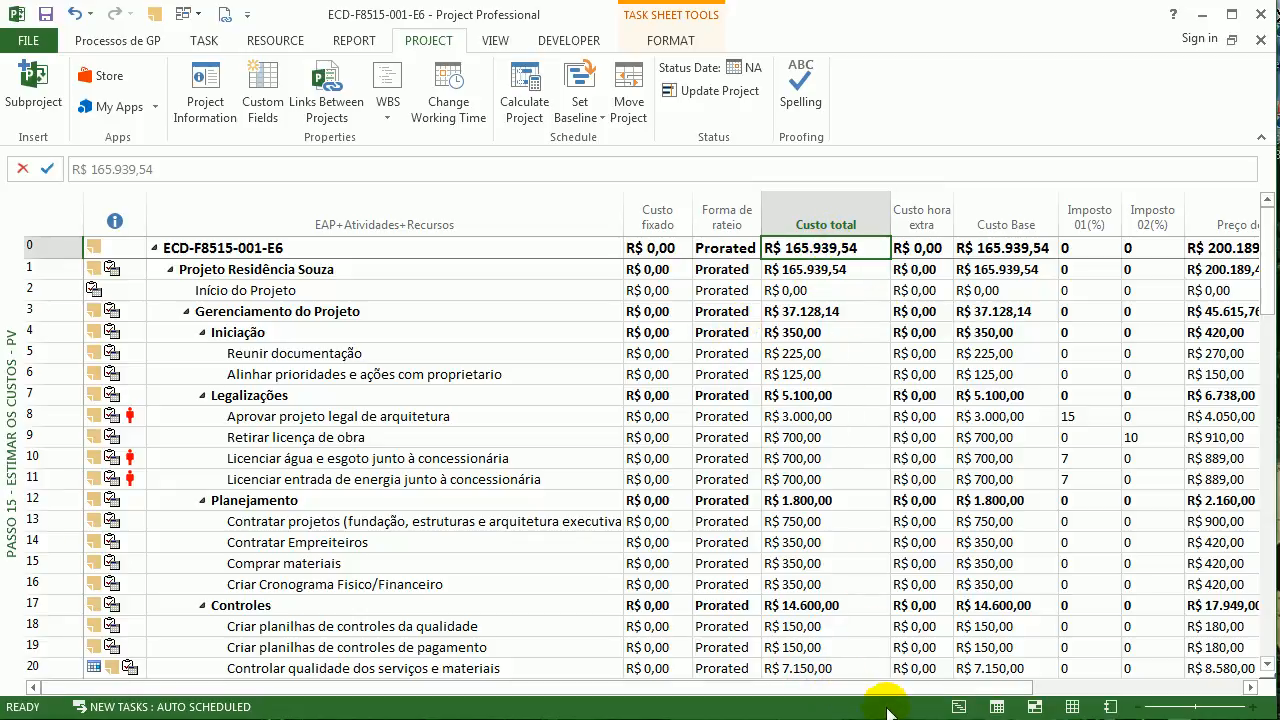
left_click_drag(914, 688, 1127, 688)
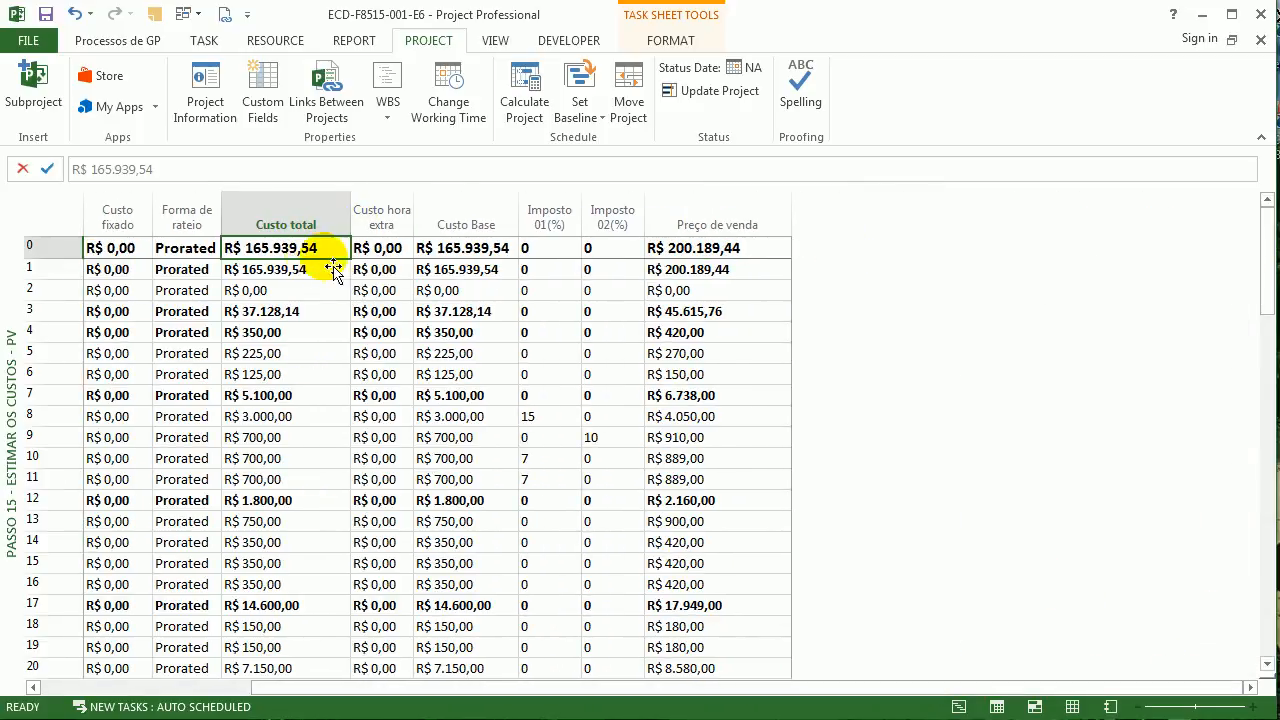
left_click(465, 248)
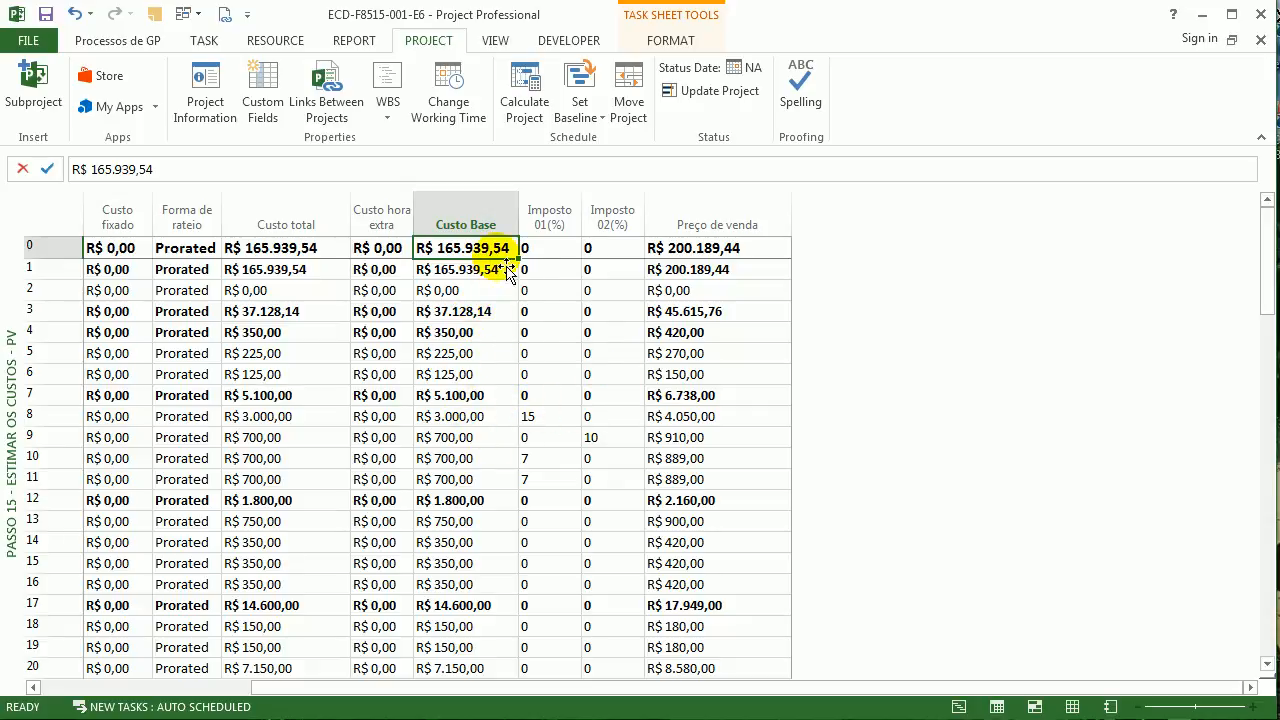
Review the formula of the Preço de venda custom field and close its settings
right_click(702, 222)
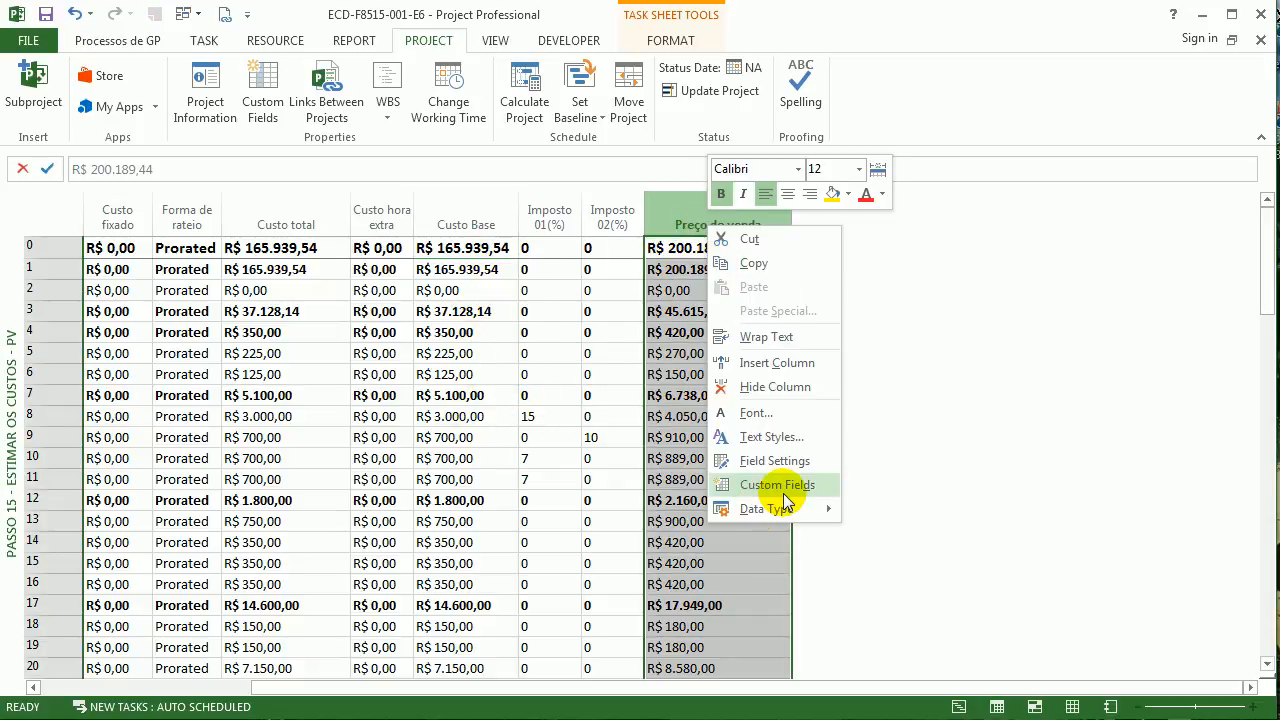
left_click(777, 485)
left_click(680, 392)
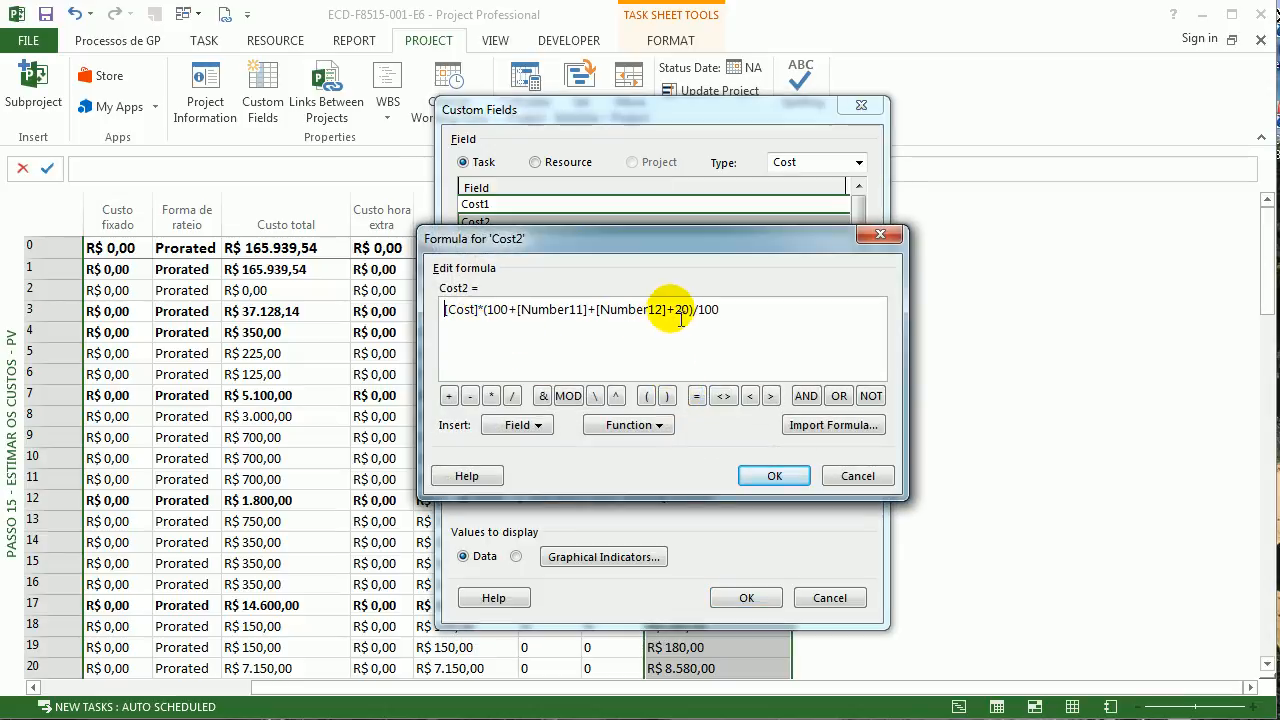
left_click(752, 476)
left_click(757, 596)
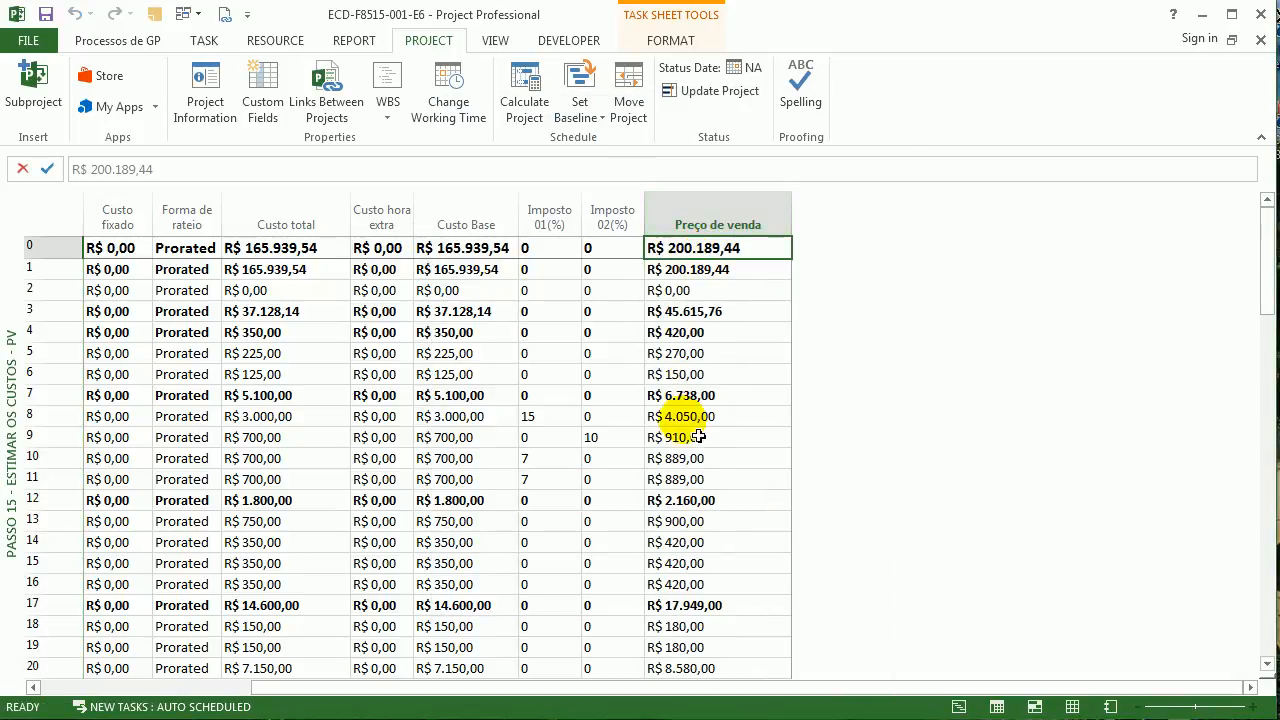
Review the Imposto 01(%) and Imposto 02(%) columns and the Forma de rateio options of Alinhar prioridades e ações com proprietario
left_click(470, 249)
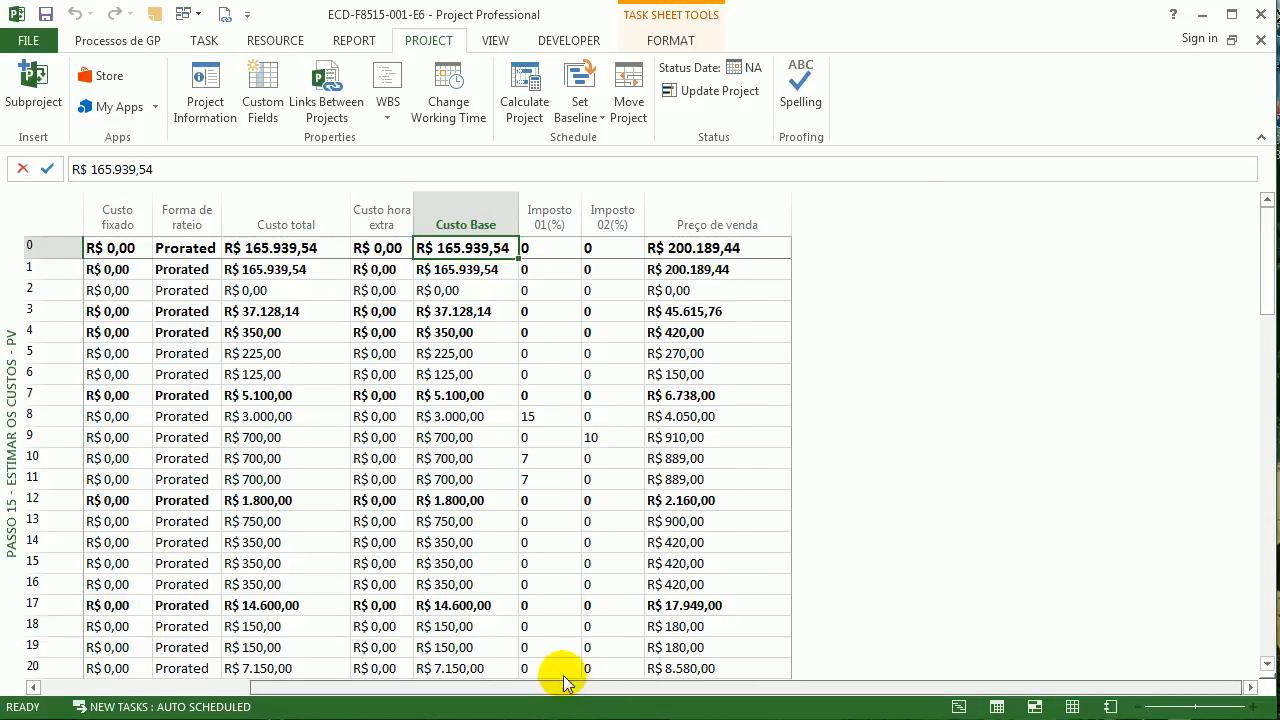
left_click_drag(563, 687, 460, 687)
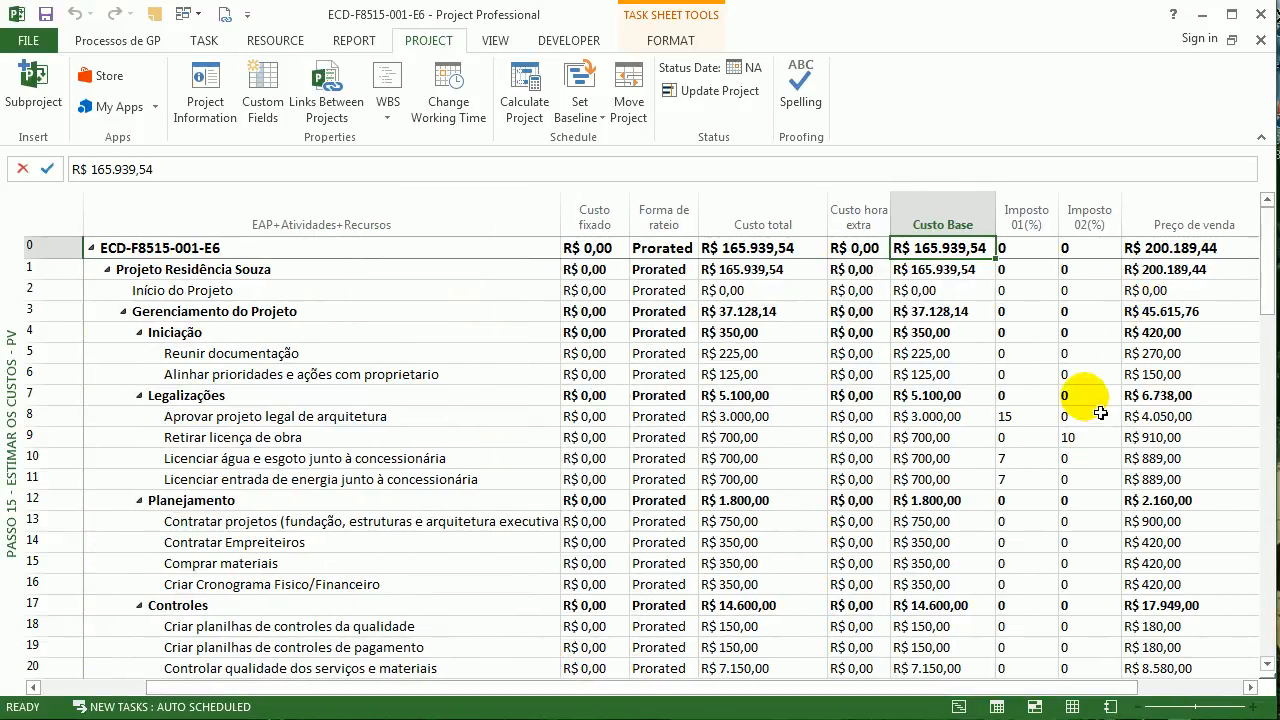
left_click(1067, 374)
scroll(1050, 420, "down", 2)
scroll(1030, 400, "up", 1)
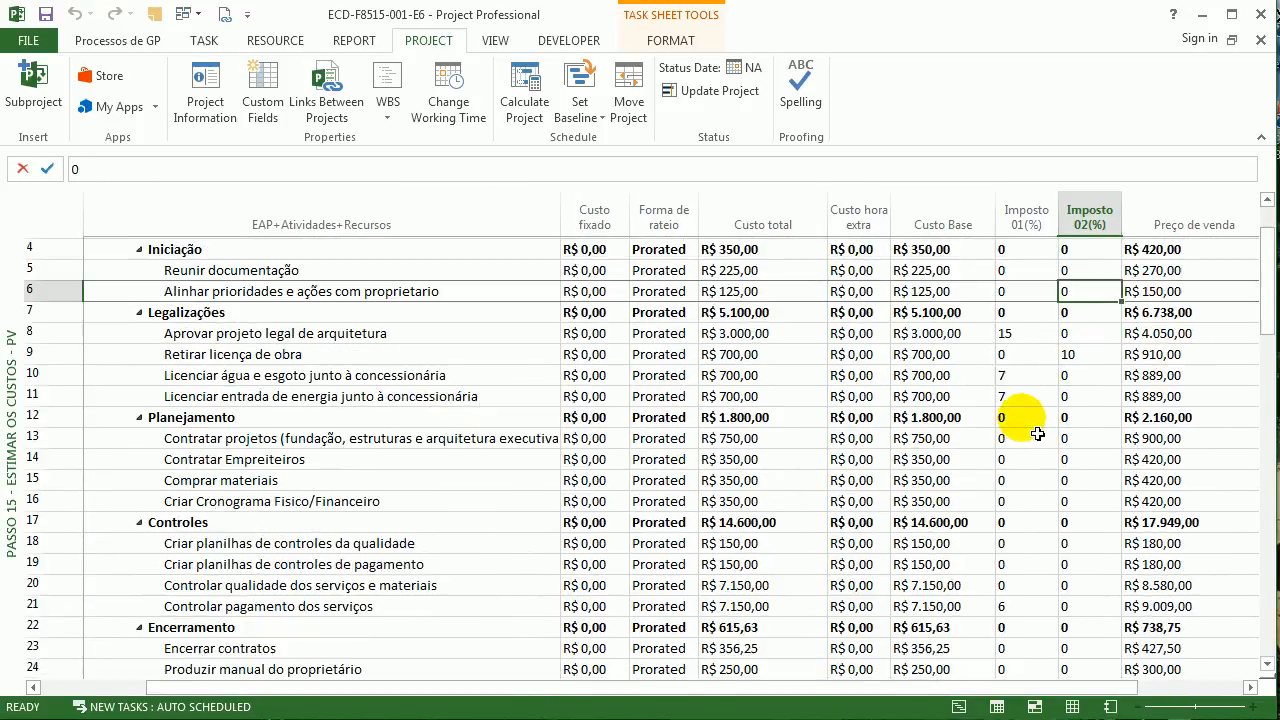
scroll(1038, 433, "up", 2)
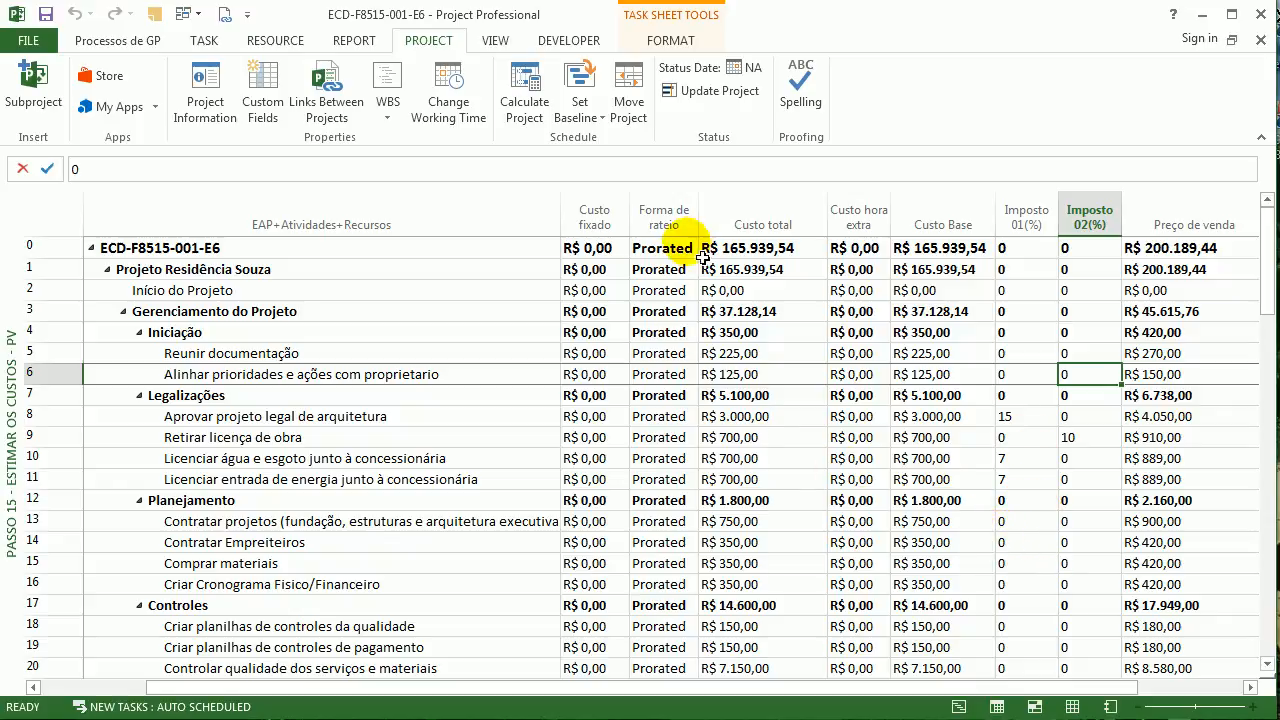
left_click(684, 374)
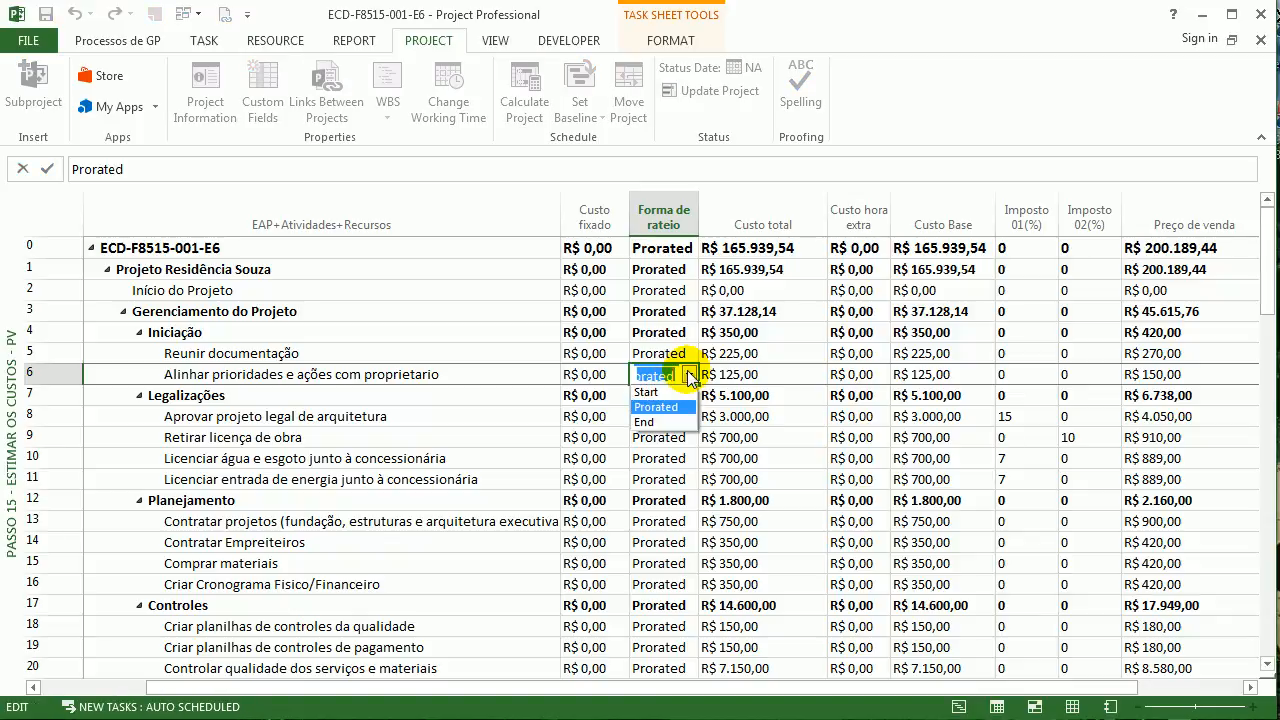
left_click(690, 442)
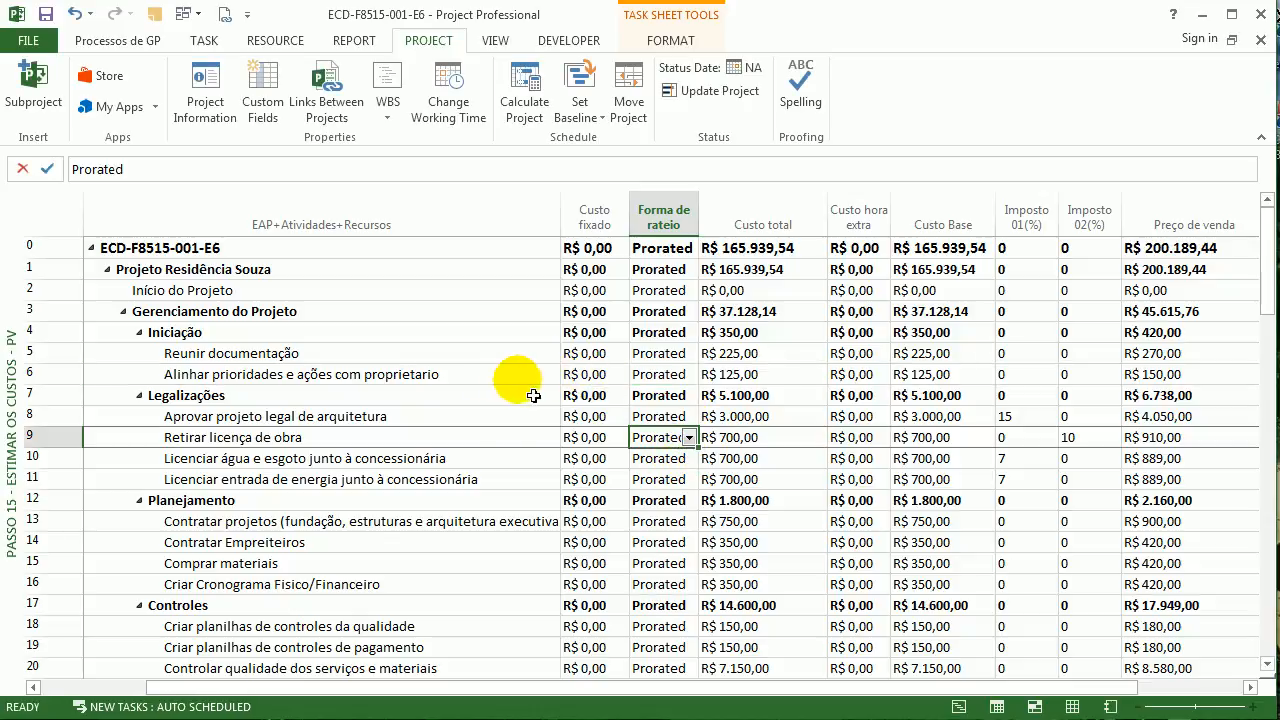
Return to the Passo 16 - Estimar os Custos - ORG view and compare its Custo Base and Custo total columns
right_click(22, 266)
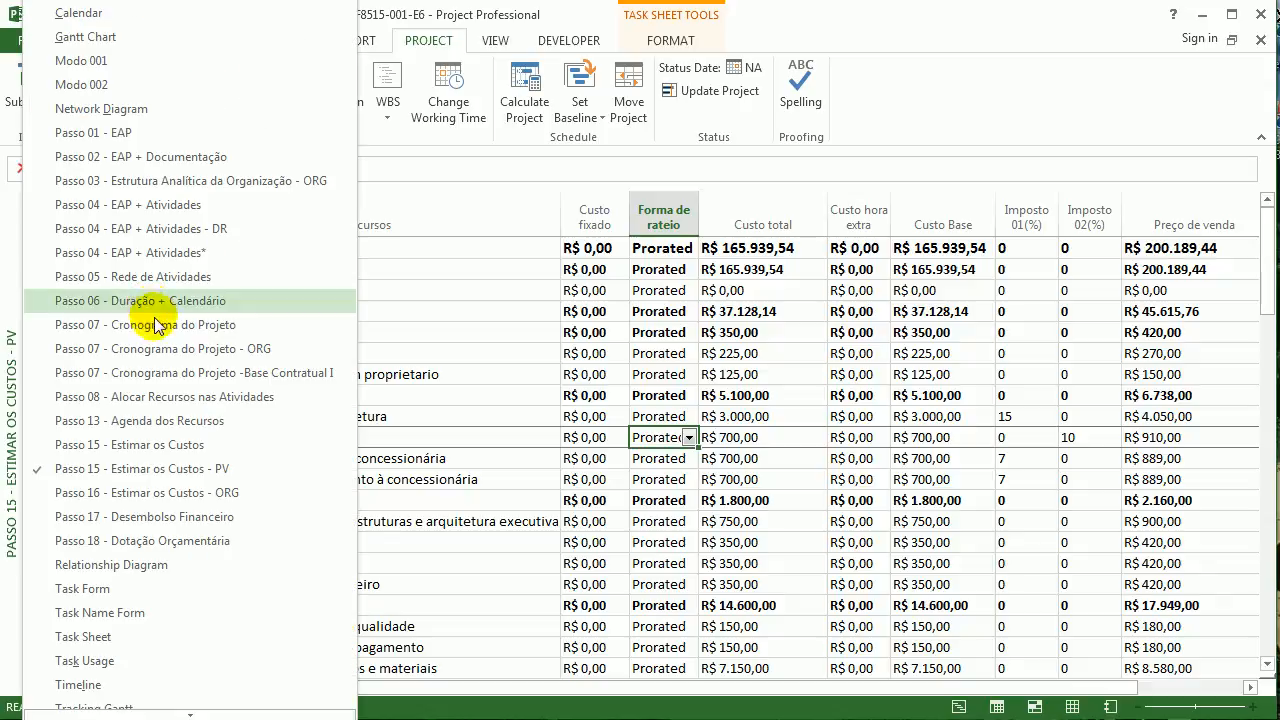
left_click(182, 500)
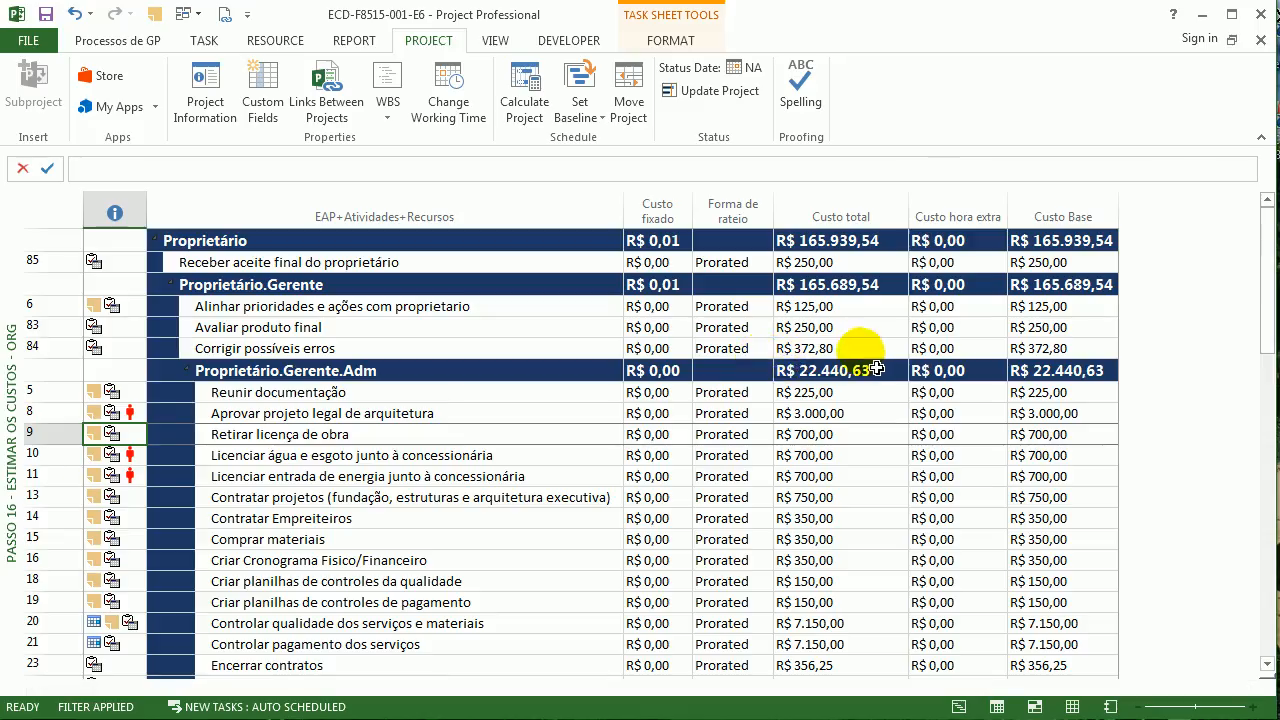
left_click(1045, 214)
left_click(803, 218)
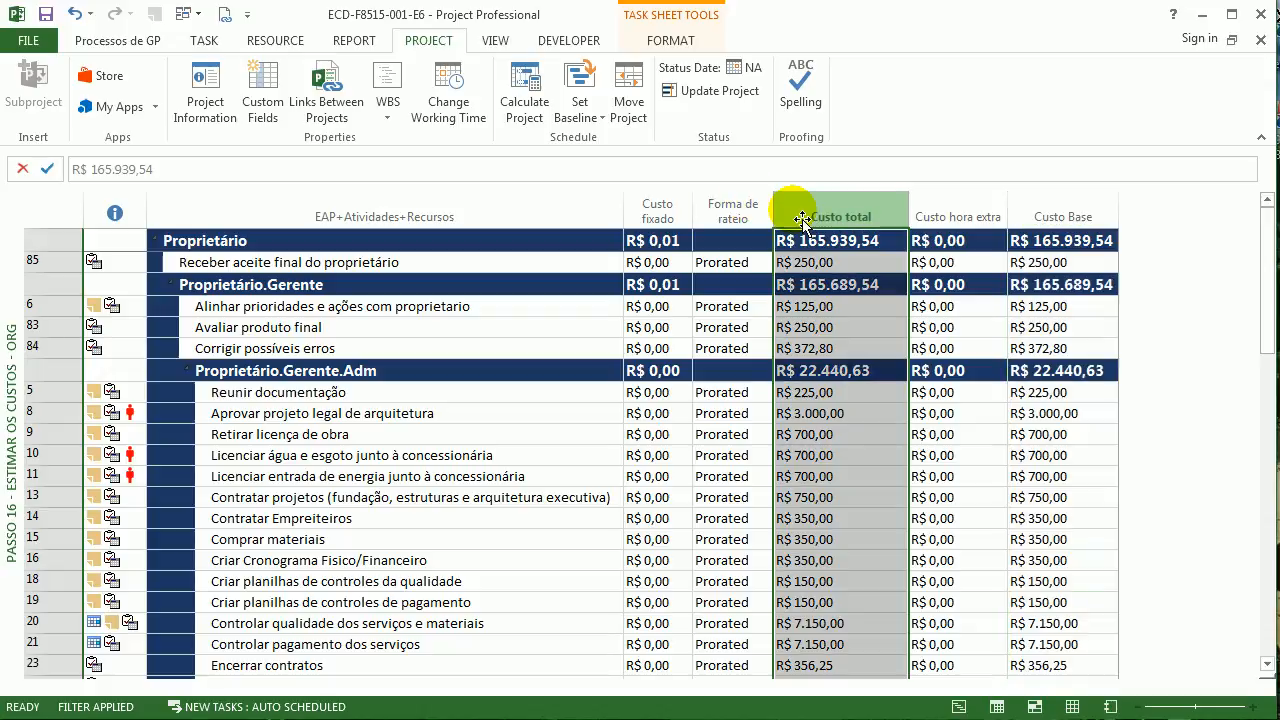
left_click(1065, 327)
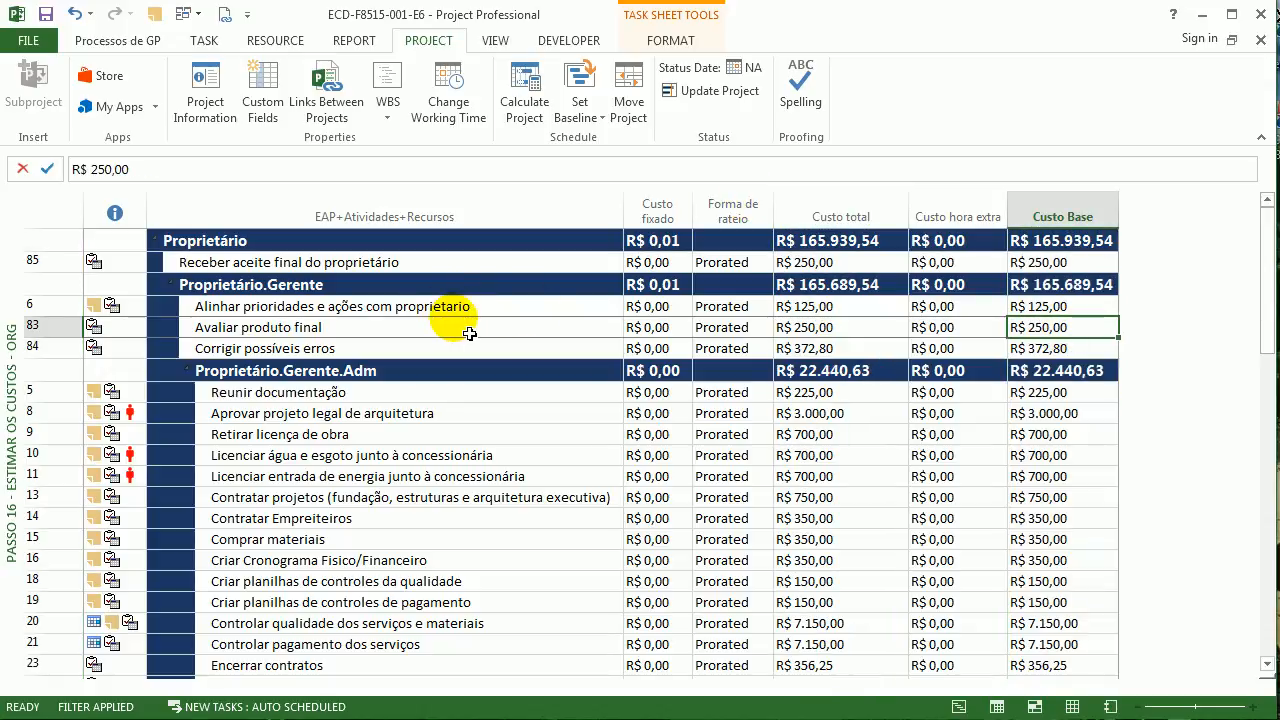
Remove the Overtime Cost (Custo hora extra) field from the Passo 16 - Estimar os Custos - ORG table and apply the table
left_click(513, 40)
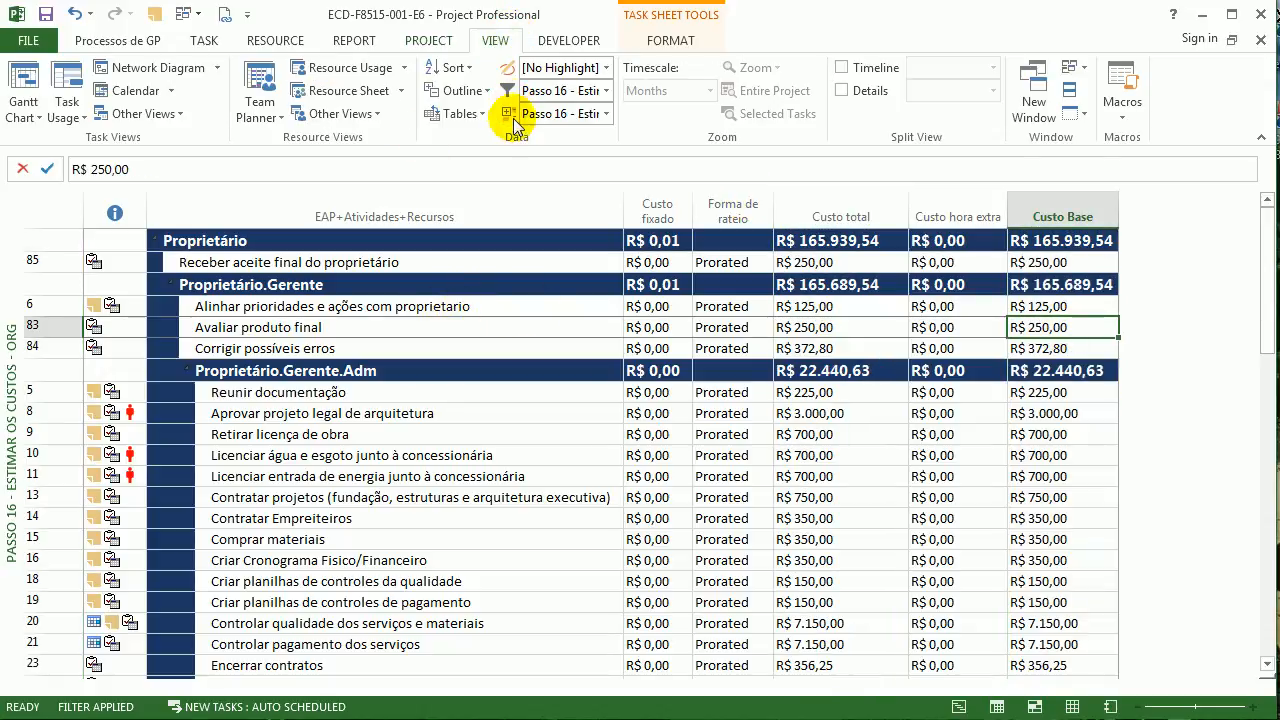
left_click(476, 116)
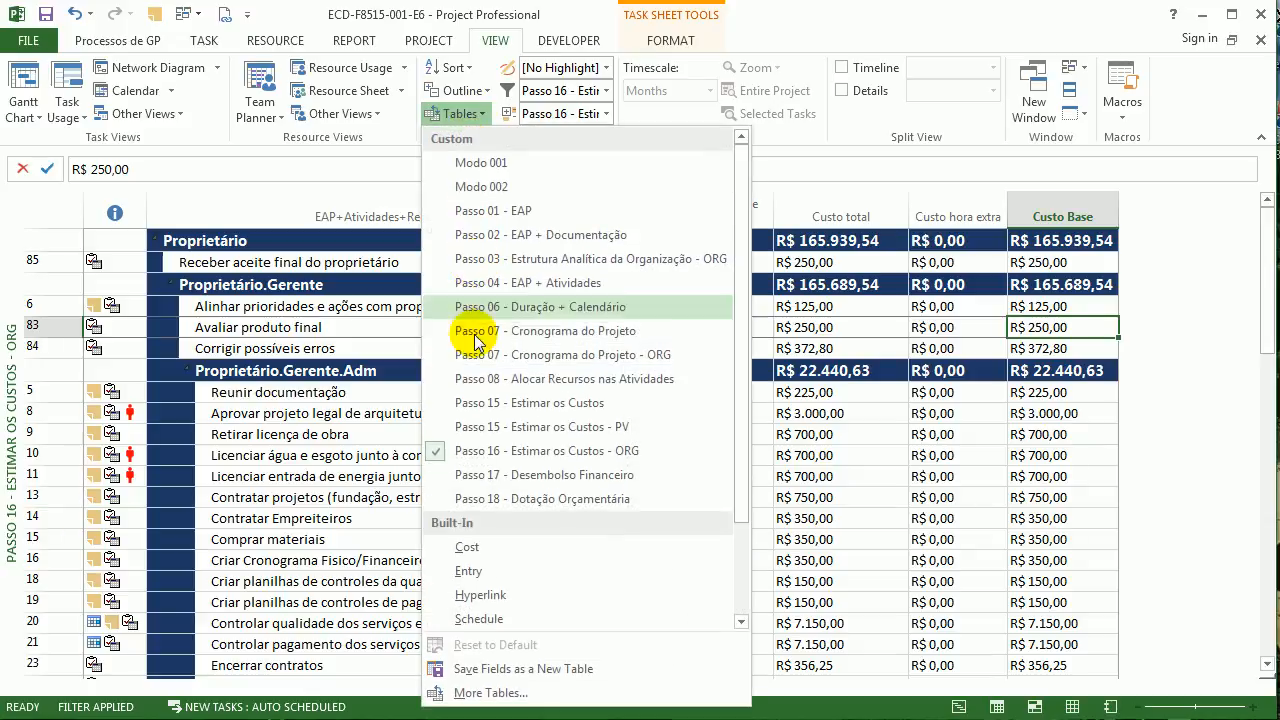
left_click(462, 692)
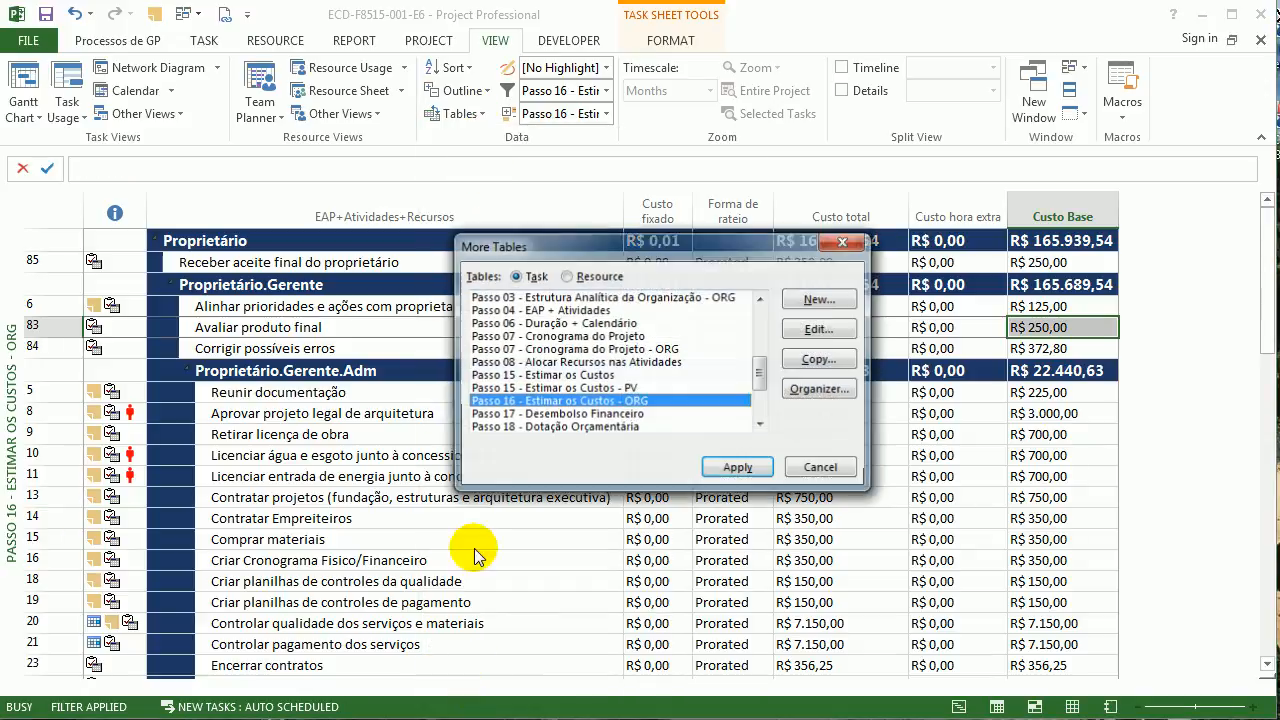
left_click(841, 335)
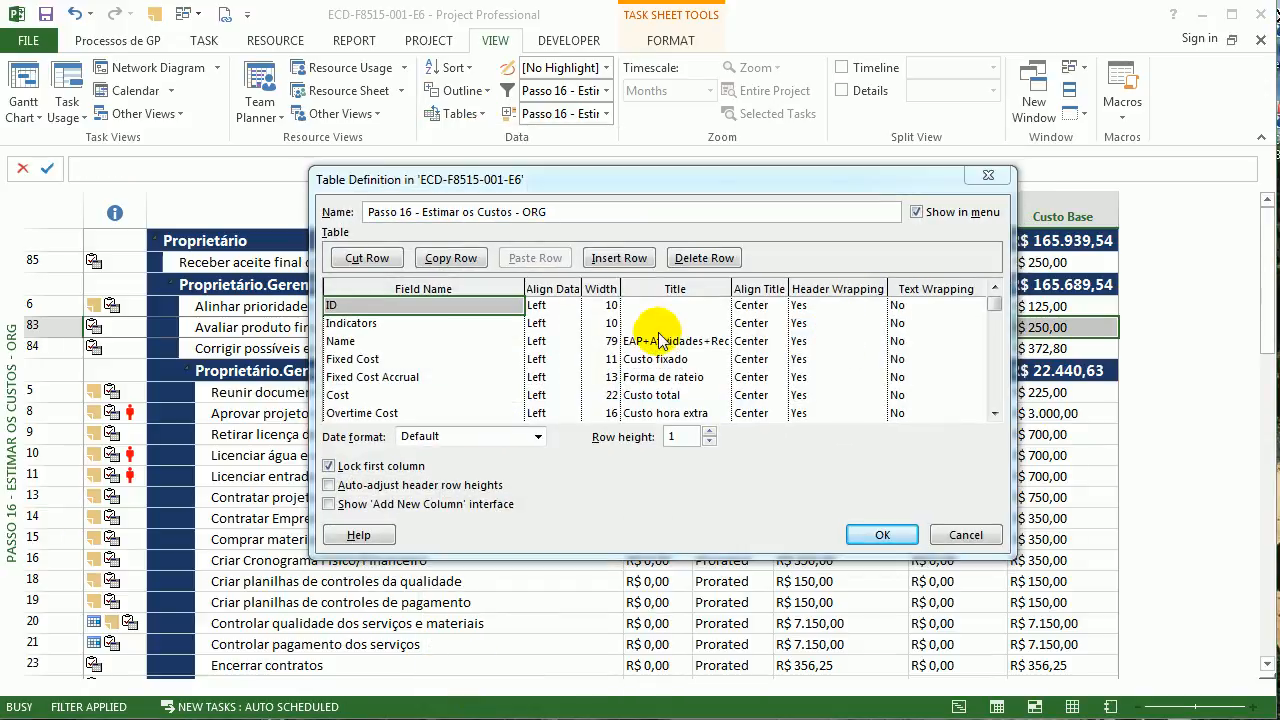
left_click(418, 342)
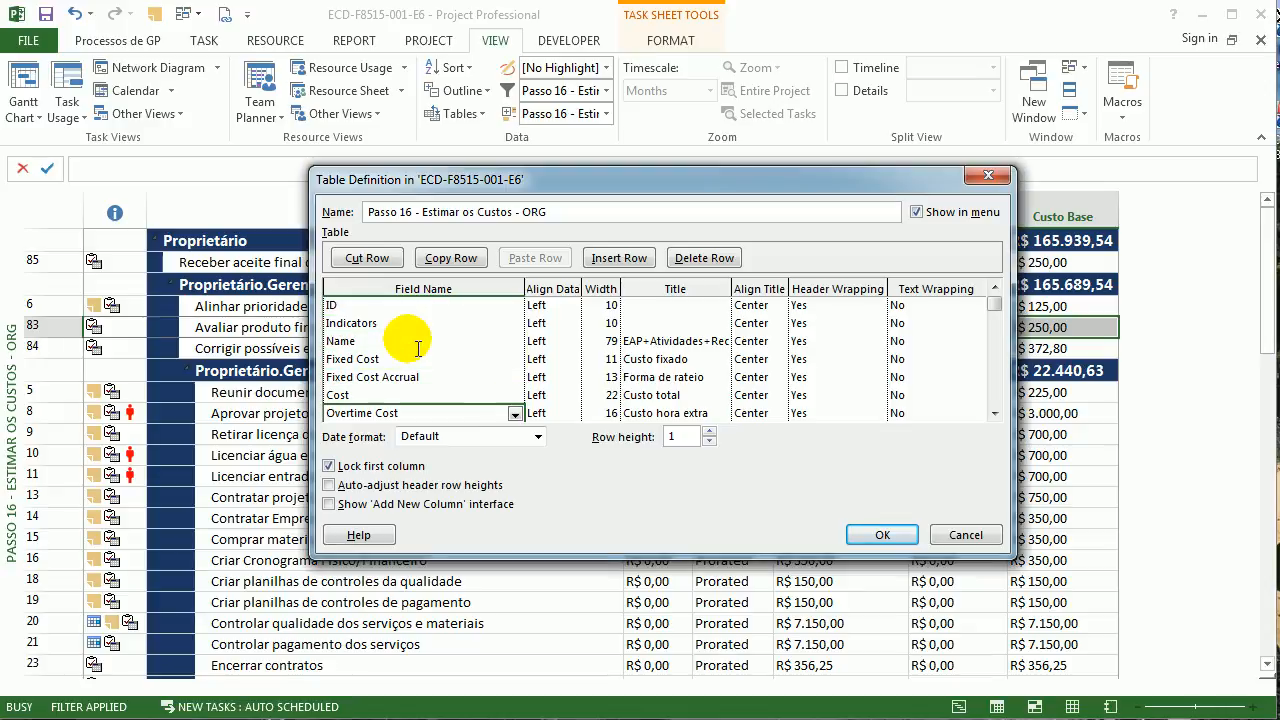
left_click_drag(705, 184, 545, 264)
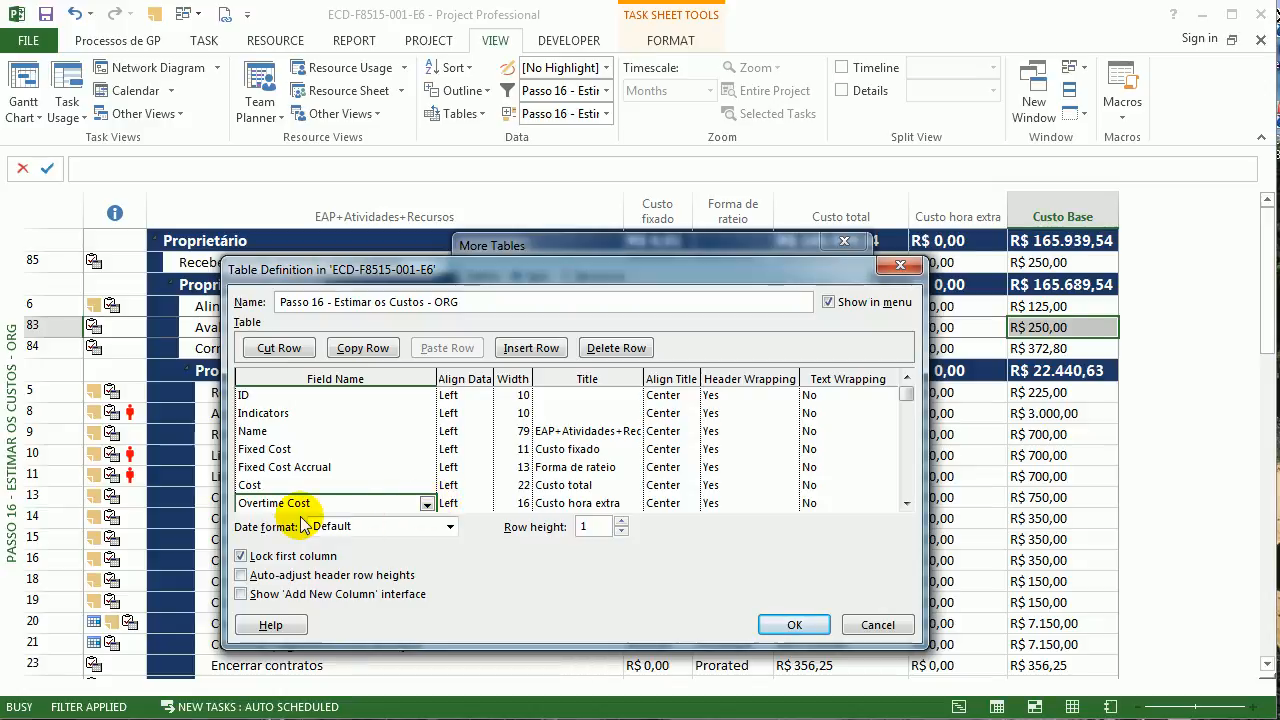
left_click(792, 624)
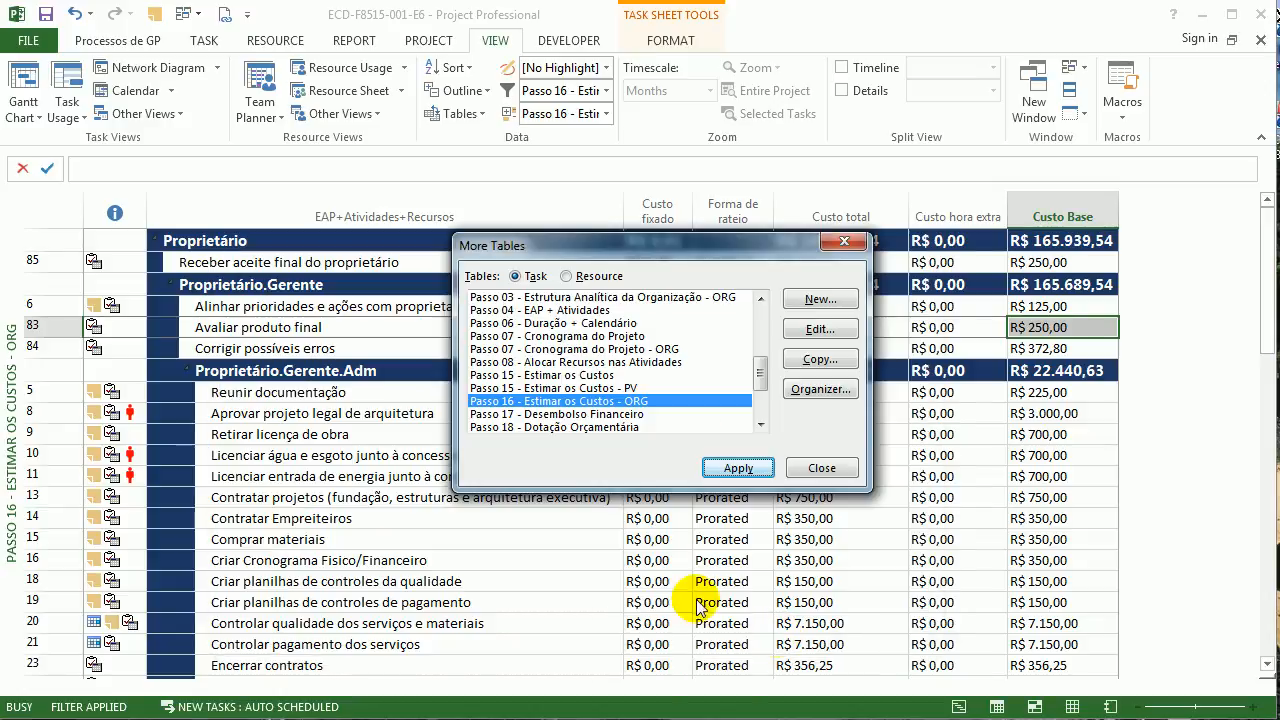
left_click(737, 469)
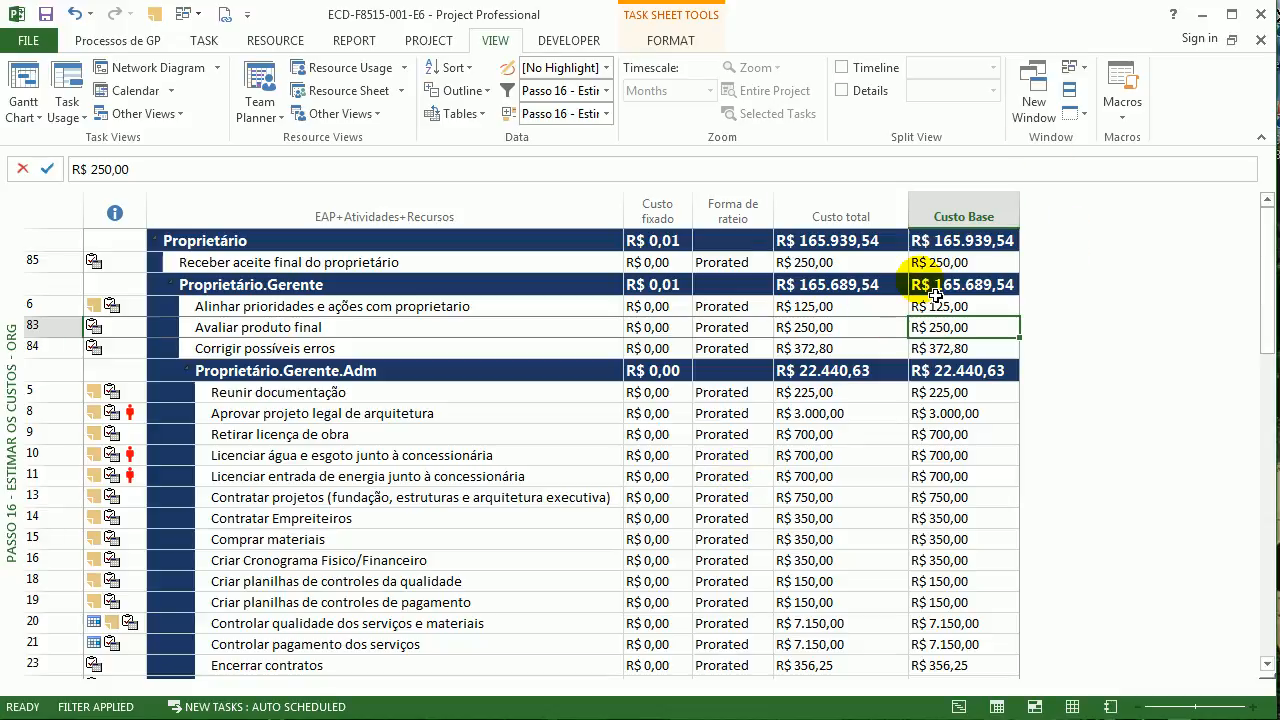
Review the definition of the Passo 16 - Estimar os Custos - ORG group and close it without changes
left_click(606, 114)
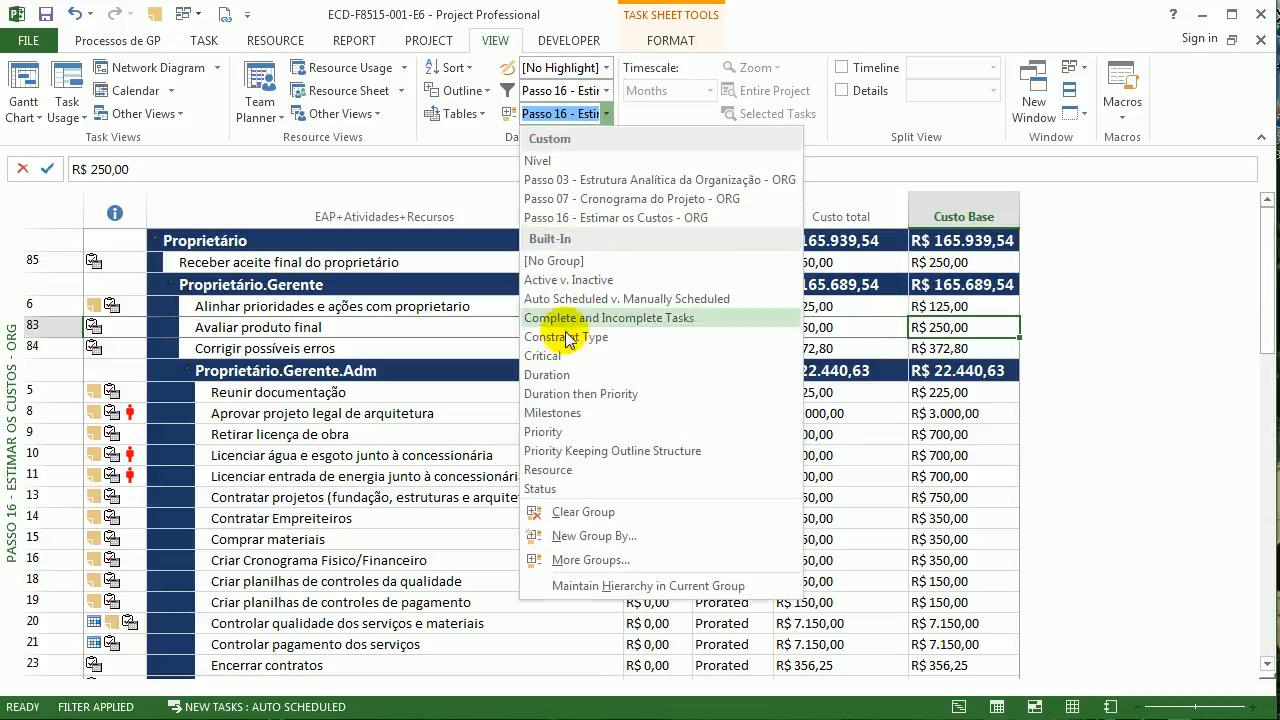
left_click(566, 571)
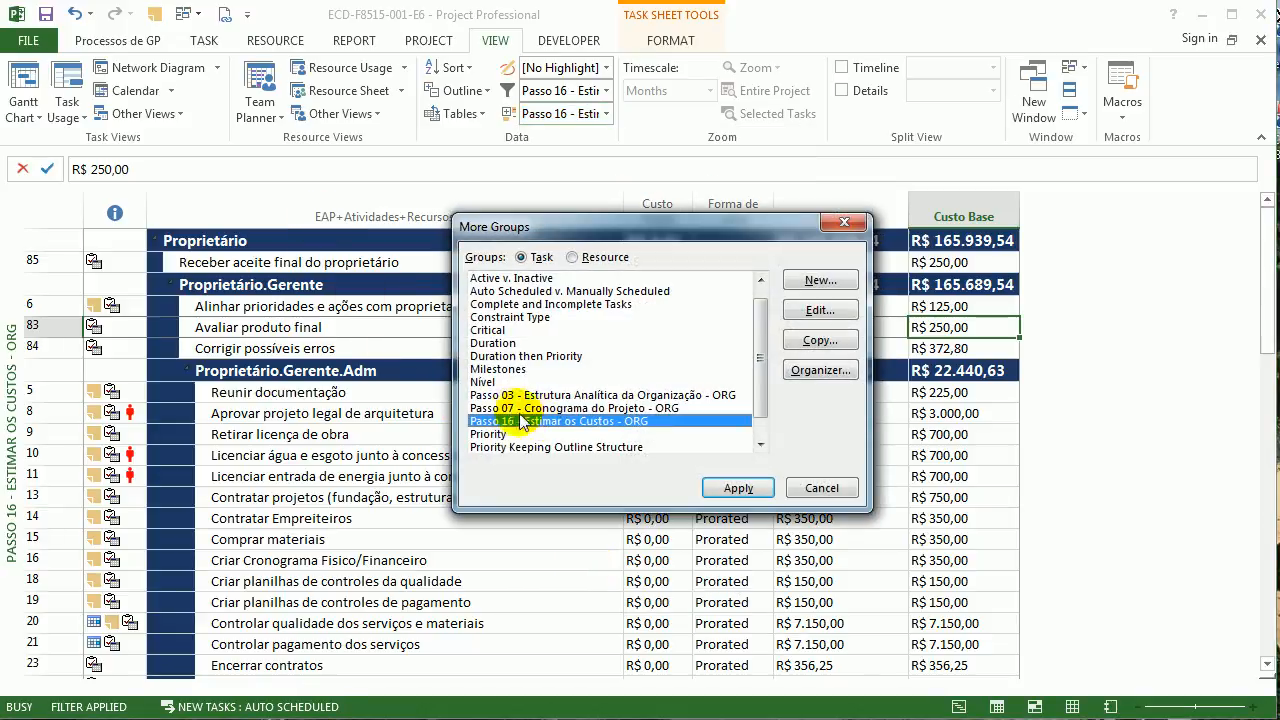
left_click(814, 311)
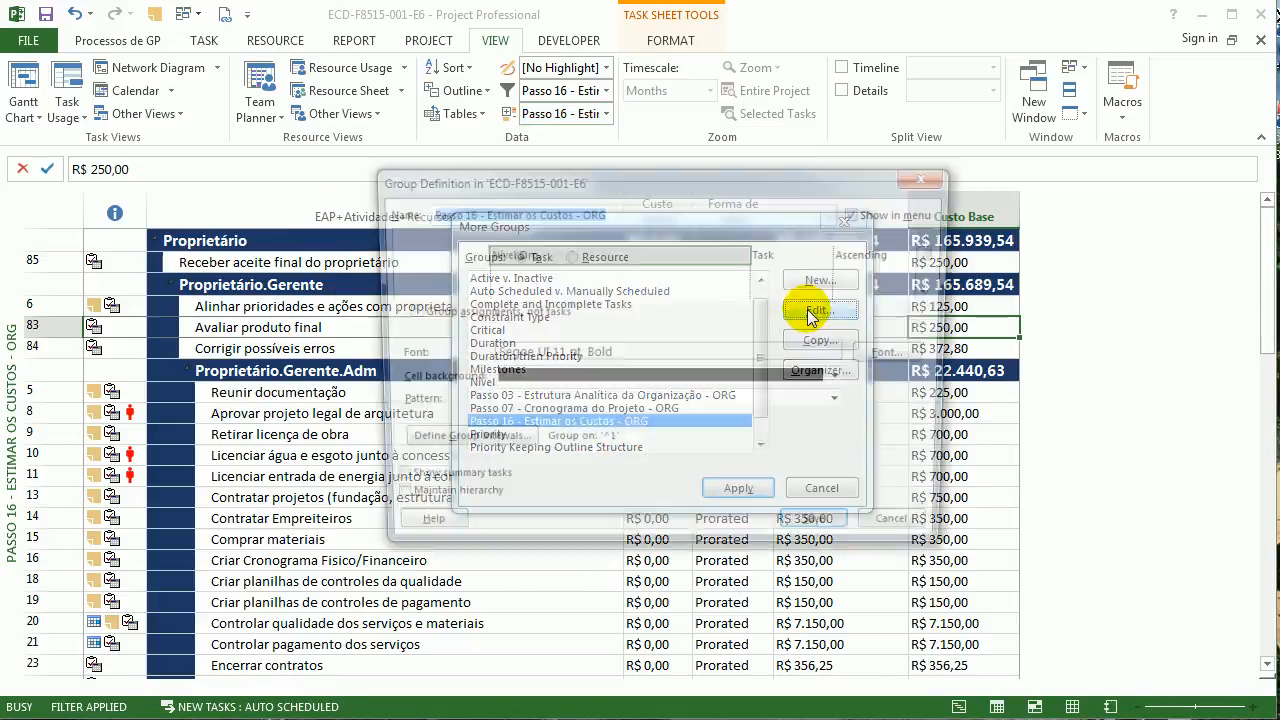
left_click(925, 178)
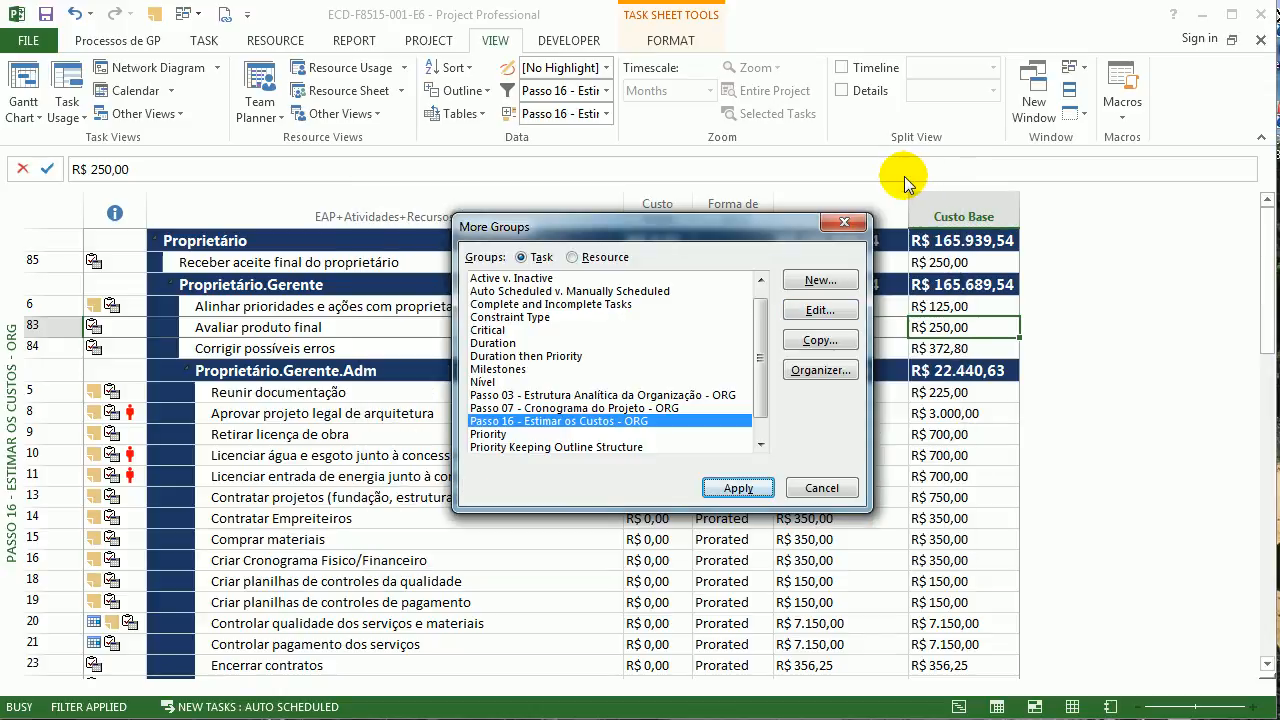
left_click(832, 219)
Review the definition of the Passo 16 - Estimar os Custos - ORG filter and reapply the filter
left_click(605, 91)
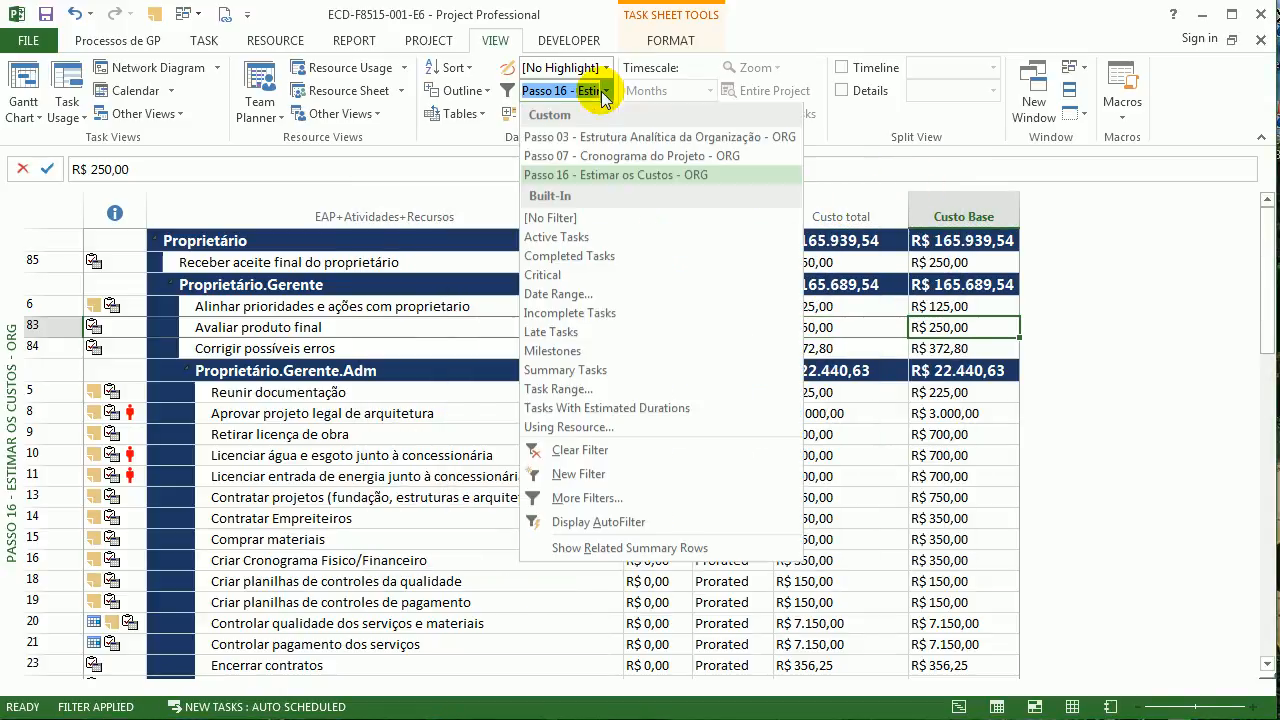
left_click(577, 499)
left_click(830, 307)
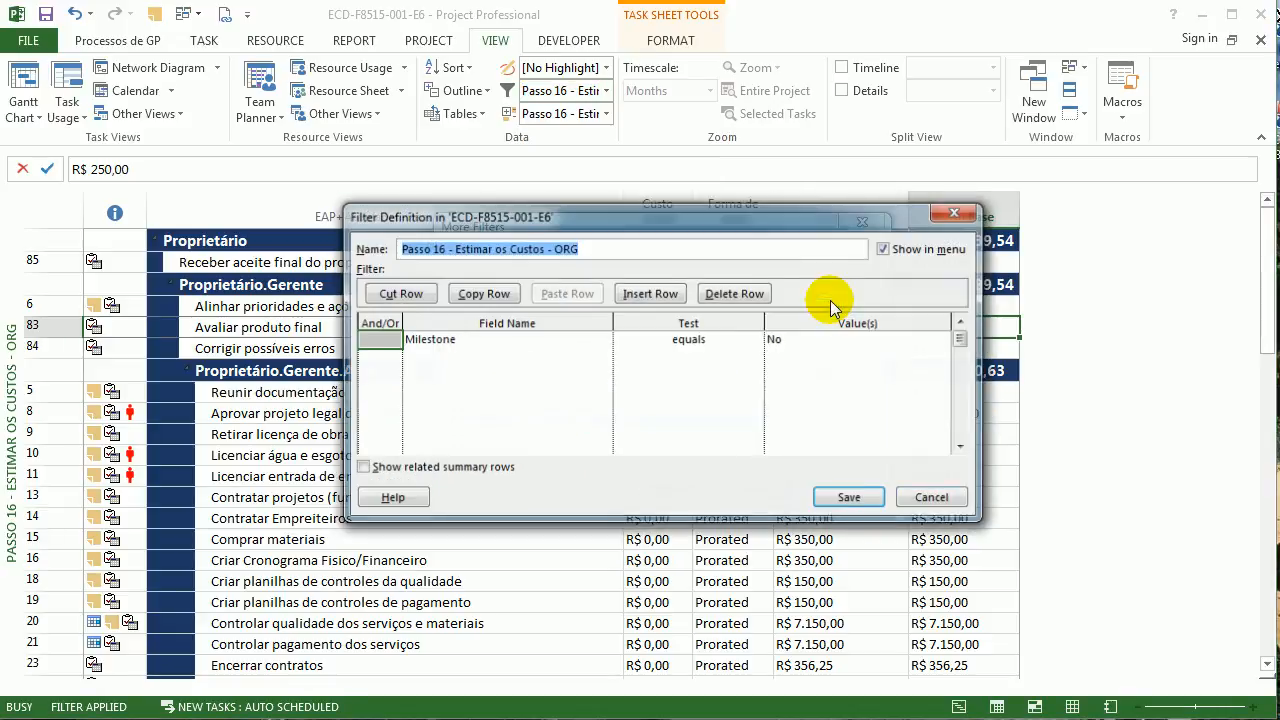
left_click(954, 213)
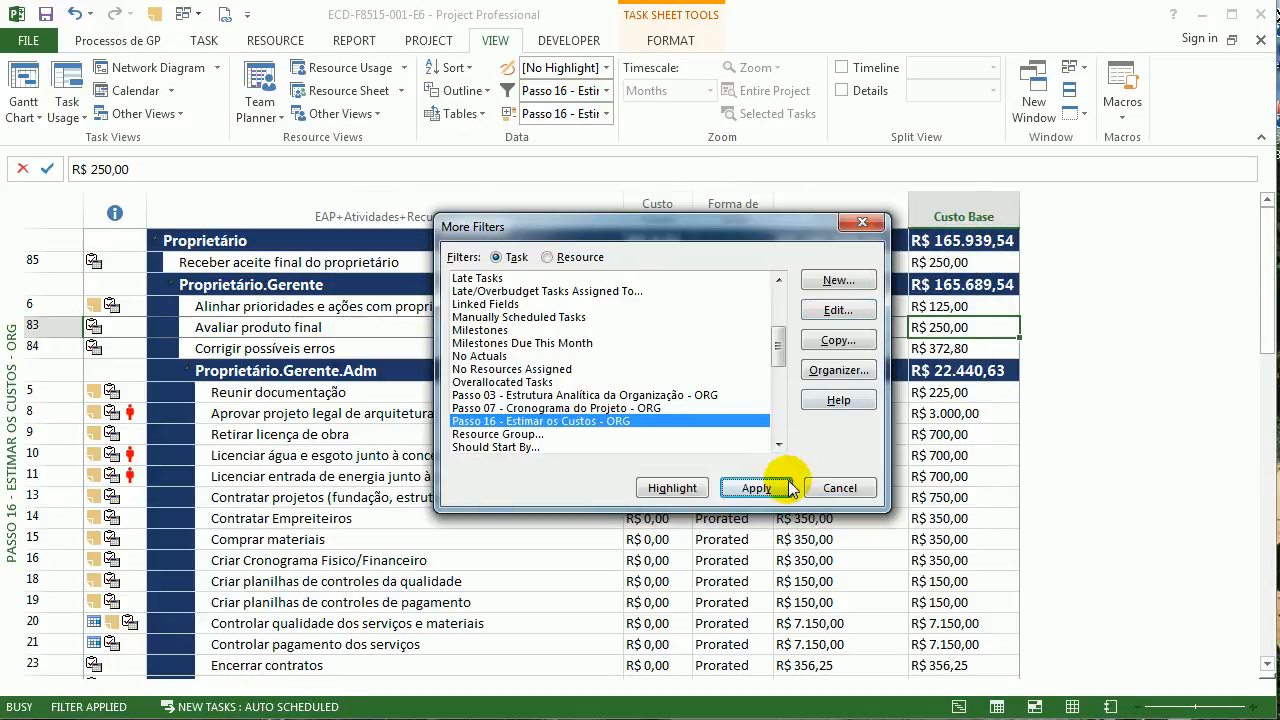
left_click(757, 488)
Examine the Custo total and Custo Base of all activities by organizational group, through Proprietário.Gerente.EncGeral.ProfLider
left_click(674, 457)
scroll(672, 460, "down", 6)
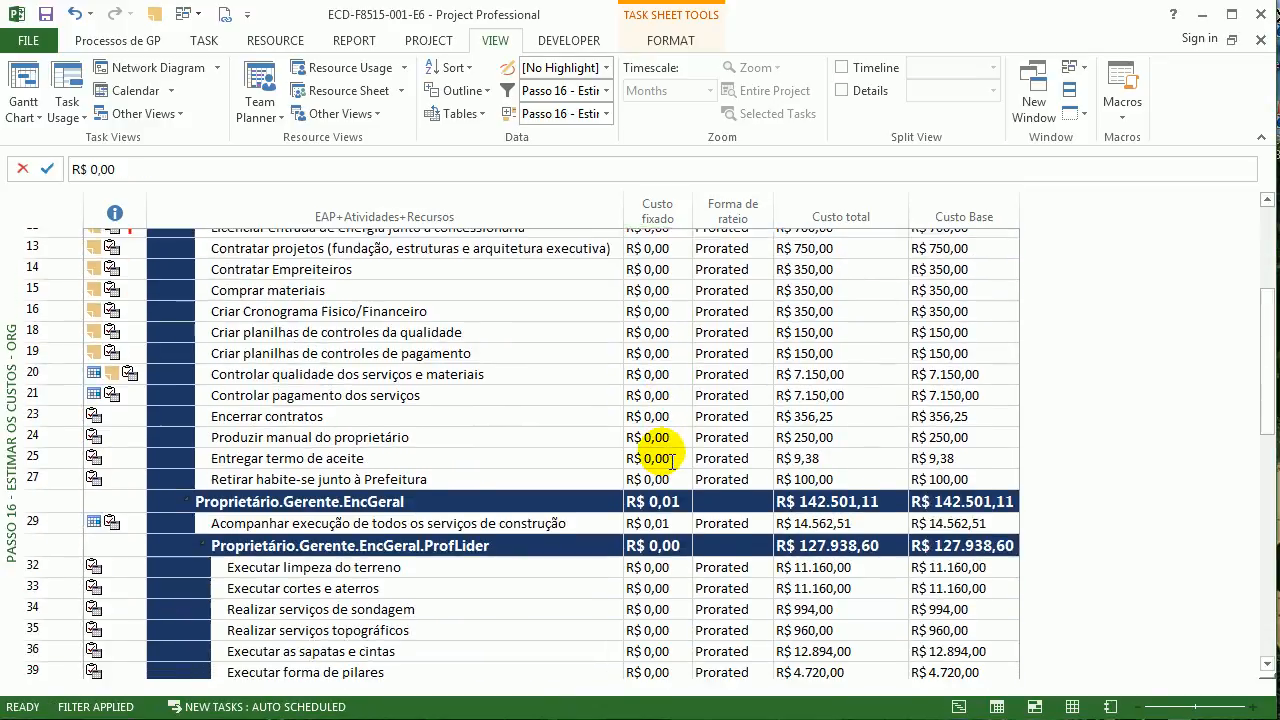
scroll(665, 455, "down", 2)
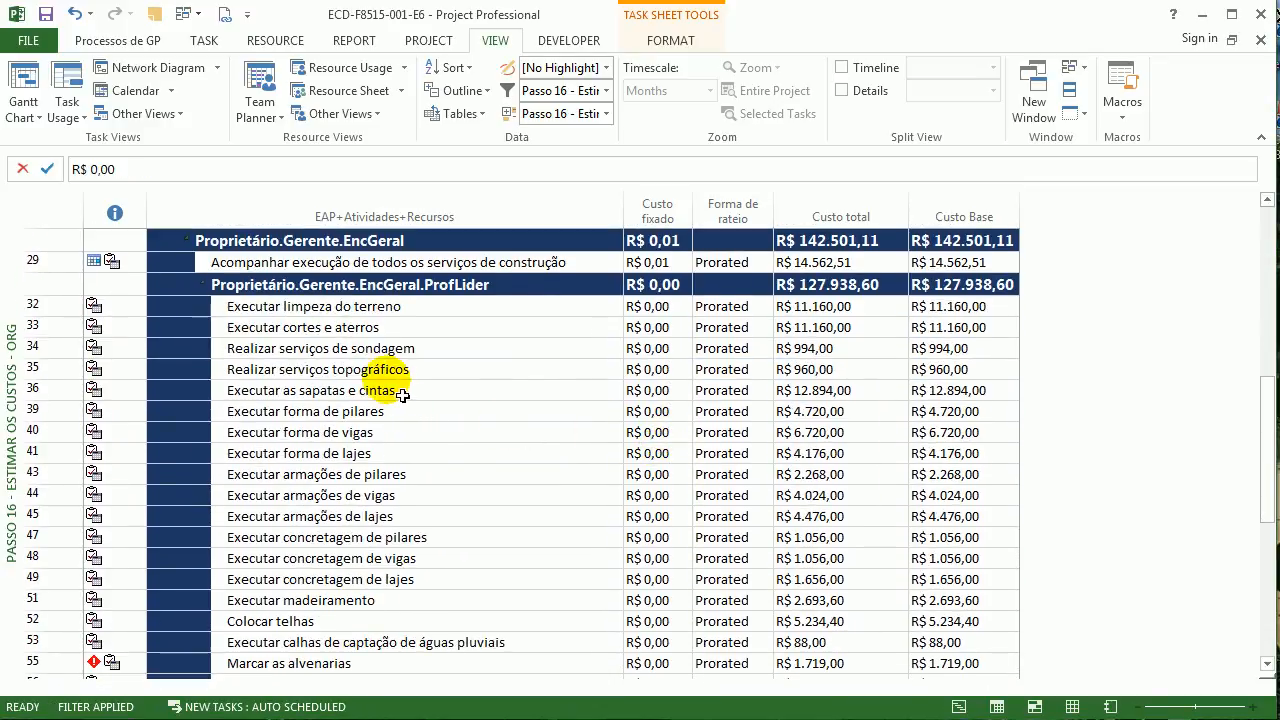
scroll(402, 396, "down", 6)
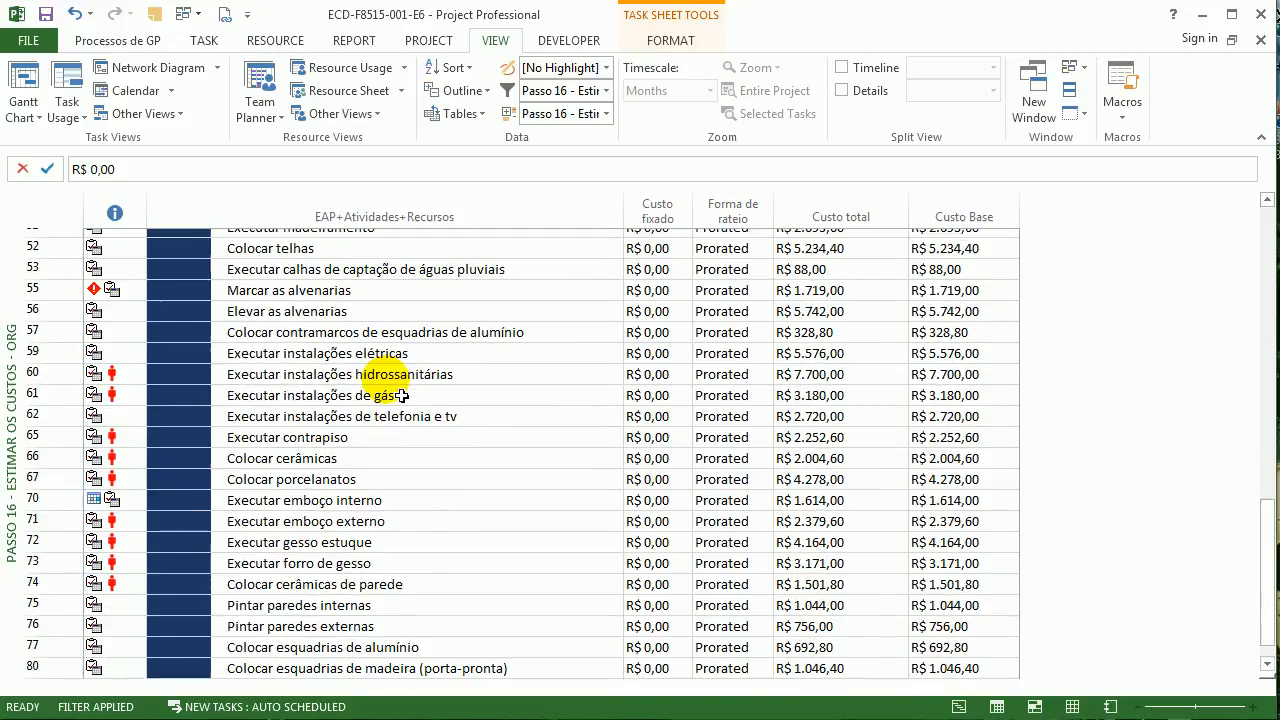
scroll(401, 396, "down", 6)
scroll(401, 396, "up", 5)
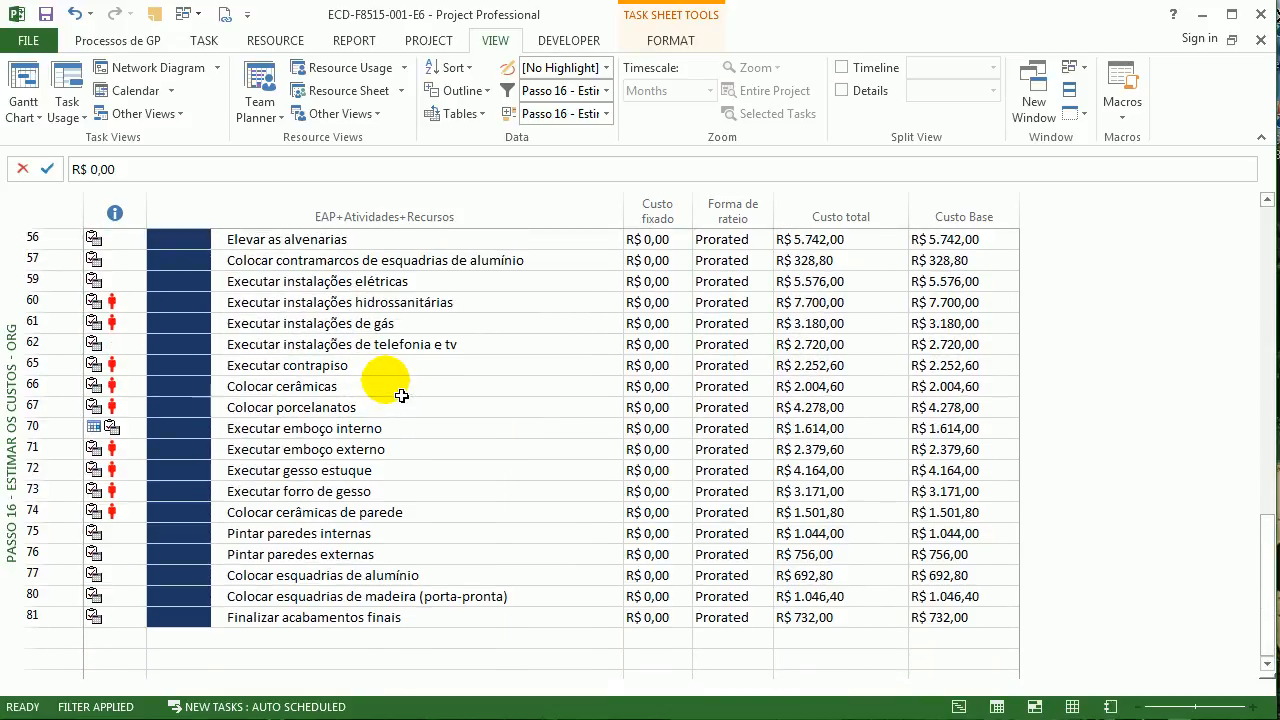
scroll(401, 396, "up", 12)
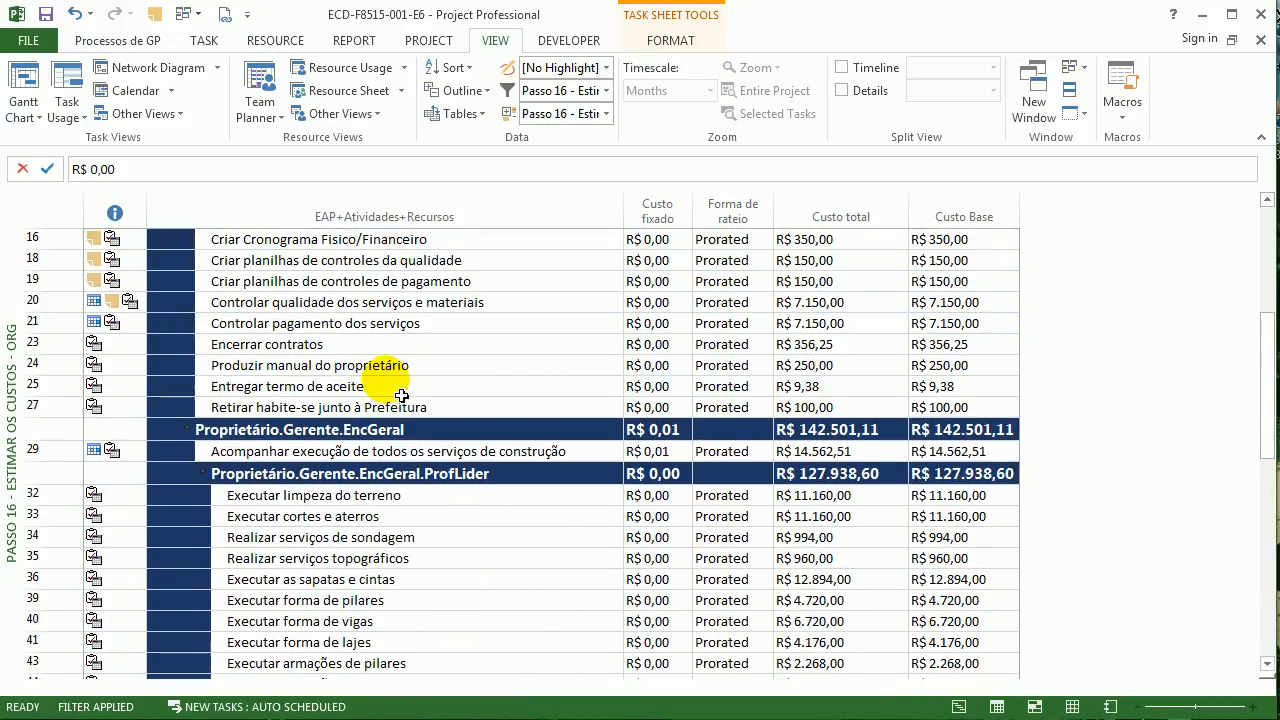
scroll(401, 396, "up", 5)
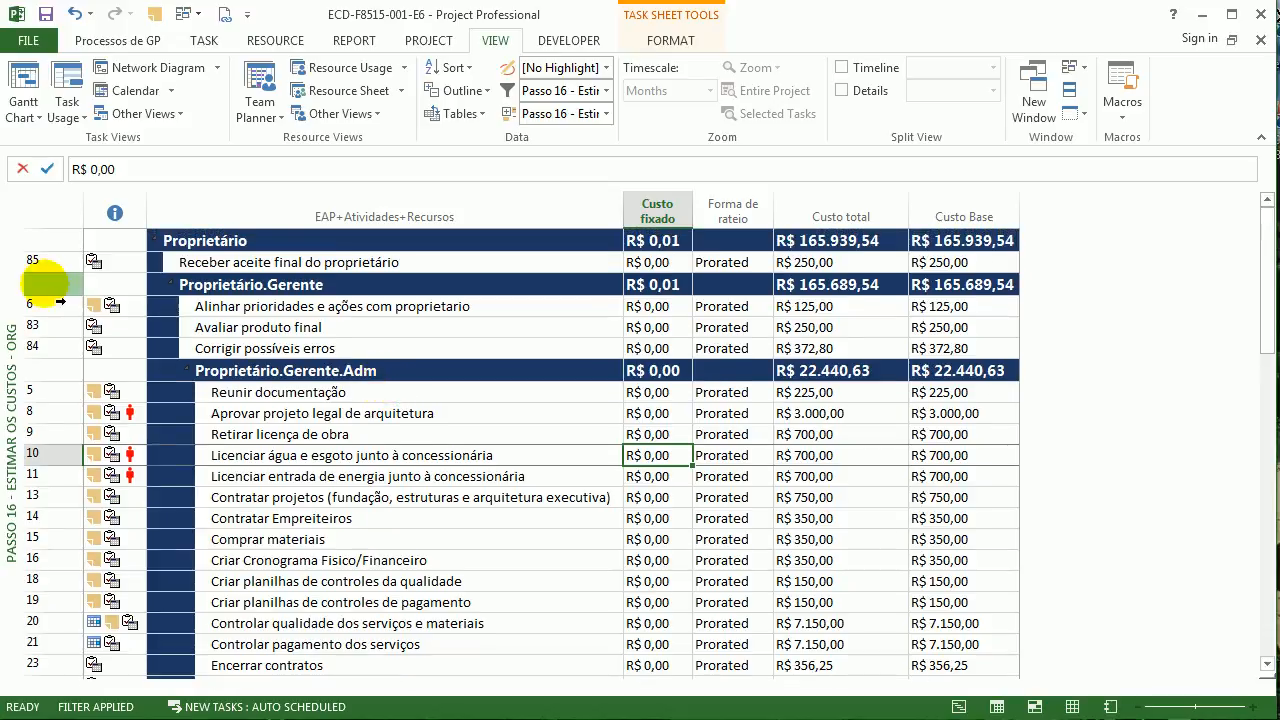
Switch to the Passo 17 - Desembolso Financeiro view and enlarge the monthly cost grid for ECD-F8515-001-E6
right_click(10, 262)
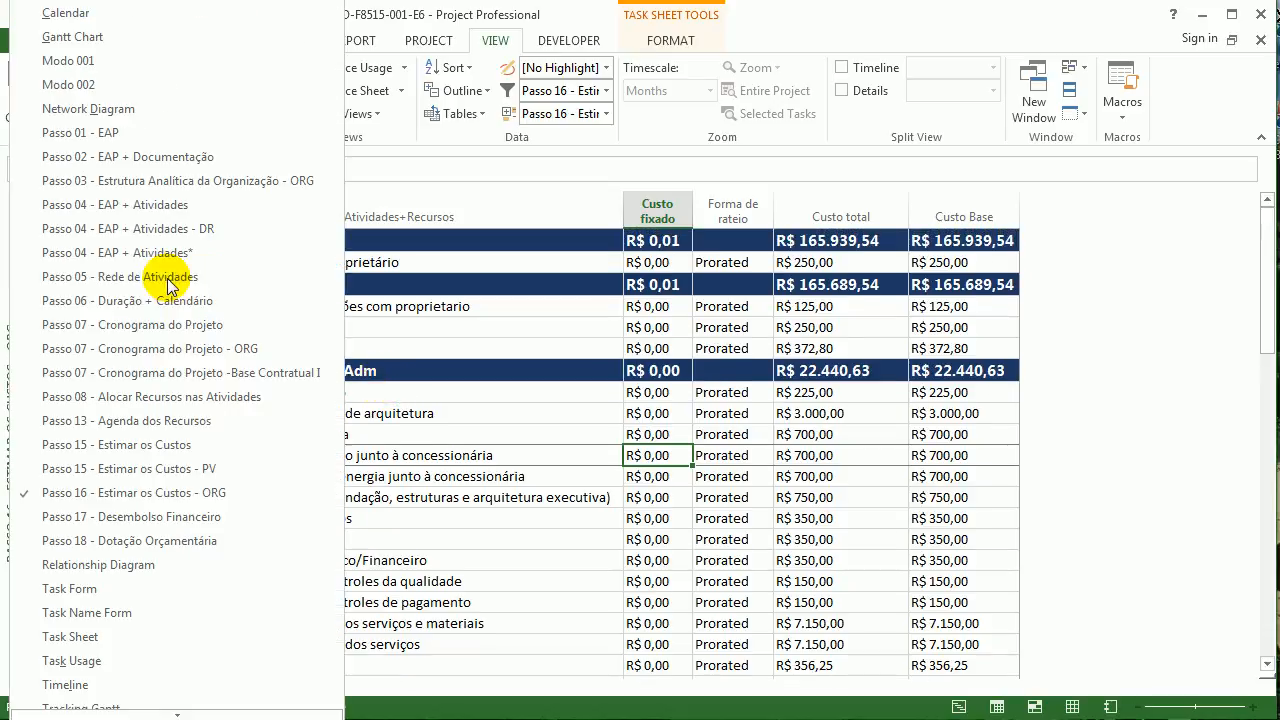
left_click(206, 518)
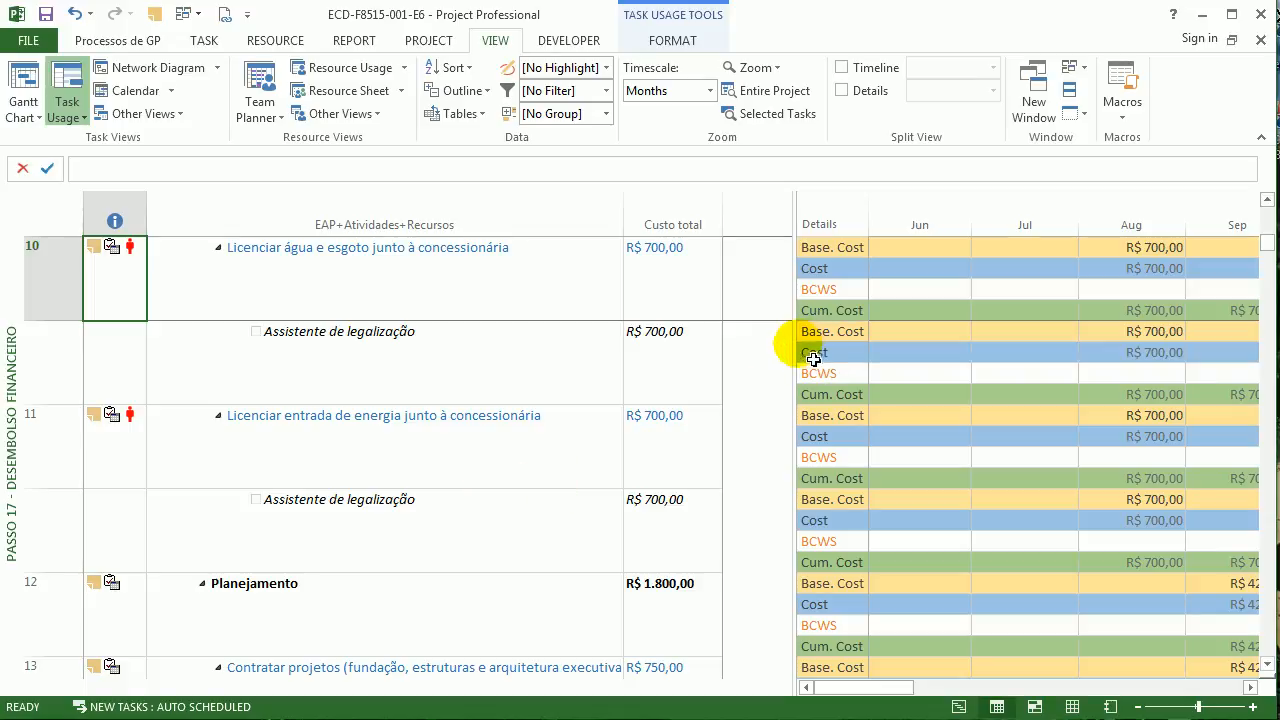
left_click_drag(796, 345, 733, 350)
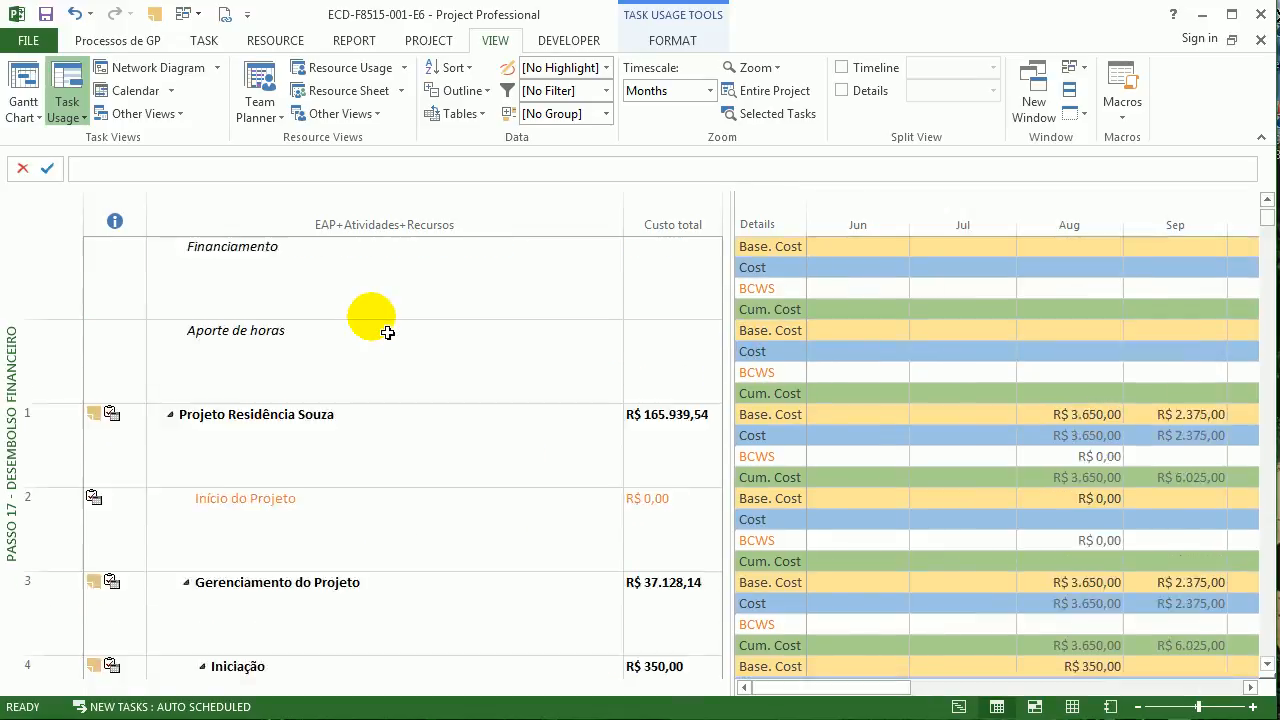
scroll(387, 332, "up", 1)
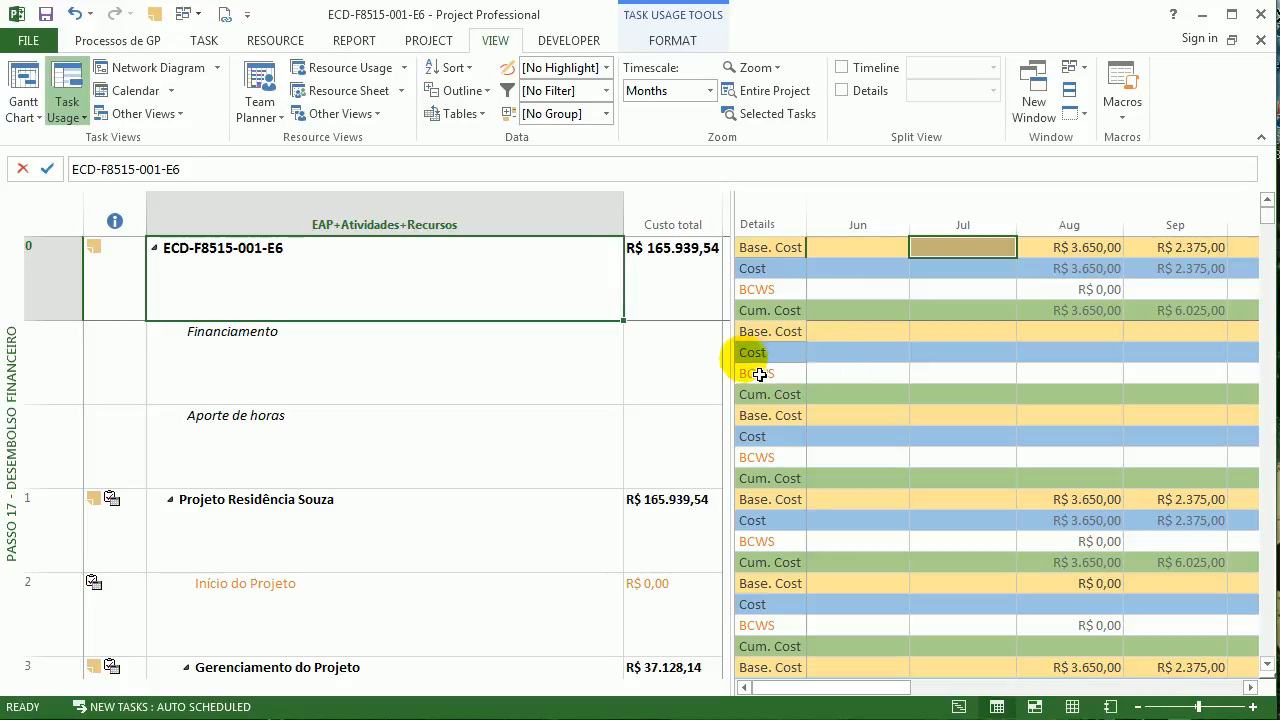
left_click_drag(740, 370, 638, 368)
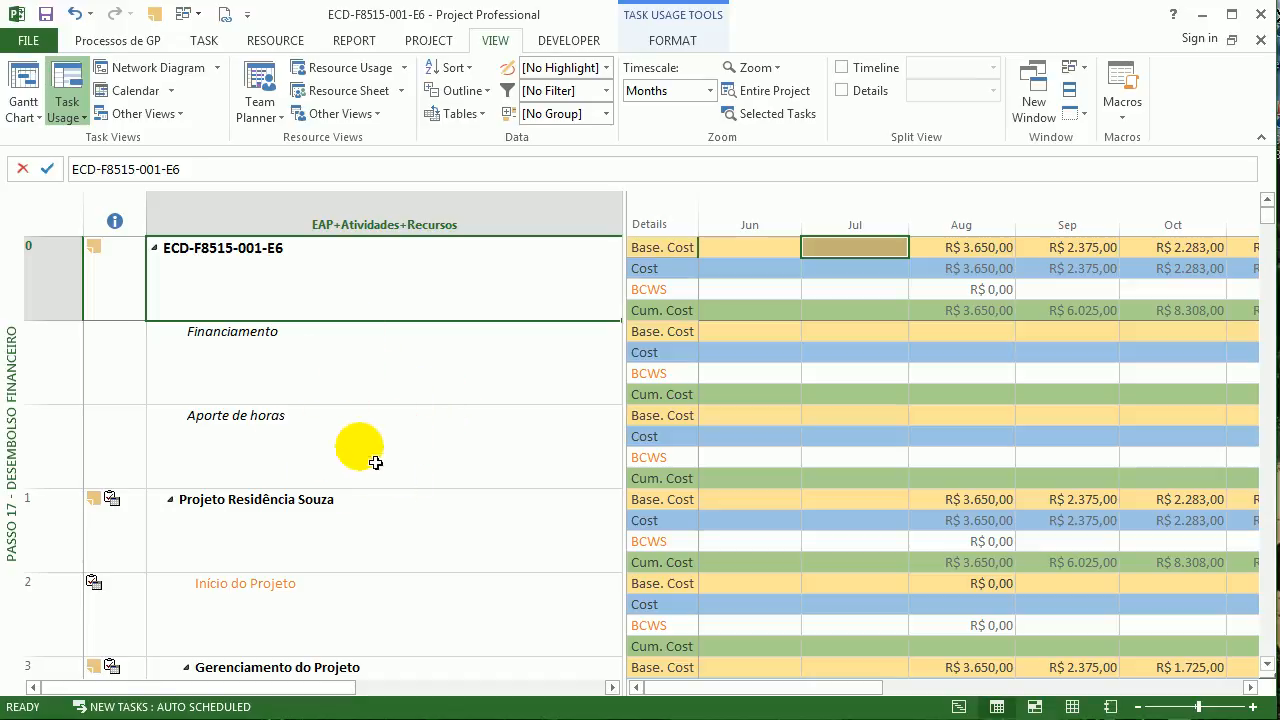
left_click_drag(641, 287, 316, 334)
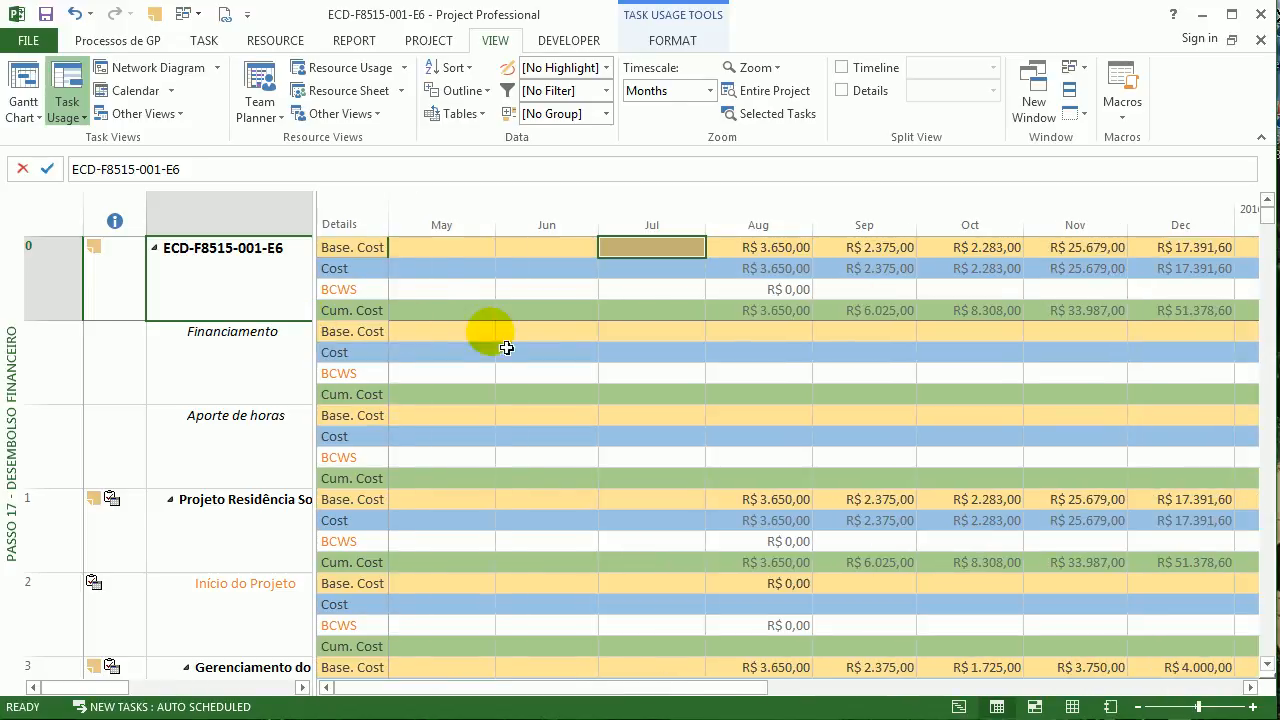
Set the project's status date to 17/06/2016 in the project information
left_click(428, 40)
left_click(205, 100)
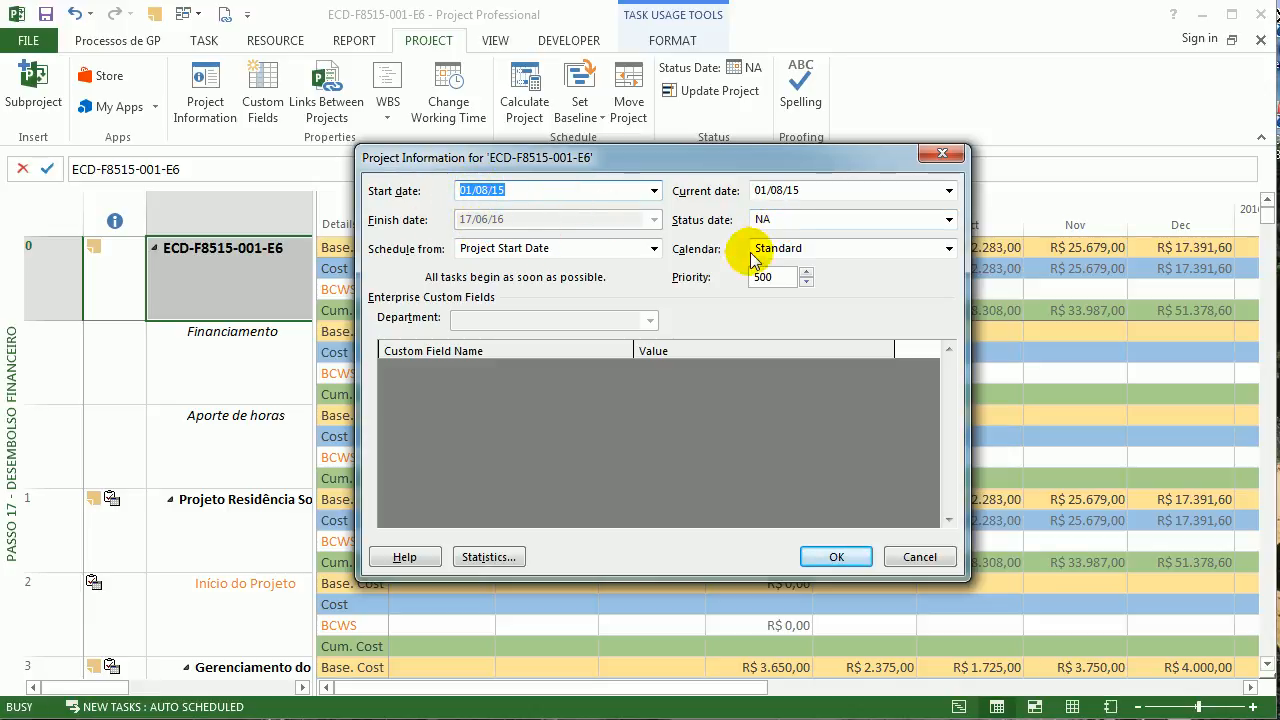
left_click(799, 222)
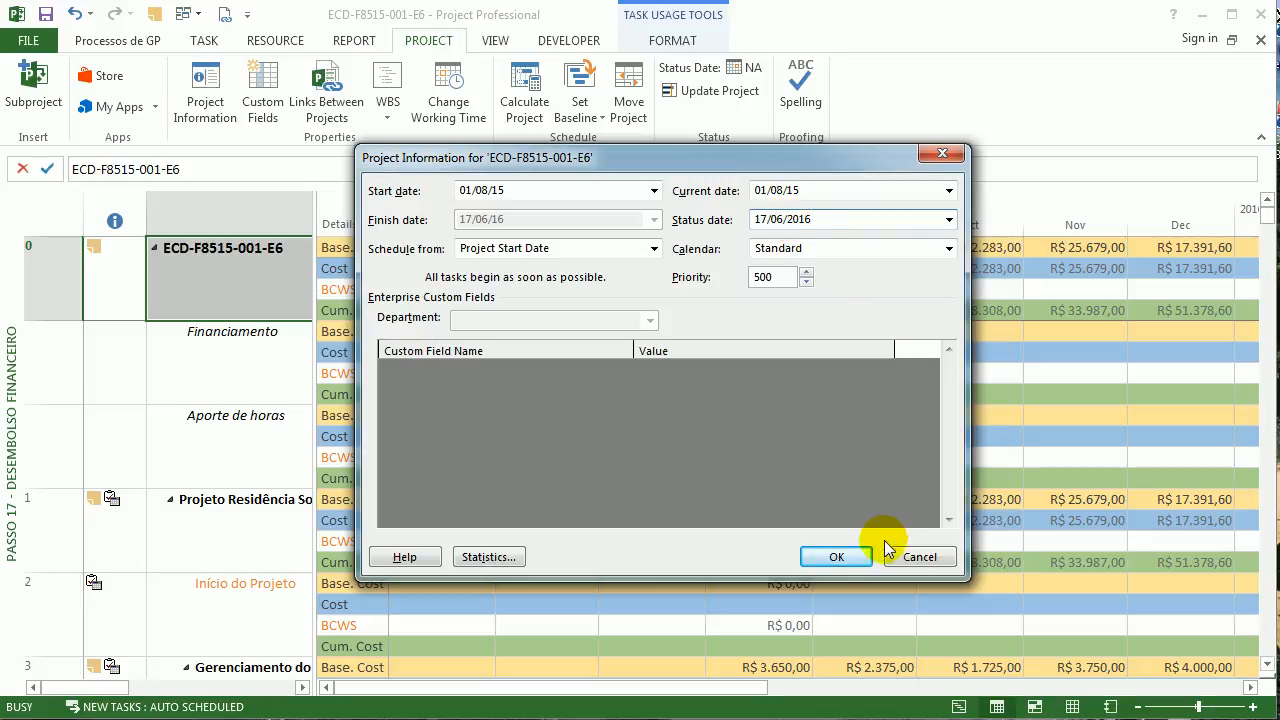
left_click(838, 557)
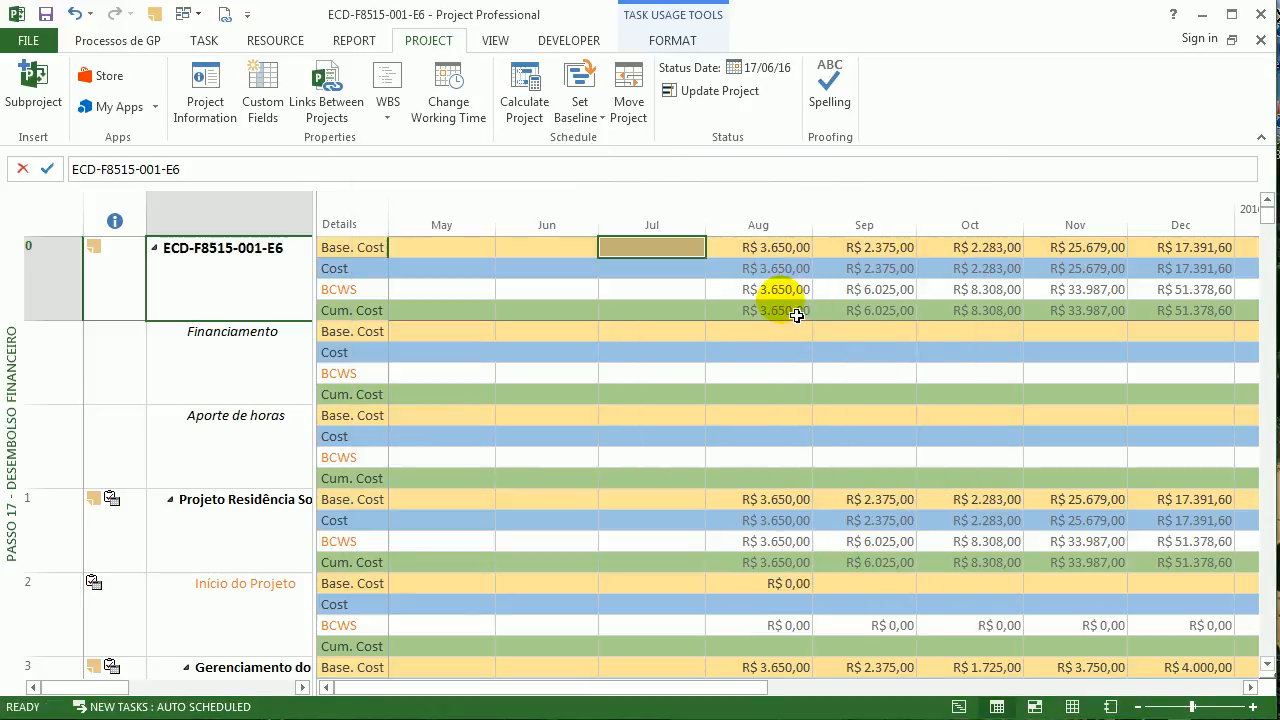
Examine the monthly Base. Cost, Cost, BCWS and Cum. Cost values of ECD-F8515-001-E6 through August 2016
left_click_drag(740, 695, 839, 691)
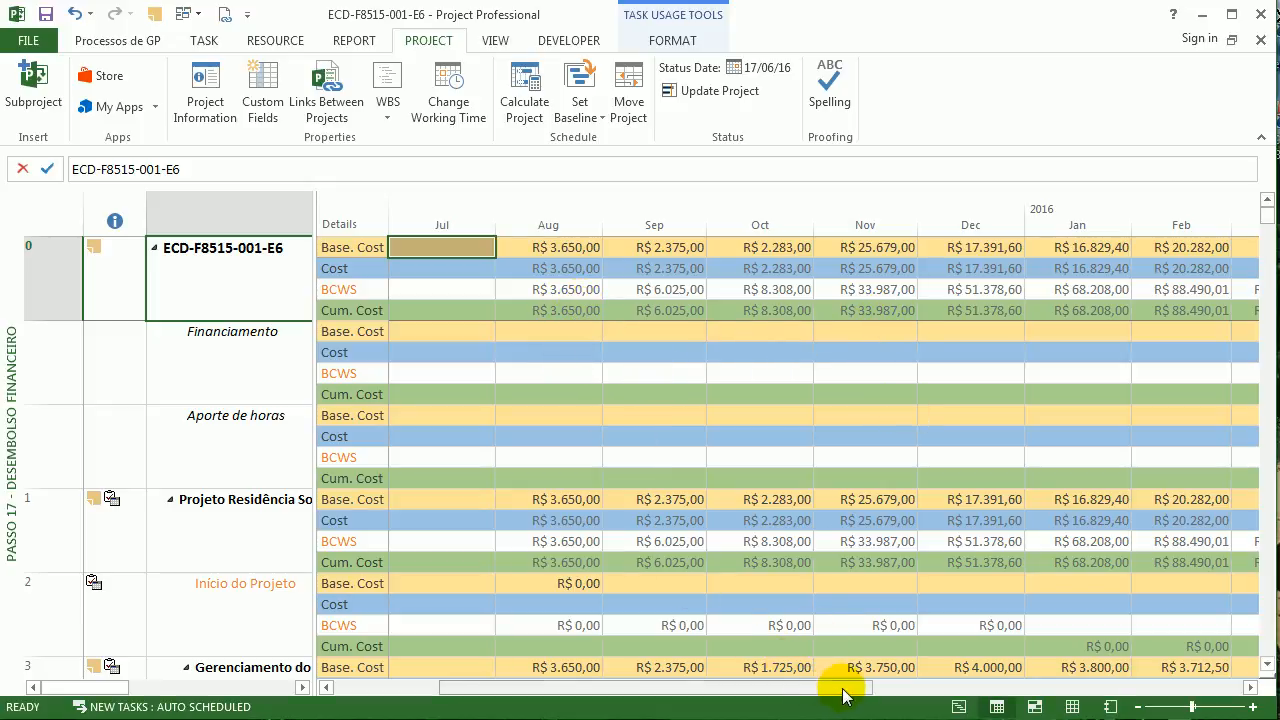
left_click(958, 688)
left_click(958, 688)
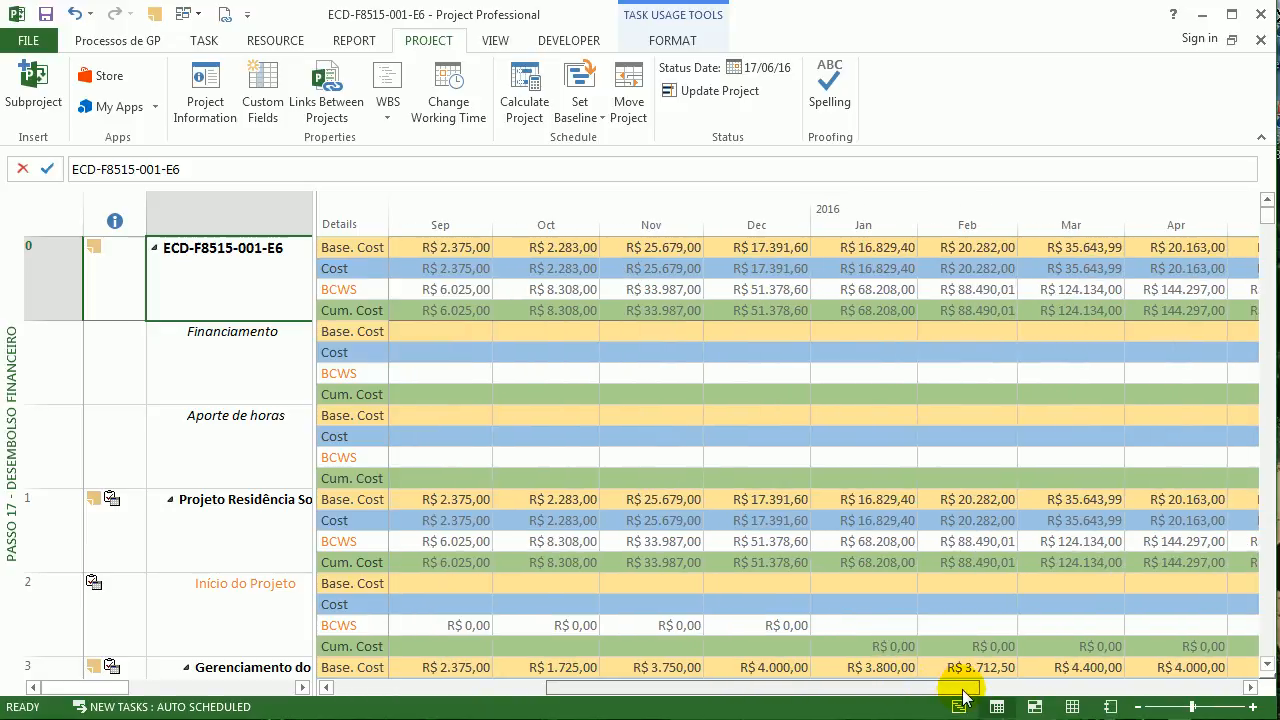
left_click_drag(962, 690, 1205, 686)
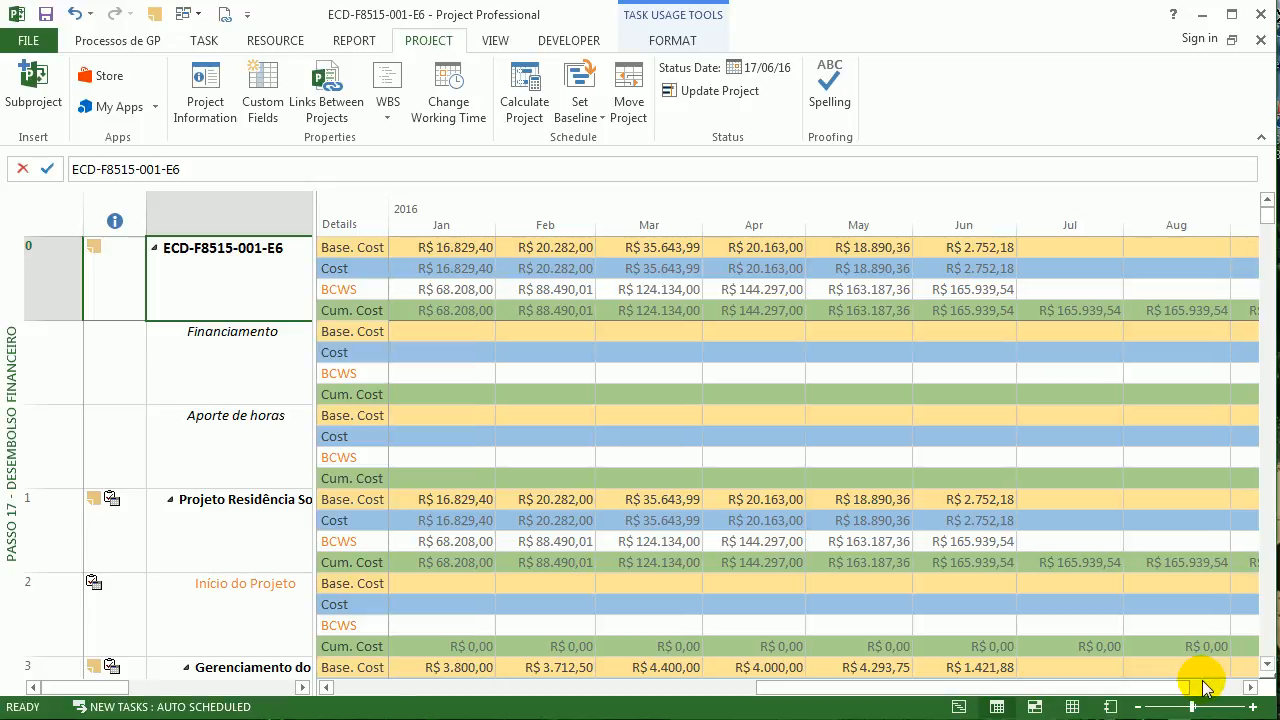
left_click_drag(1128, 686, 971, 680)
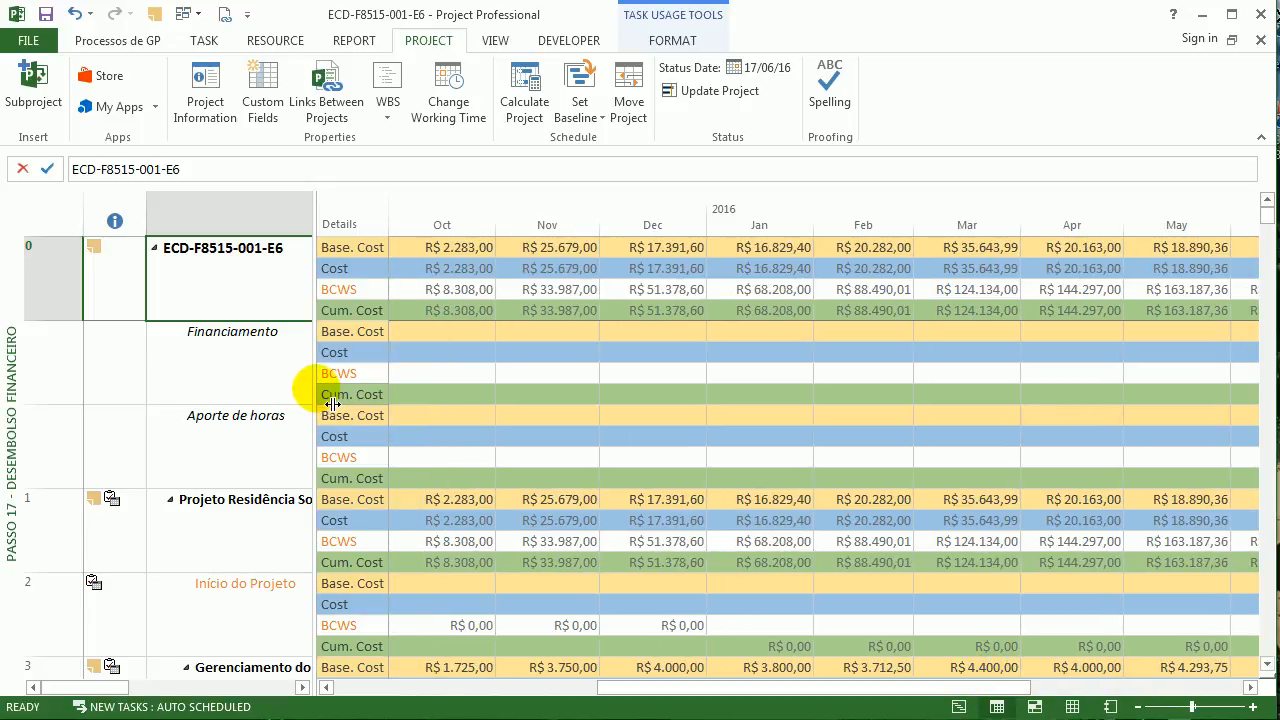
Widen the EAP+Atividades+Recursos column area, switch to the Passo 08 - Alocar Recursos nas Atividades view and find the Supervisão Geral activities
left_click_drag(323, 418, 610, 405)
left_click(20, 345)
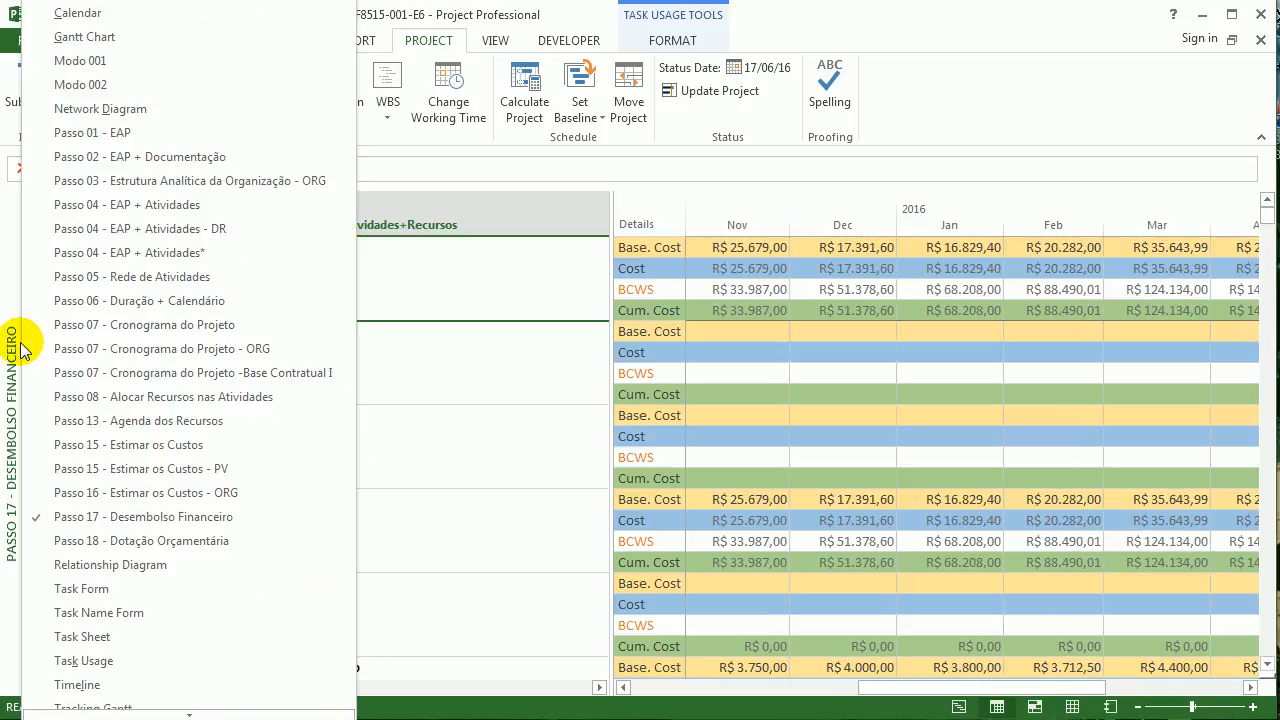
left_click(168, 396)
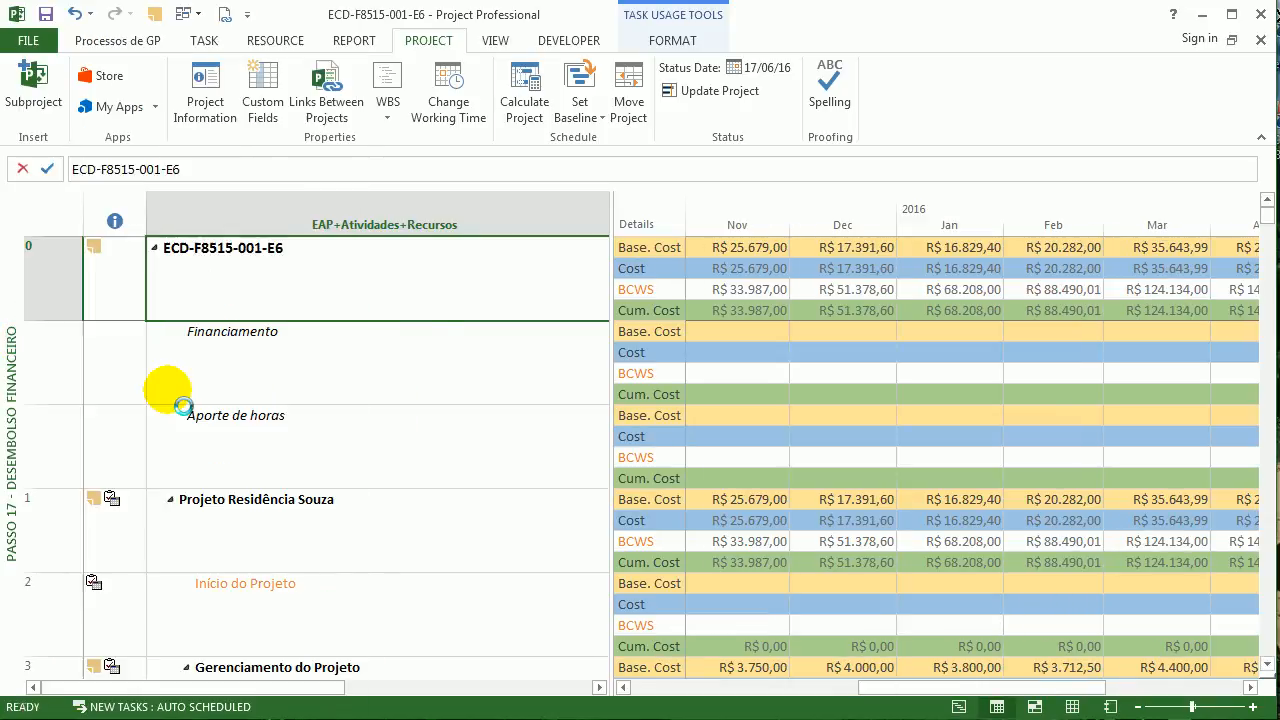
left_click(439, 600)
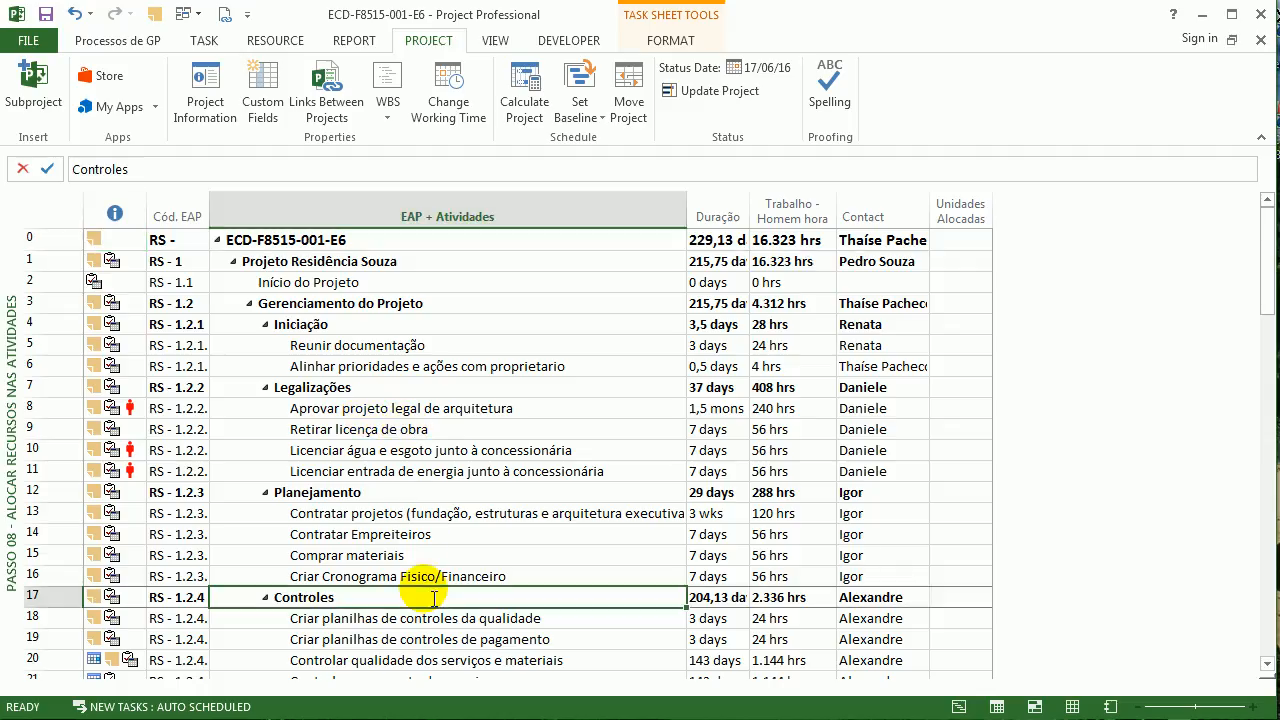
scroll(439, 600, "down", 2)
scroll(435, 598, "down", 3)
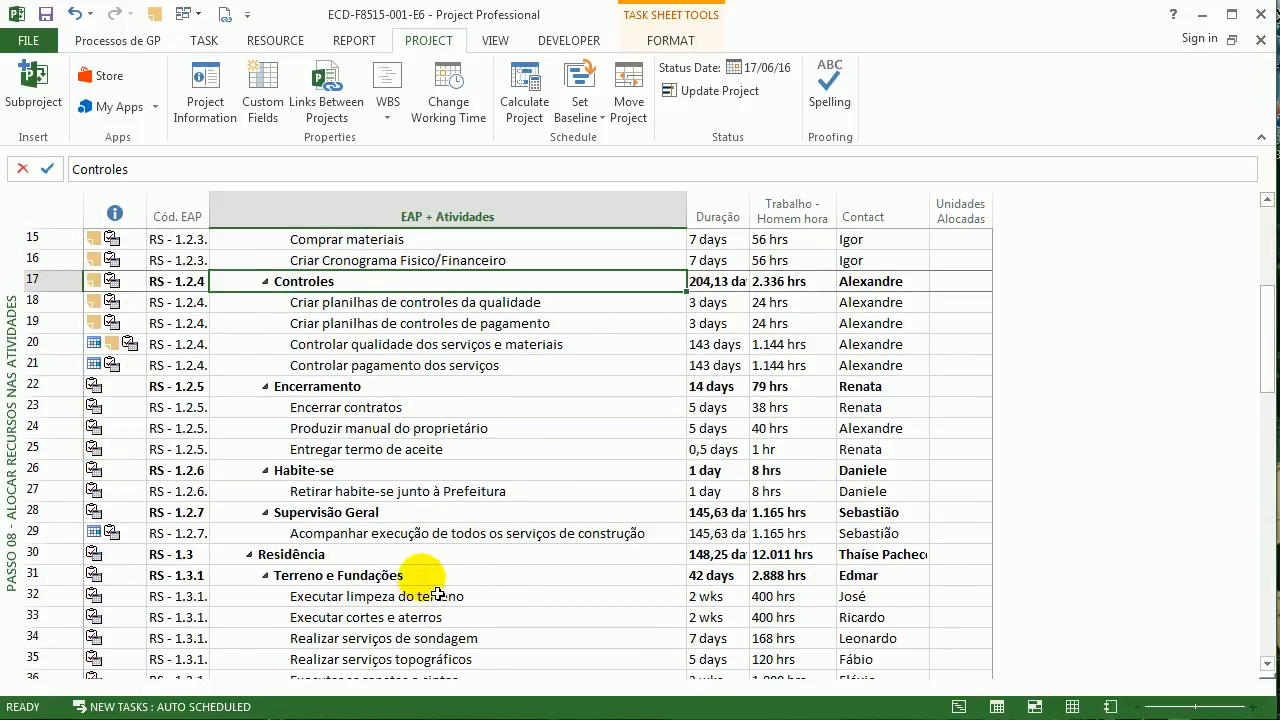
Assign the Impostos resource to the task Acompanhar execução de todos os serviços de construção
left_click(484, 538)
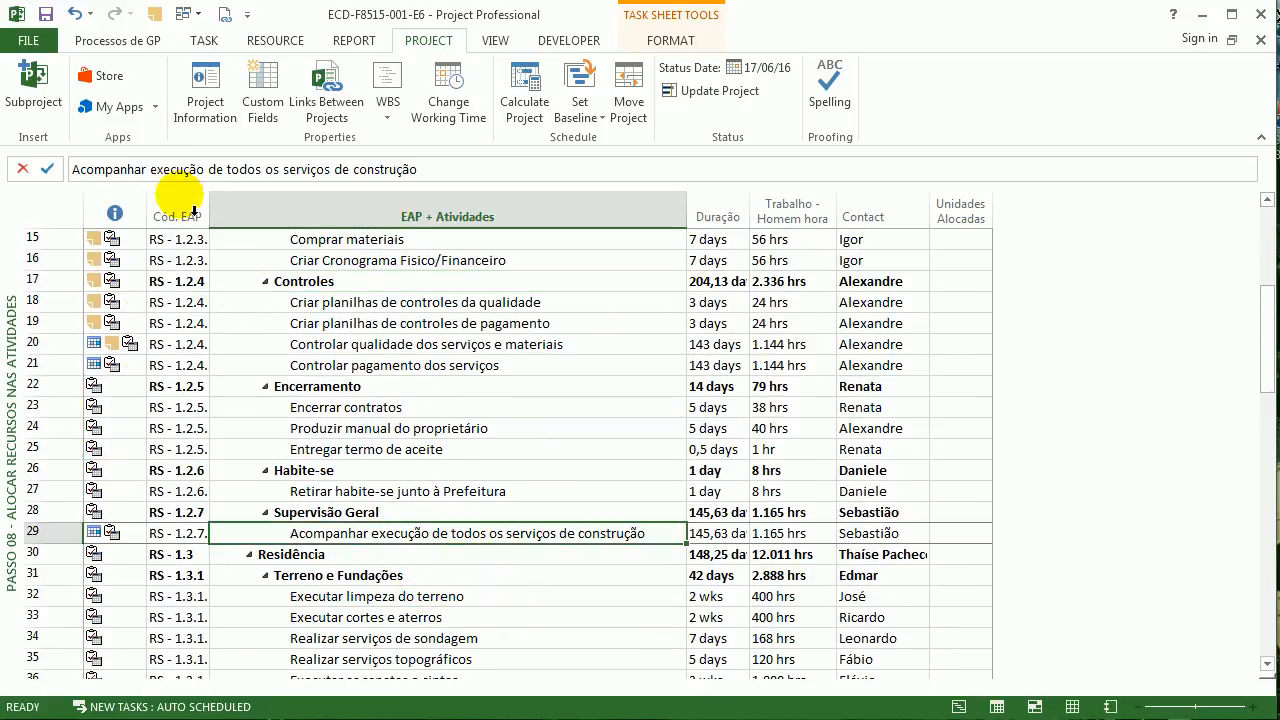
left_click(303, 44)
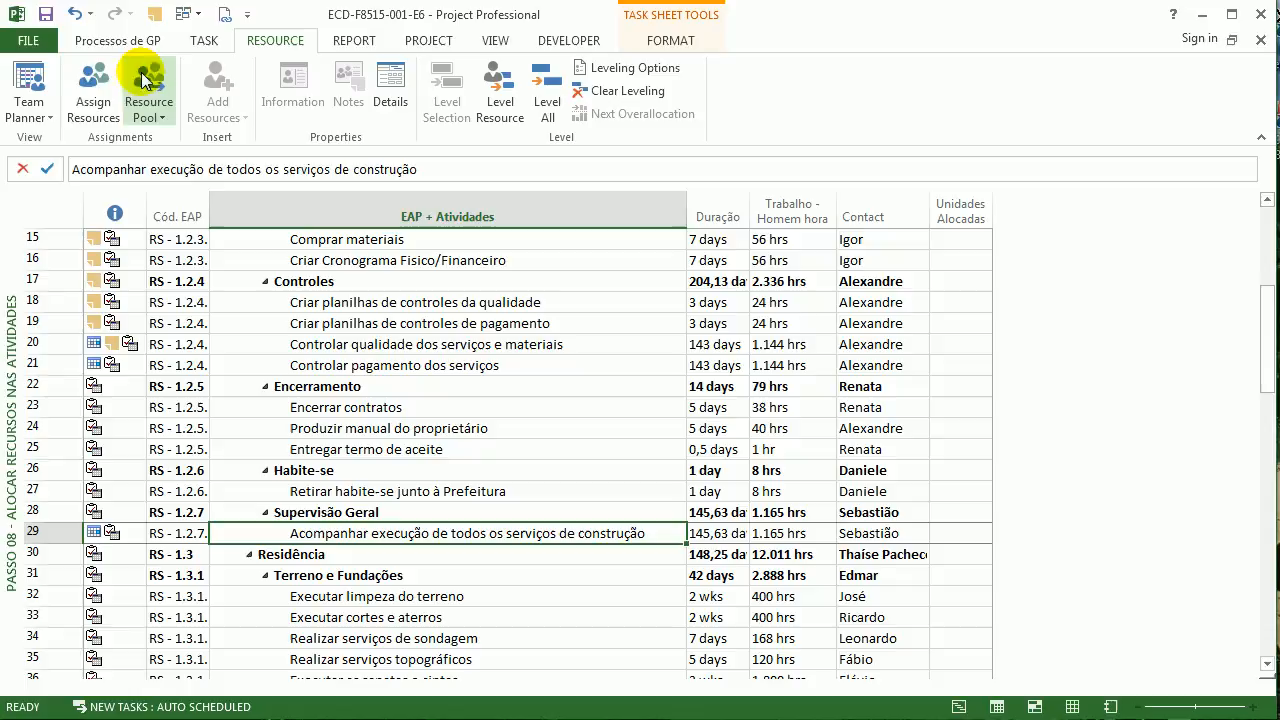
left_click(94, 95)
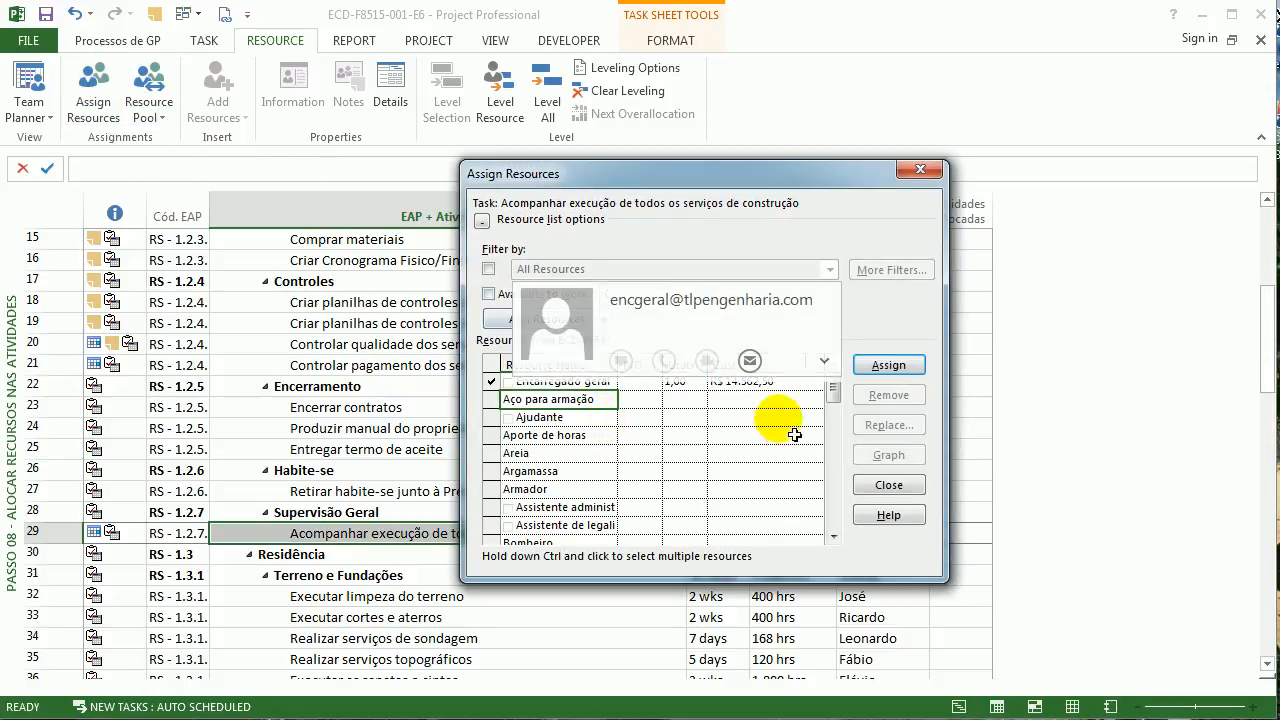
left_click_drag(829, 396, 830, 460)
left_click(518, 472)
left_click(868, 366)
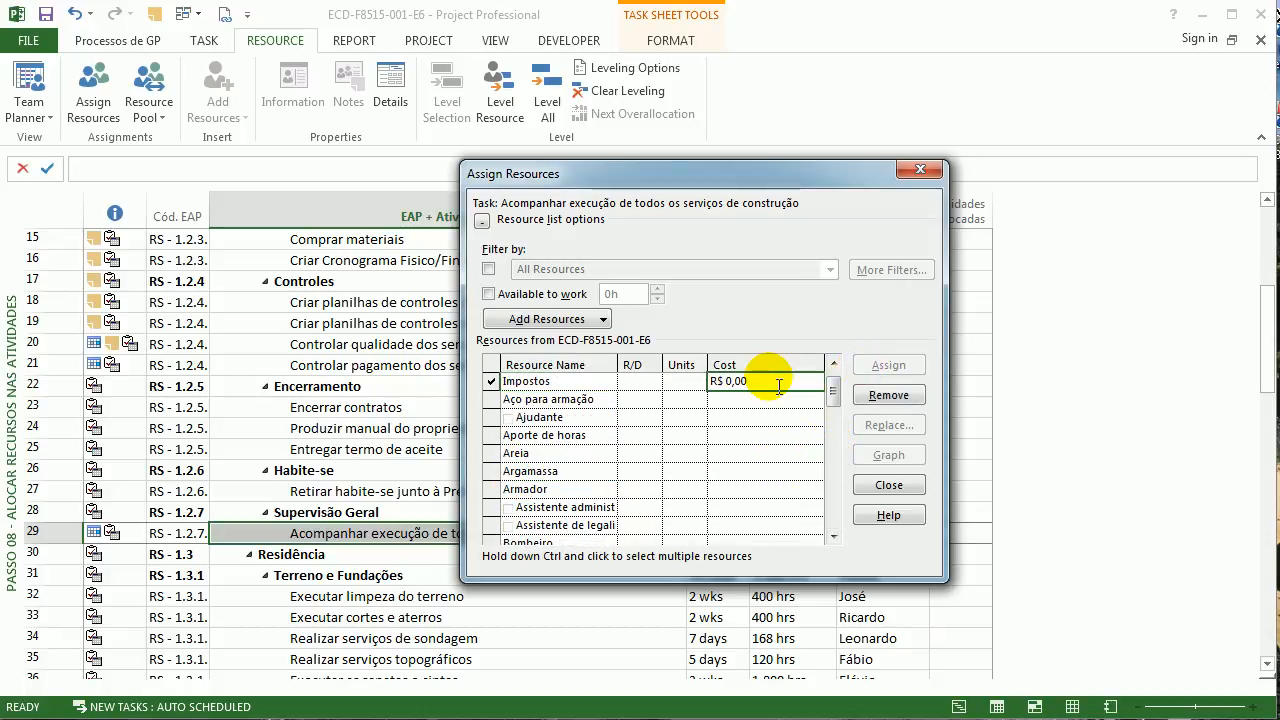
Set the Impostos assignment's cost to R$ 100.000,00 and close the resource assignment dialog
type("100000")
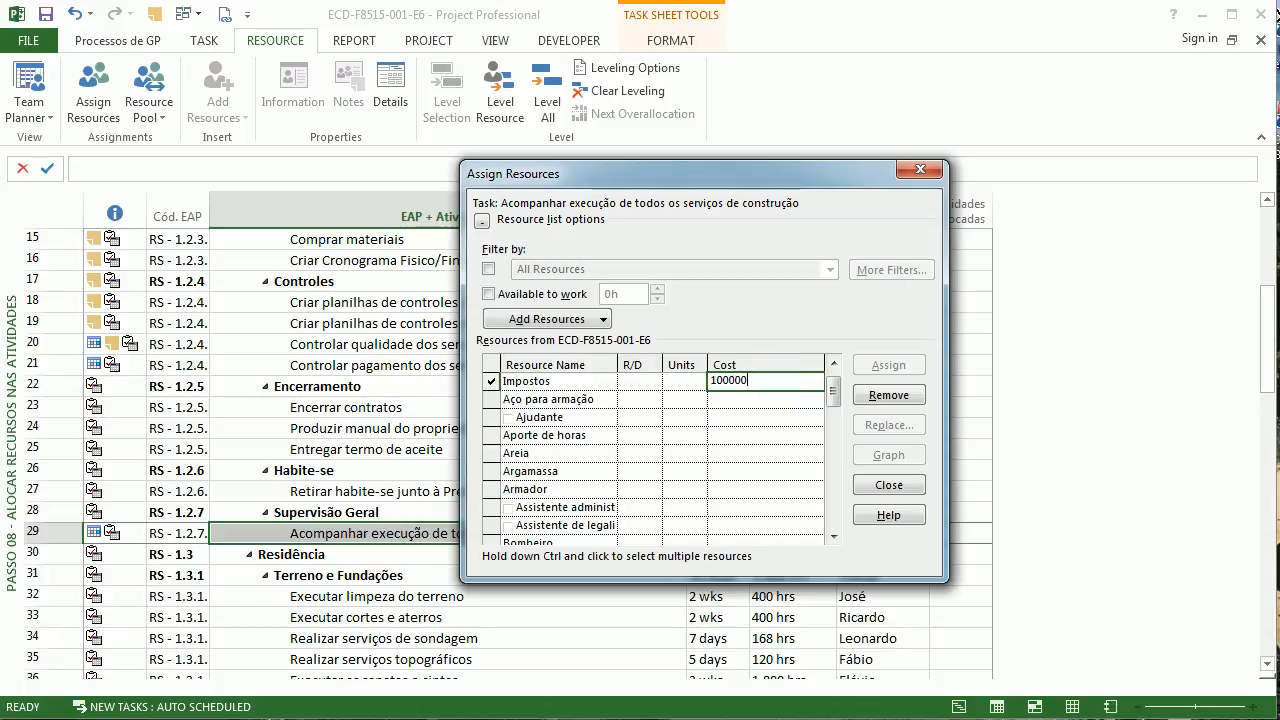
key("Return")
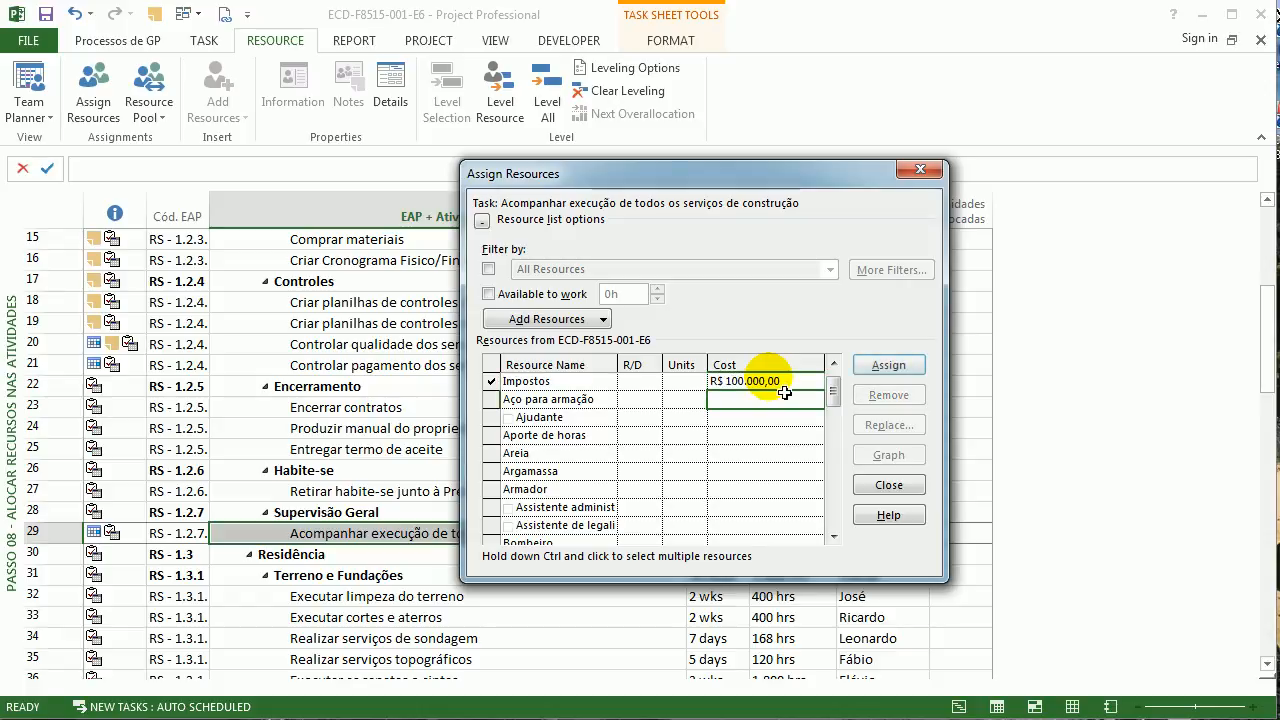
left_click(831, 366)
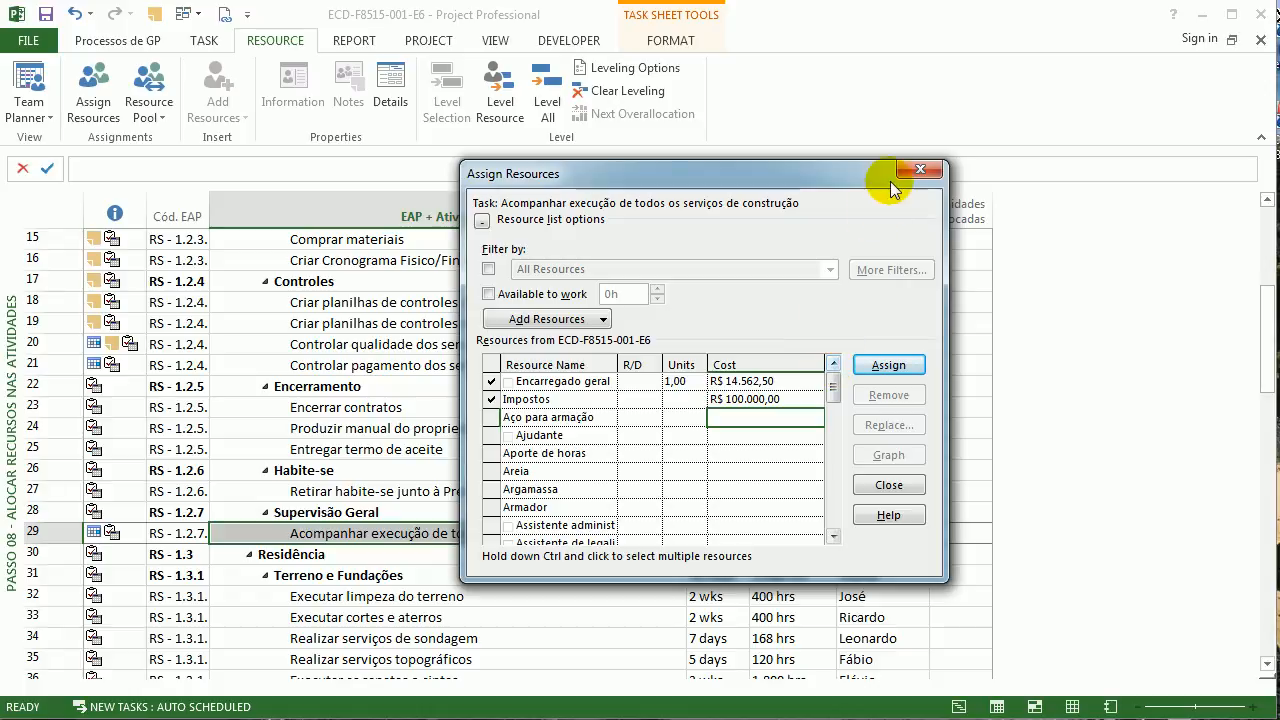
left_click(918, 169)
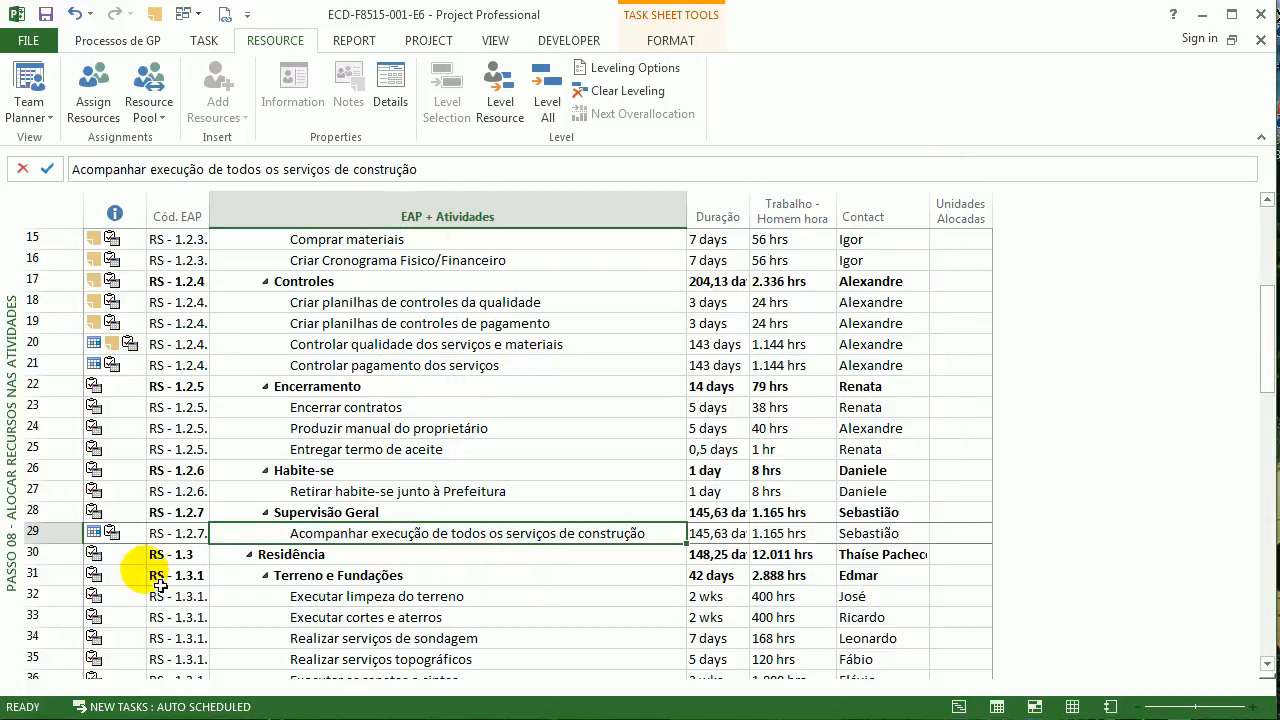
Return to the Passo 17 - Desembolso Financeiro view and select the project summary row ECD-F8515-001-E6
right_click(5, 255)
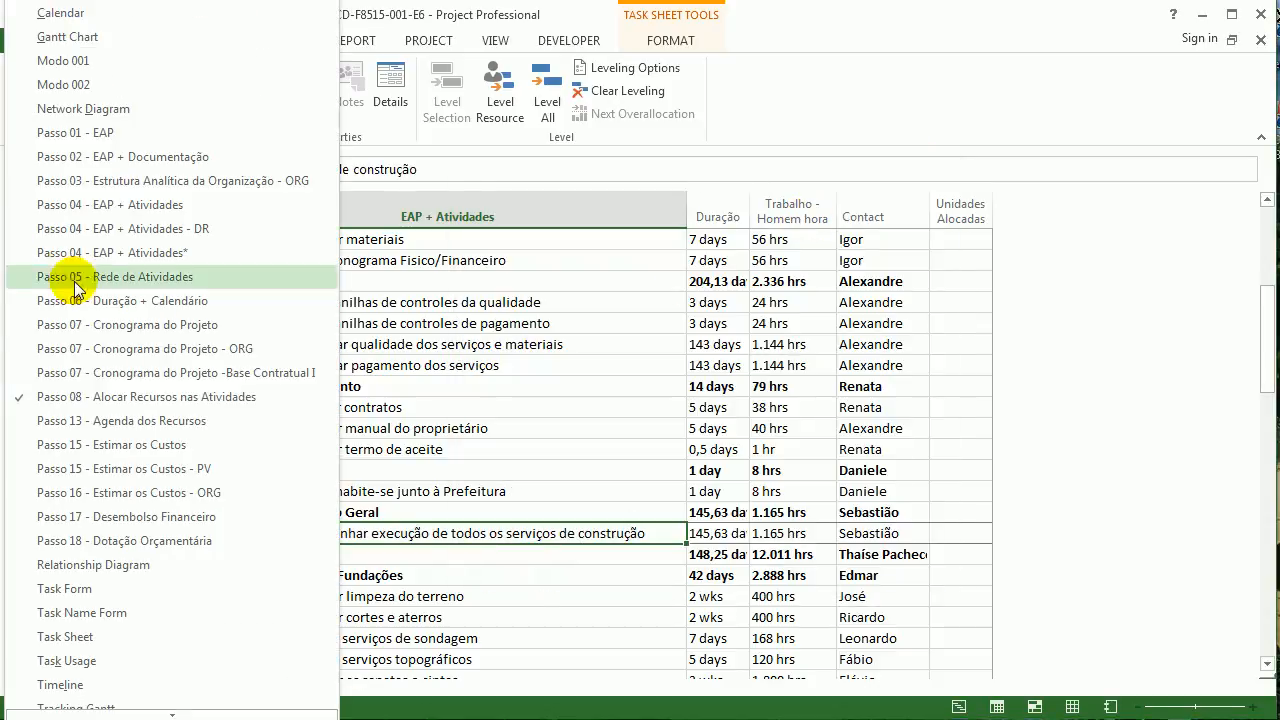
left_click(210, 519)
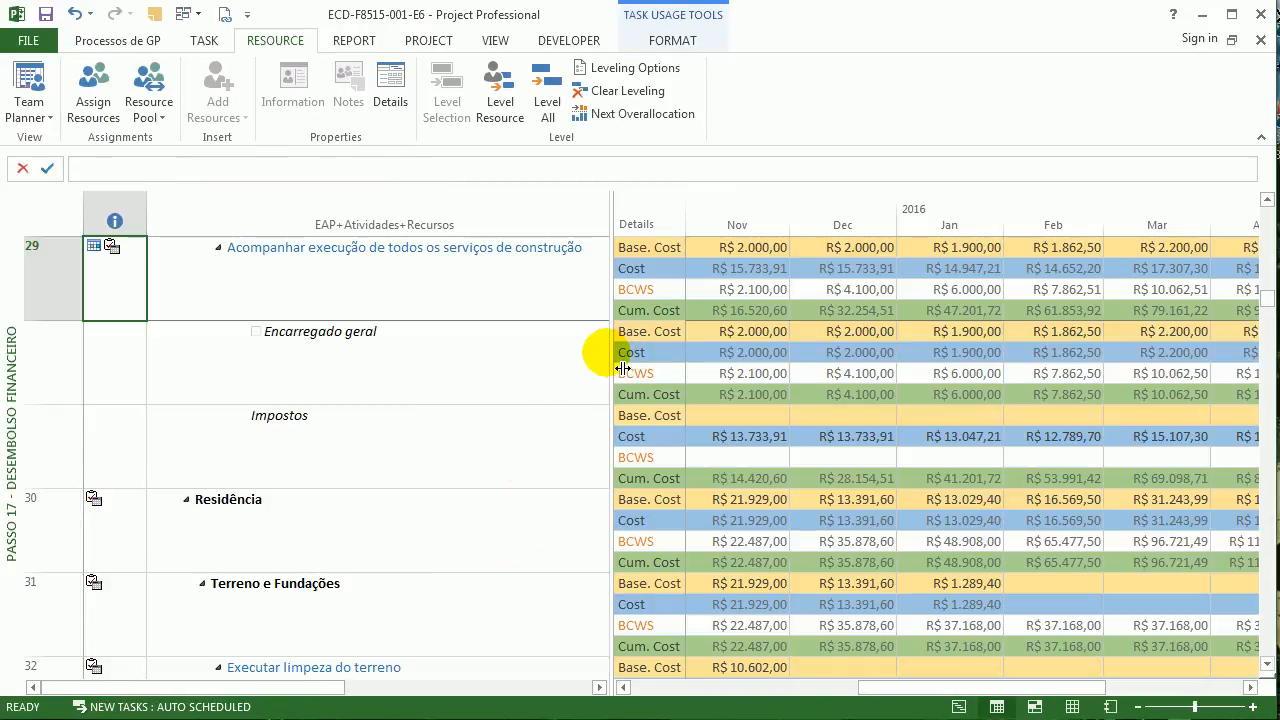
scroll(314, 410, "up", 10)
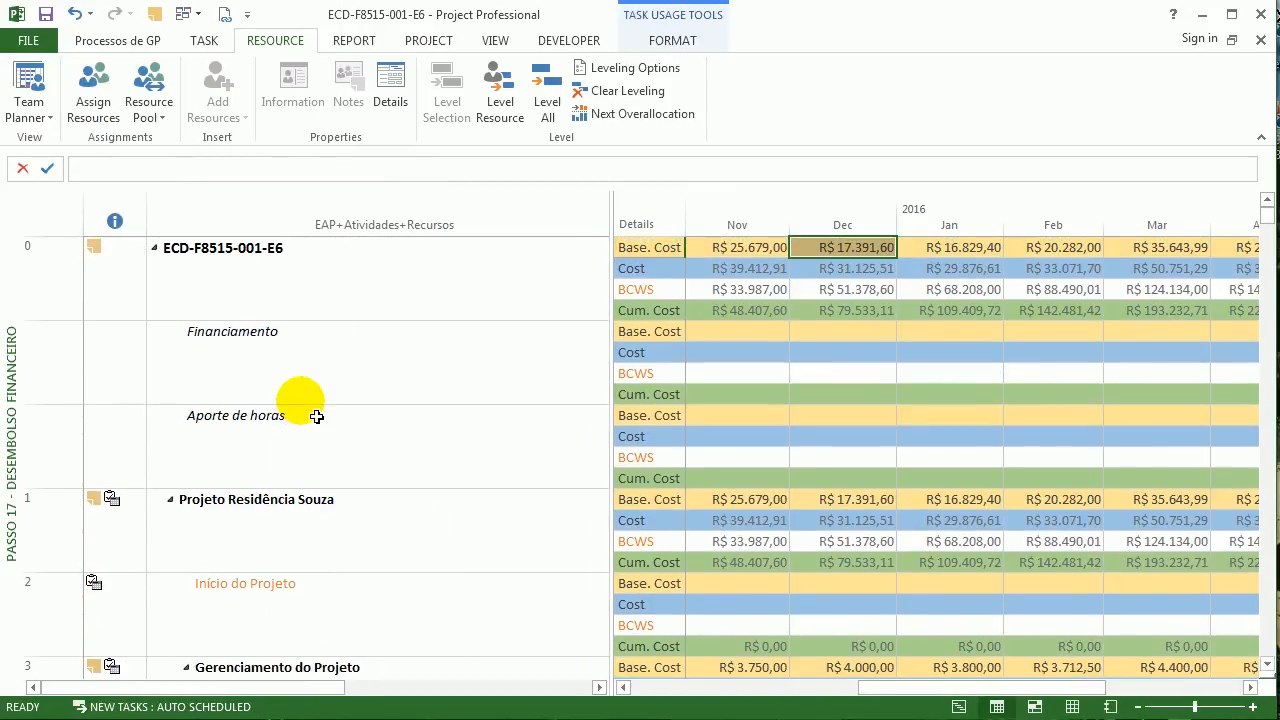
left_click(371, 251)
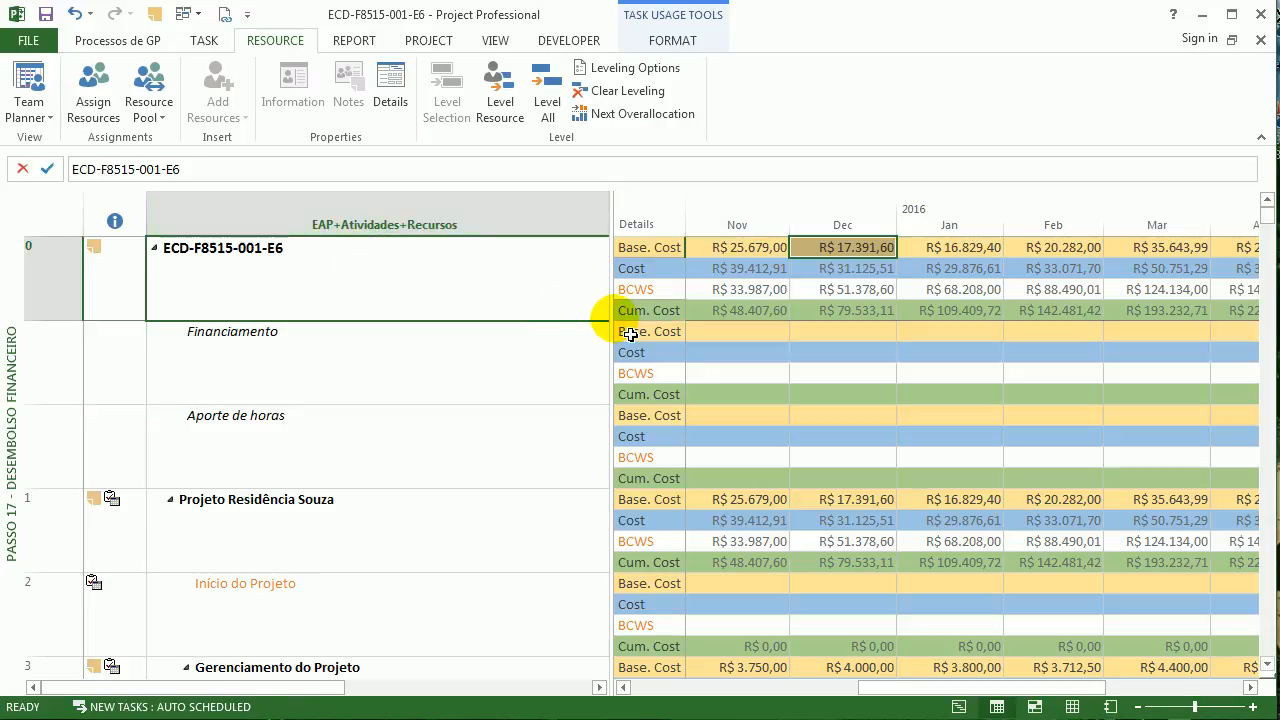
Enlarge the monthly grid and compare the Base. Cost, Cost, BCWS and Cum. Cost values of ECD-F8515-001-E6
left_click_drag(628, 335, 286, 334)
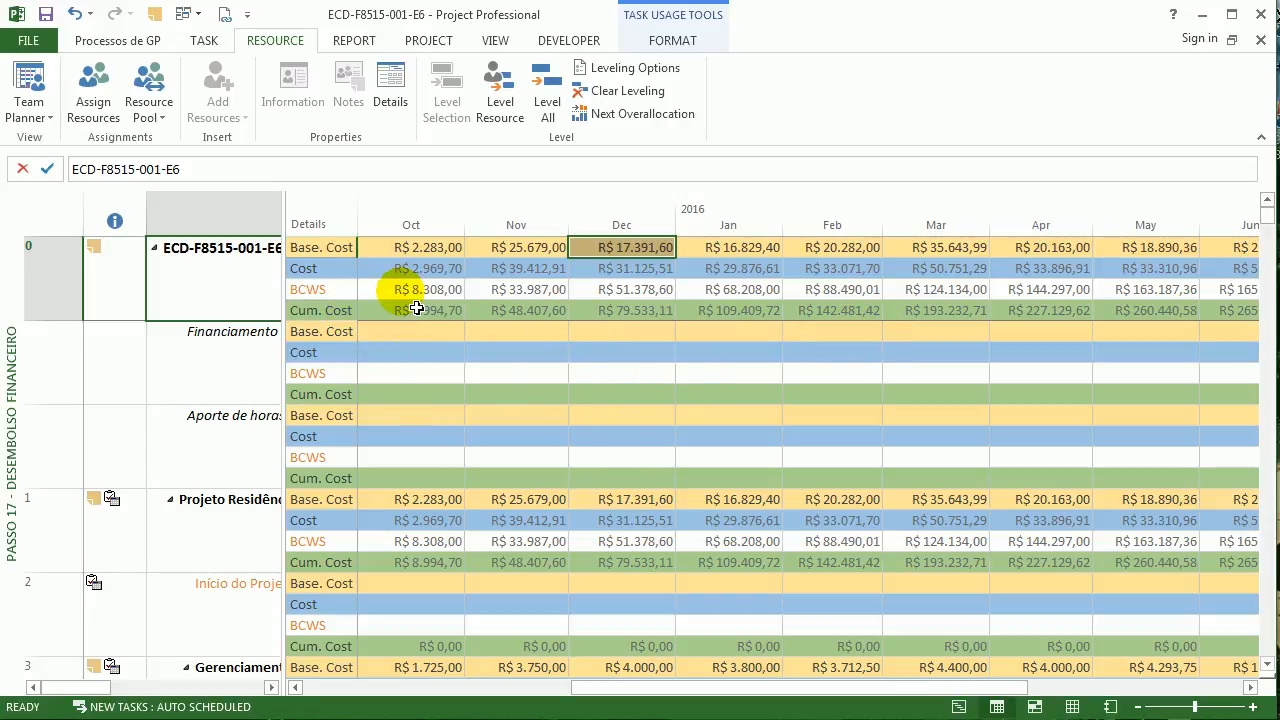
left_click_drag(416, 308, 1183, 320)
left_click(864, 358)
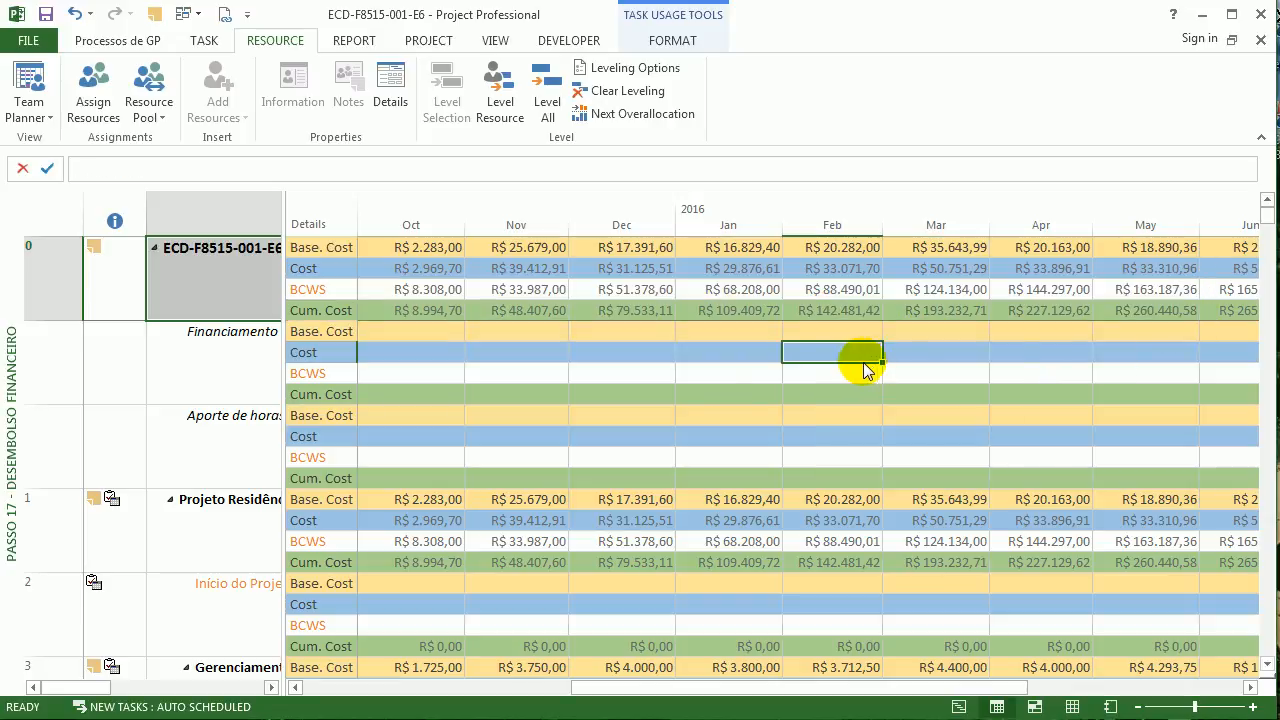
Copy the Base. Cost, Cost, BCWS and Cum. Cost values of ECD-F8515-001-E6 from August through June 2016
left_click_drag(592, 688, 588, 692)
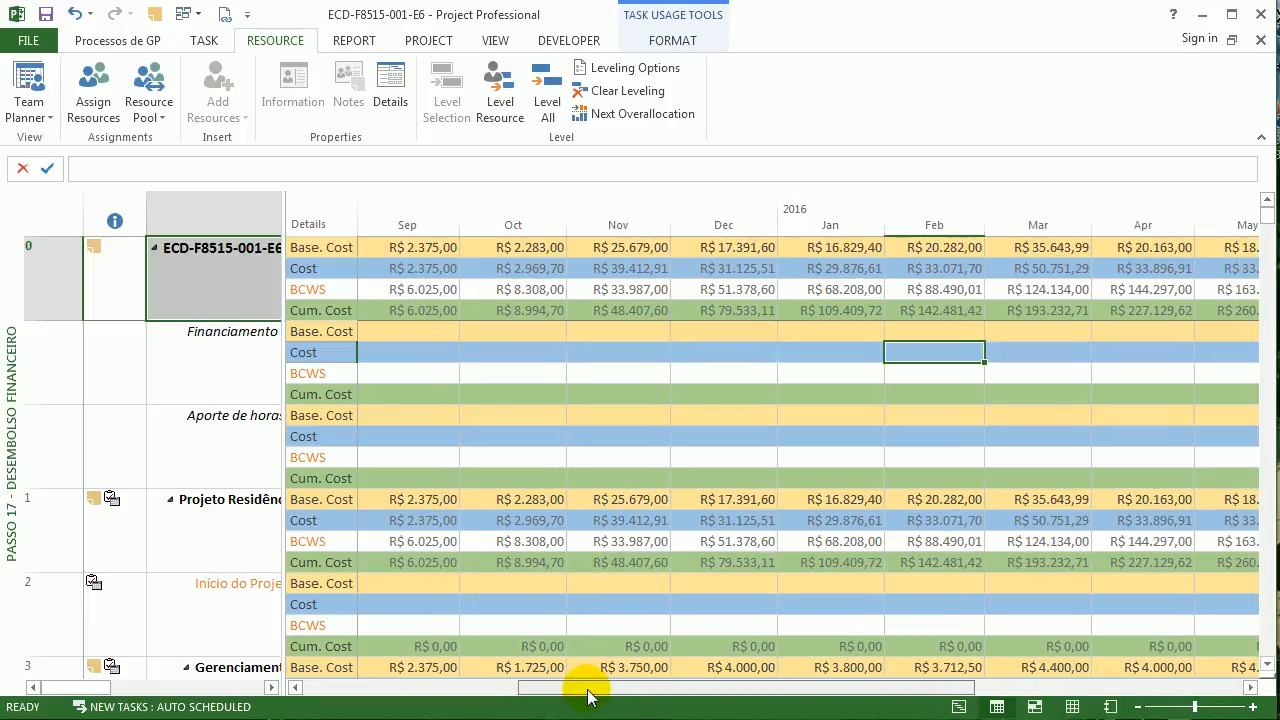
left_click(296, 688)
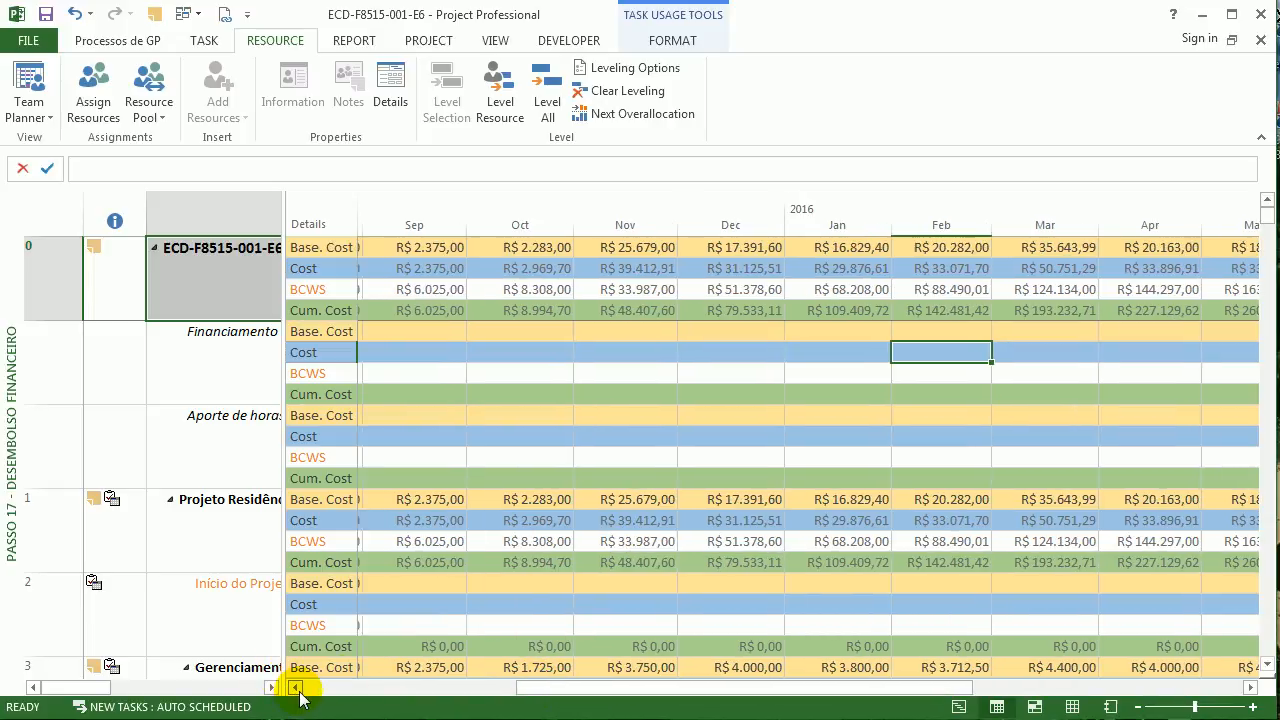
left_click(296, 688)
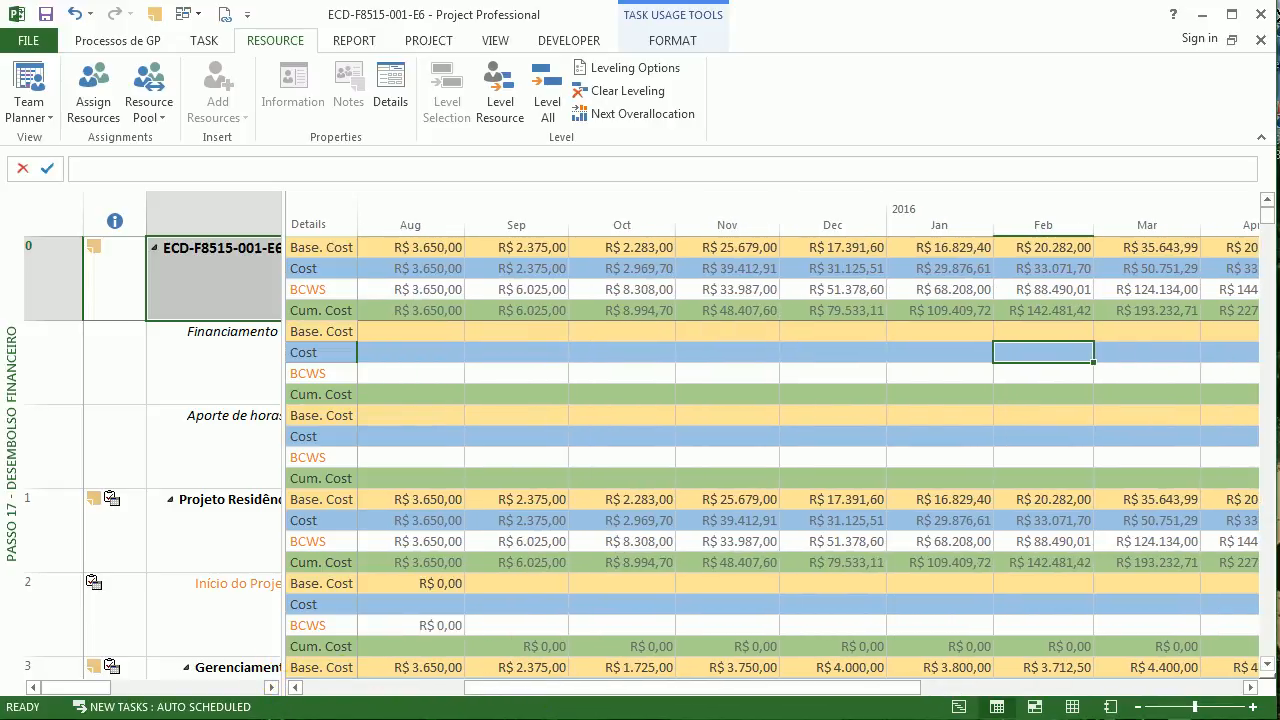
left_click(296, 688)
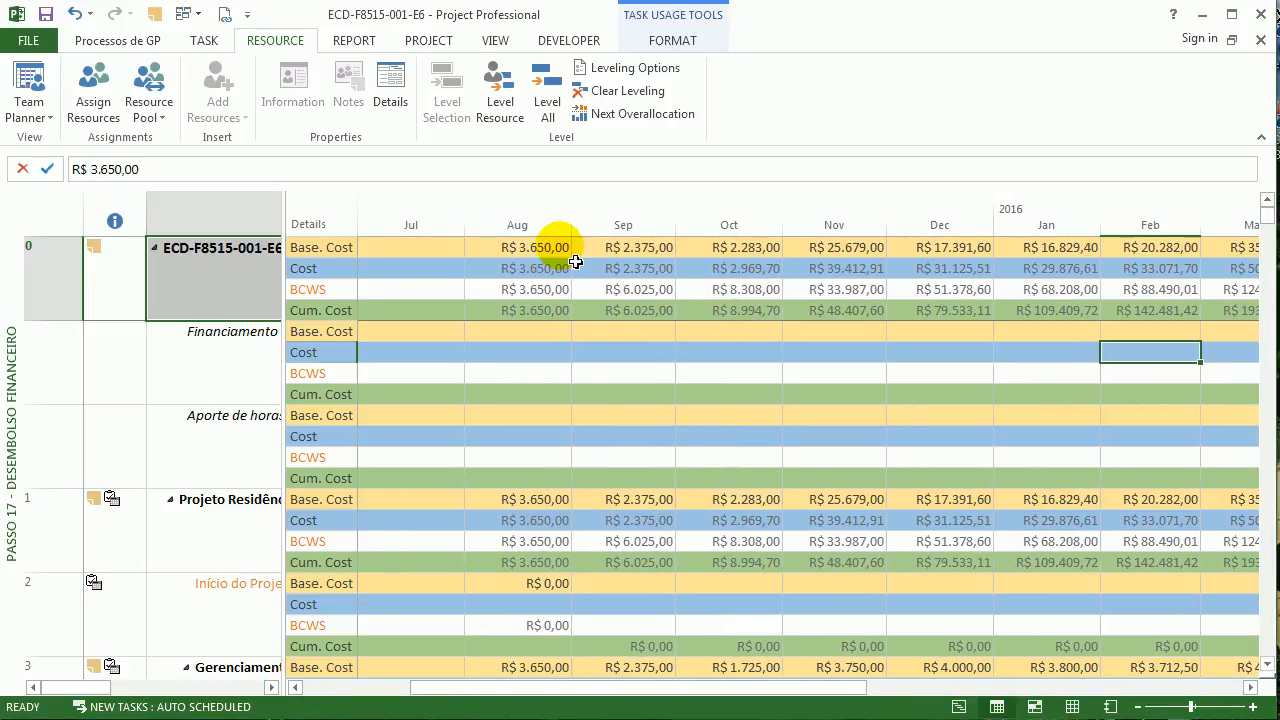
left_click_drag(576, 260, 773, 323)
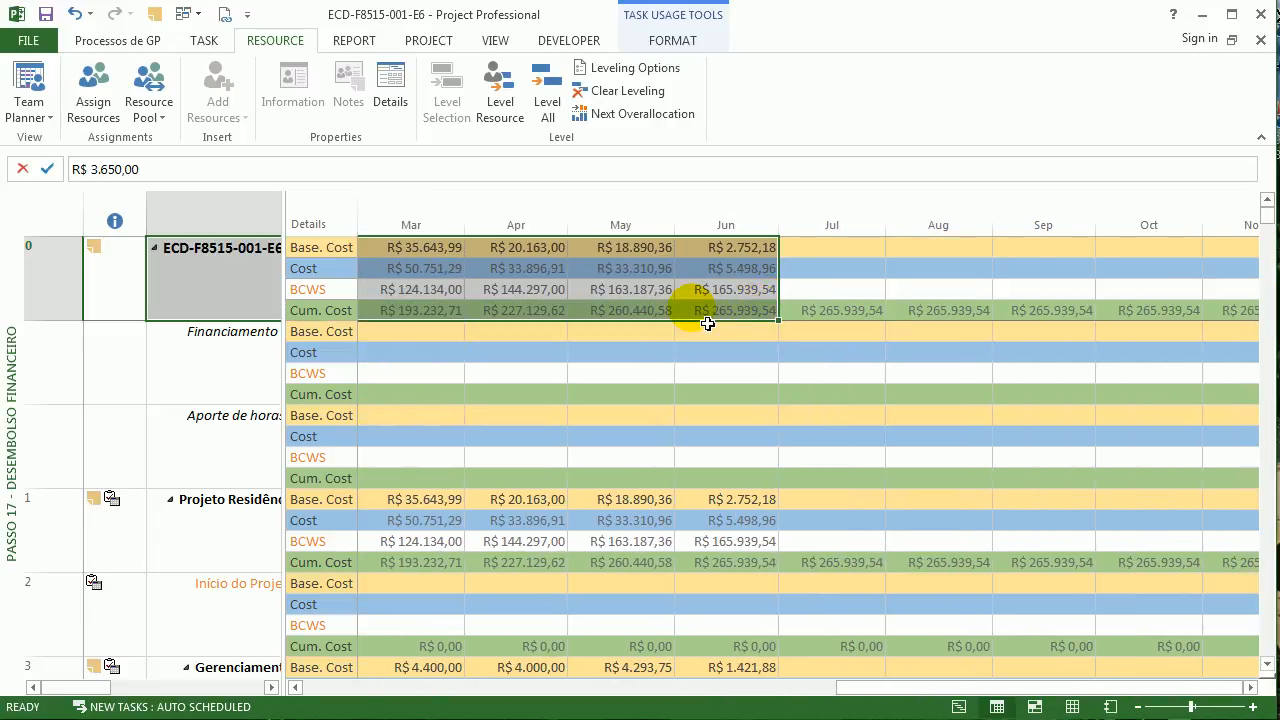
key("ctrl+c")
Switch to Excel and create a blank workbook
left_click(503, 719)
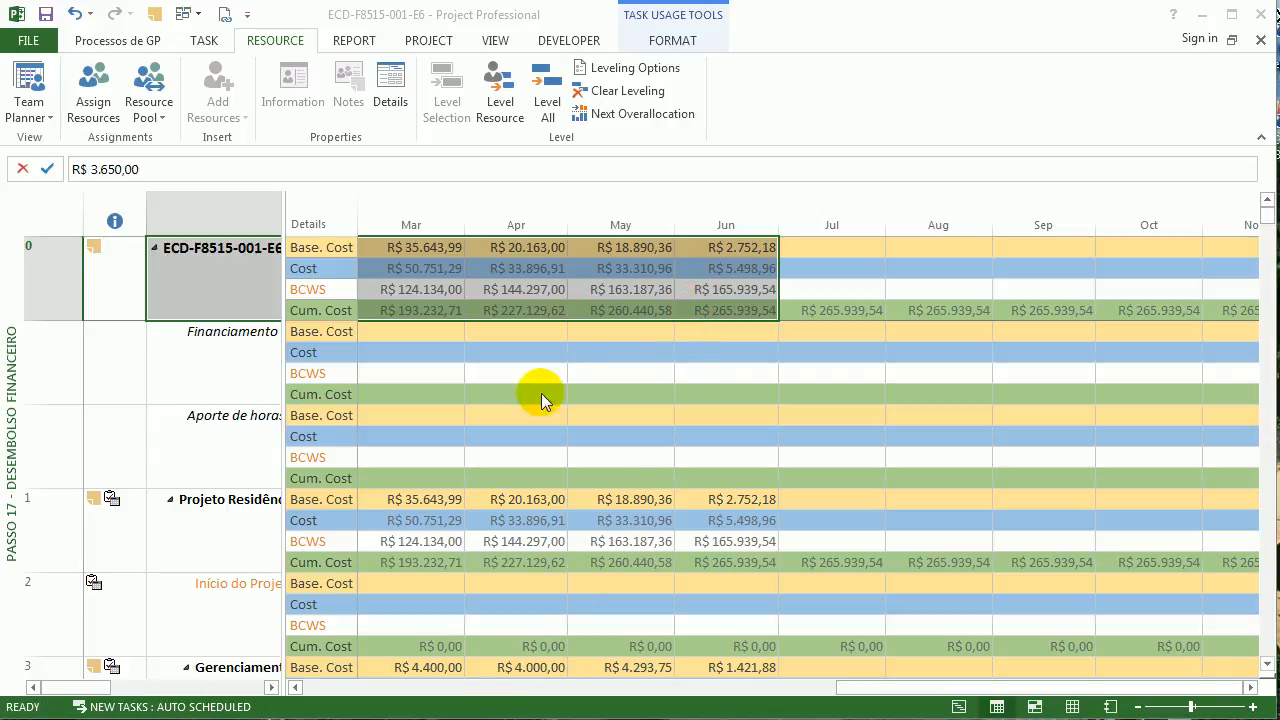
left_click(565, 337)
left_click_drag(917, 318, 347, 220)
left_click_drag(347, 220, 577, 318)
right_click(505, 718)
left_click(489, 650)
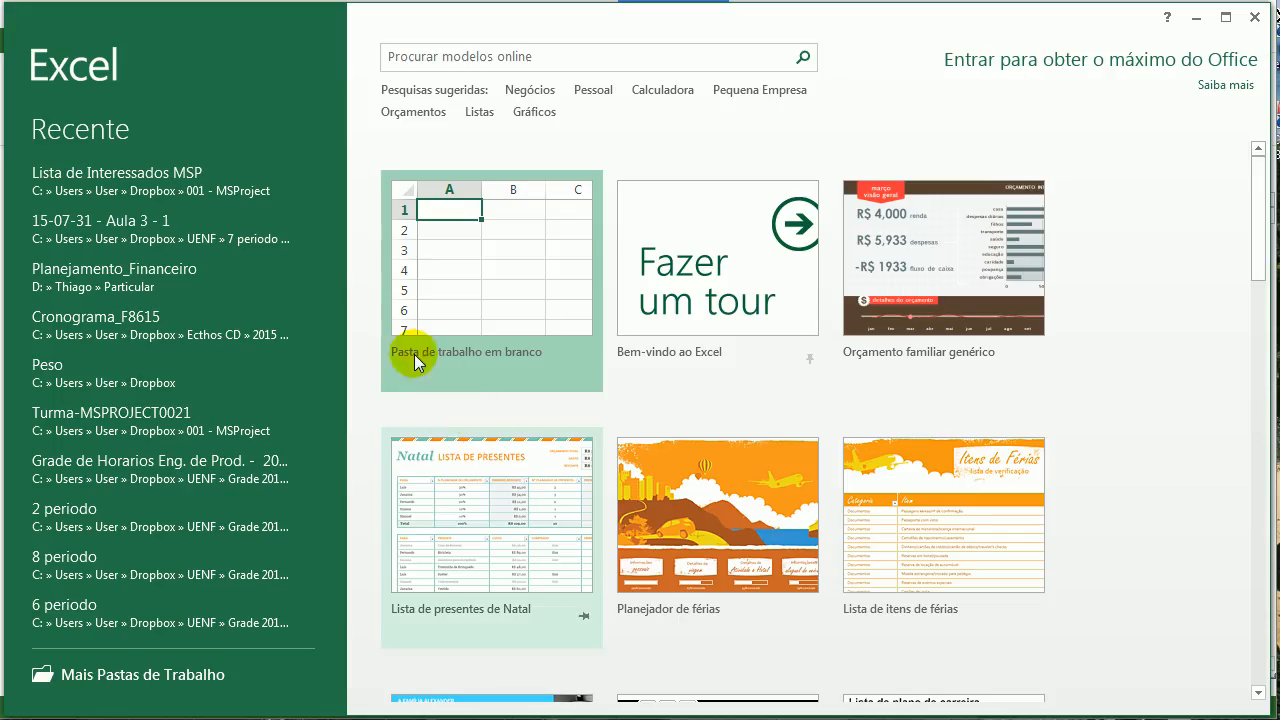
left_click(463, 247)
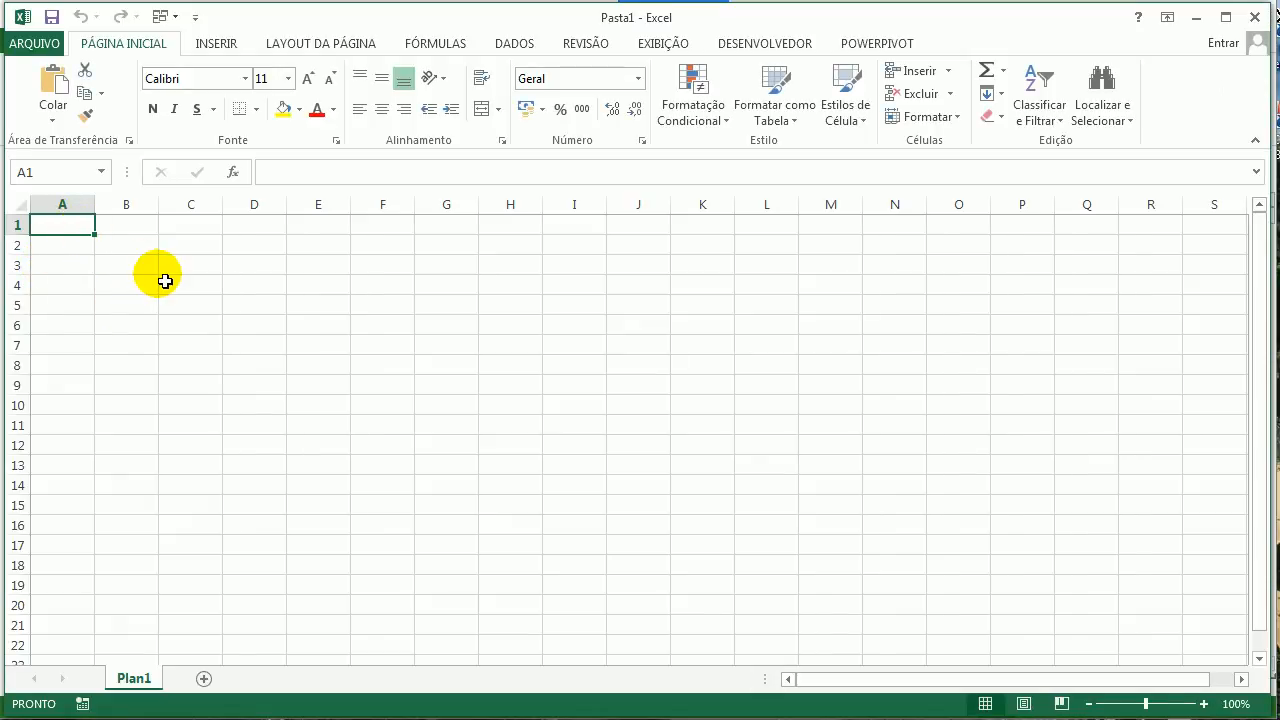
Enter the row labels Baseline cost, cost, bcws and cum. Cost in cells A1 to A4, matching the order of the project's cost rows
type("Bse")
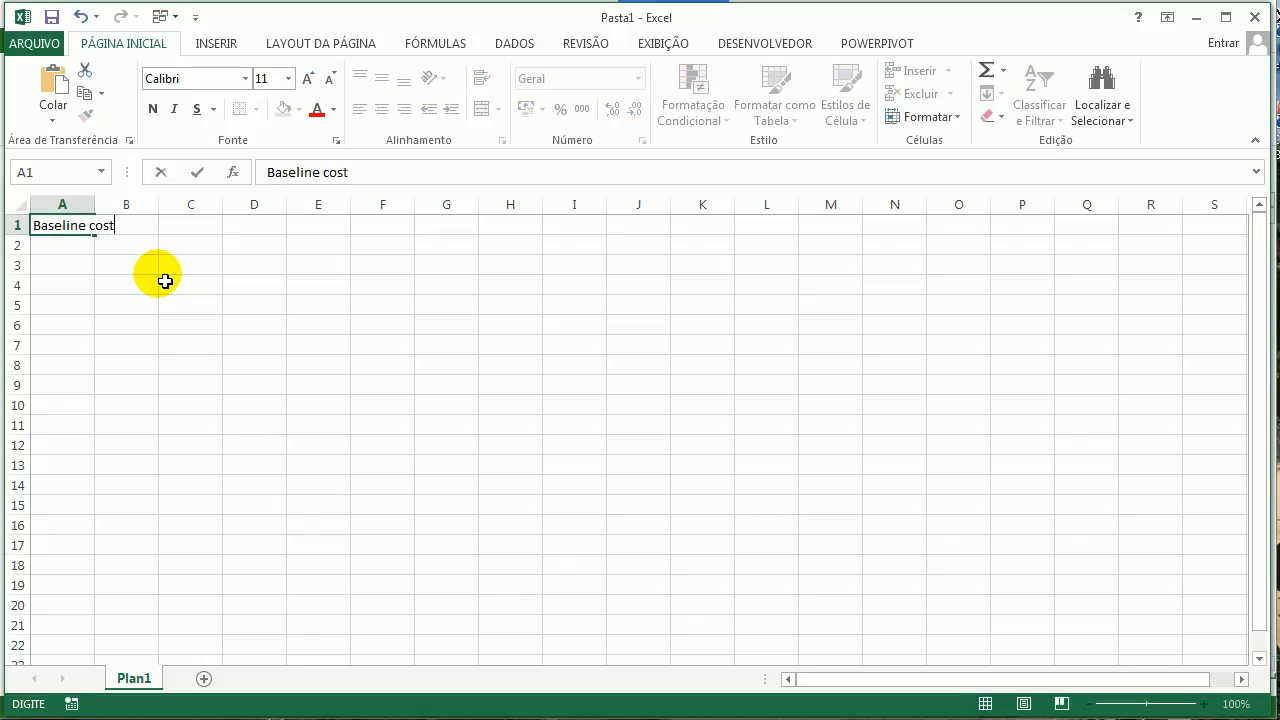
key("Return")
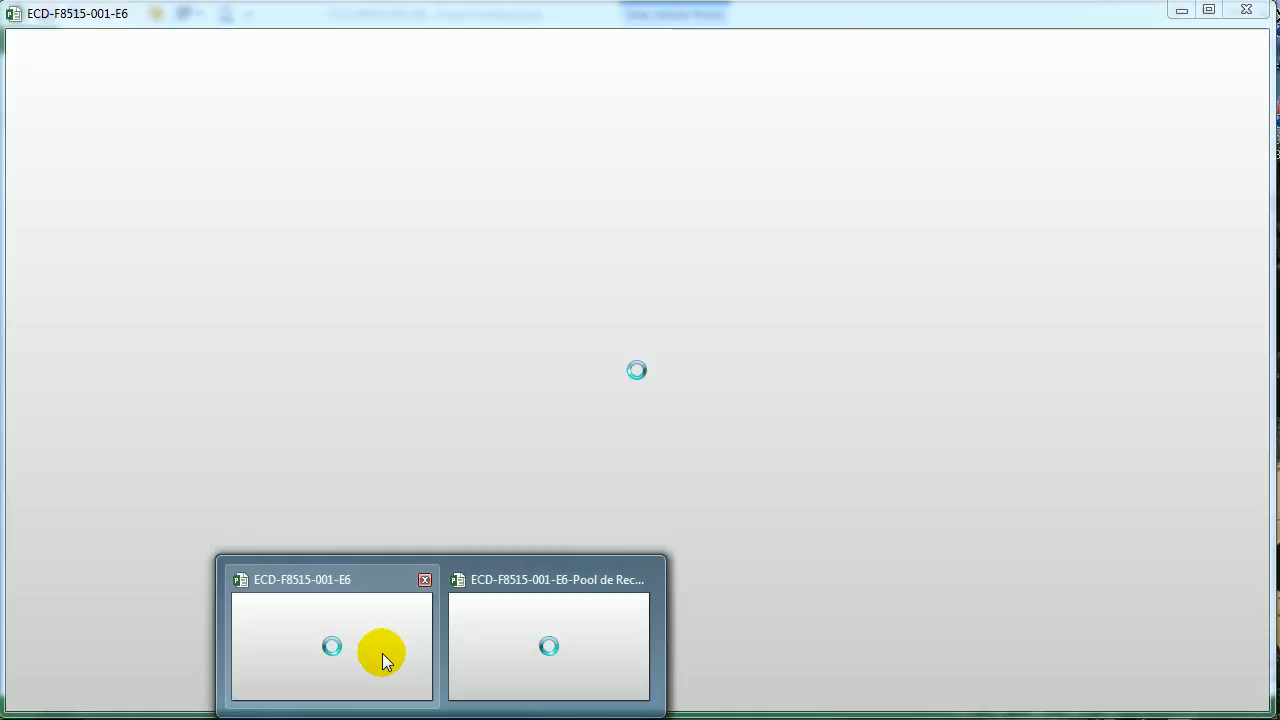
left_click(382, 653)
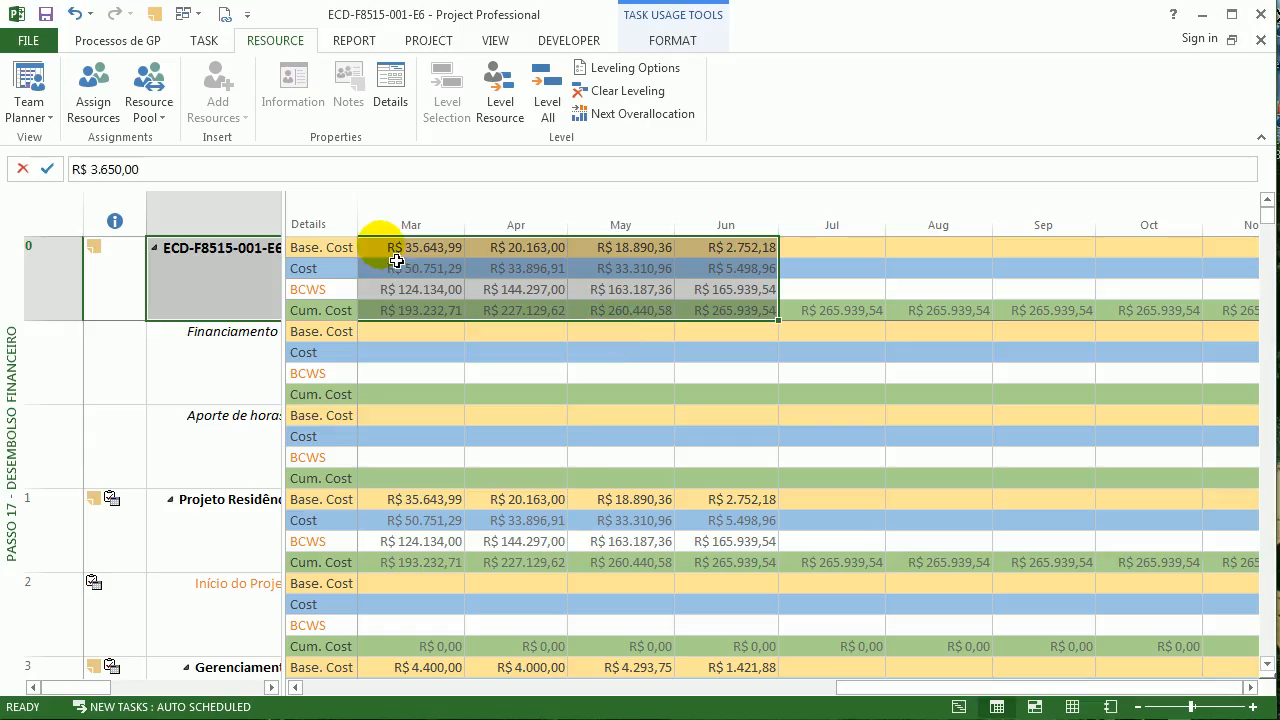
key("alt+Tab")
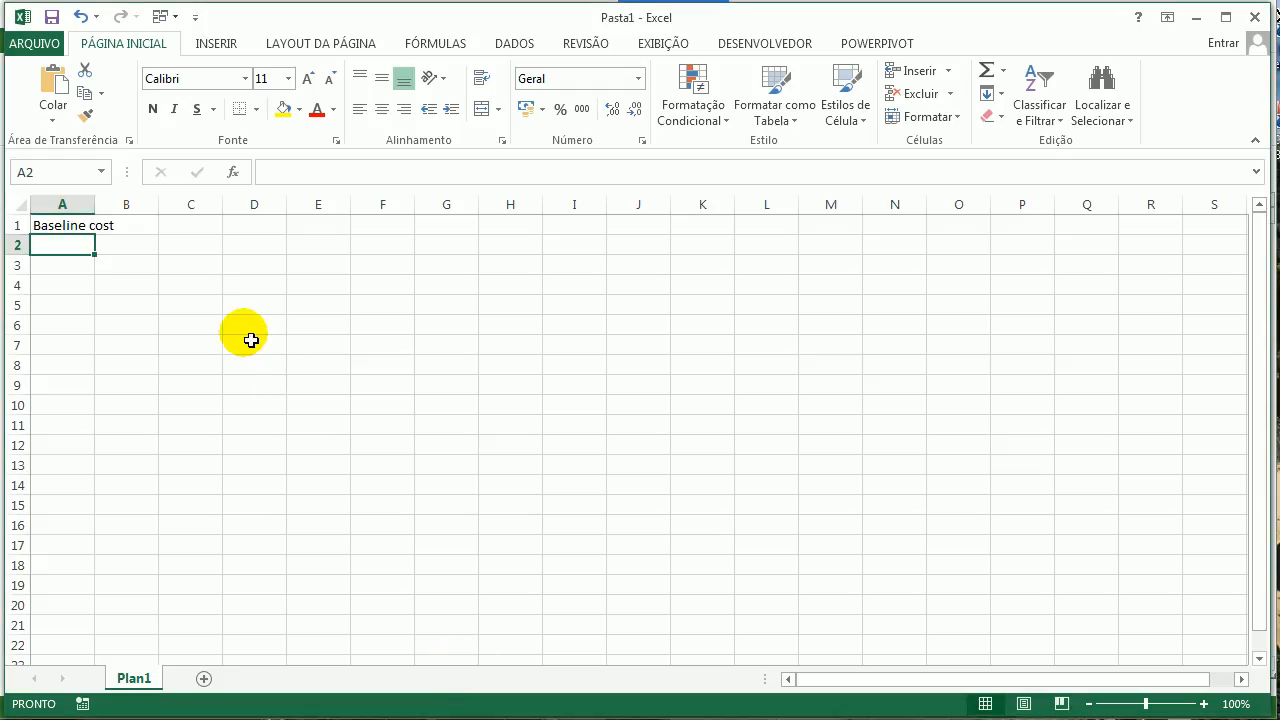
type("cost")
key("Return")
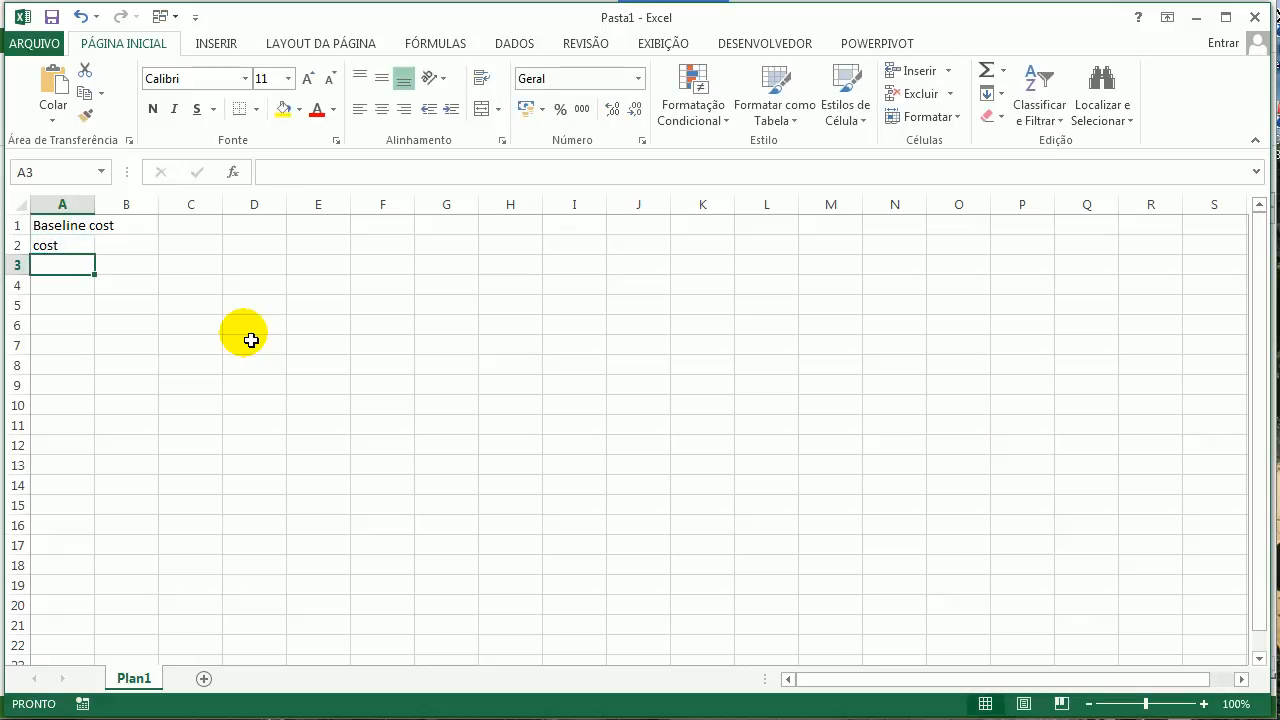
type("bcws")
key("Return")
type("cost")
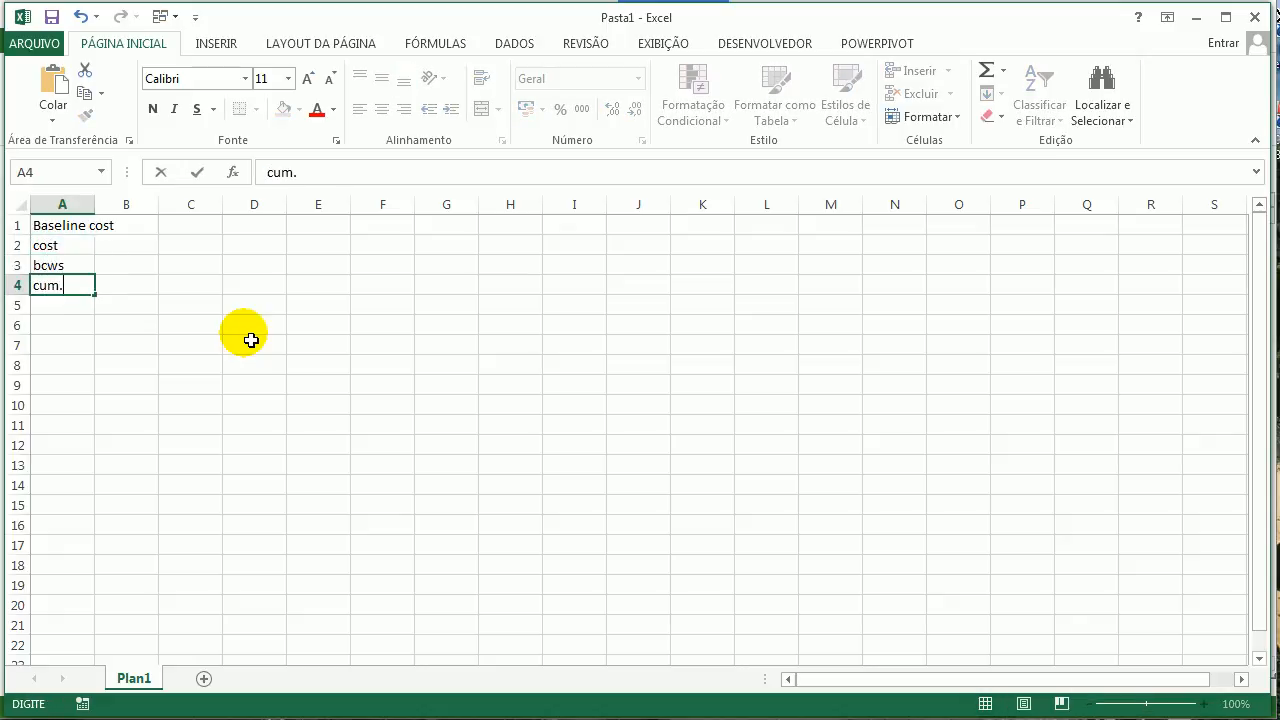
key("Return")
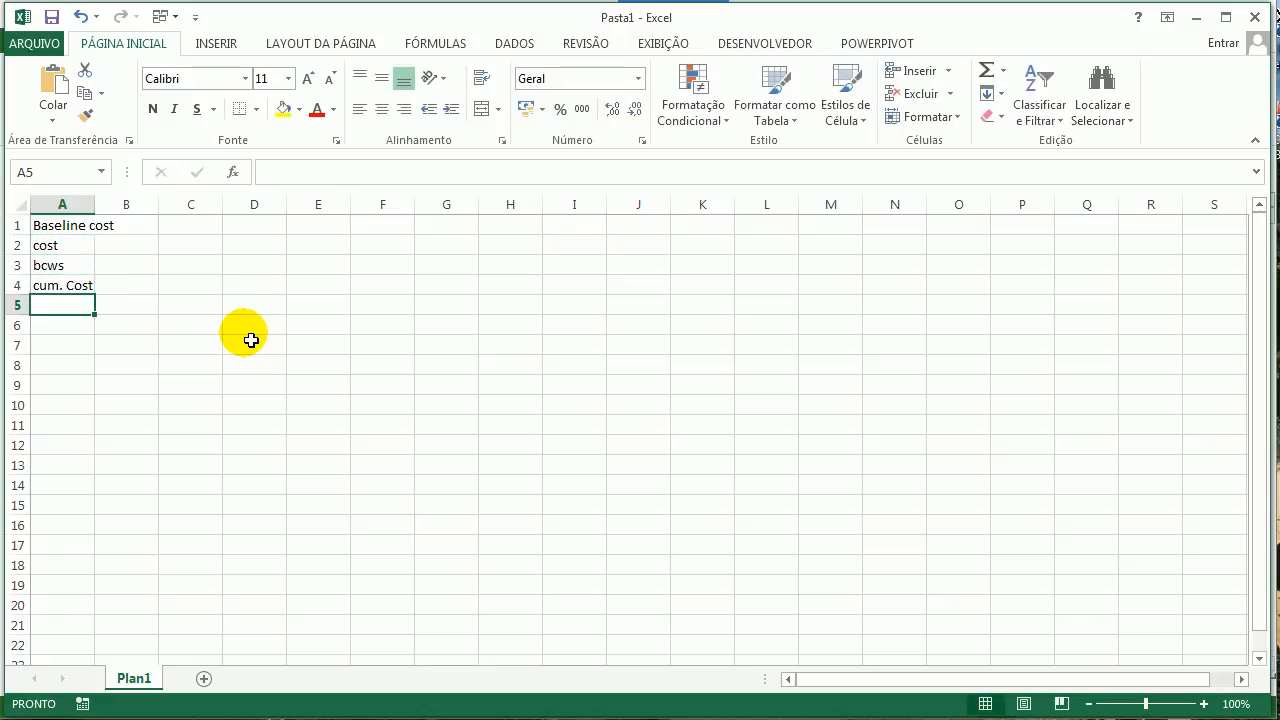
Fit column A to its labels and insert an empty row above Baseline cost
double_click(108, 210)
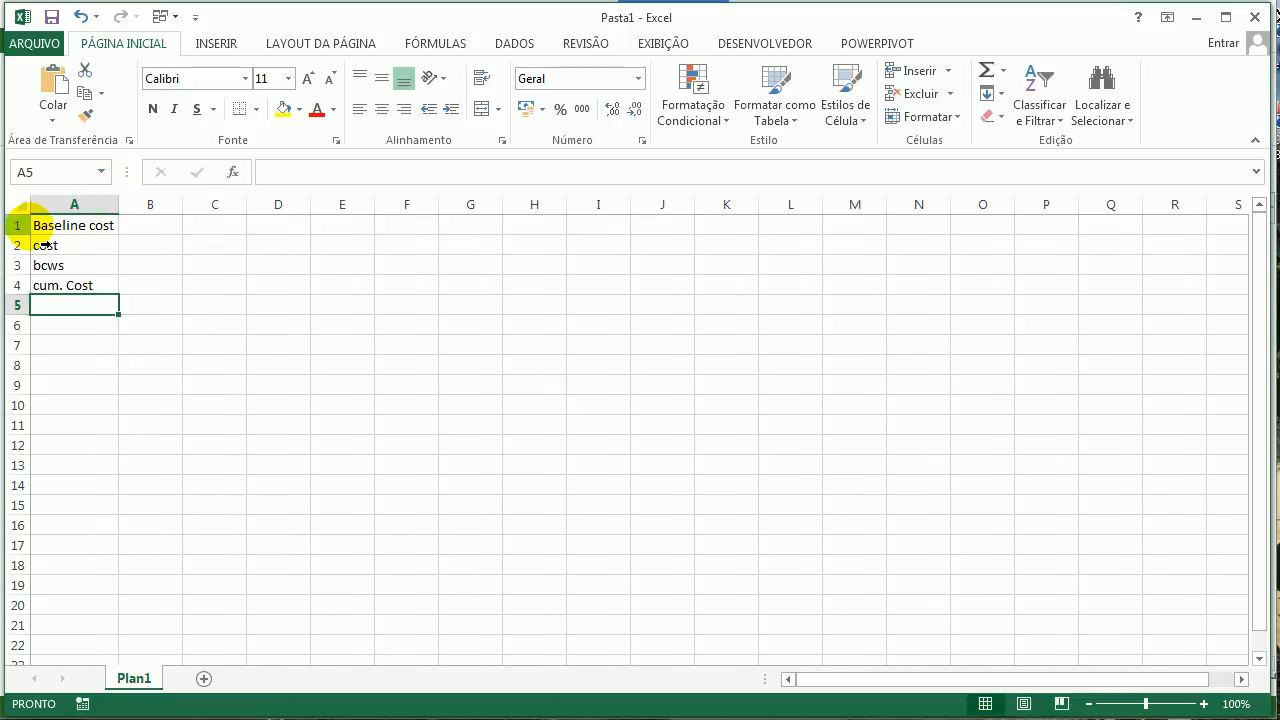
right_click(17, 224)
left_click(77, 368)
left_click(150, 265)
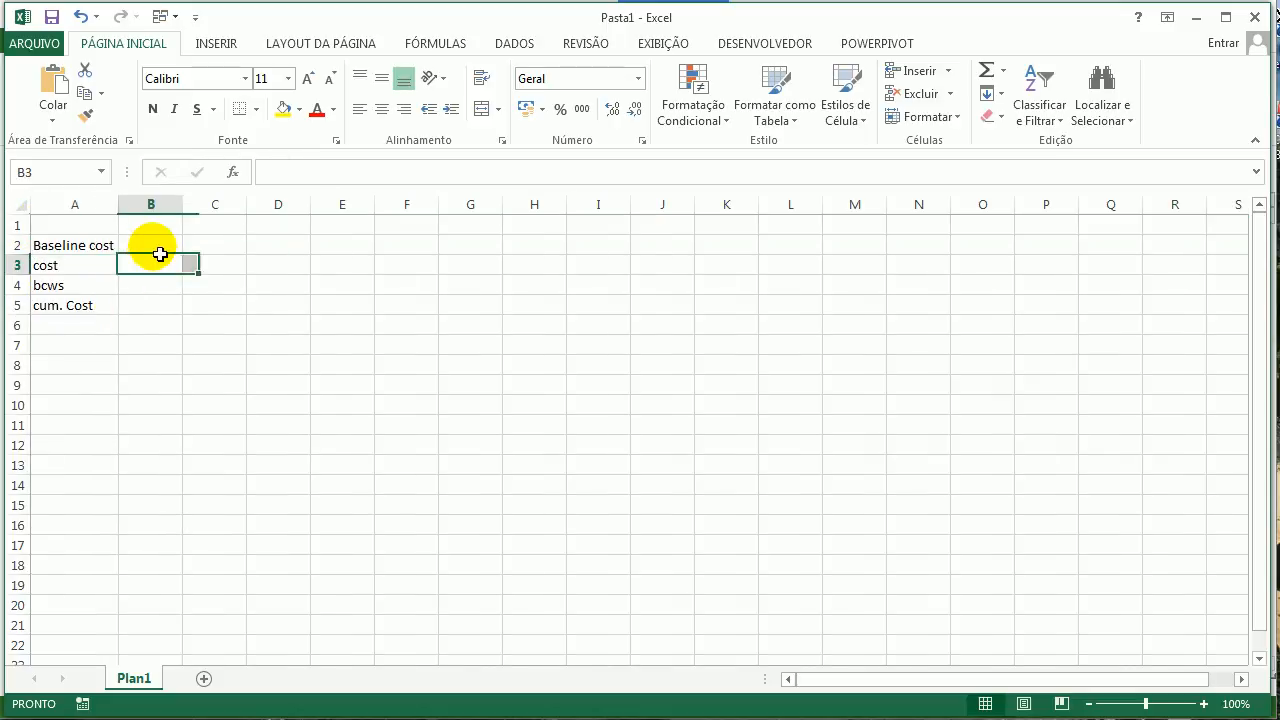
Paste the copied monthly cost values next to the row labels starting at B2, and fit all columns to their contents
left_click(161, 254)
key("ctrl+v")
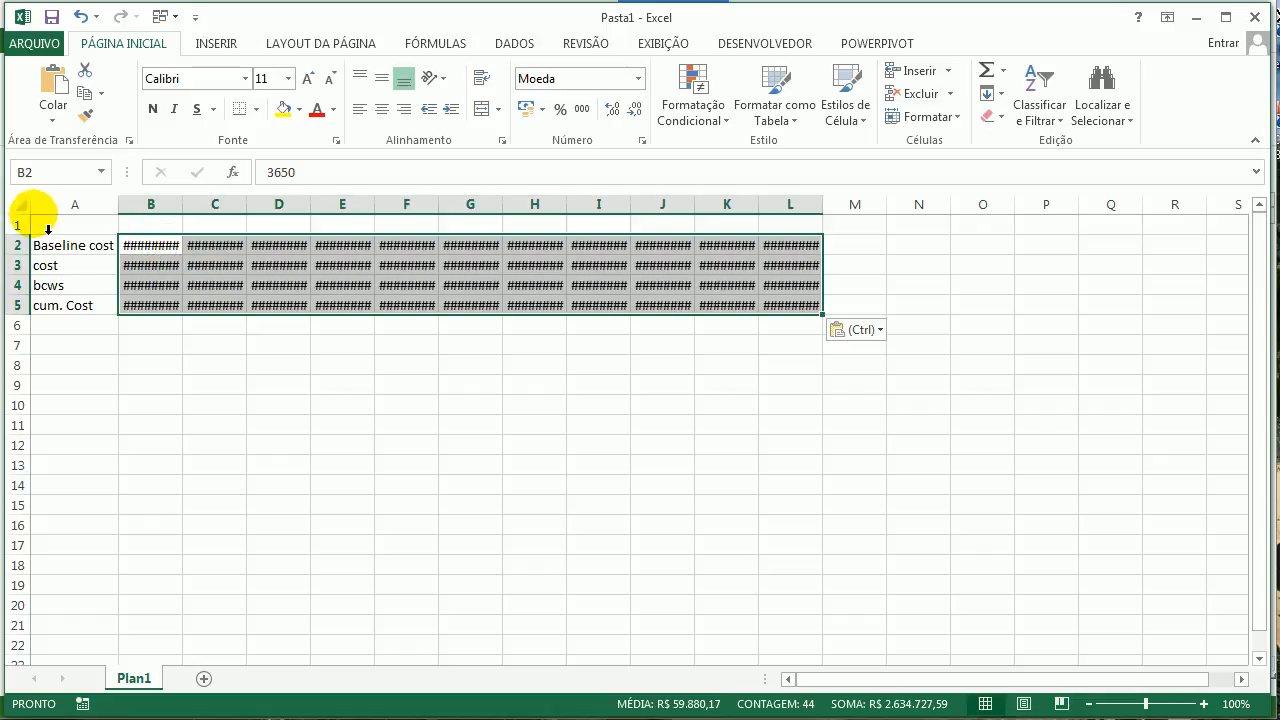
left_click(18, 206)
left_click(141, 210)
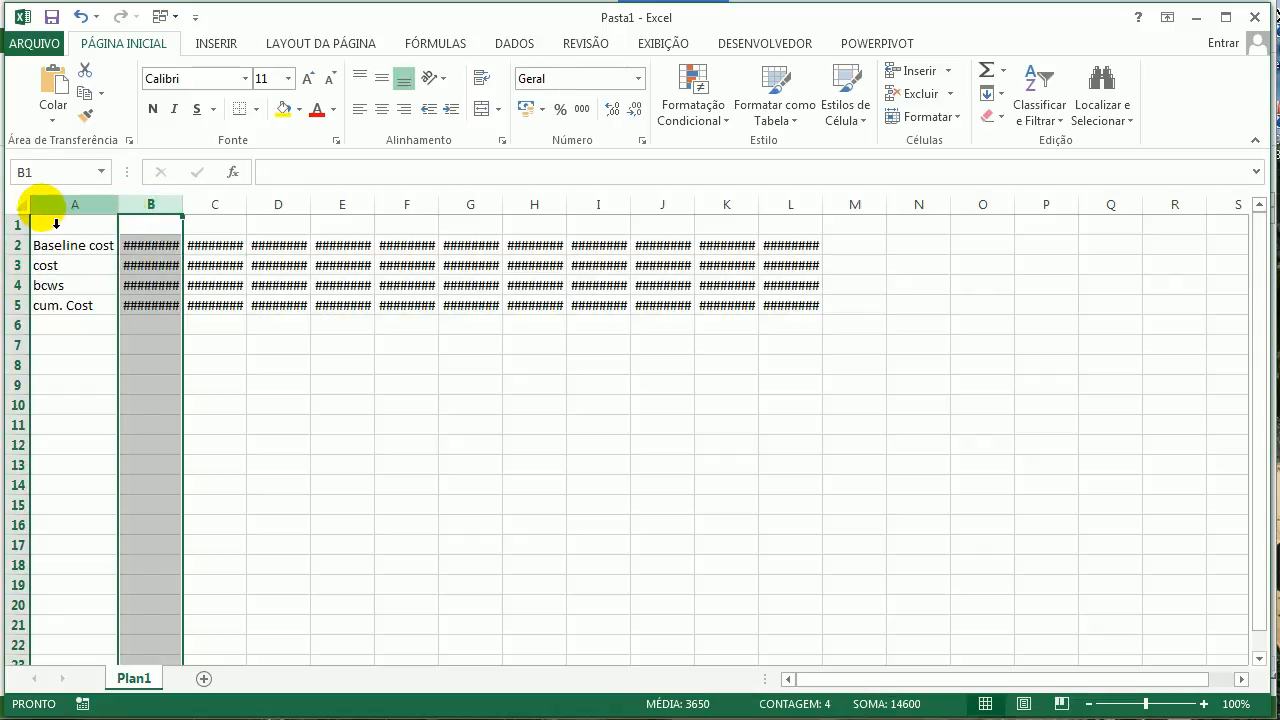
left_click(20, 206)
double_click(121, 208)
left_click(260, 309)
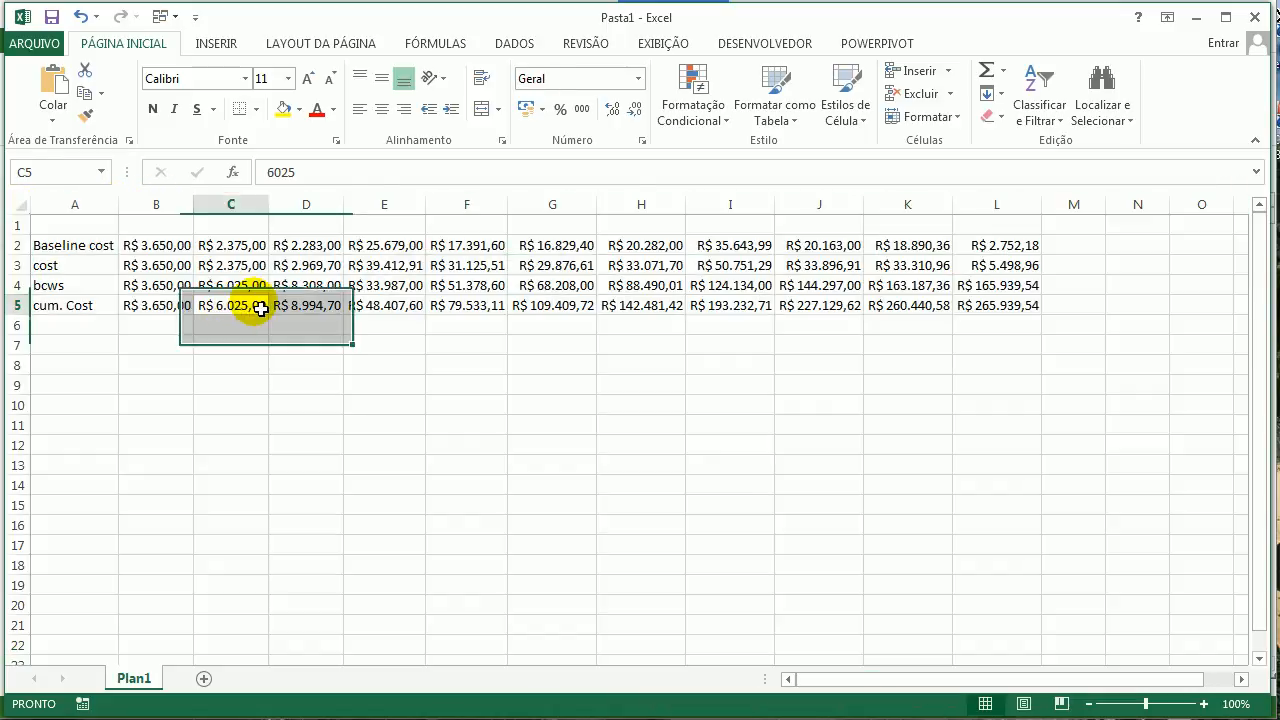
Check the first cost month in the Project timescale, and fill B1 to L1 in Excel with month headers from ago/15 to jun/16
left_click(157, 227)
left_click(410, 717)
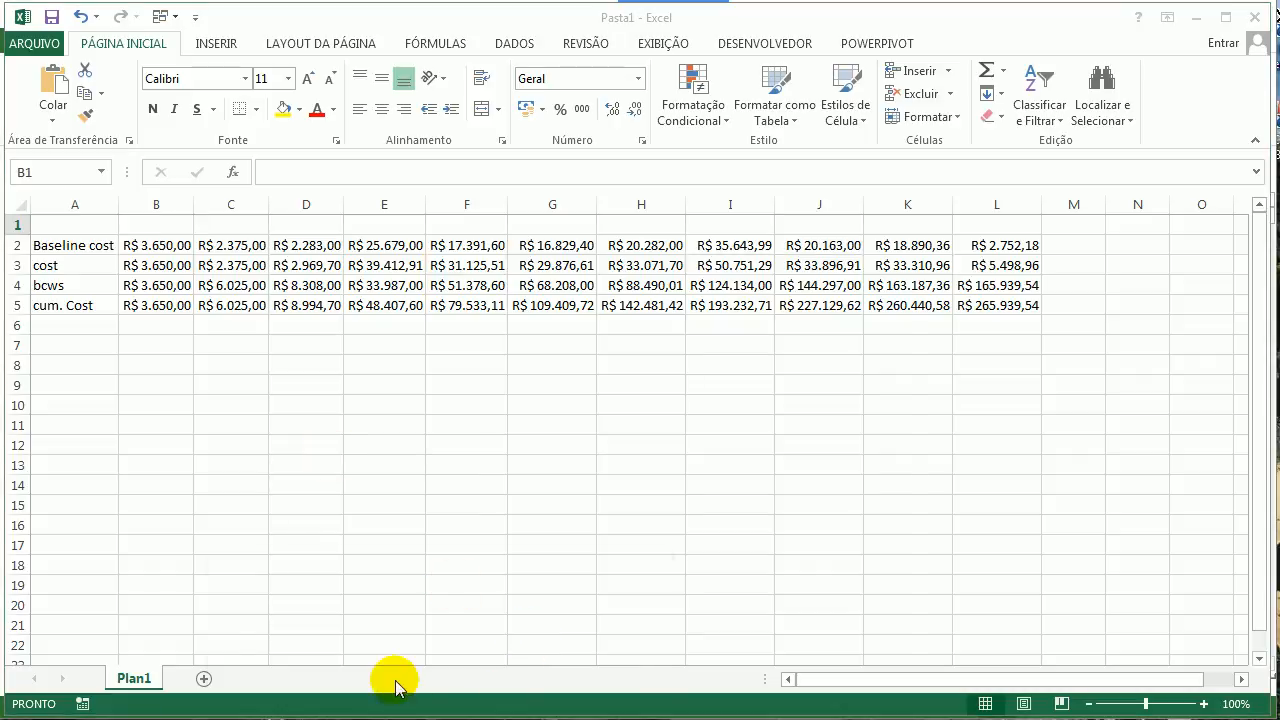
left_click(400, 635)
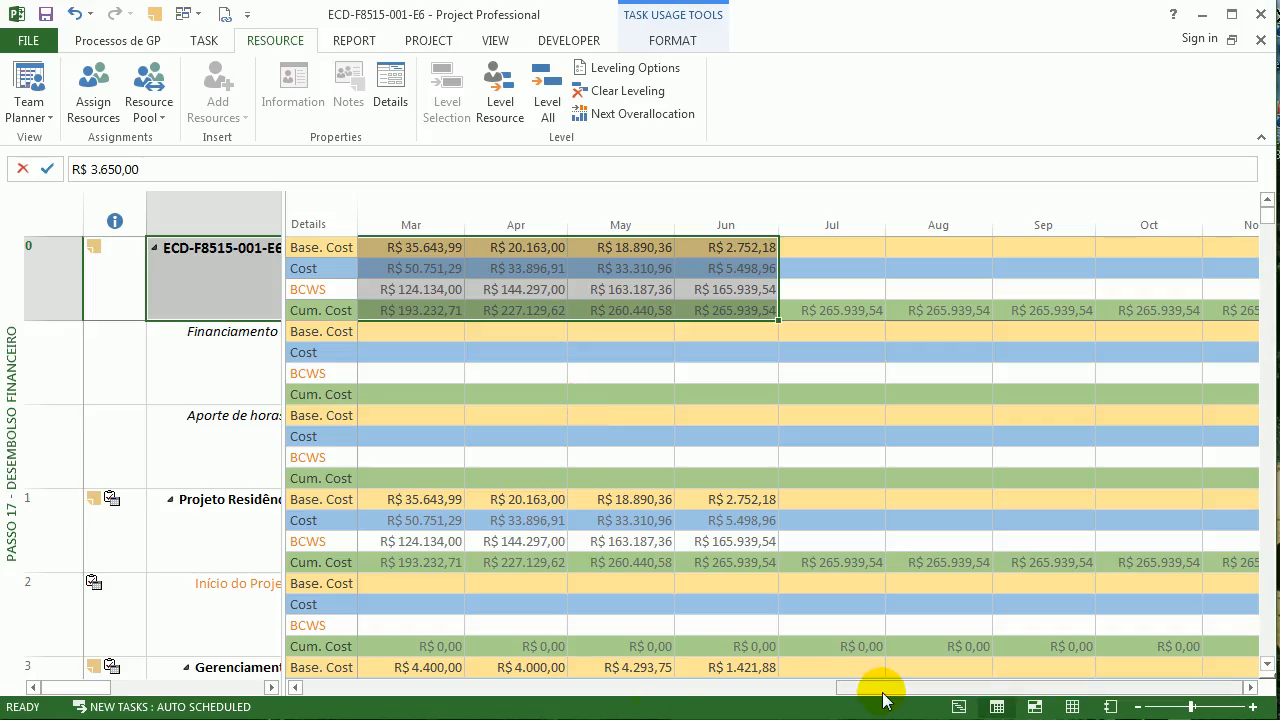
left_click_drag(886, 697, 505, 715)
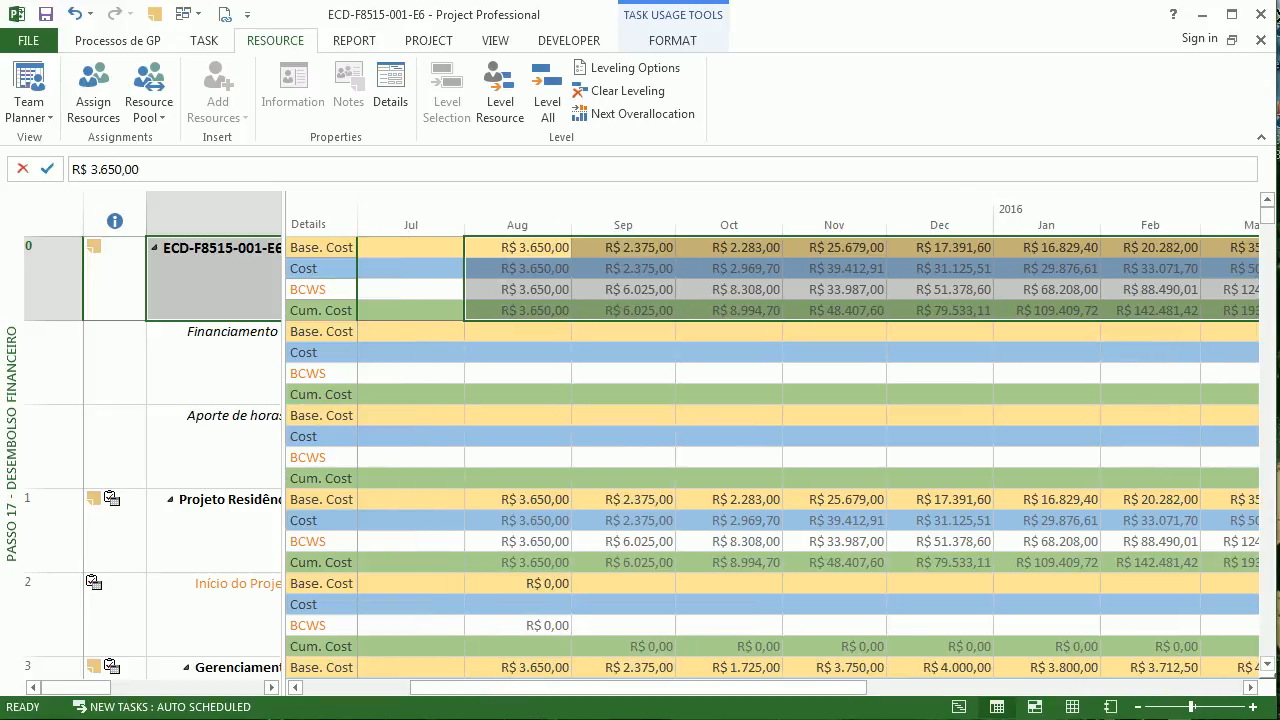
left_click(460, 717)
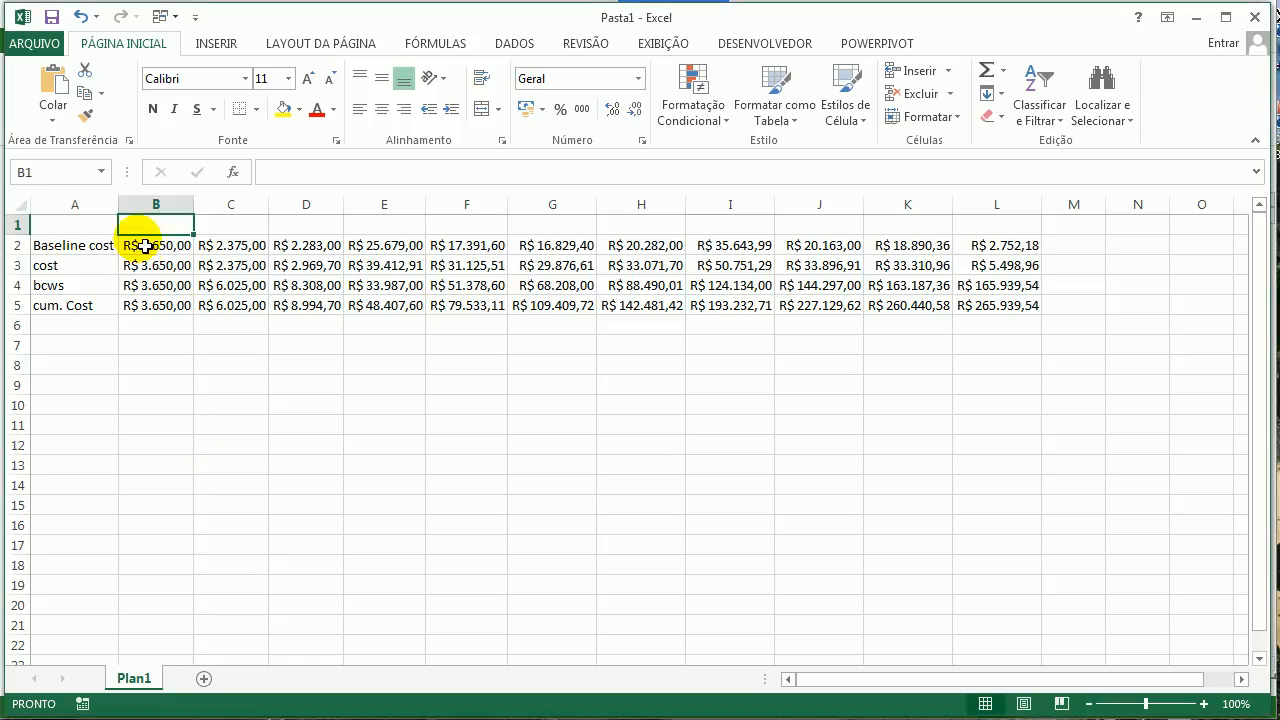
type("ago/")
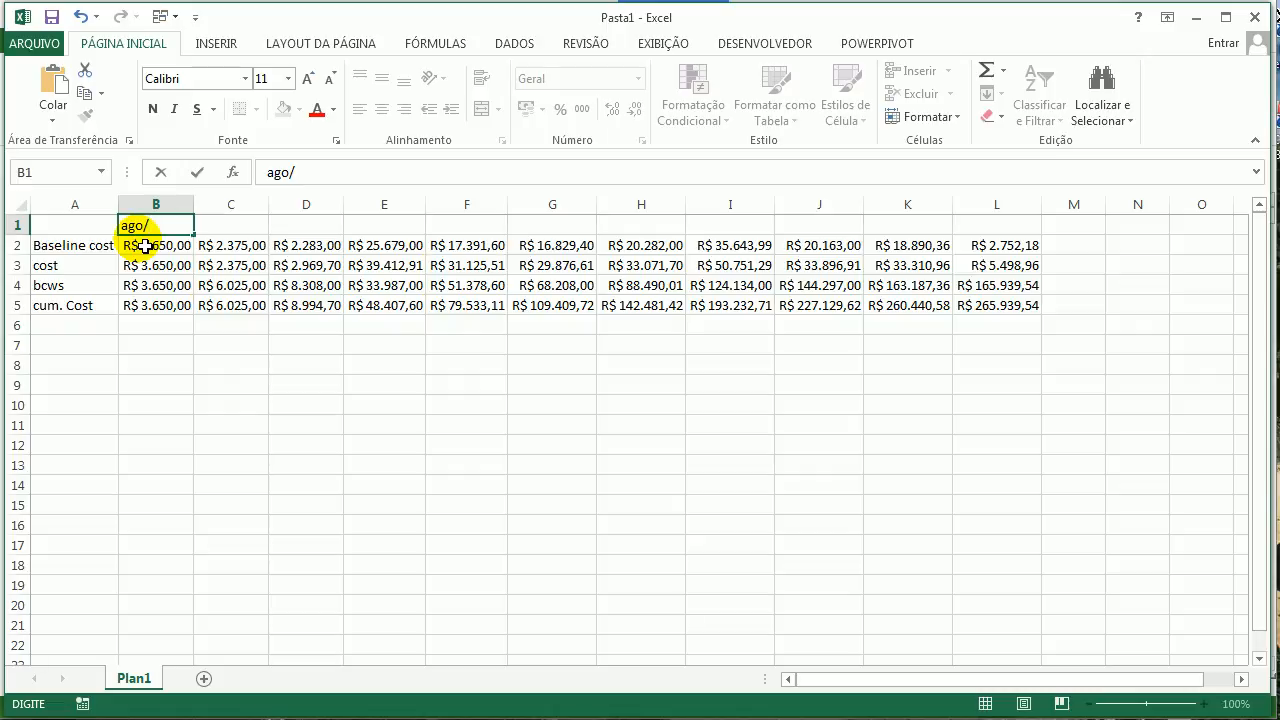
type("15")
key("ctrl+Return")
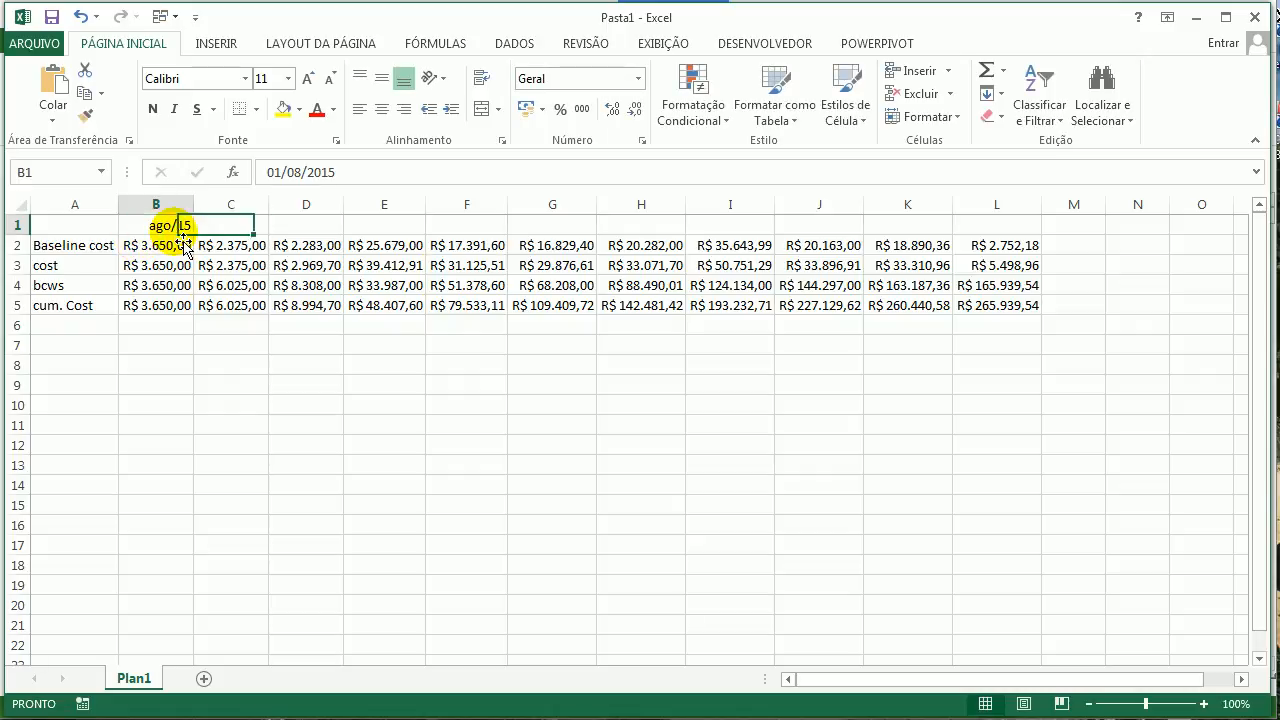
left_click_drag(200, 239, 1008, 227)
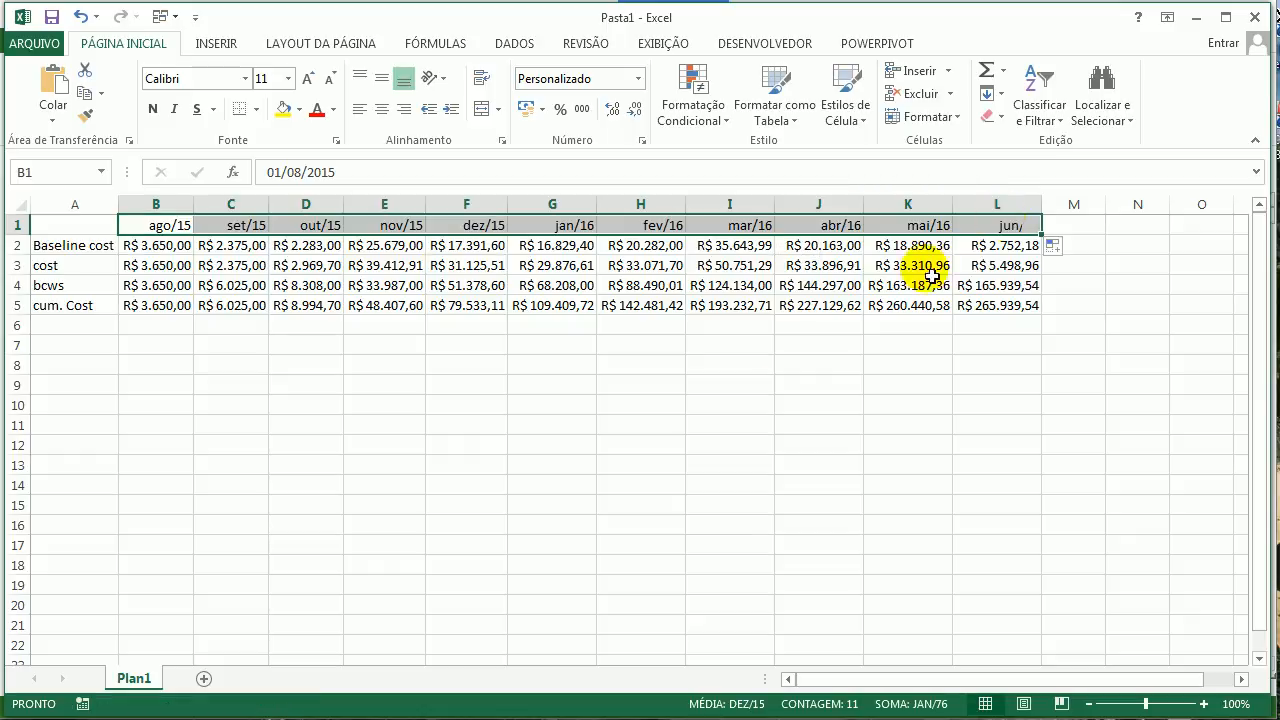
left_click(626, 463)
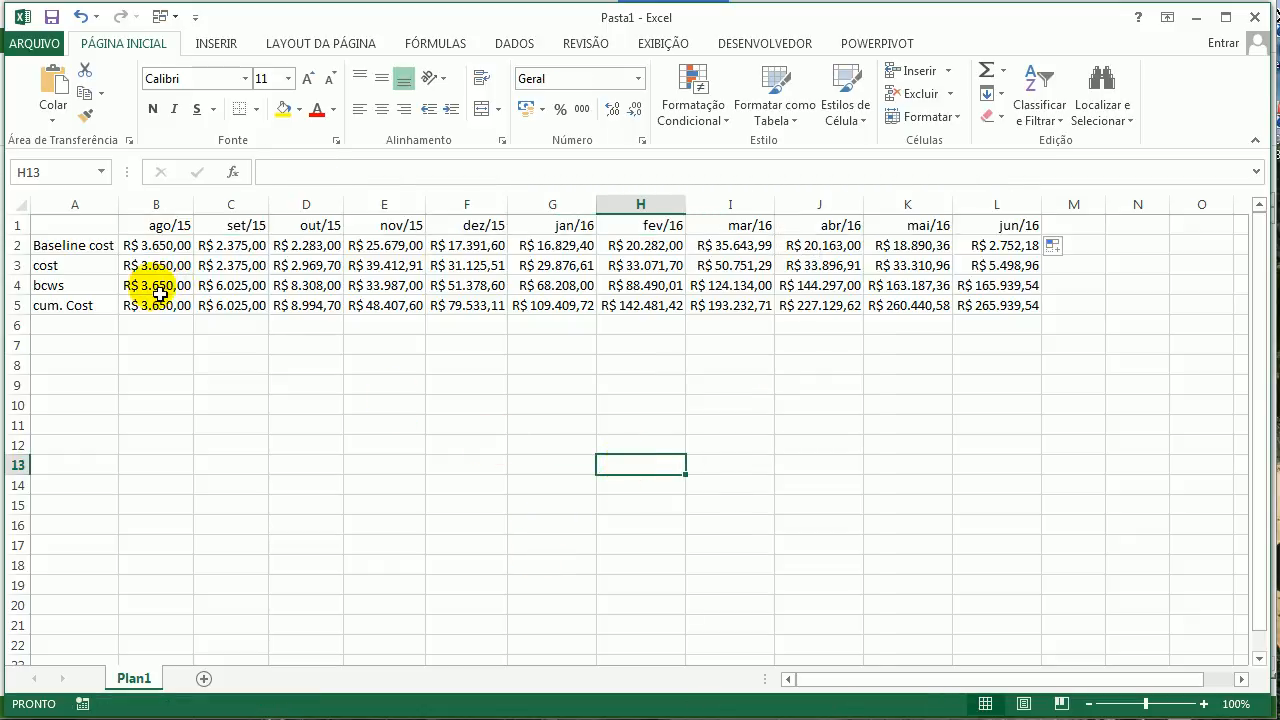
Increase the height of all rows in the sheet
left_click(20, 204)
left_click_drag(20, 234, 25, 256)
left_click(231, 467)
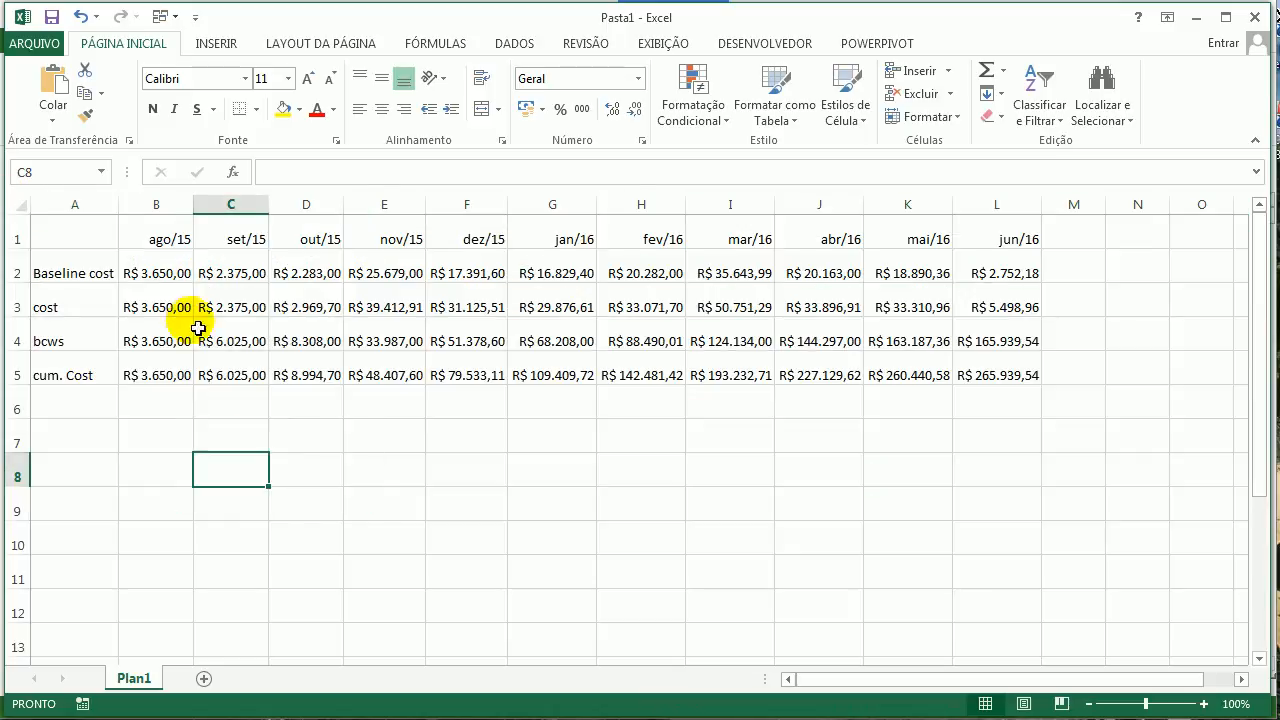
Insert a clustered column chart from the values in B2:L5 and move it towards the empty area below the table
left_click_drag(174, 277, 982, 374)
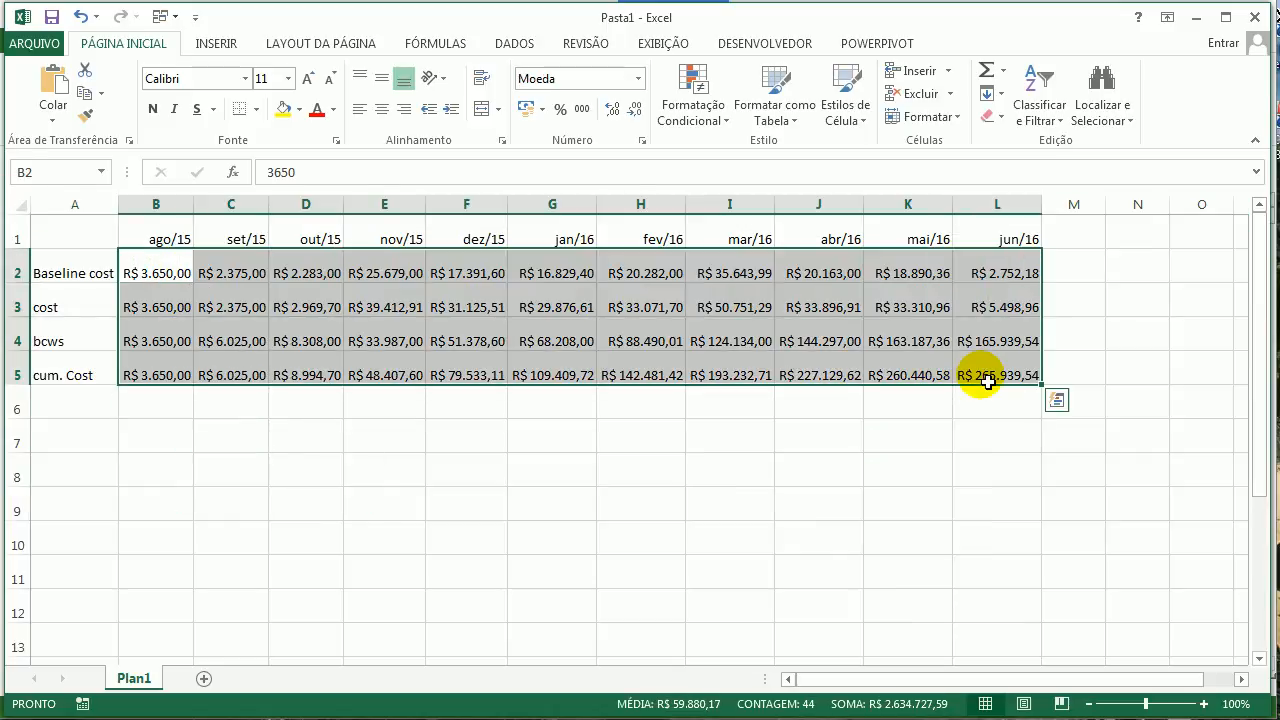
left_click(216, 43)
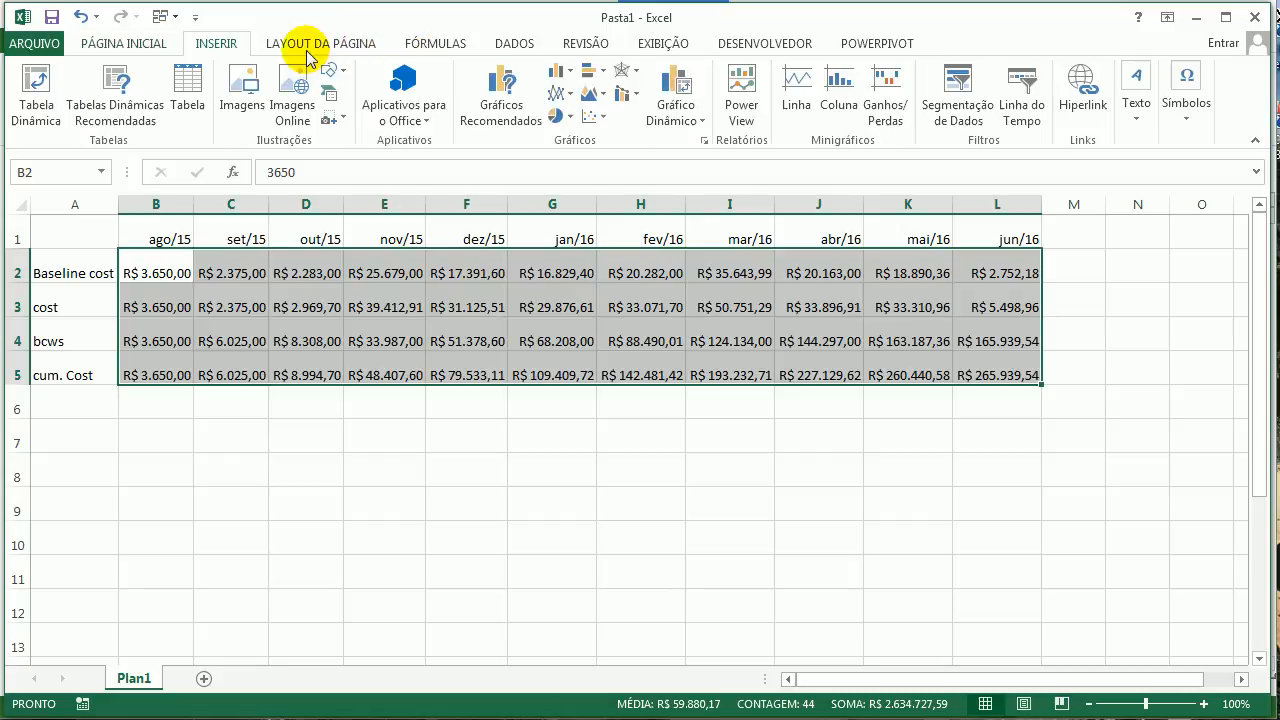
left_click(568, 80)
left_click(566, 130)
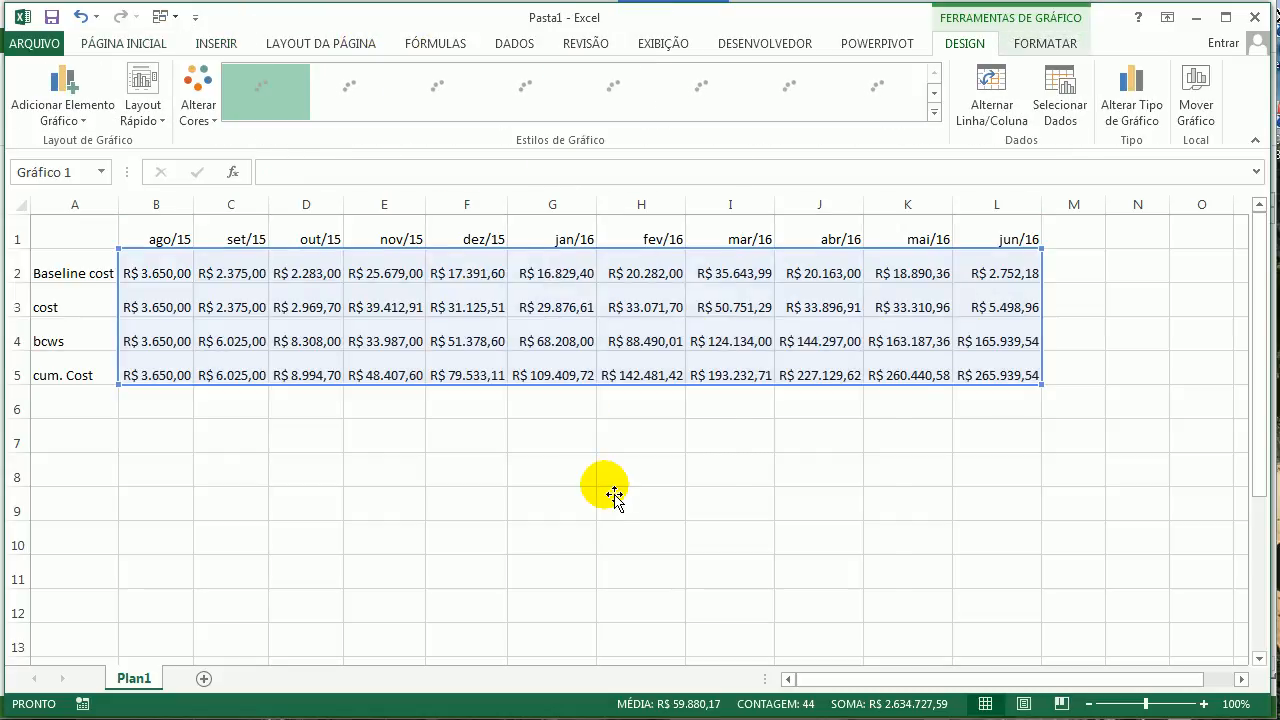
left_click_drag(846, 337, 696, 414)
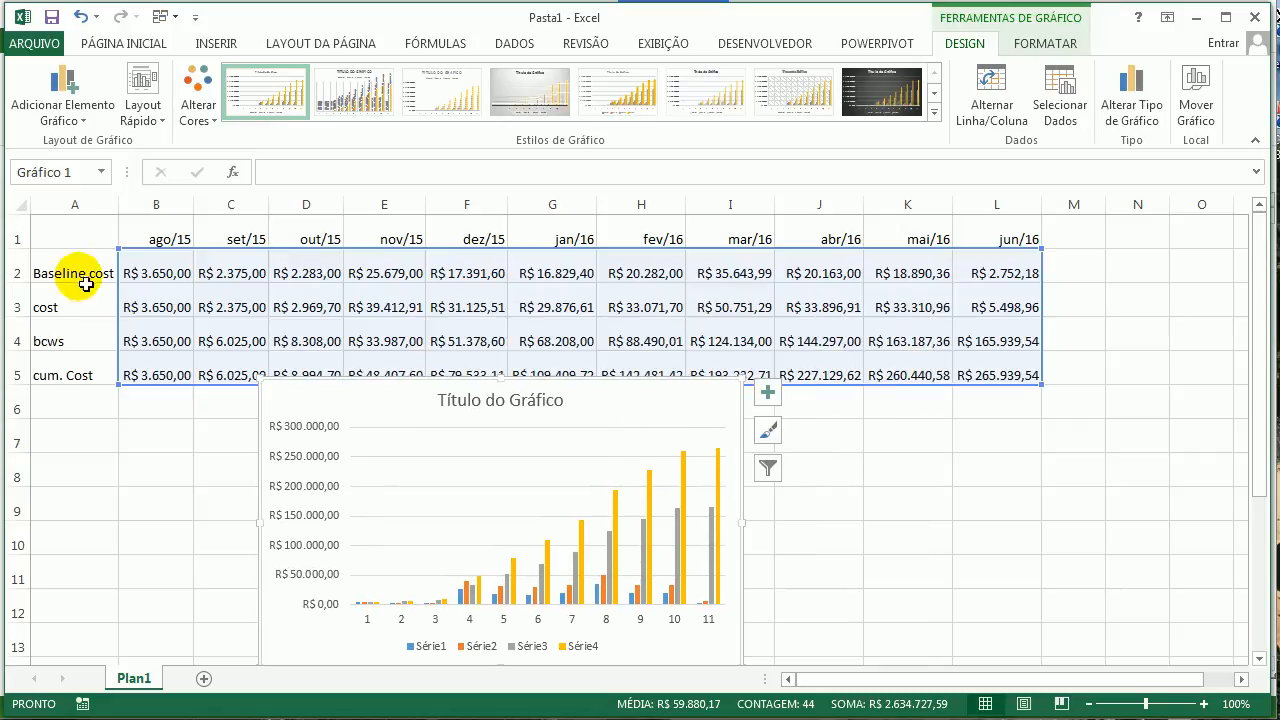
Reduce the height of all rows so the table is compact
left_click(20, 203)
left_click_drag(20, 258, 20, 236)
Move and enlarge the unlabelled column chart below the table, and delete it
left_click_drag(669, 325, 584, 370)
left_click_drag(660, 486, 1040, 648)
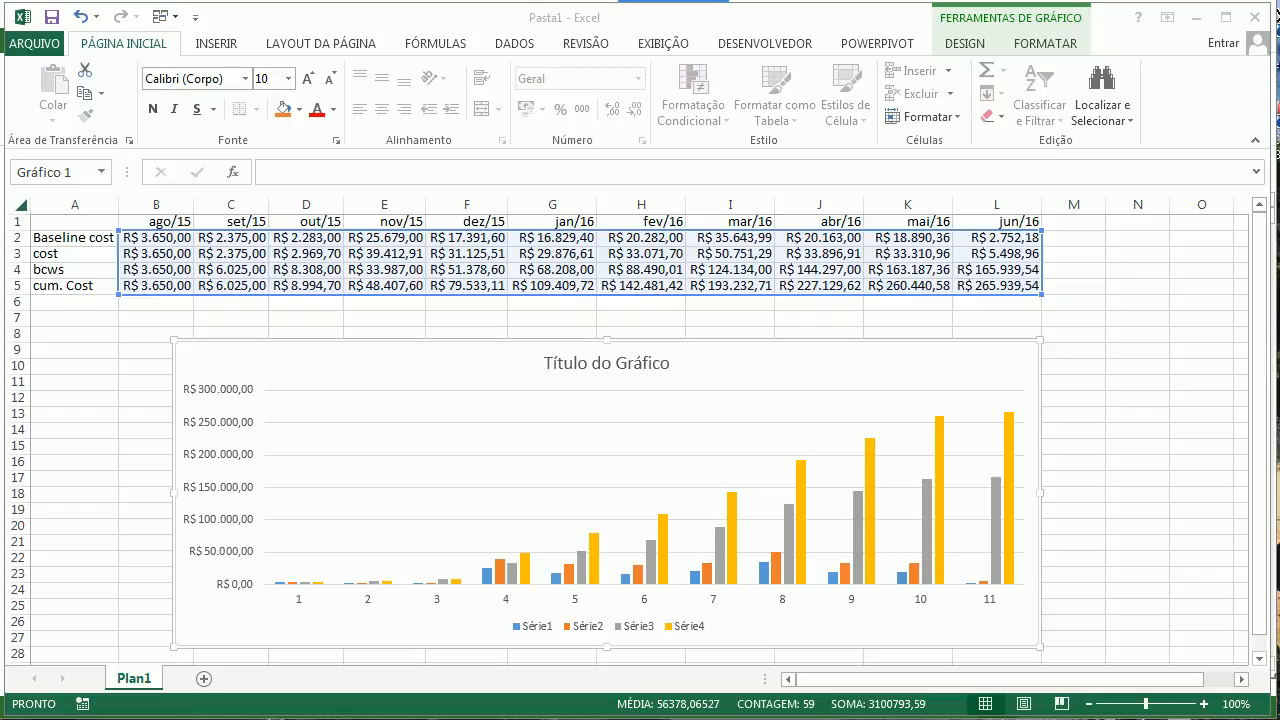
left_click(926, 375)
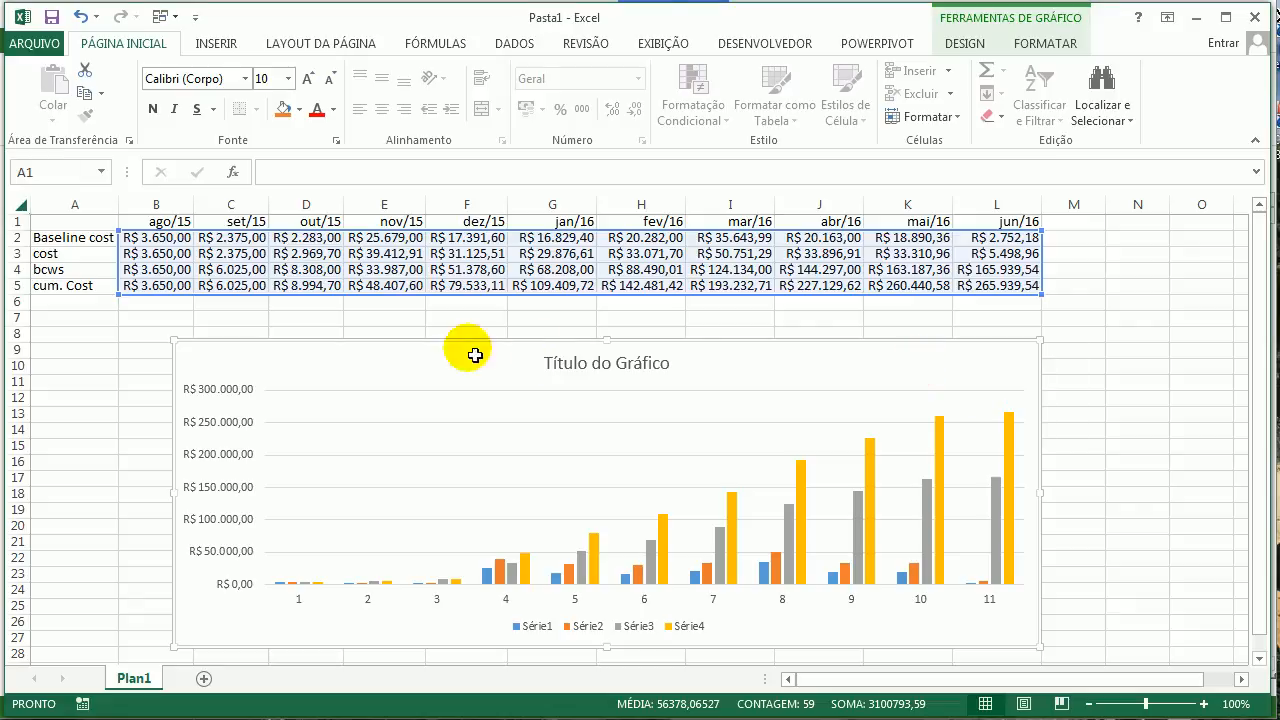
key("Delete")
Insert a clustered column chart from A2:L5, including the row labels, and place it enlarged below the table
left_click_drag(77, 240, 997, 287)
left_click(213, 48)
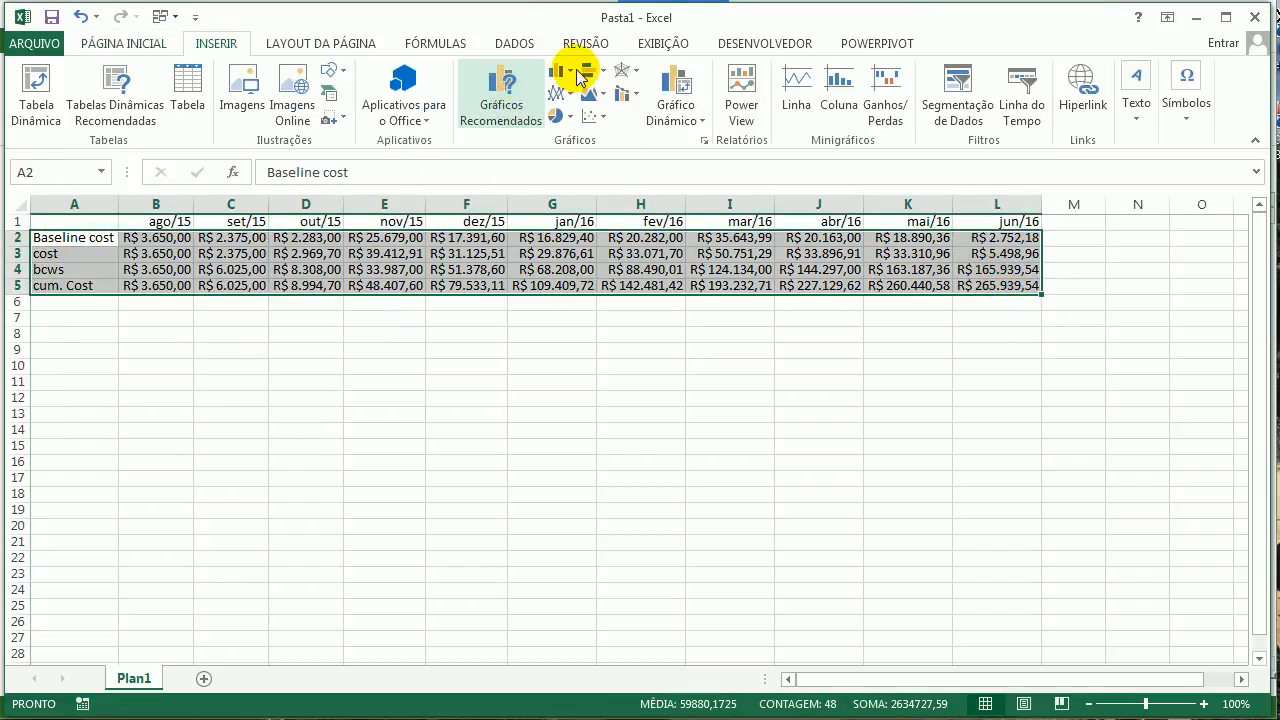
left_click(562, 72)
left_click(566, 135)
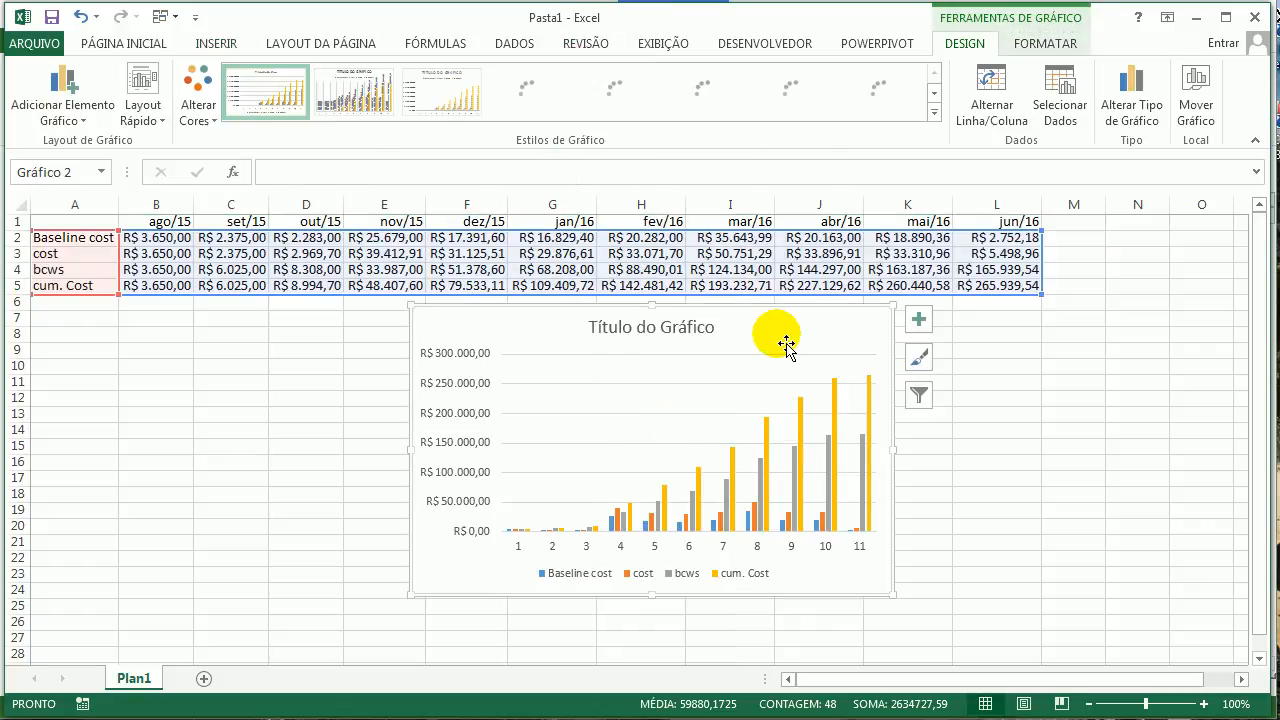
left_click_drag(771, 337, 732, 383)
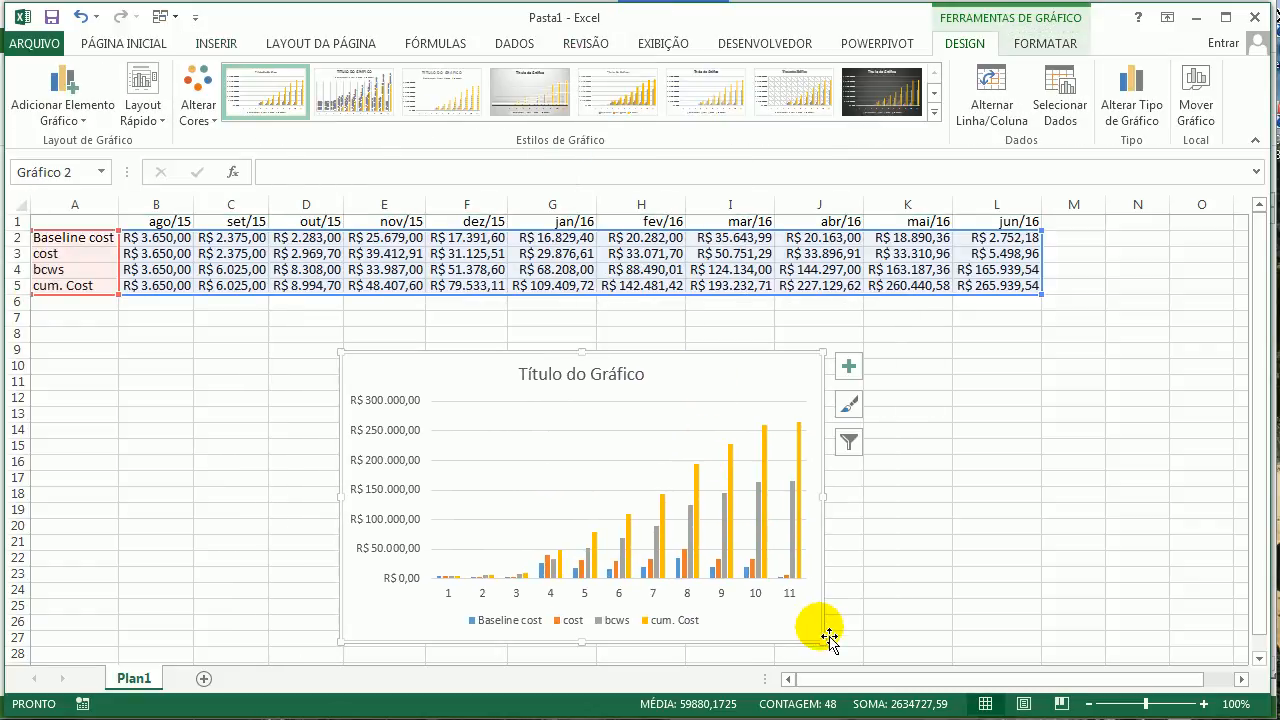
left_click_drag(823, 642, 1034, 676)
left_click_drag(808, 363, 641, 331)
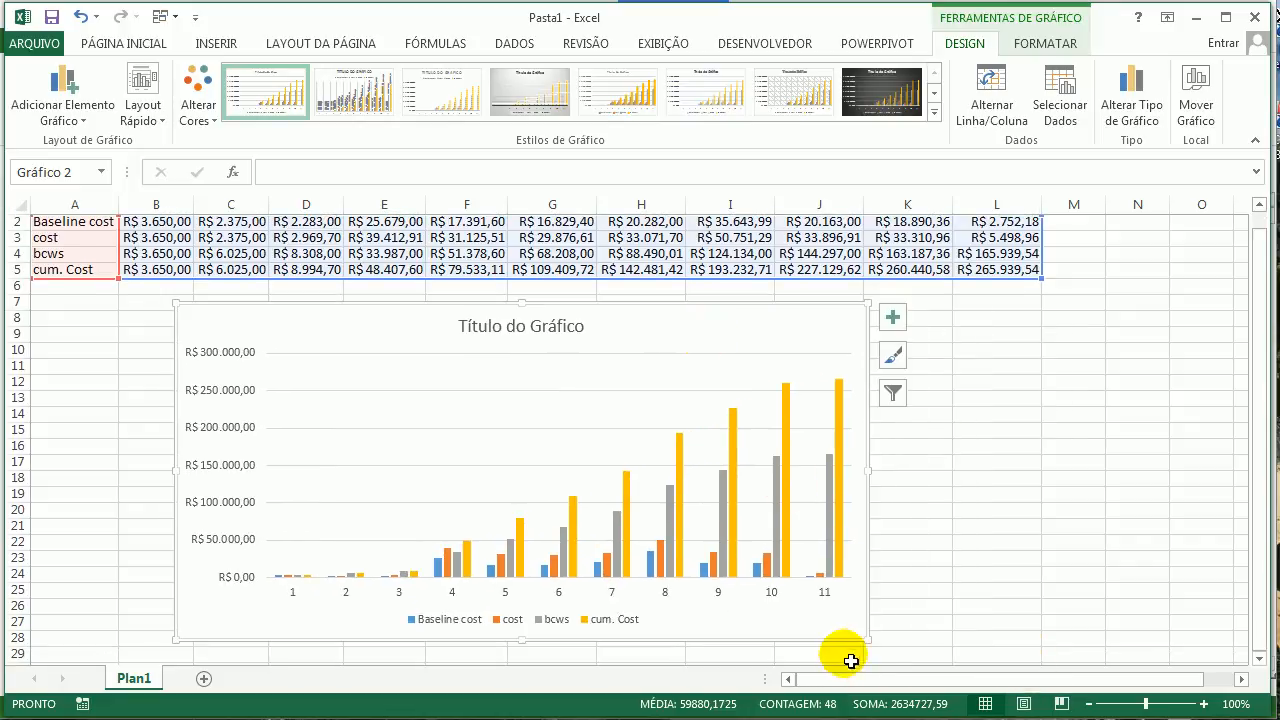
left_click_drag(869, 641, 925, 645)
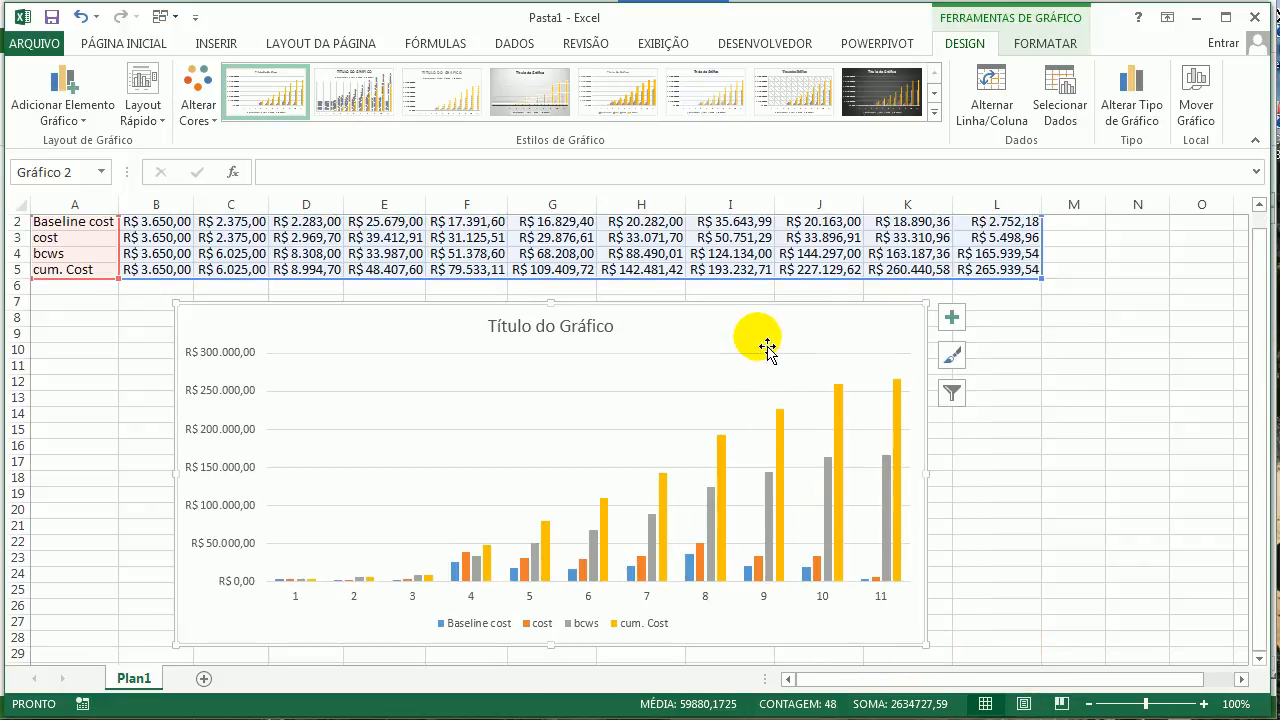
Turn the chart into a custom combination, with the bcws and cum. Cost series as lines and the others as clustered columns
left_click(785, 450)
left_click(784, 458)
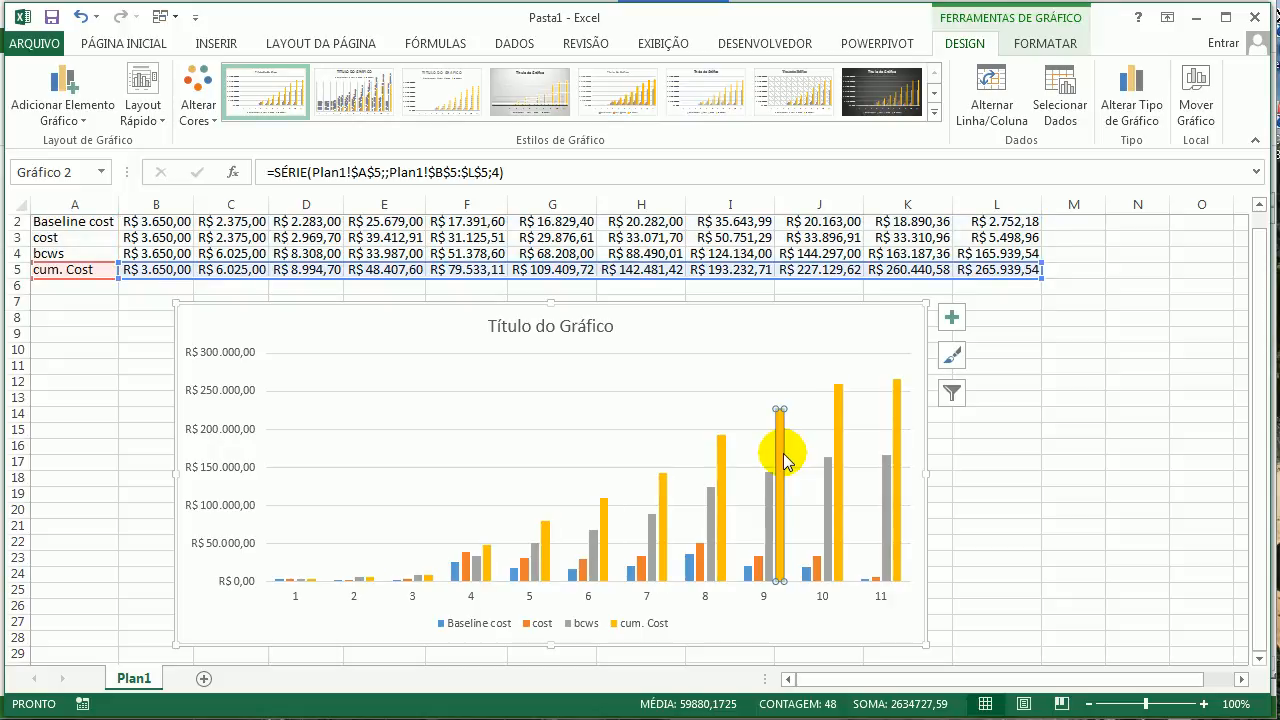
right_click(784, 460)
left_click(826, 514)
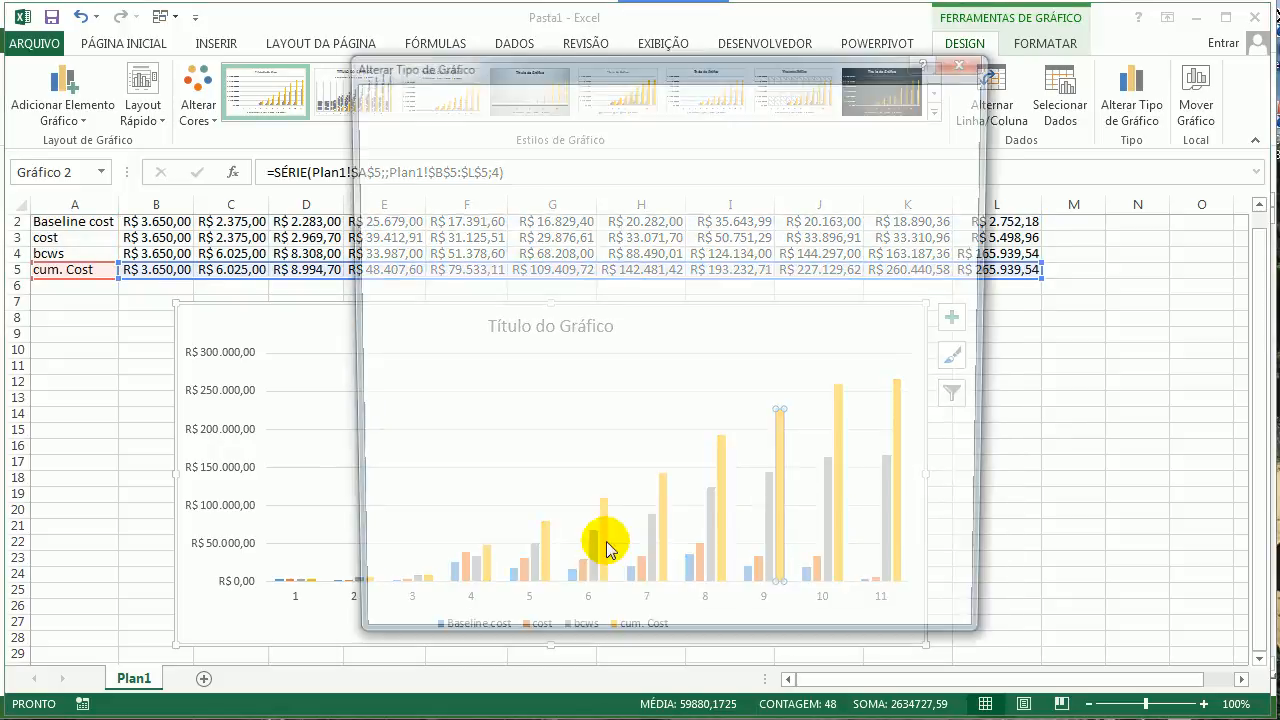
left_click(964, 589)
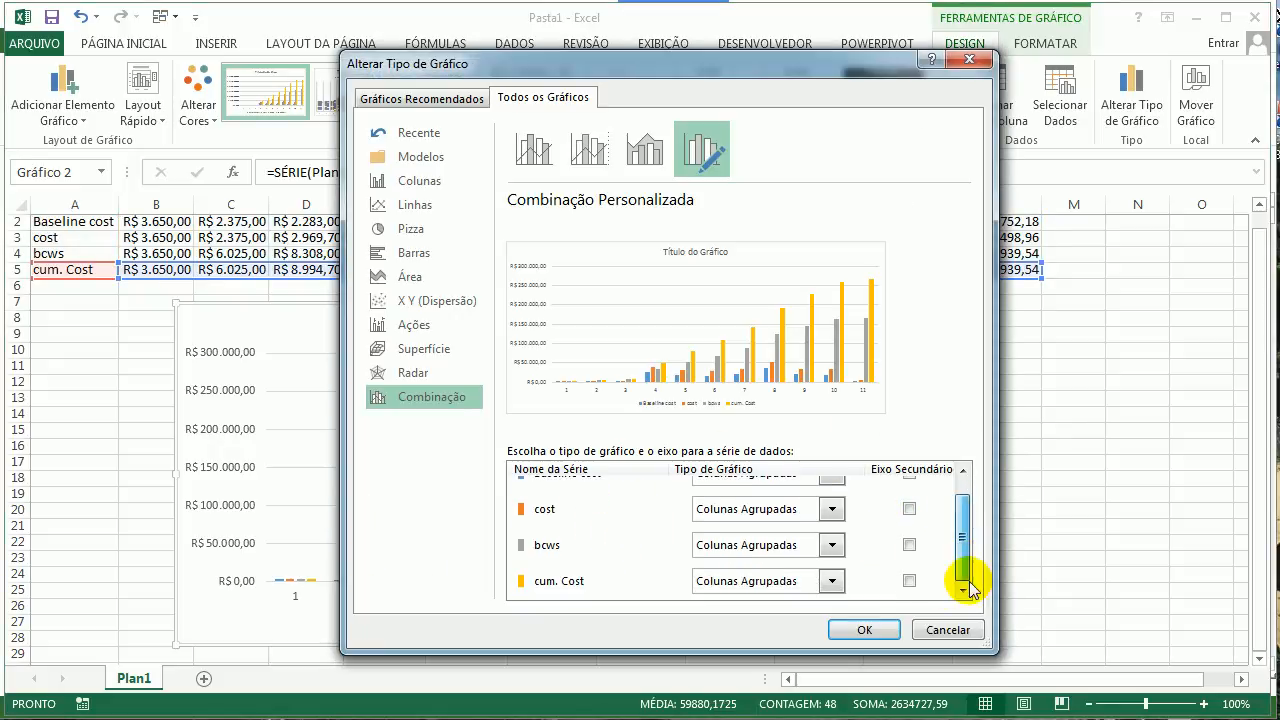
left_click(831, 545)
left_click(831, 545)
left_click(831, 545)
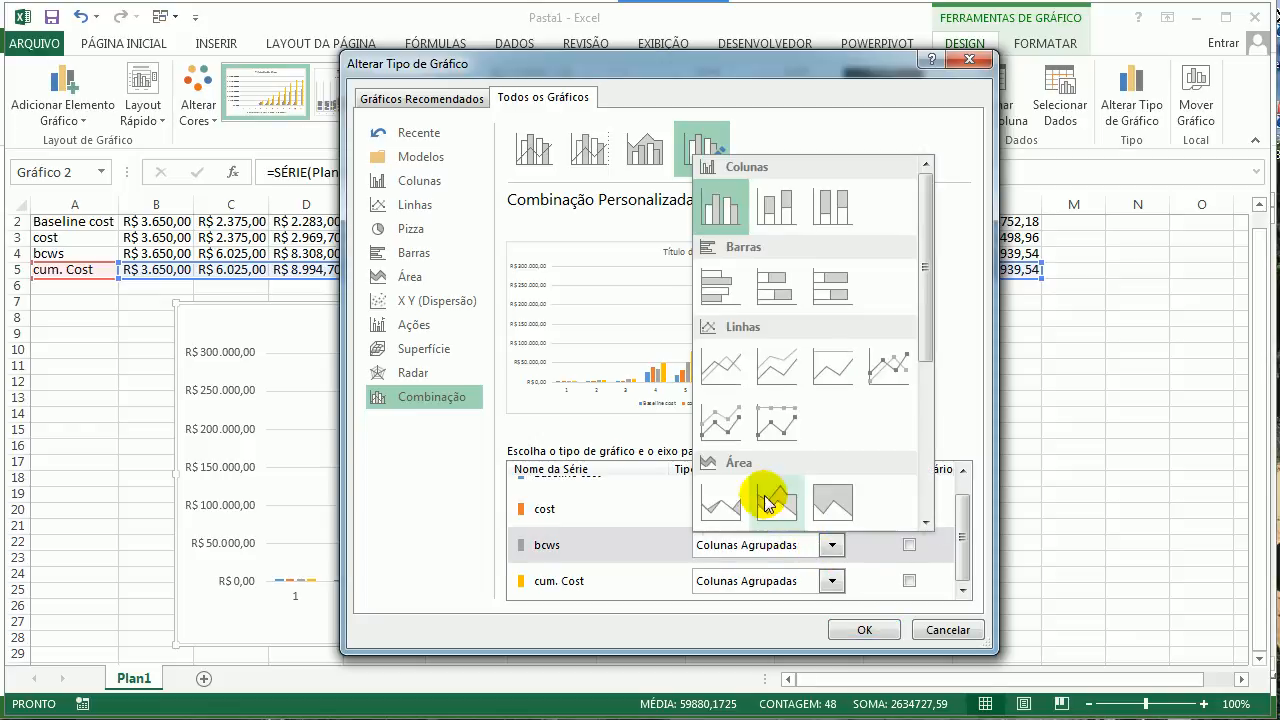
left_click(720, 368)
left_click(831, 581)
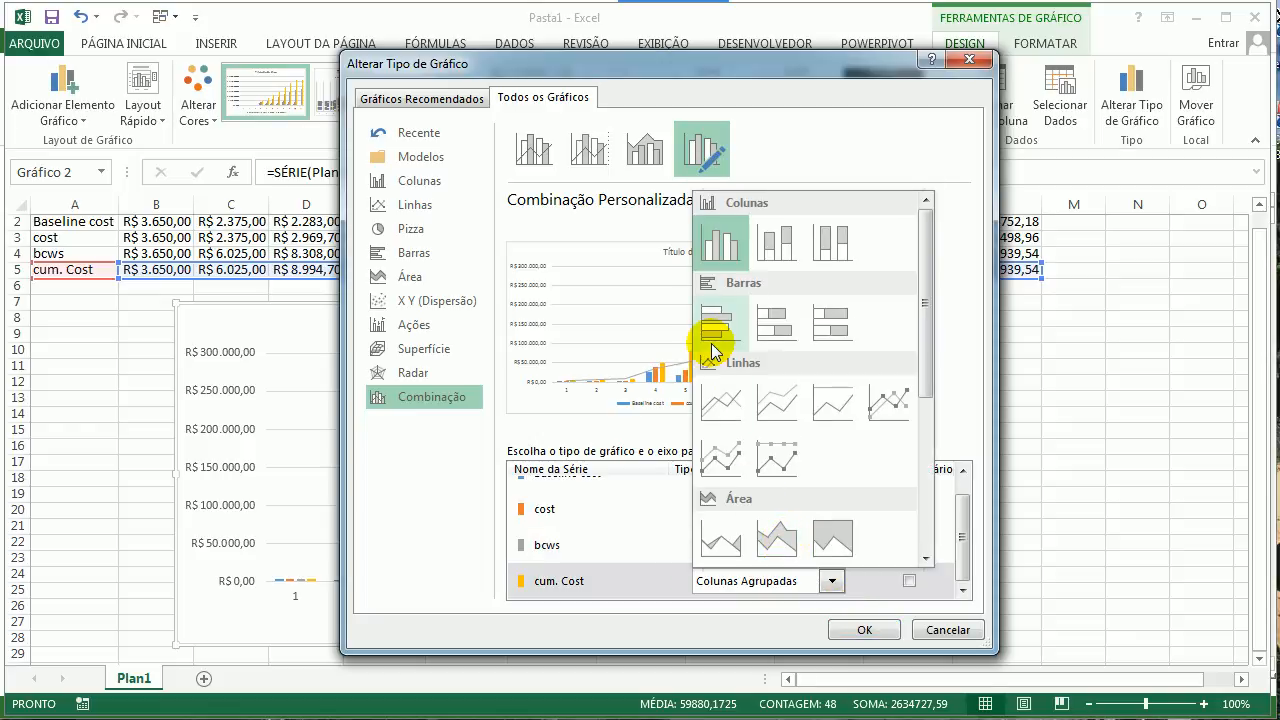
left_click(718, 405)
left_click(864, 629)
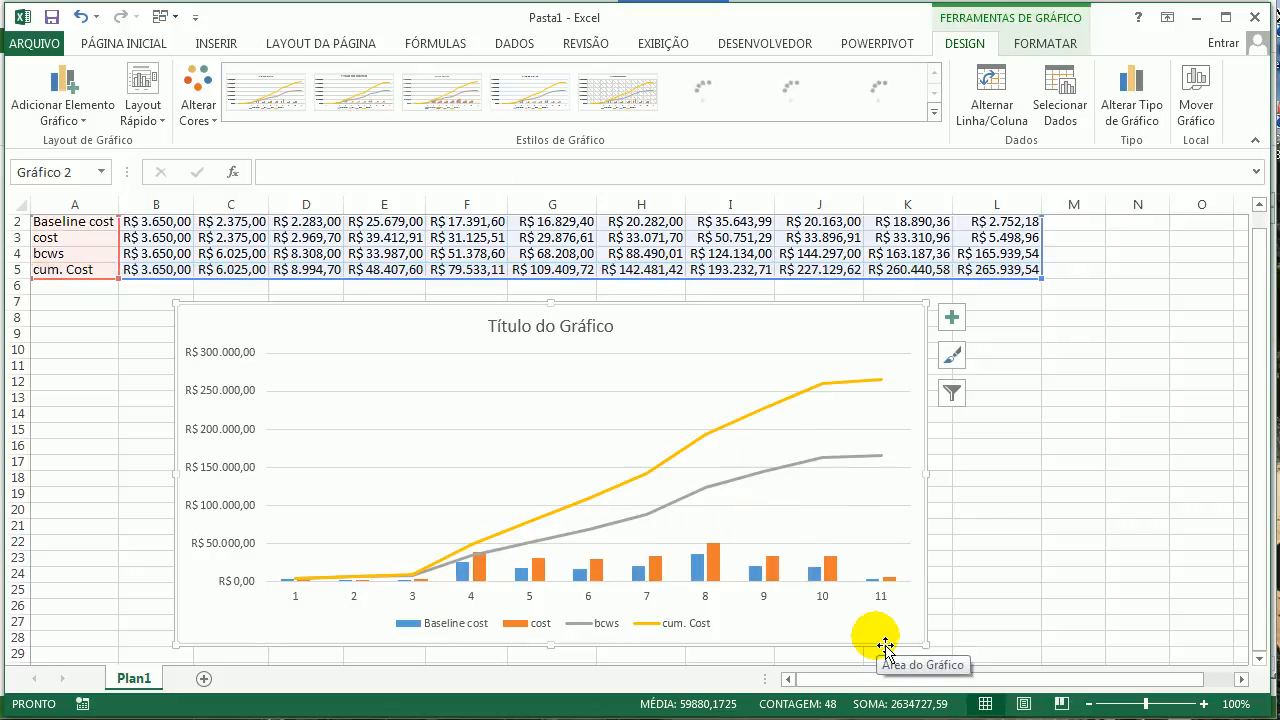
Examine the bcws and cum. Cost lines and the monthly cost columns in the chart against the table
scroll(1002, 558, "down", 1)
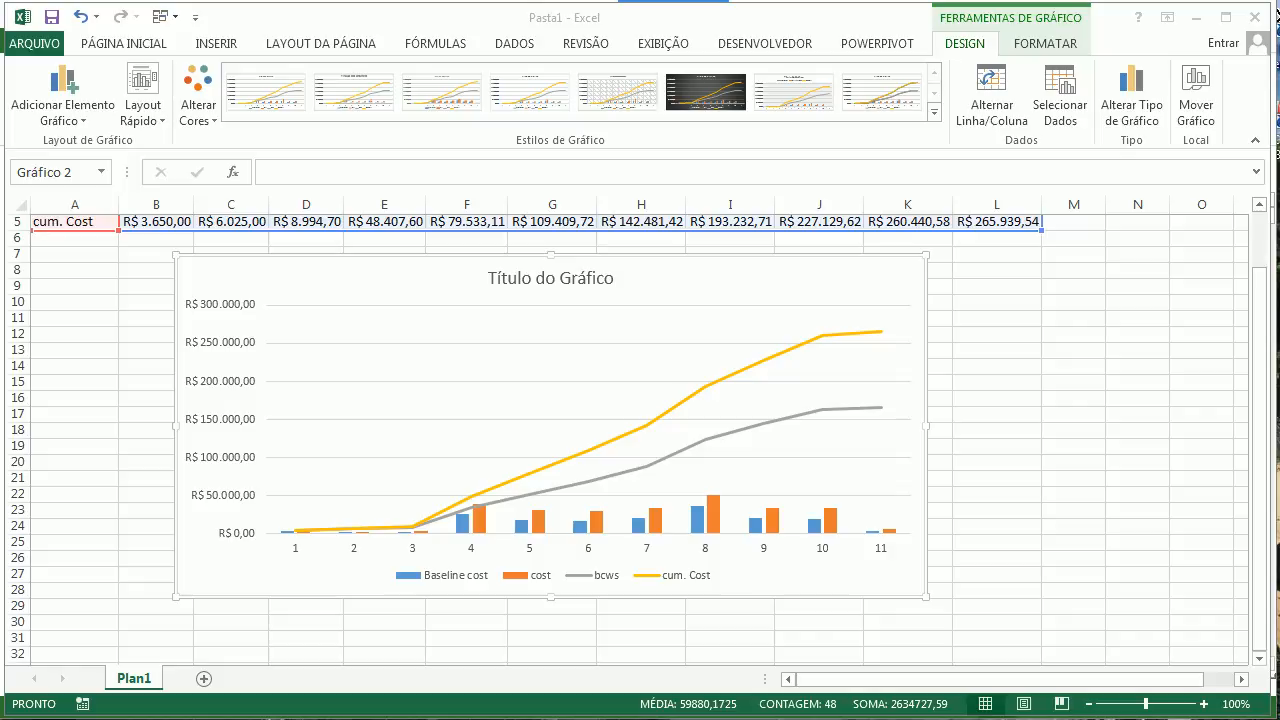
left_click(779, 285)
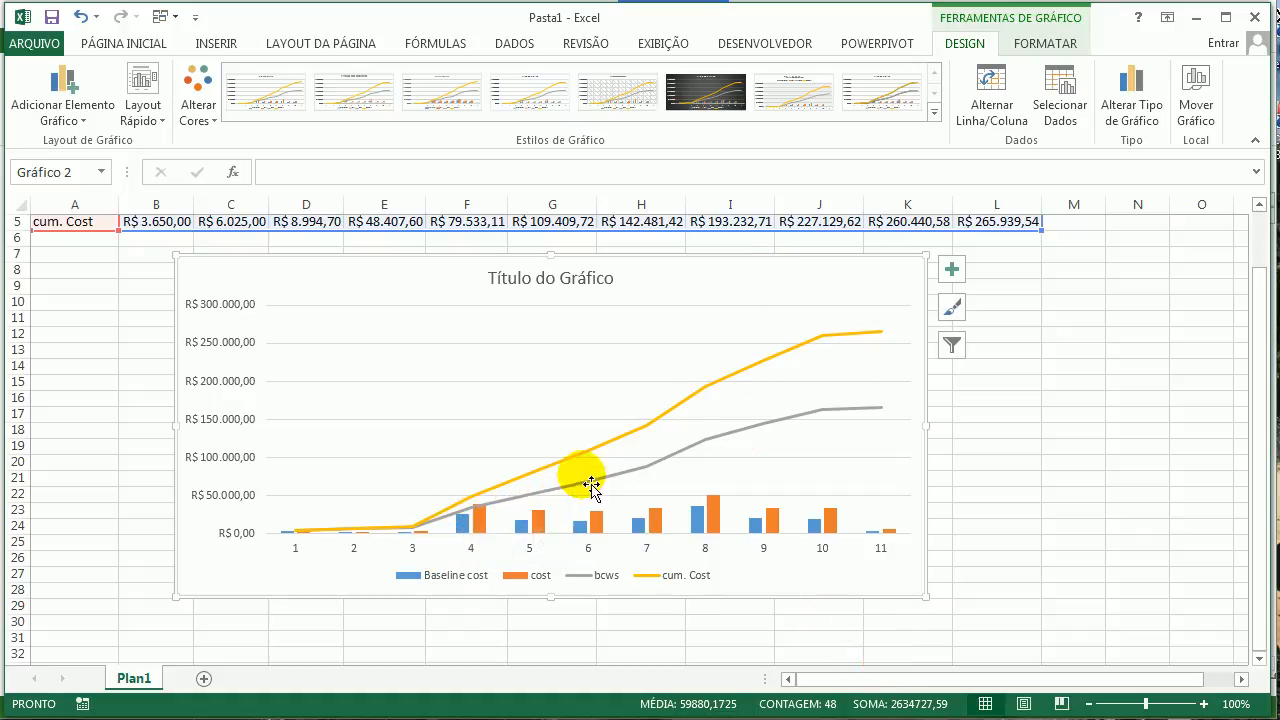
mouse_move(856, 414)
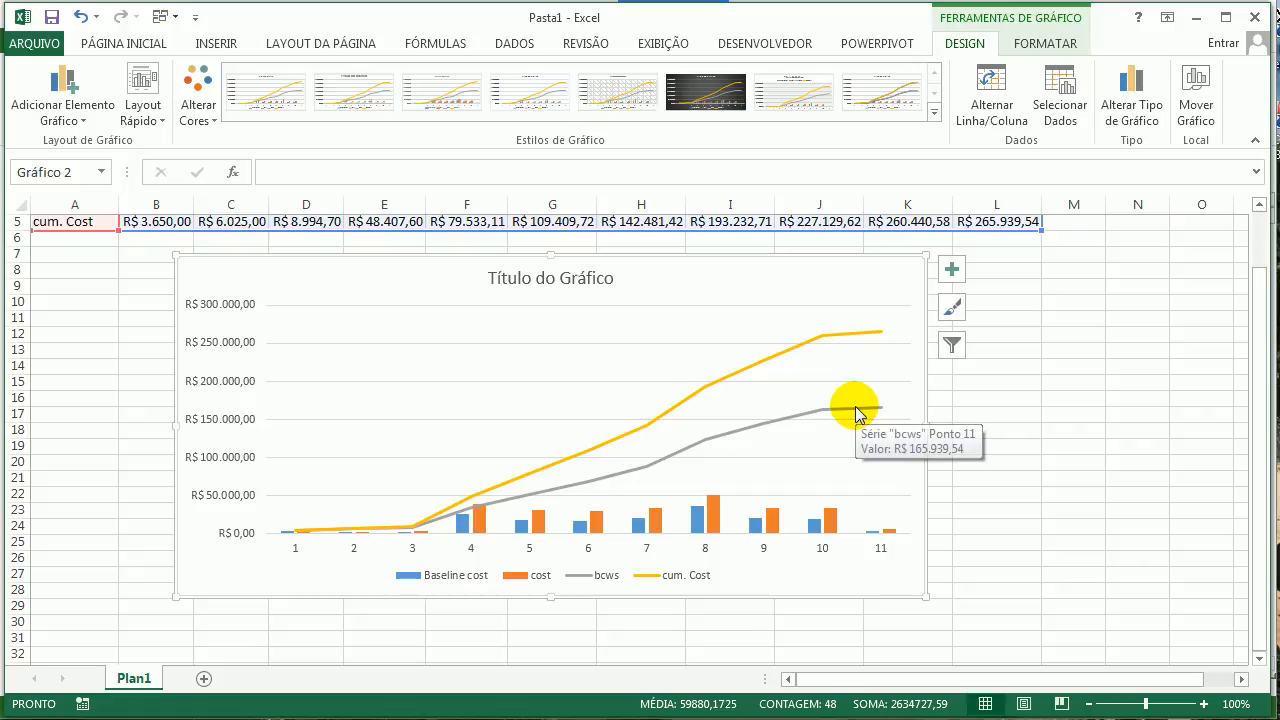
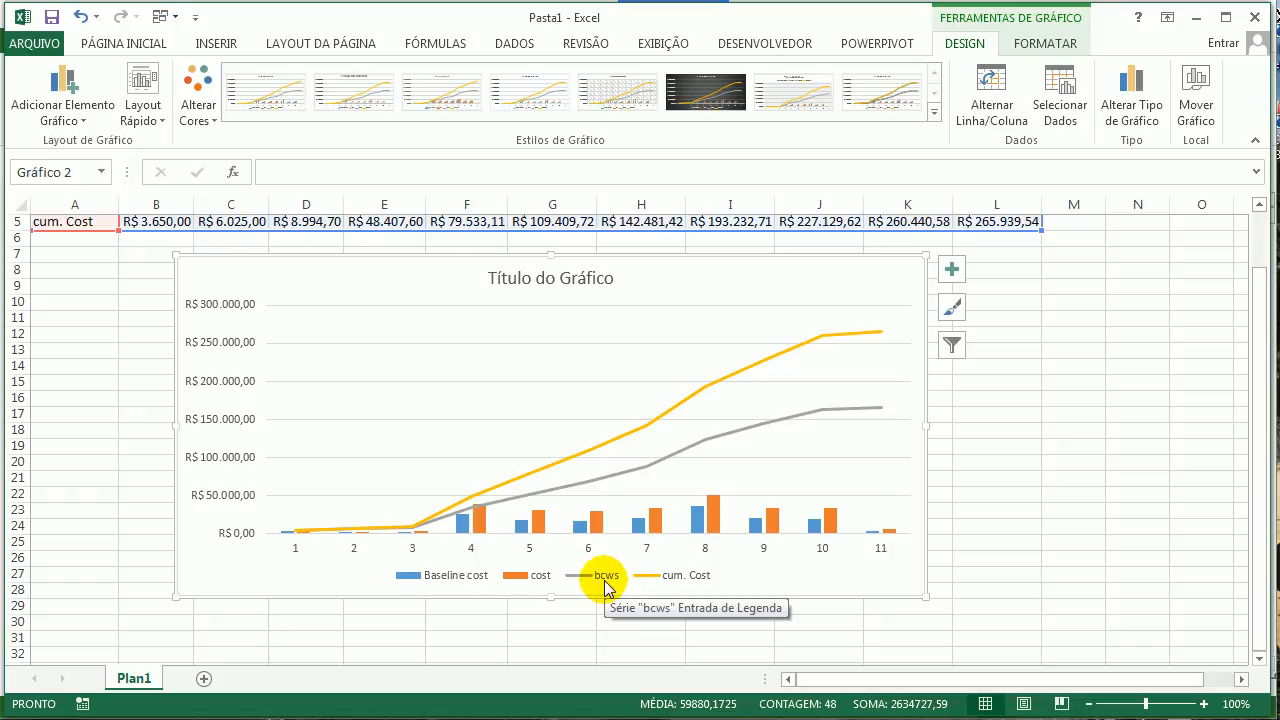
scroll(605, 588, "up", 2)
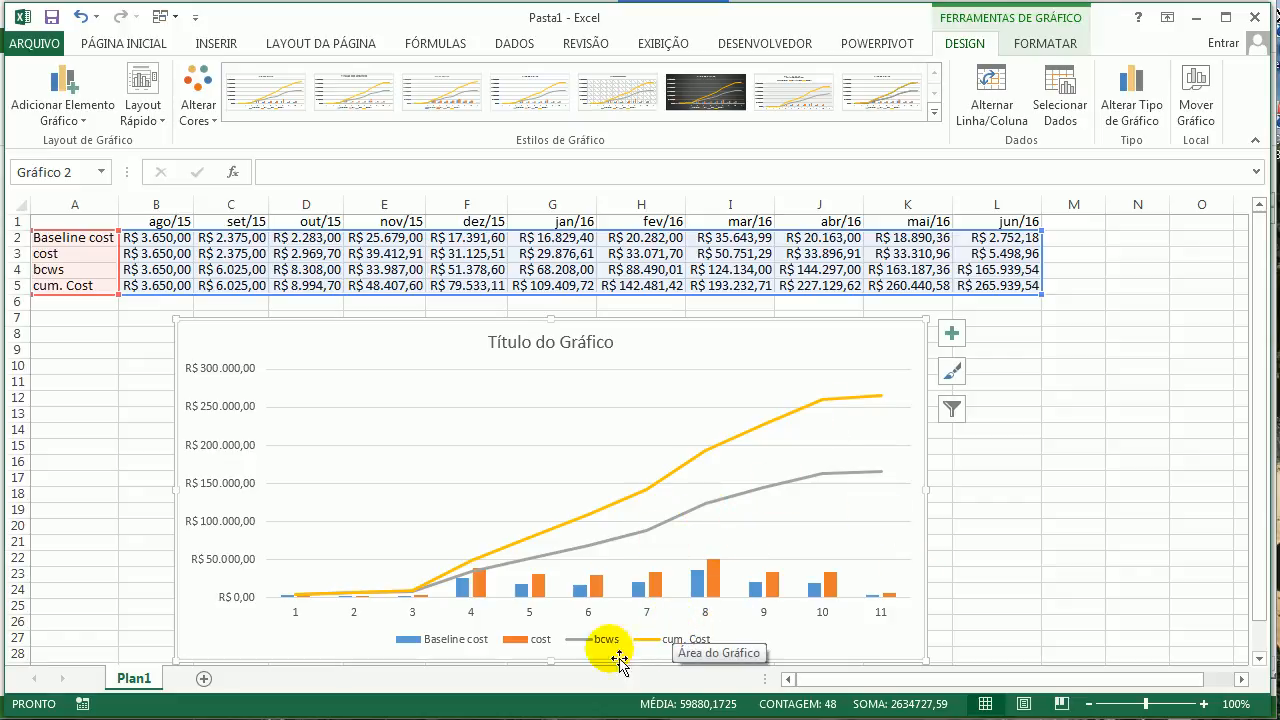
scroll(652, 575, "down", 1)
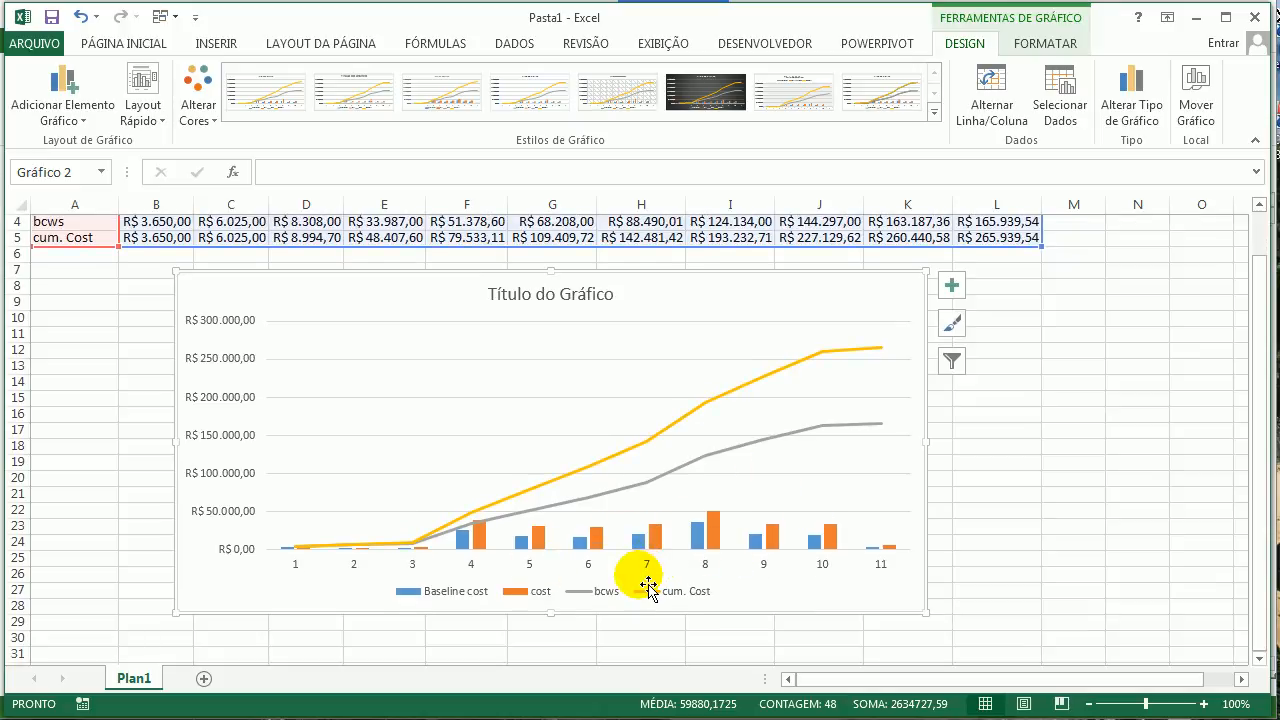
Switch to the ECD-F8515-001-E6 project in Project Professional and display the Passo 18 - Dotação Orçamentária view
scroll(626, 592, "up", 1)
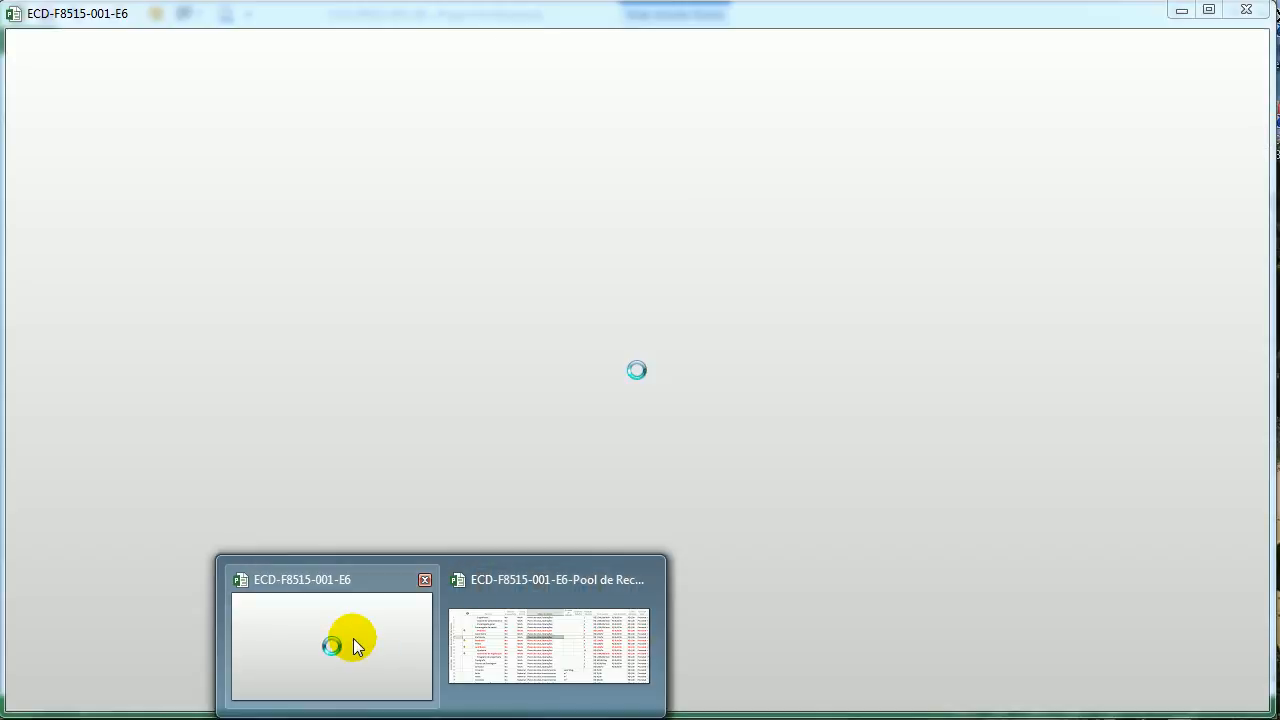
left_click(353, 638)
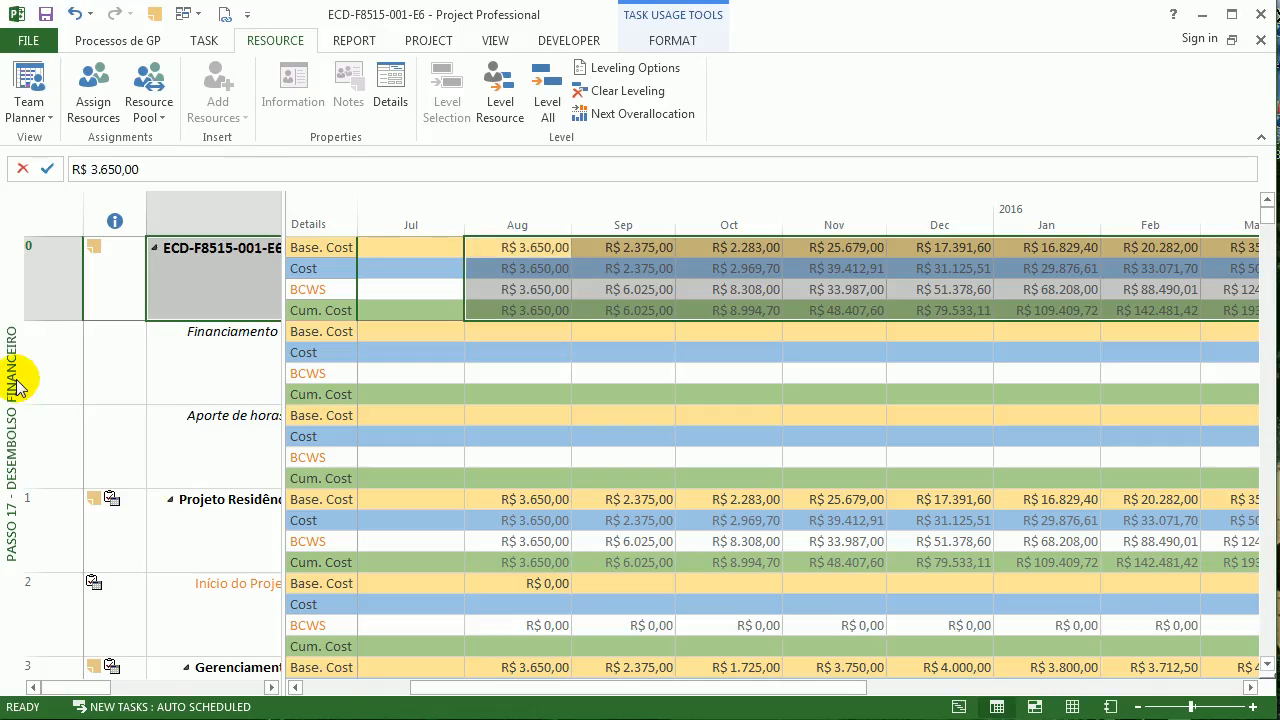
right_click(17, 385)
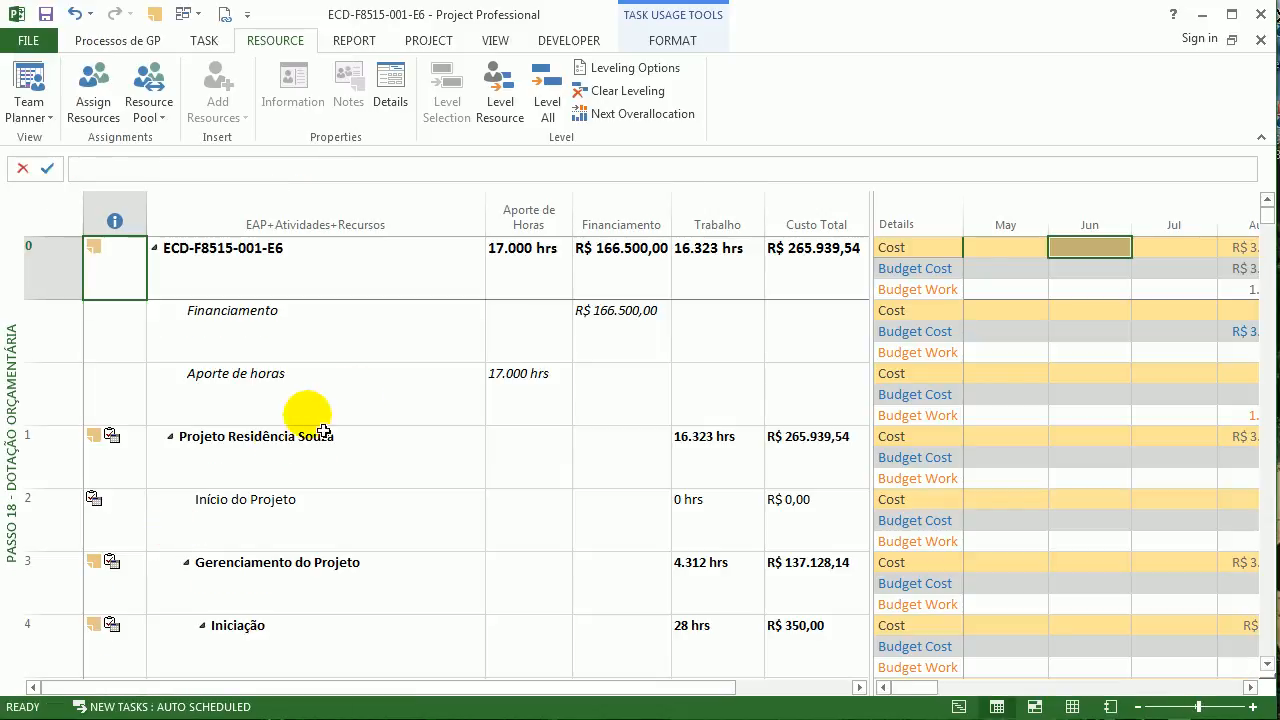
Examine the Financiamento and Aporte de horas rows, the project's total cost, and the monthly cost and budget values from August onward
left_click_drag(401, 338, 408, 394)
left_click(357, 278)
left_click(366, 393)
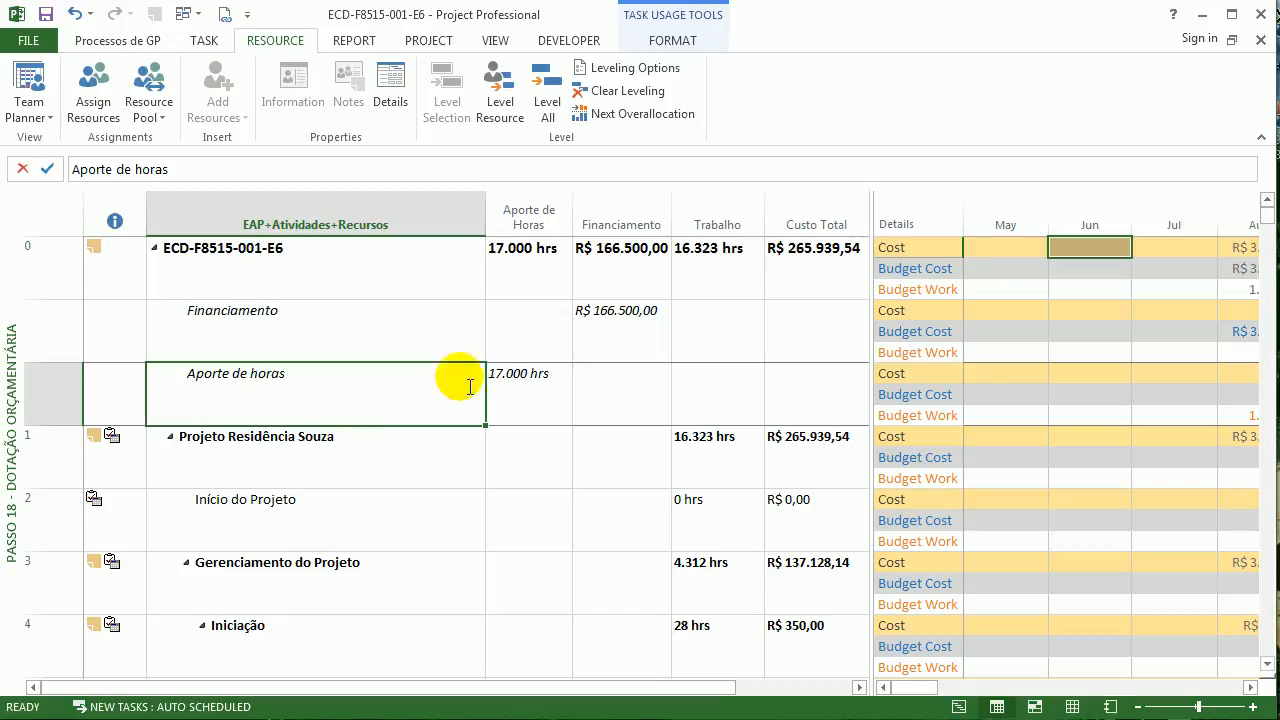
left_click(640, 333)
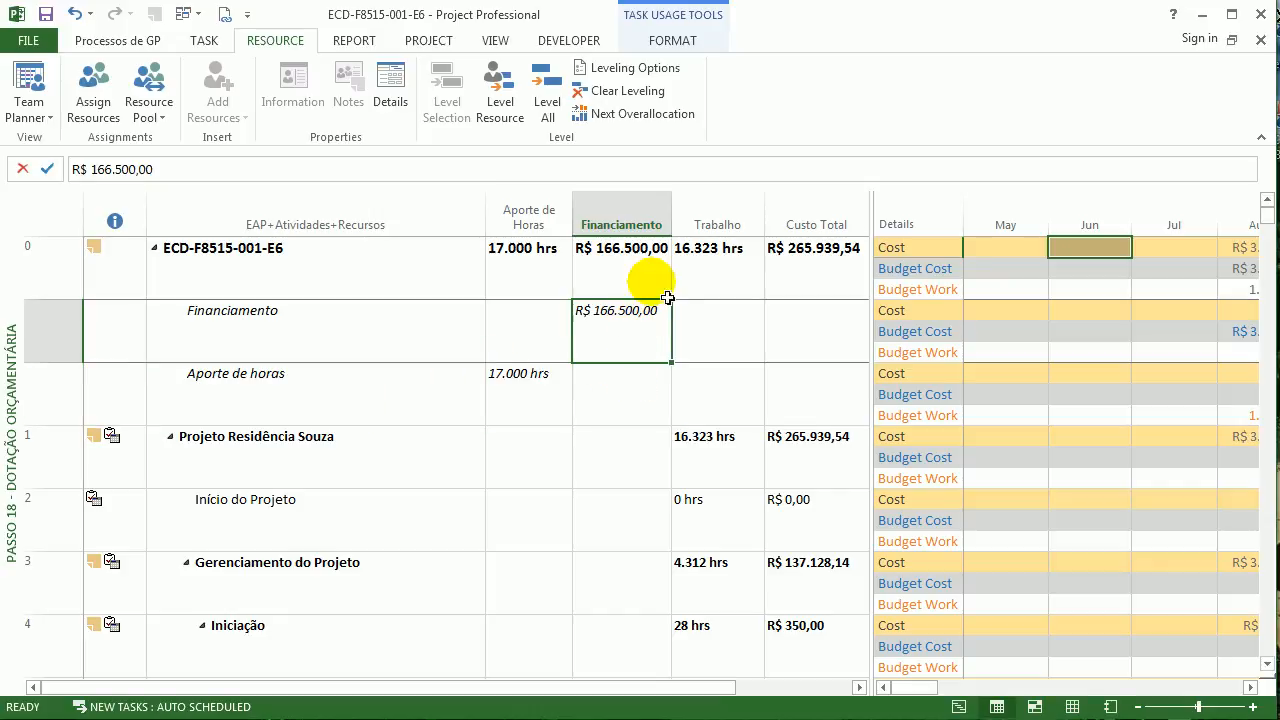
left_click(566, 382)
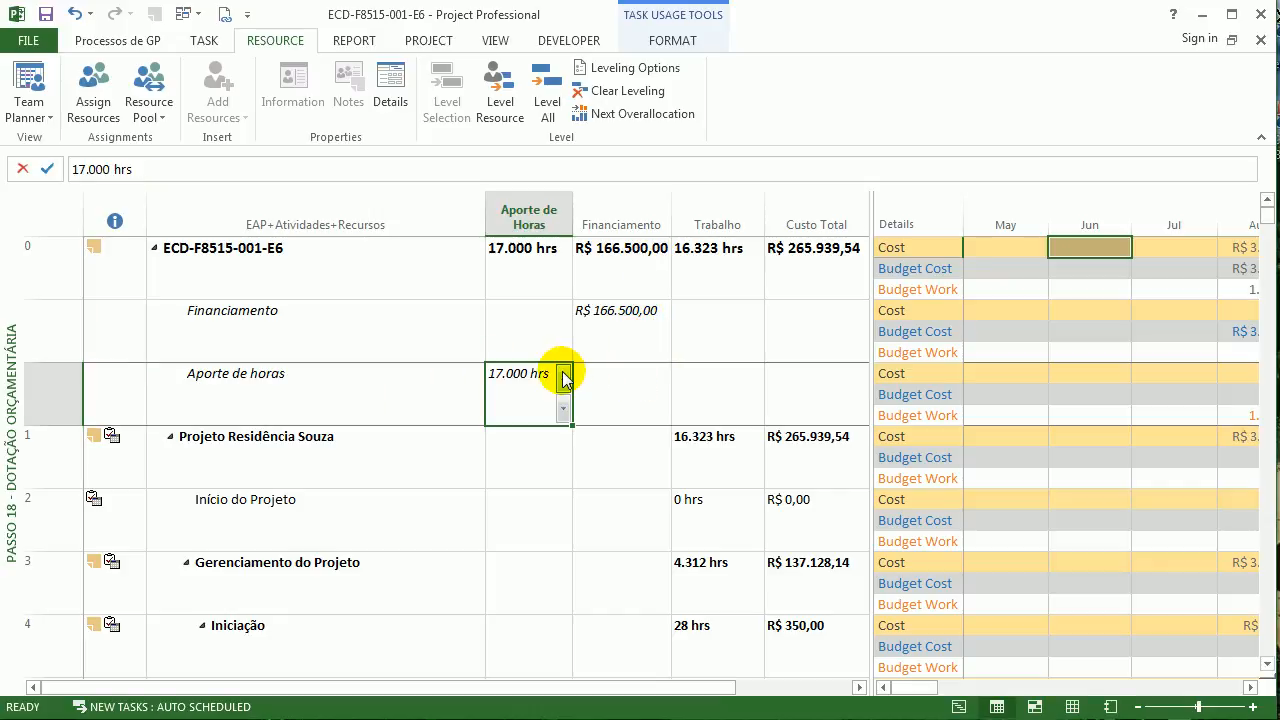
left_click(849, 282)
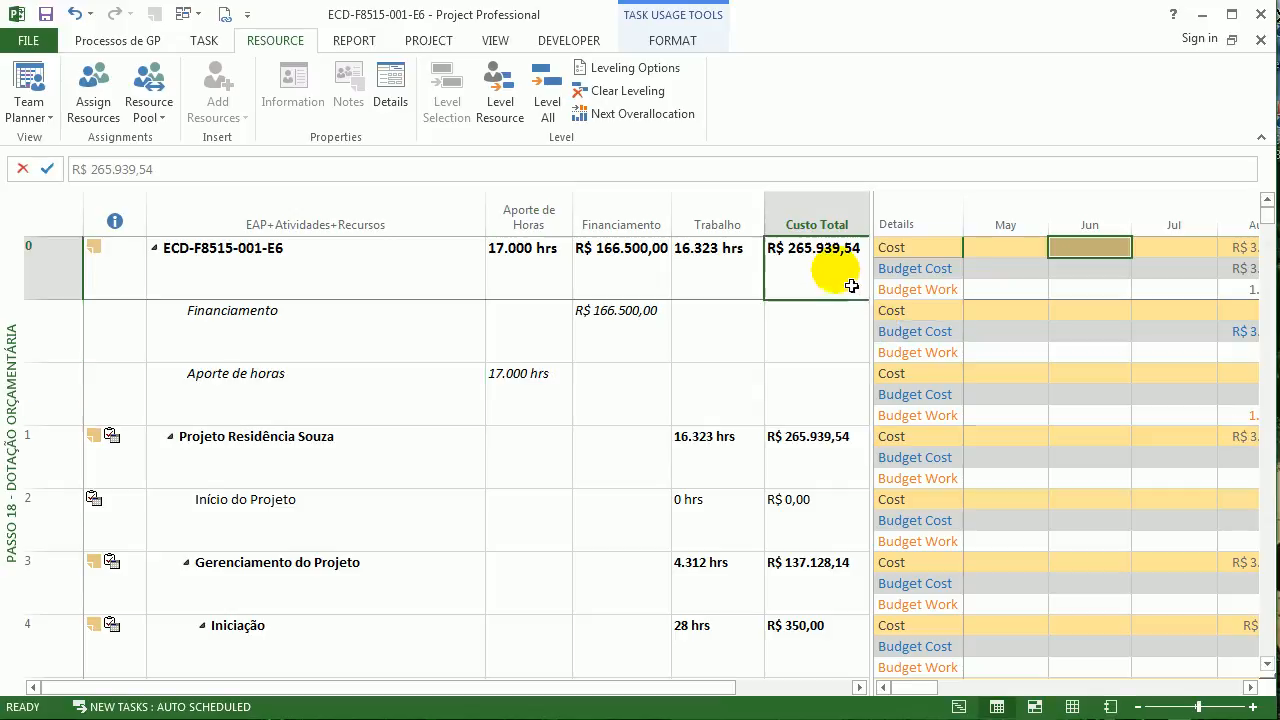
left_click_drag(868, 306, 297, 350)
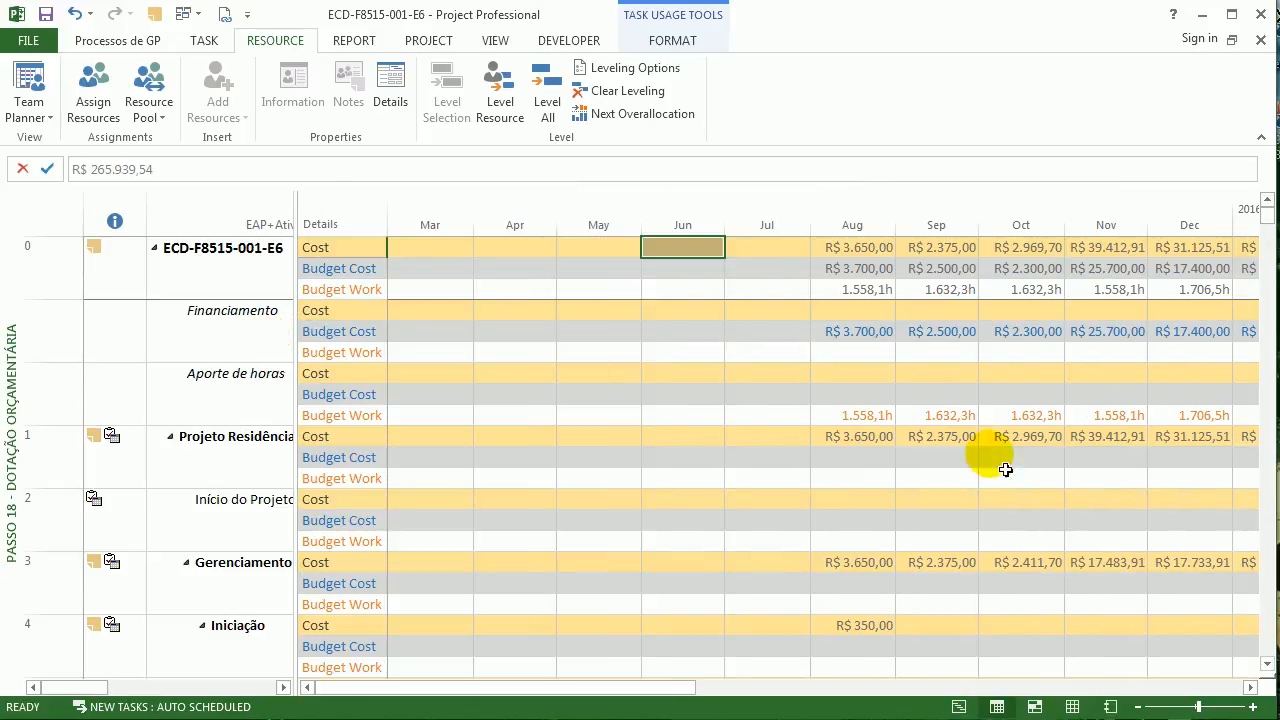
left_click_drag(666, 686, 777, 687)
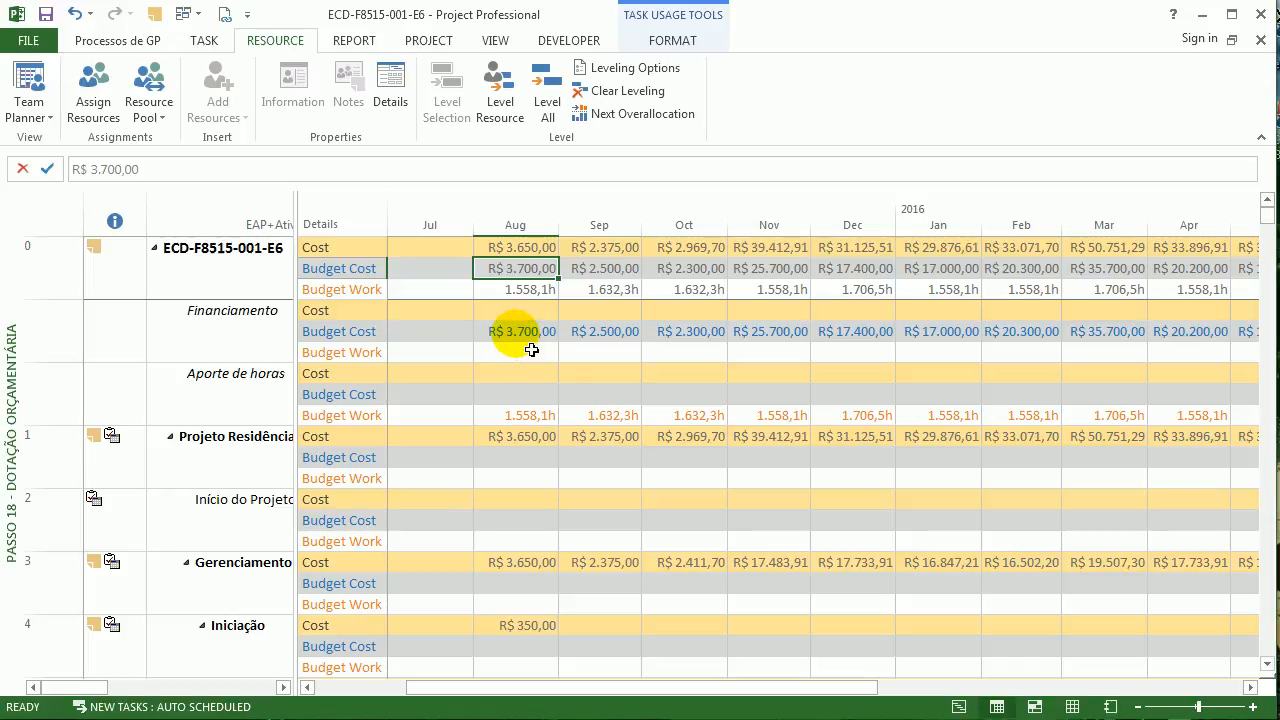
Try to overwrite the August Budget Cost of Financiamento with 5555, and cancel the entry
left_click(525, 336)
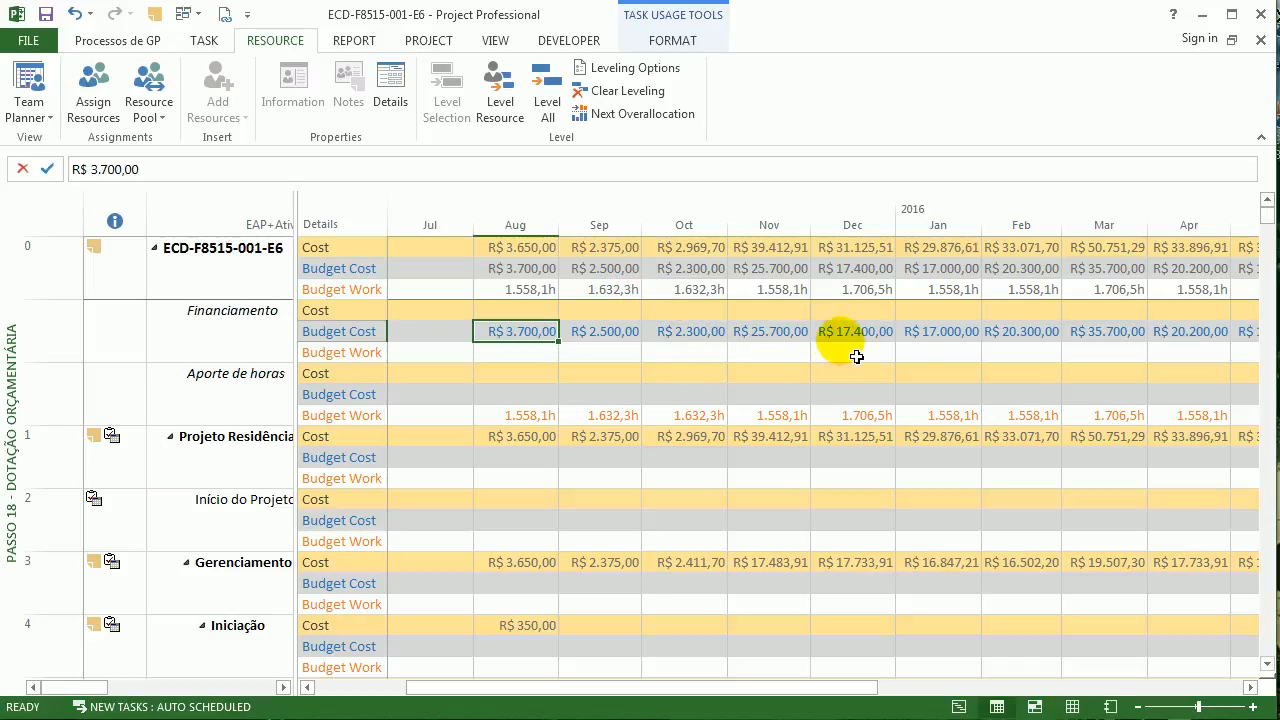
type("5555")
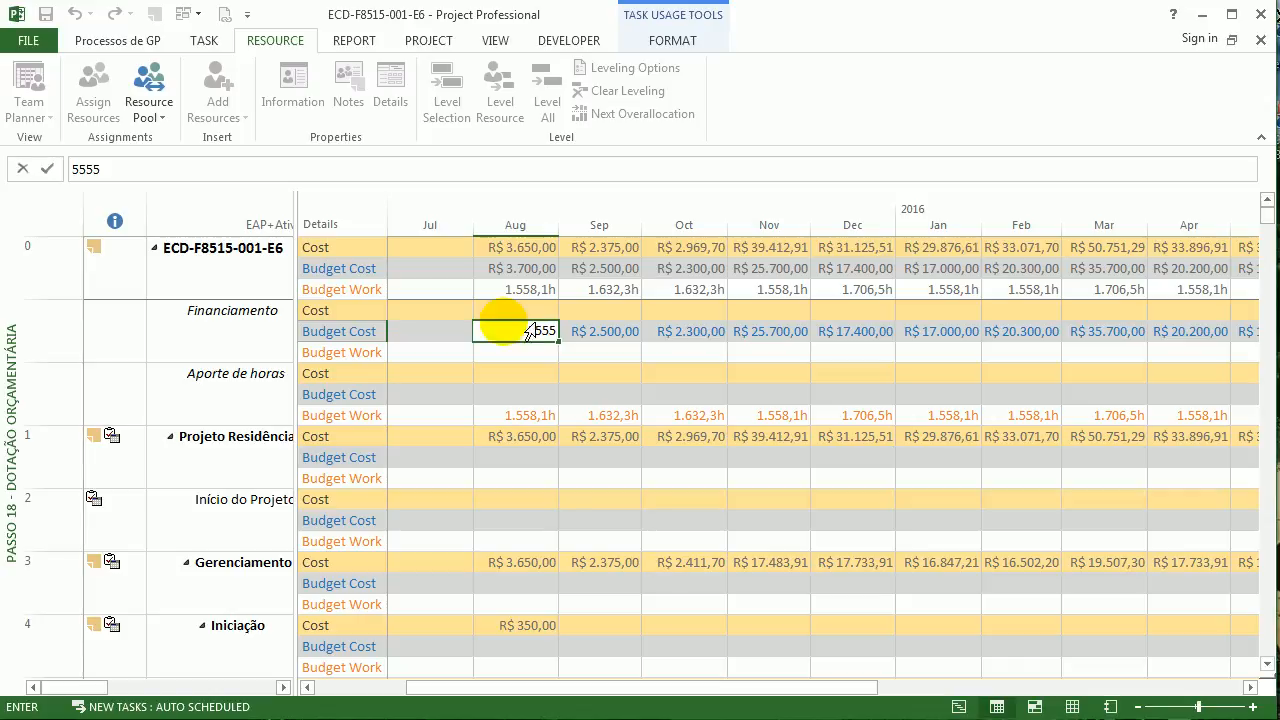
key("Escape")
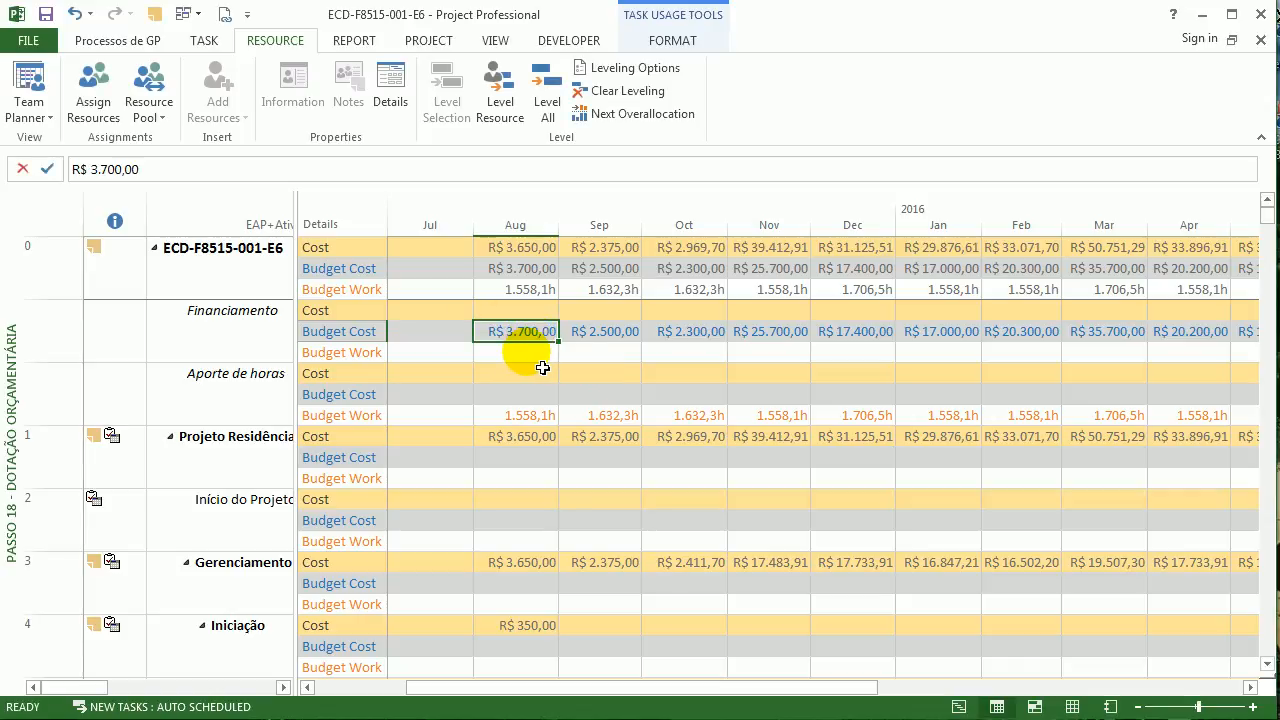
Compare the August Budget Cost of the project summary row with that of the Financiamento row
left_click(520, 288)
left_click(520, 270)
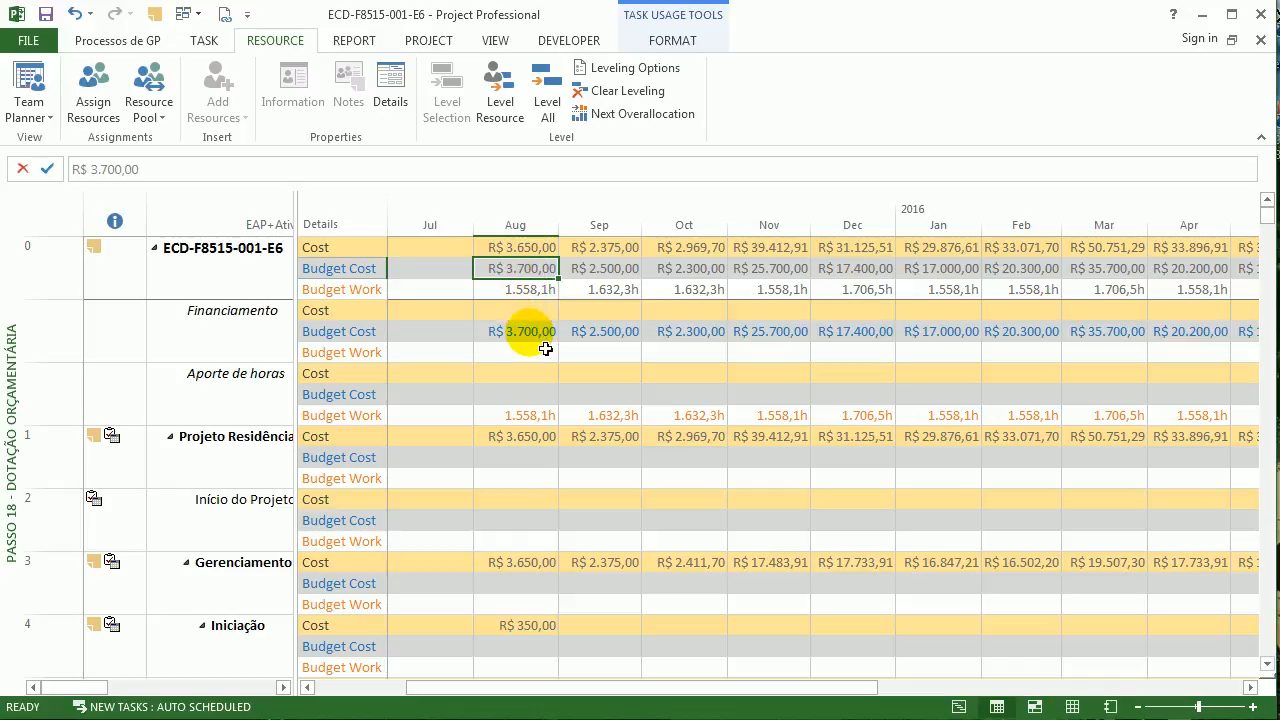
left_click(540, 335)
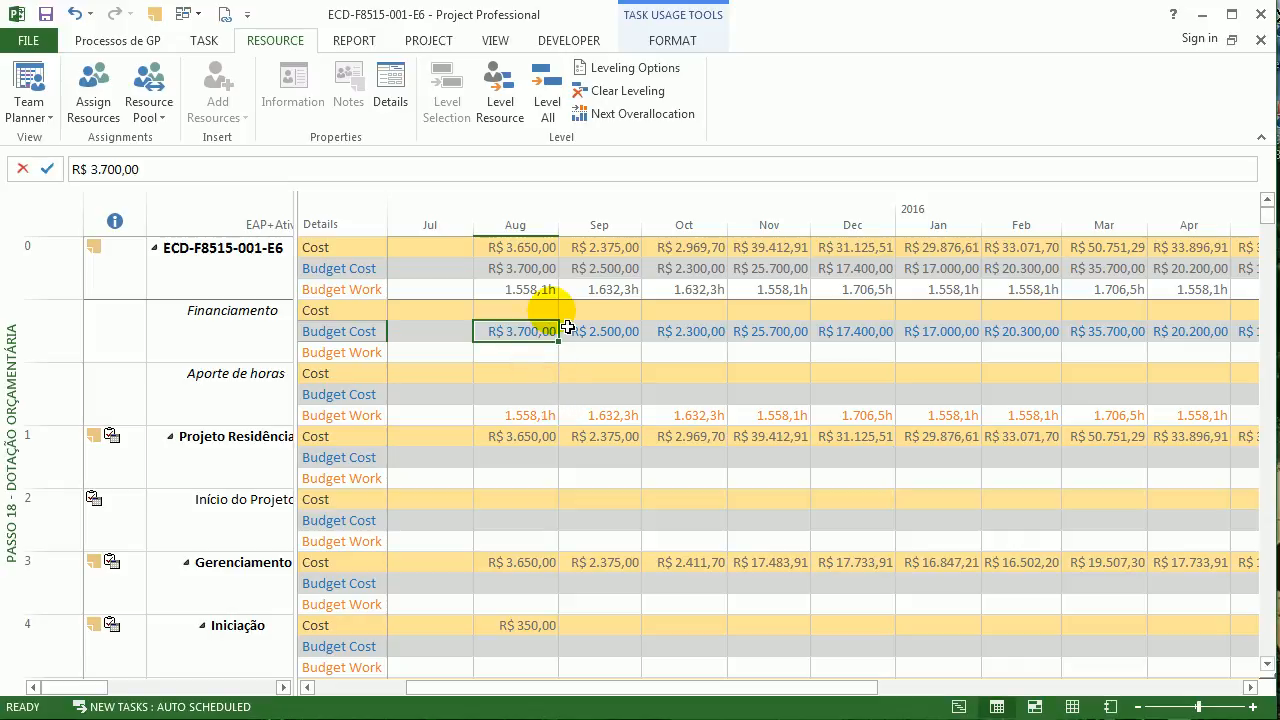
left_click(515, 268)
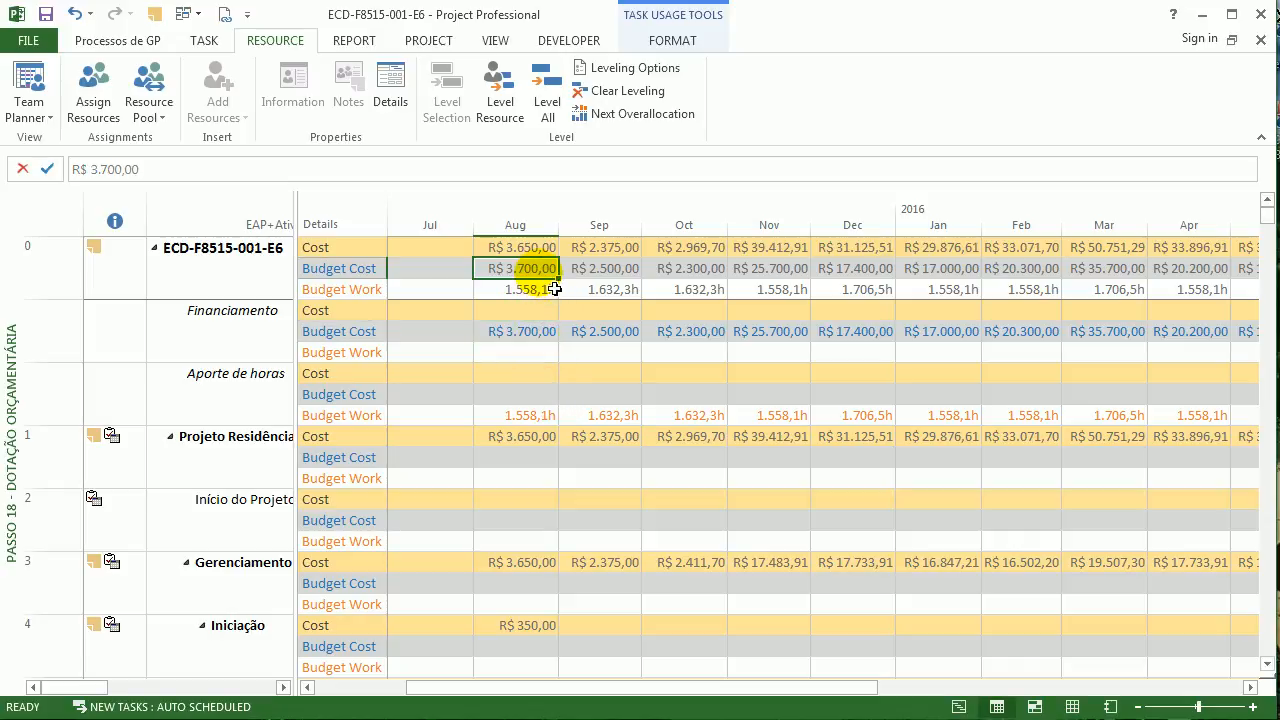
left_click(538, 335)
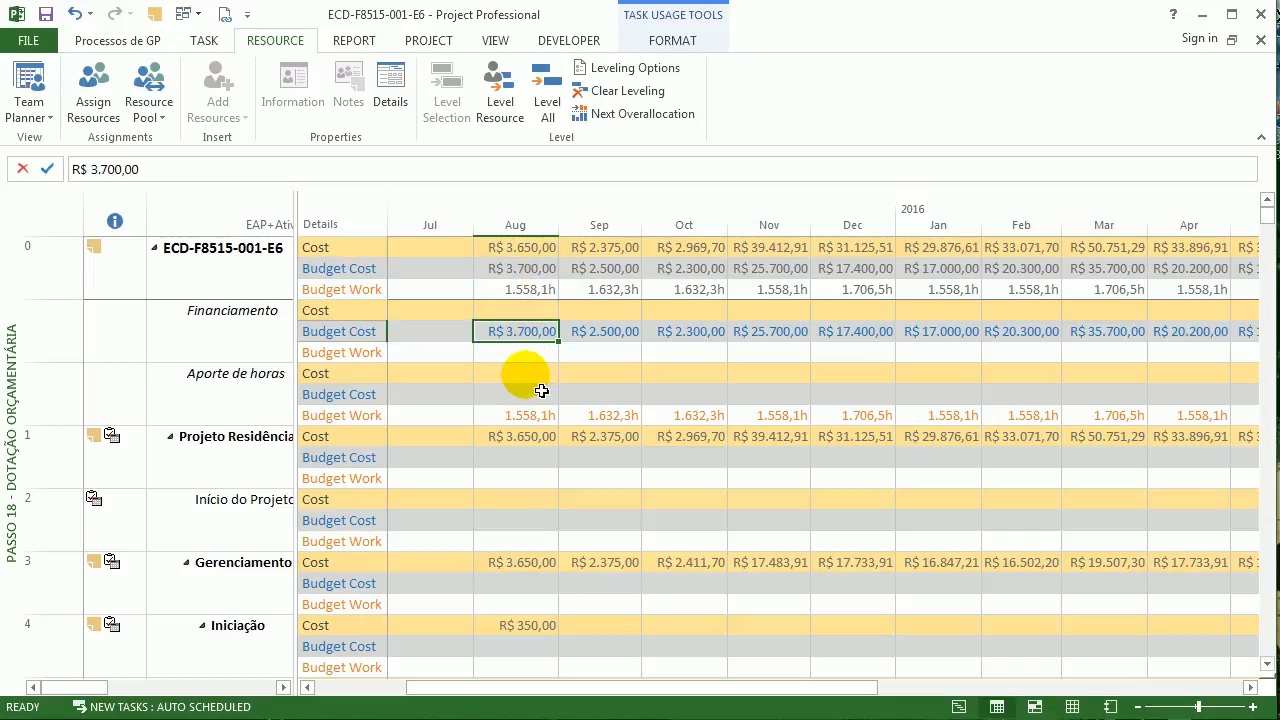
left_click(515, 266)
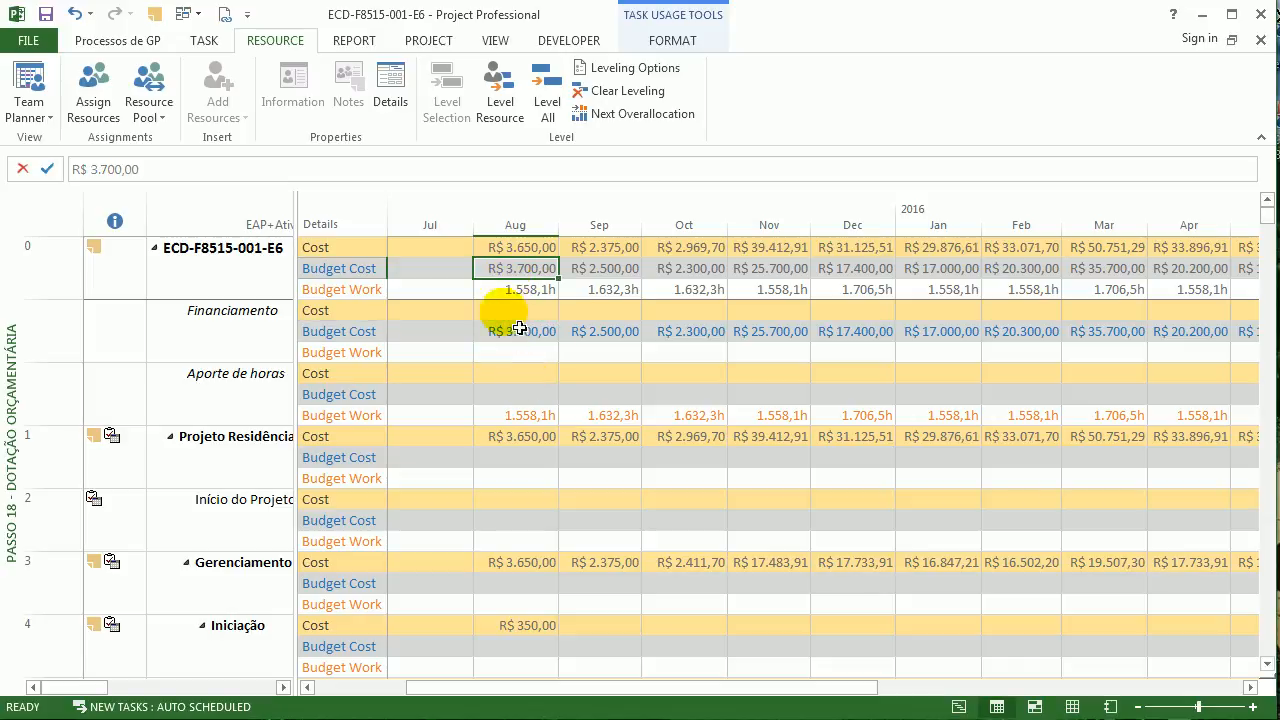
Check the project's August Budget Work and try to overwrite that of Aporte de horas with 55555
left_click(518, 290)
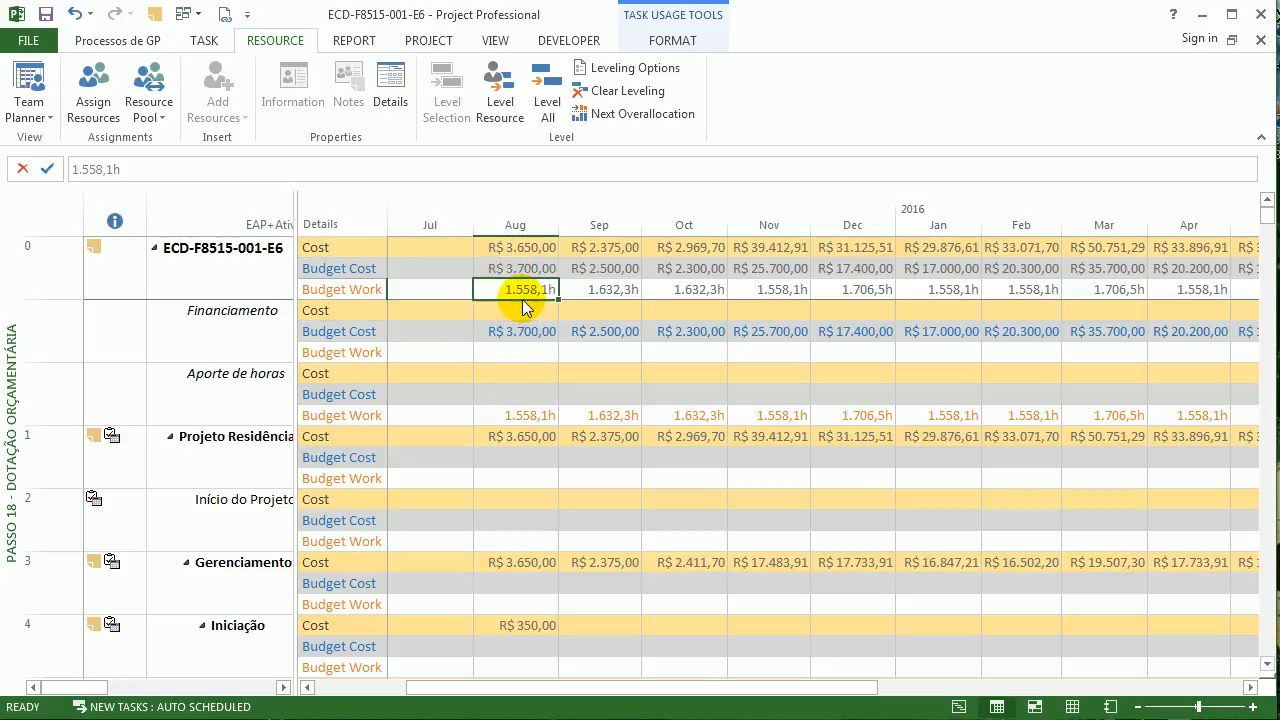
left_click(512, 415)
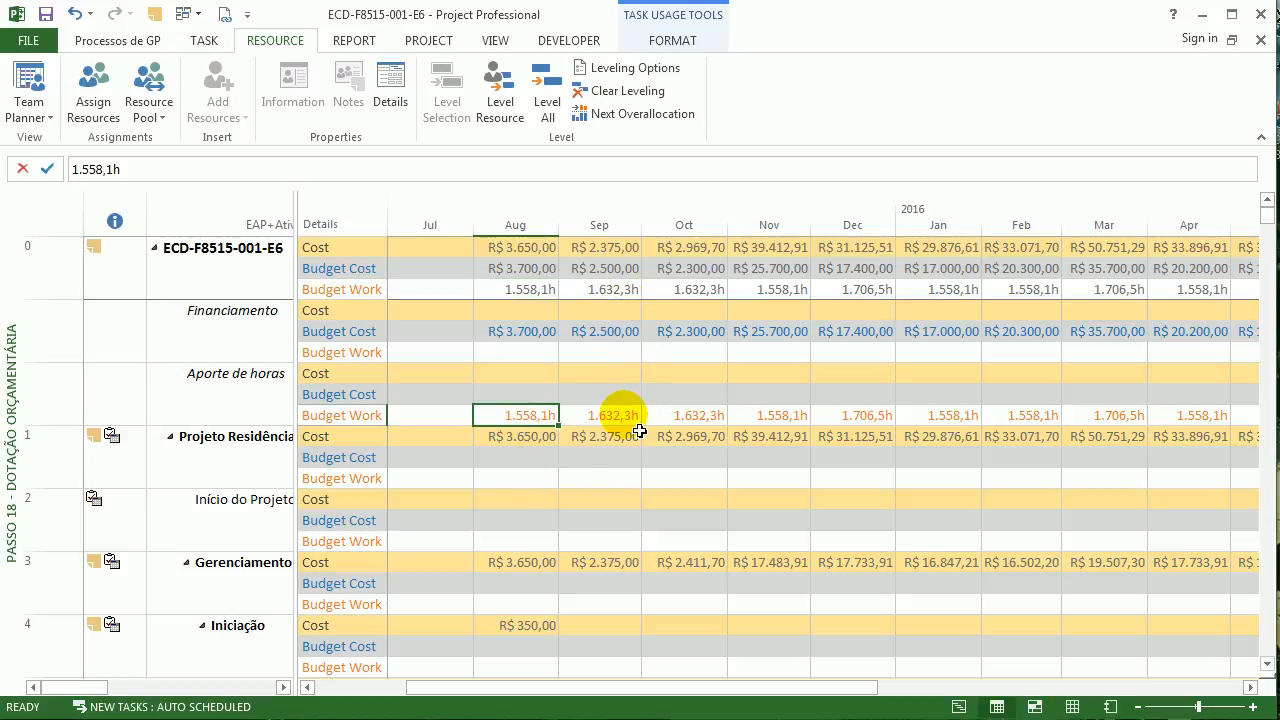
type("55555")
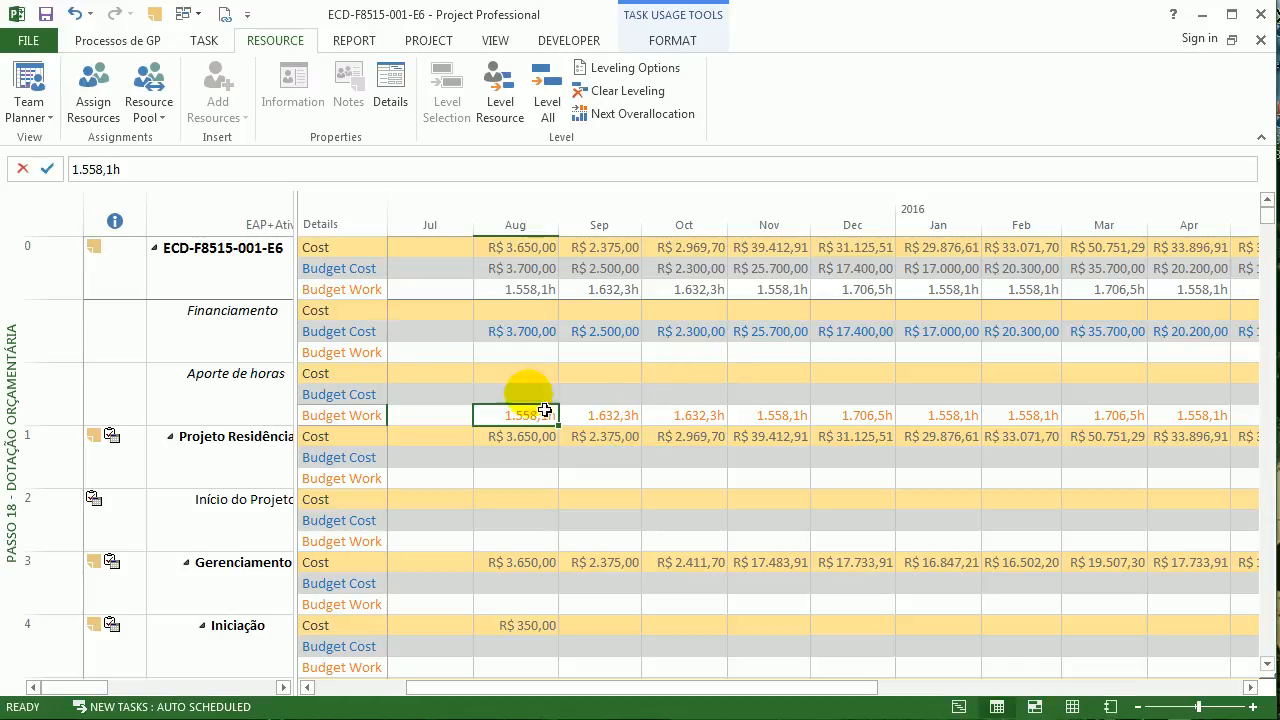
Enlarge the table area again and change to the Passo 19 - Apresentar a Dotação Orçamentária view
left_click_drag(300, 337, 915, 443)
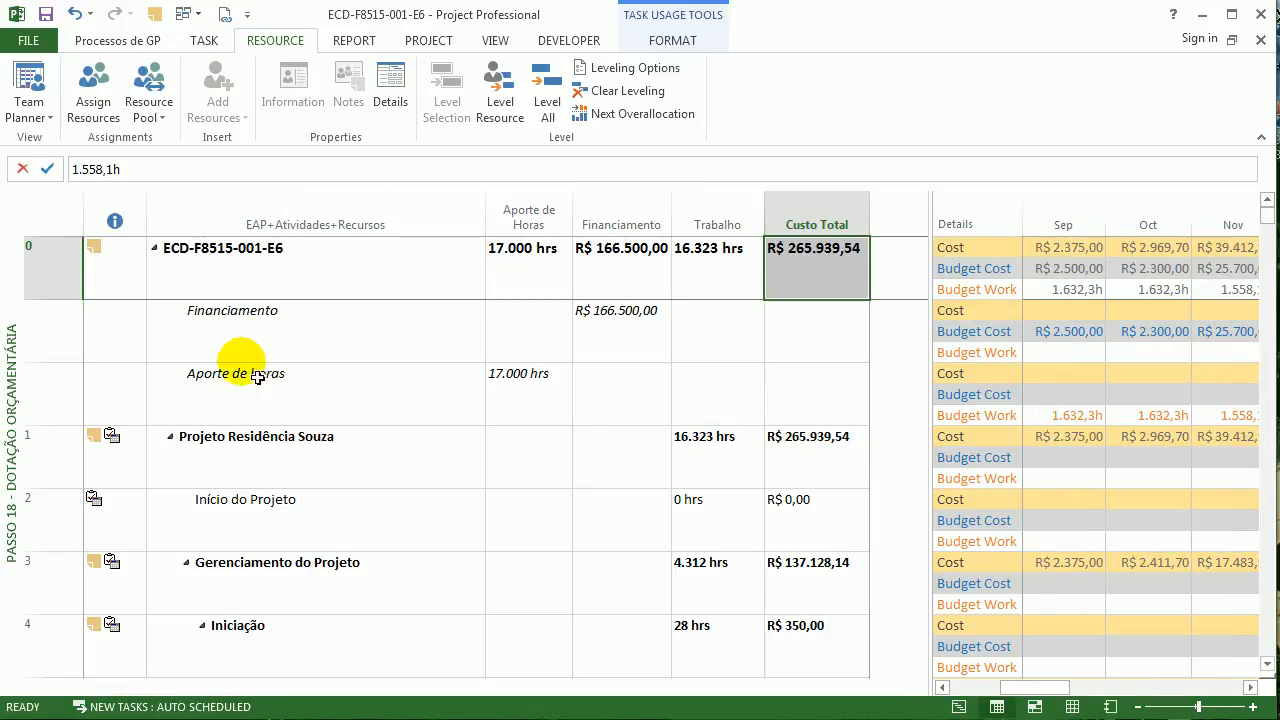
right_click(12, 328)
scroll(60, 318, "down", 2)
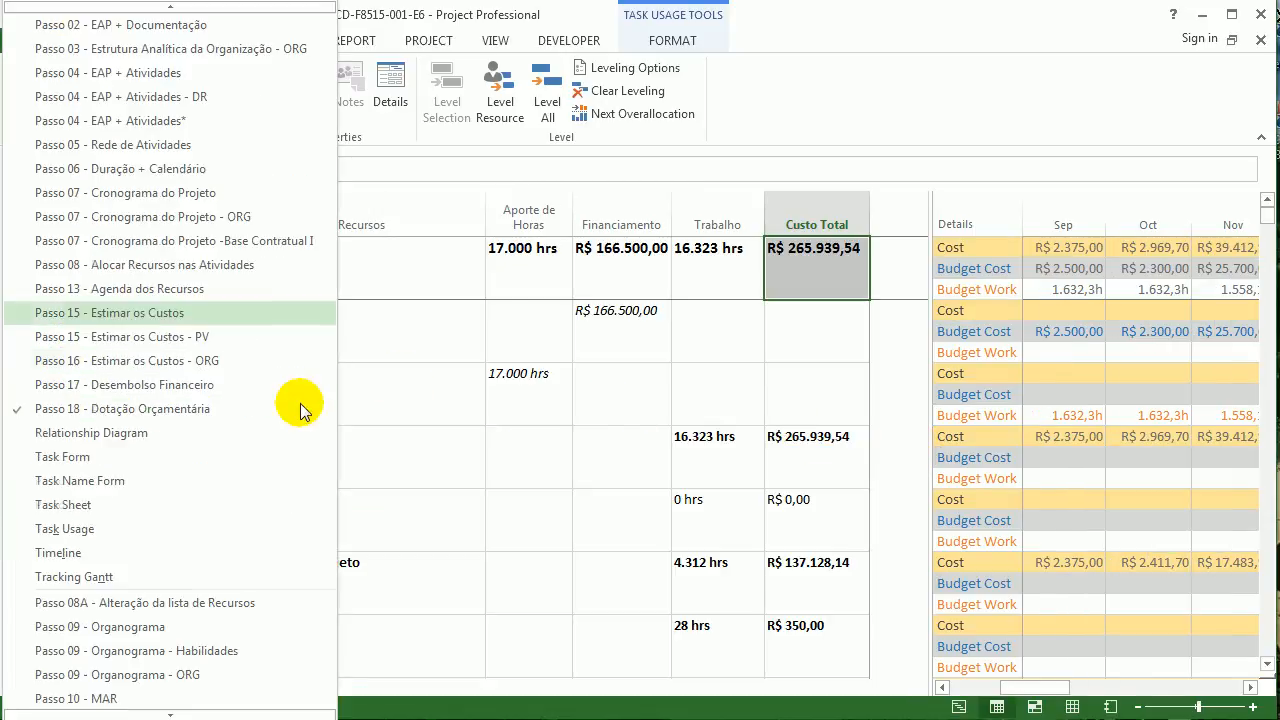
scroll(303, 410, "down", 4)
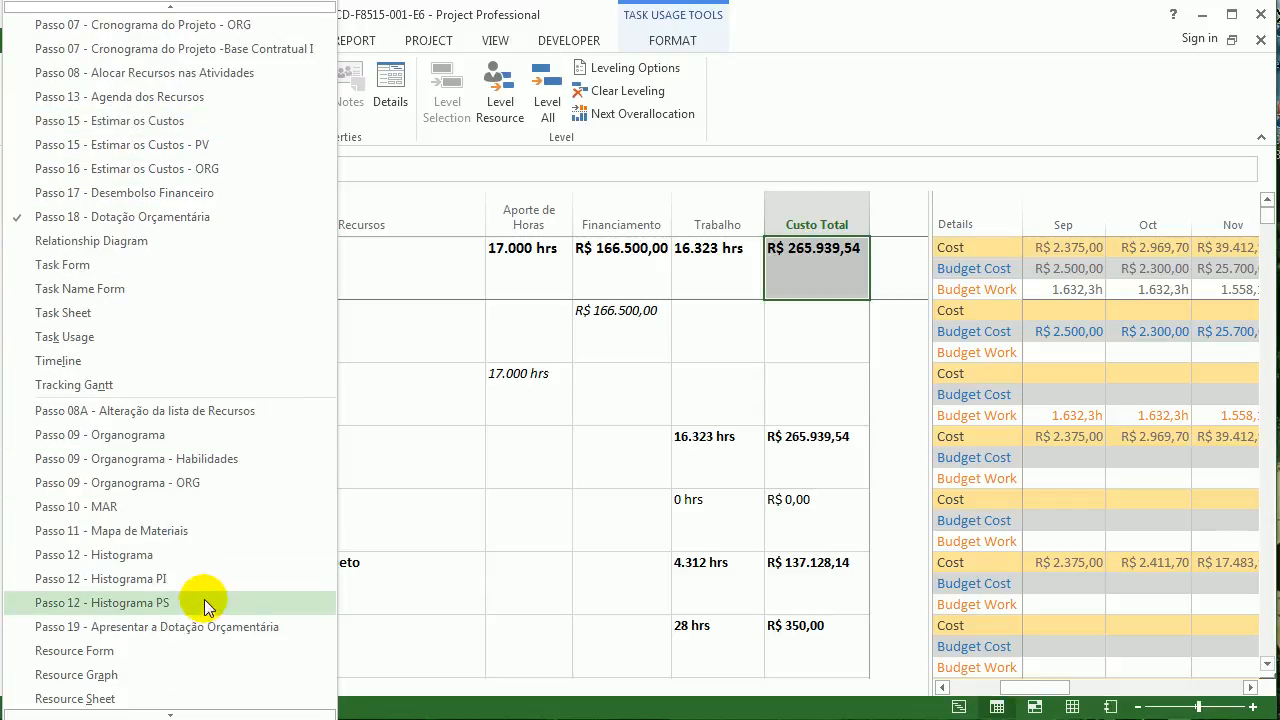
left_click(229, 627)
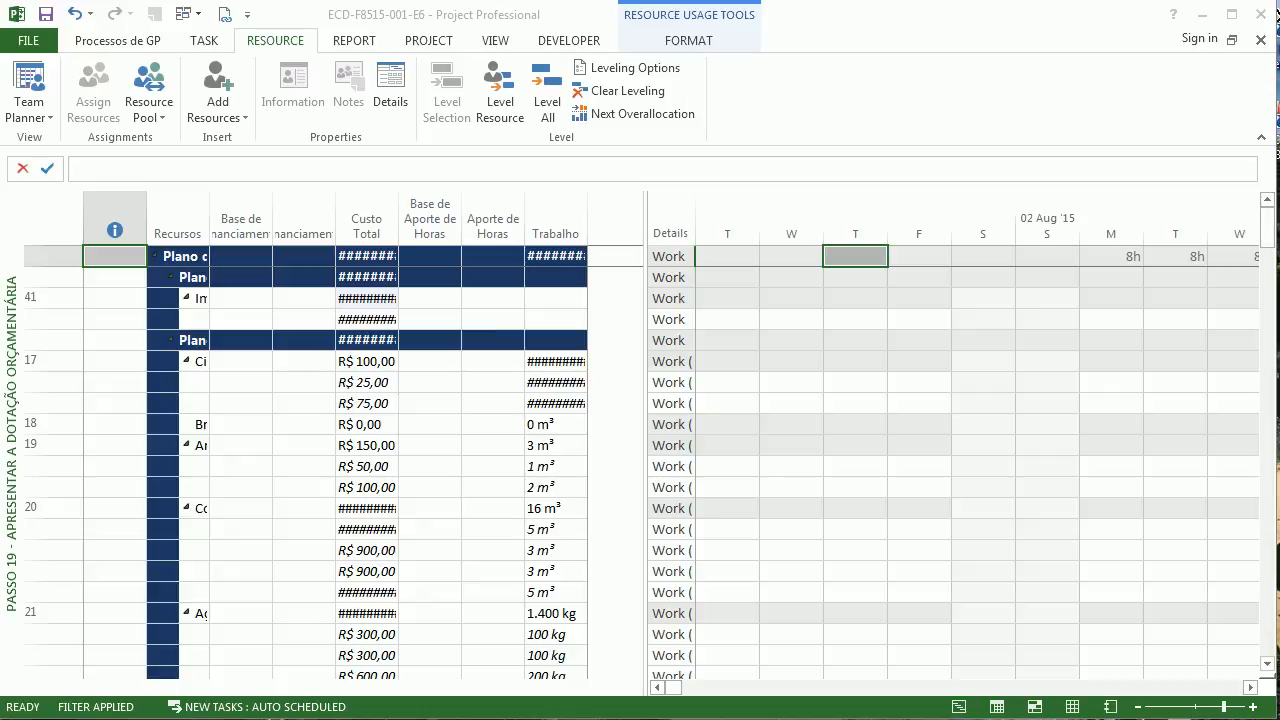
Widen the Recursos, Base de Financiamento, Financiamento, Custo Total, Trabalho and Details columns, and set the divider just after Trabalho
left_click(228, 232)
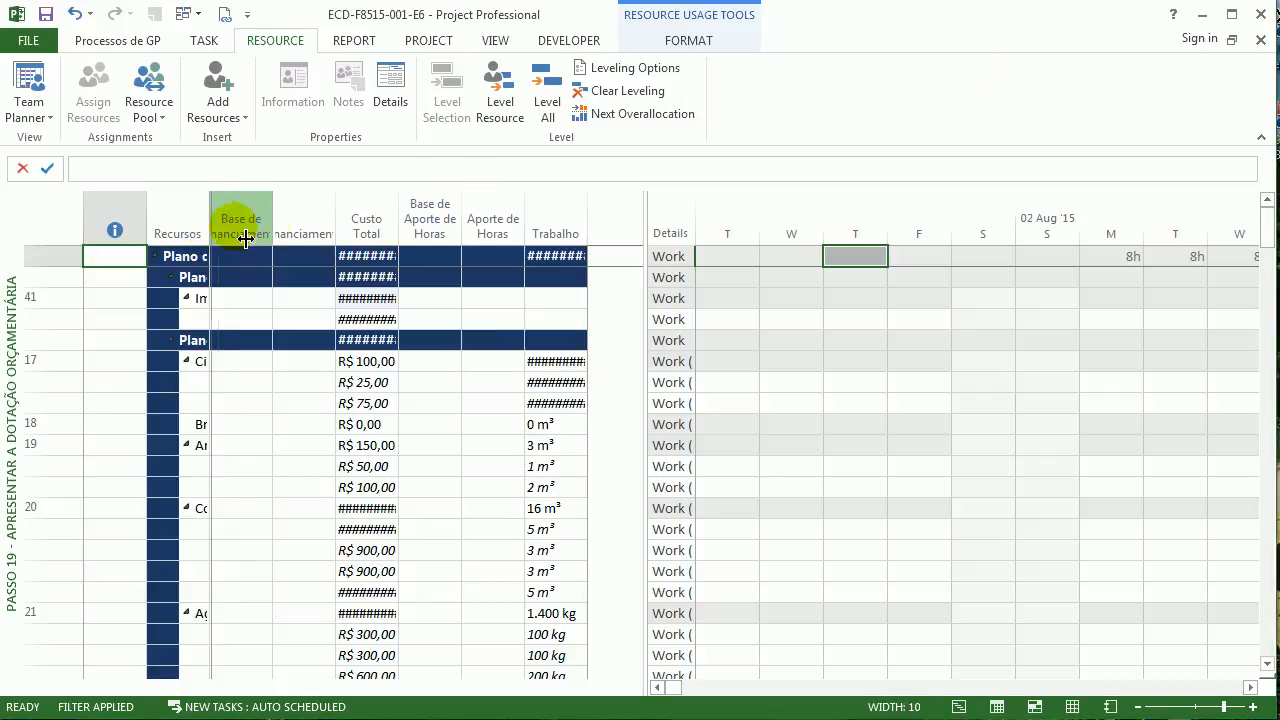
left_click_drag(336, 240, 401, 243)
left_click_drag(646, 252, 1097, 268)
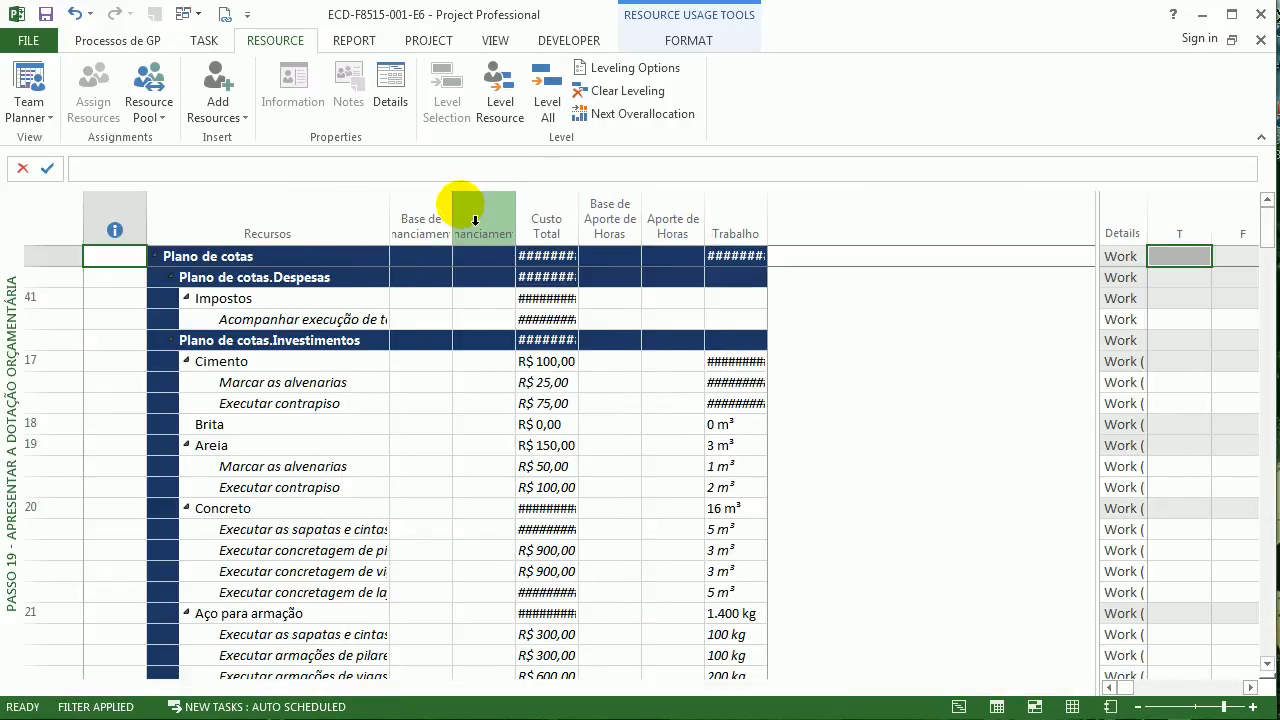
left_click_drag(457, 217, 597, 232)
double_click(659, 239)
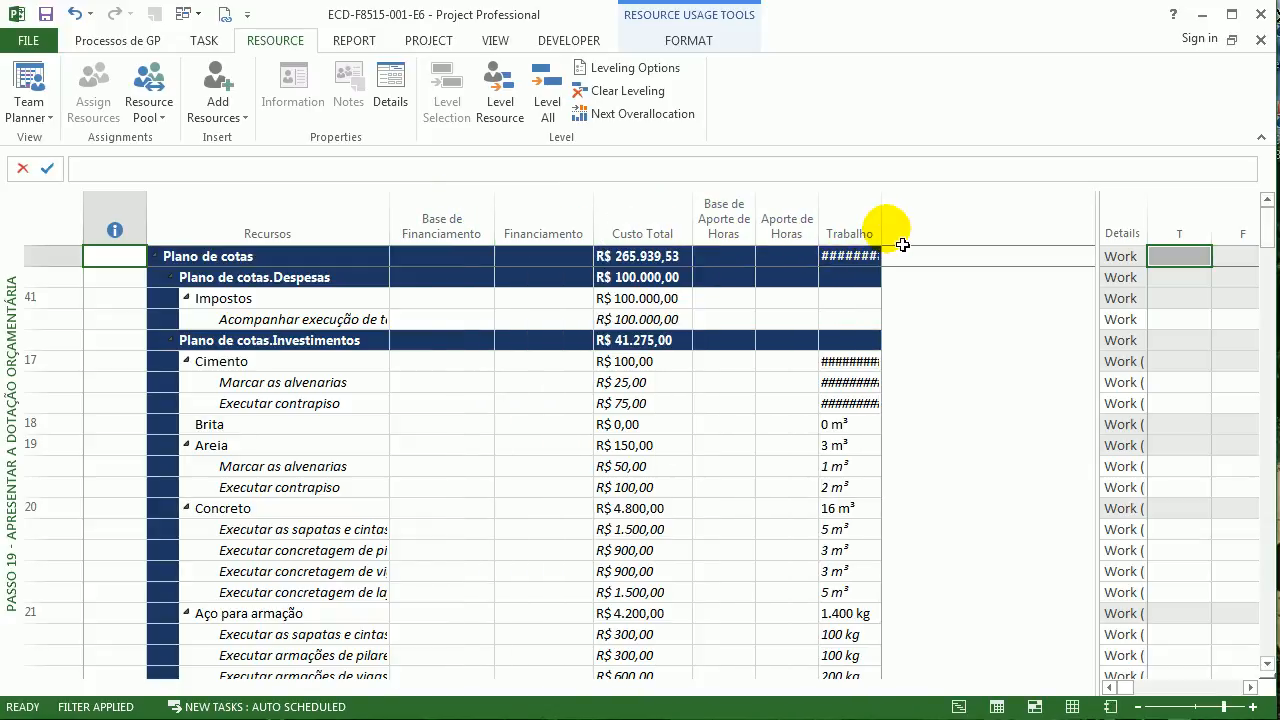
double_click(886, 232)
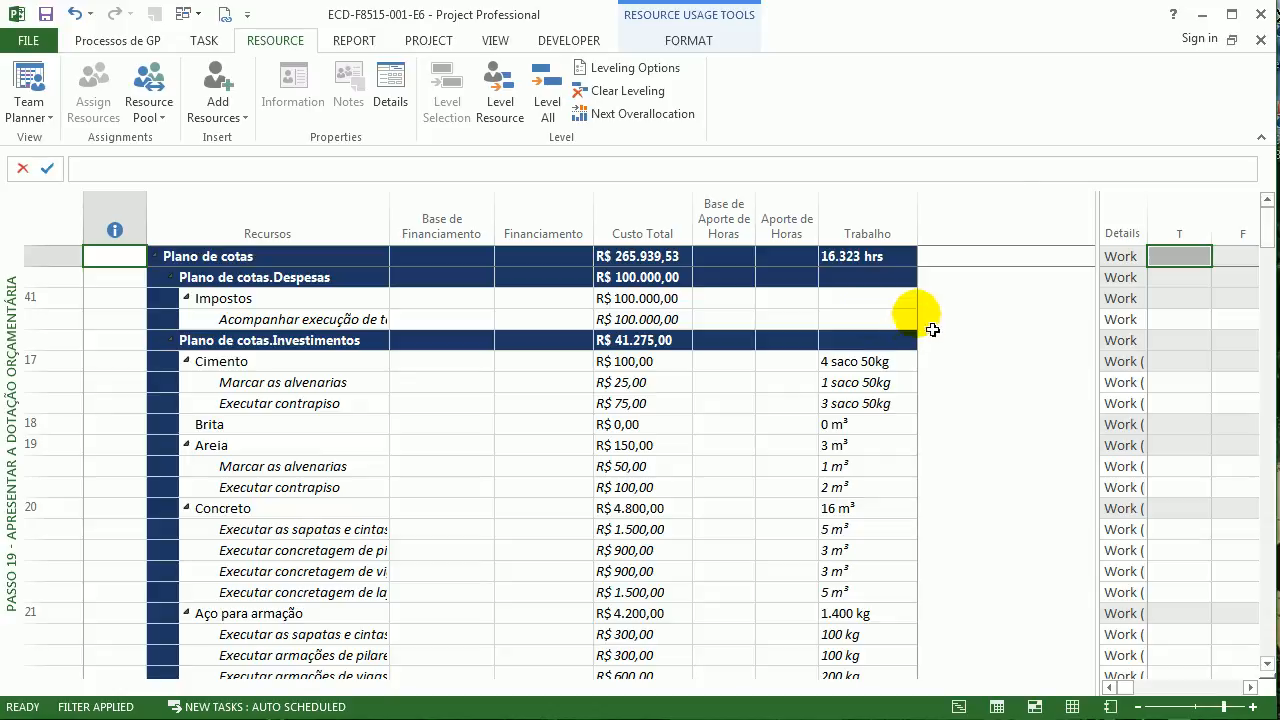
left_click_drag(1113, 257, 908, 282)
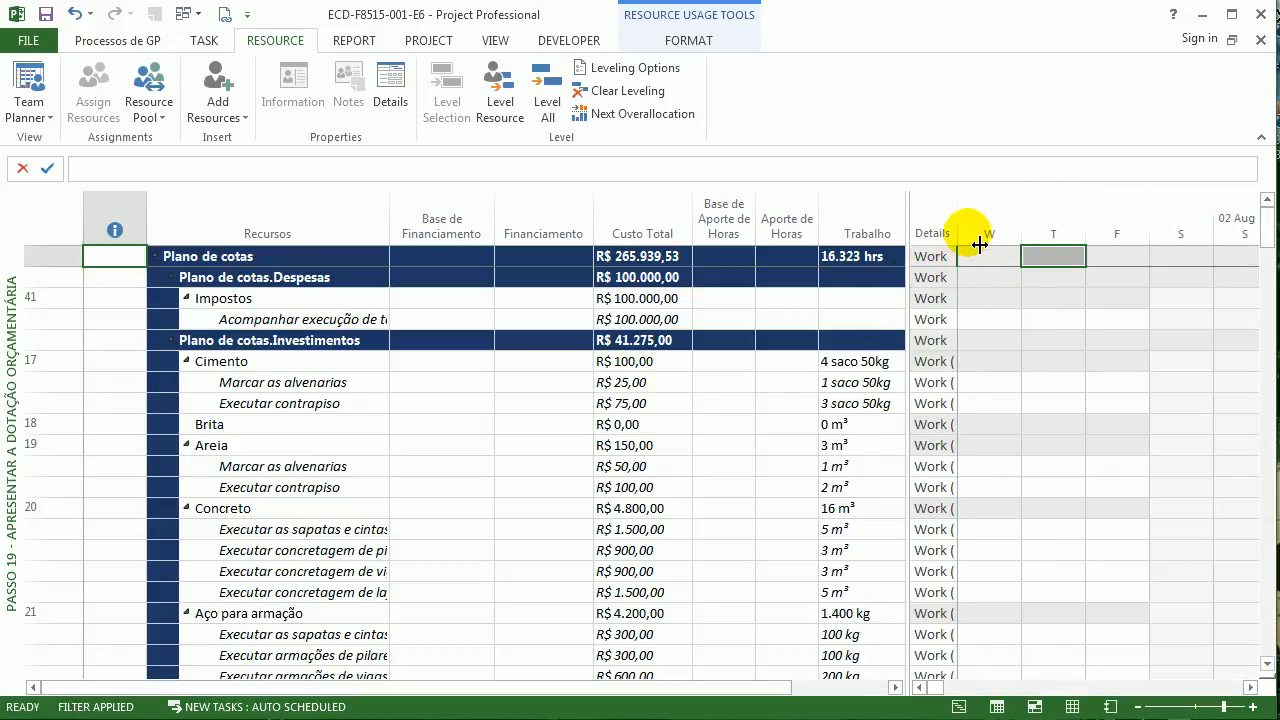
left_click_drag(960, 240, 1086, 249)
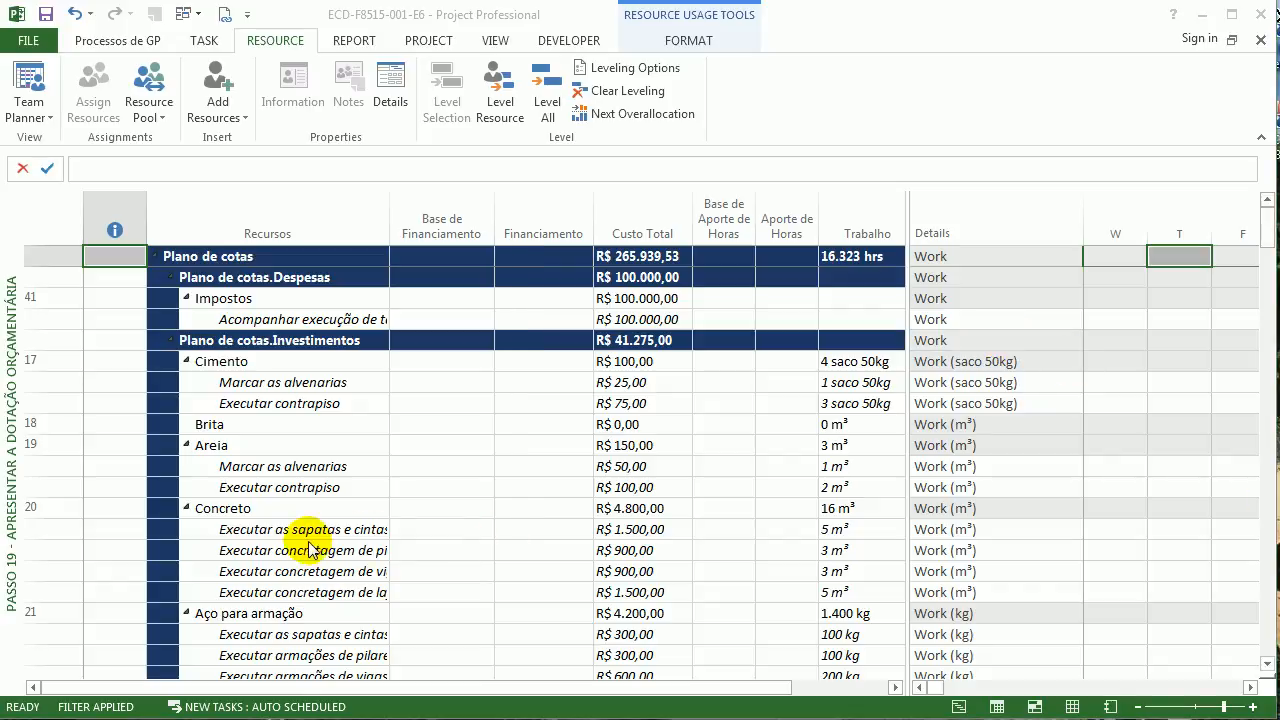
Add Budget Cost and Budget Work to the fields shown in the timephased details of the resource usage view
right_click(996, 285)
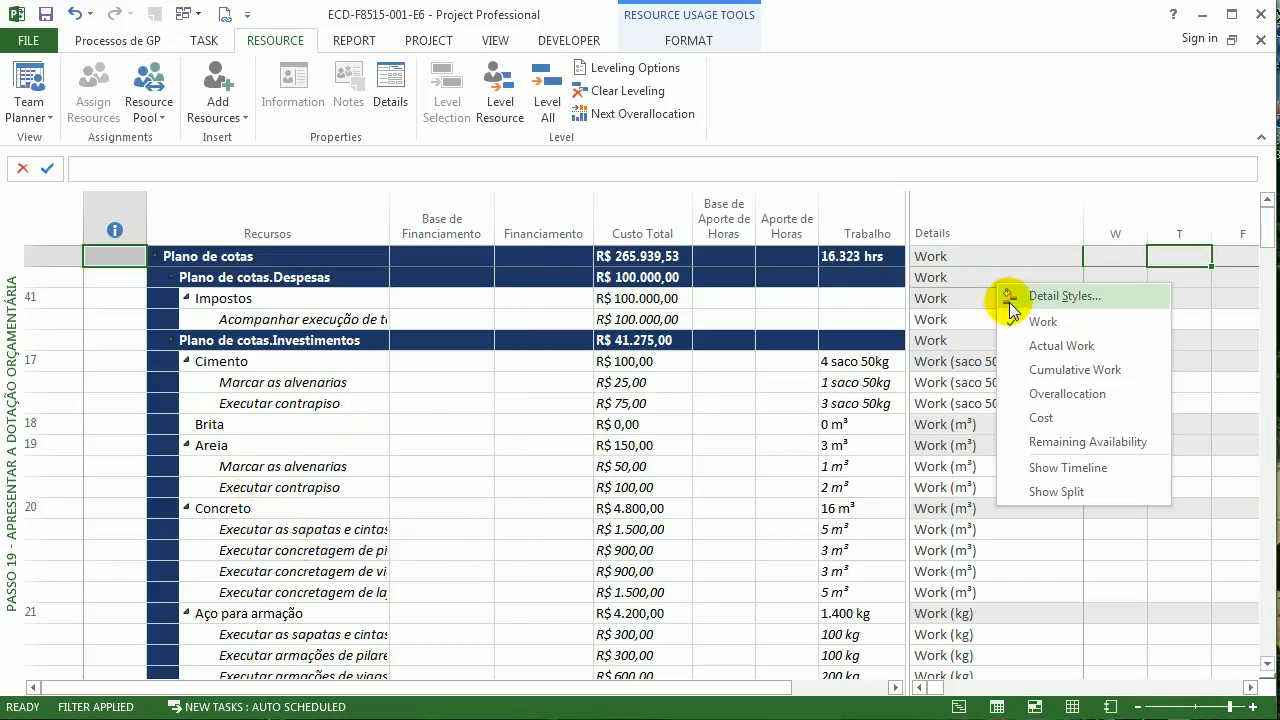
left_click(1048, 296)
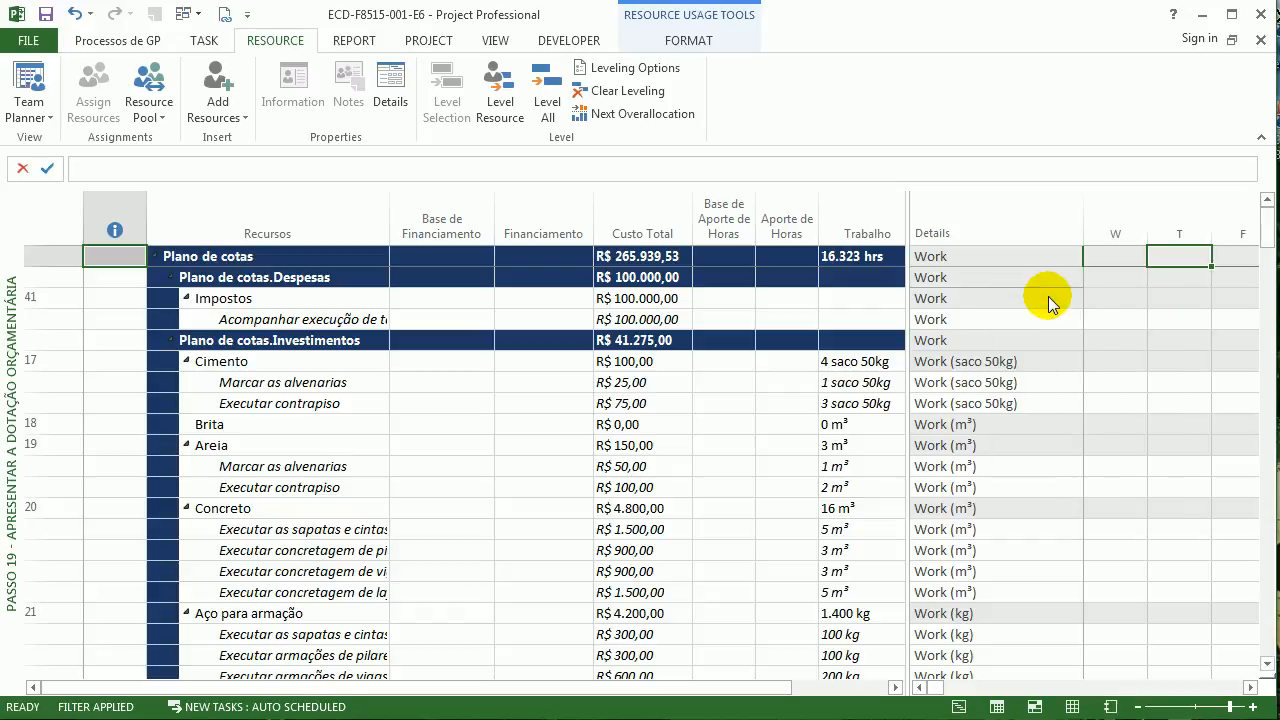
left_click(462, 346)
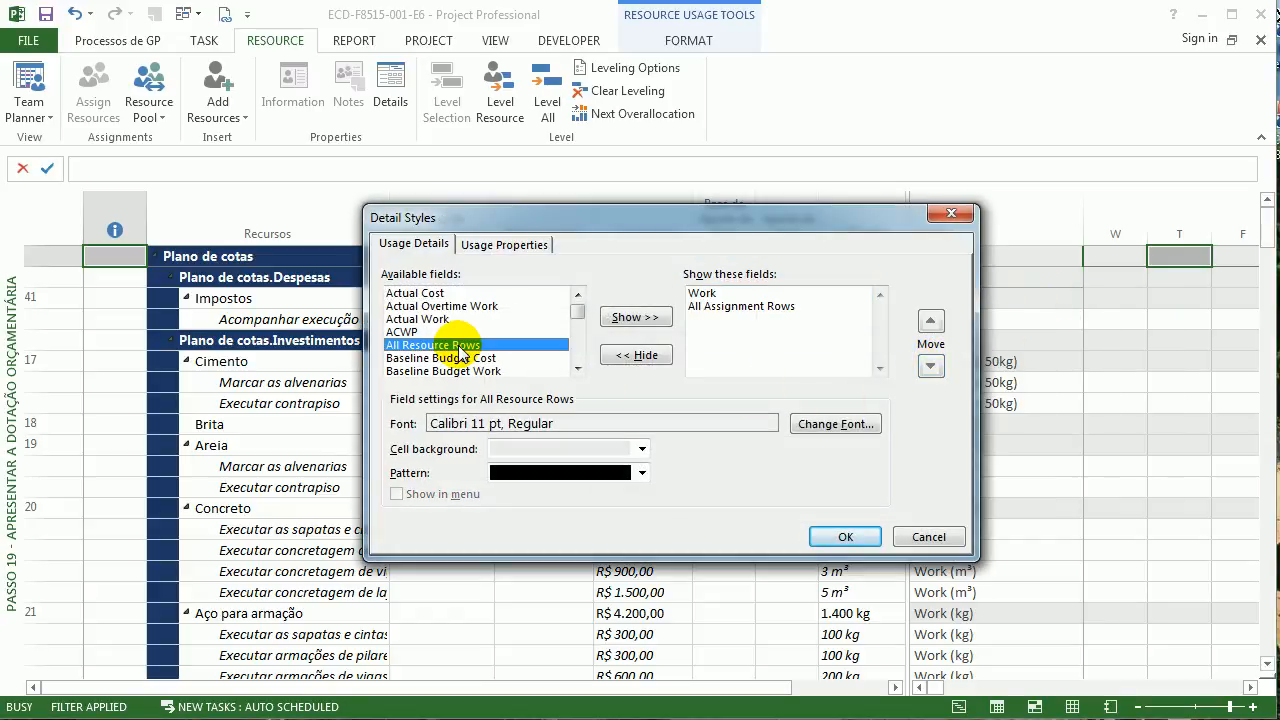
key("Down")
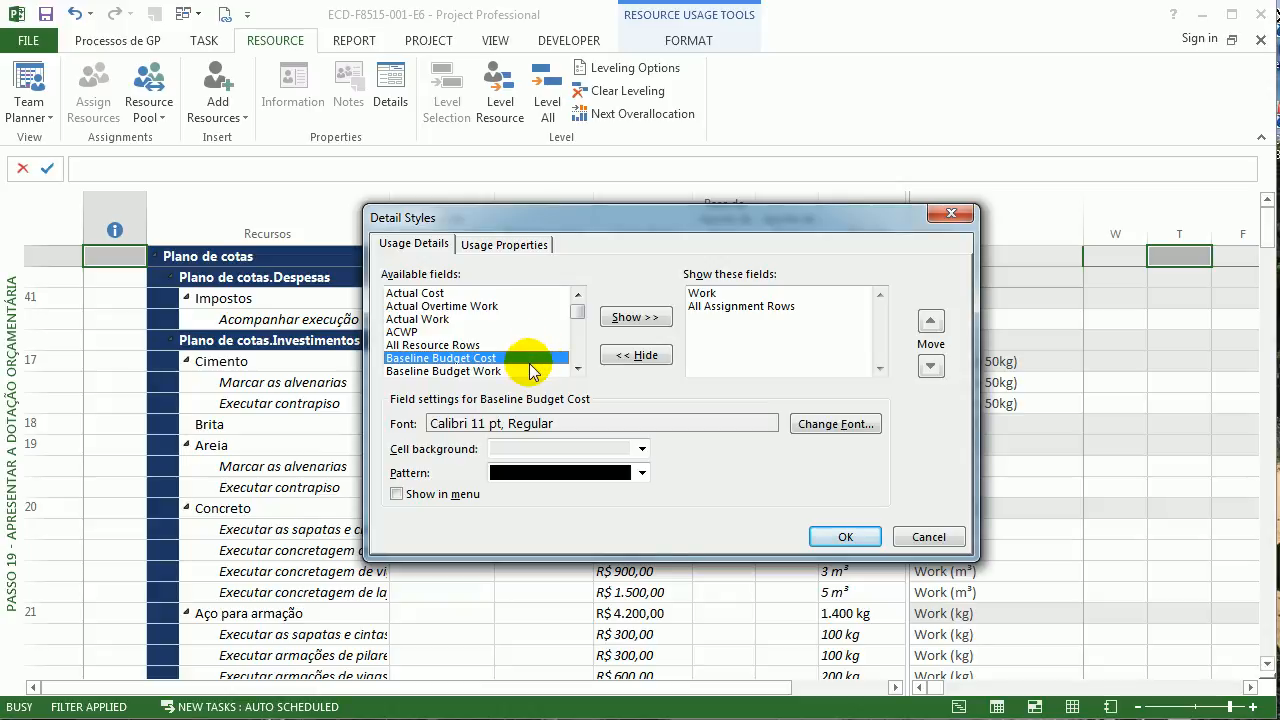
left_click(577, 369)
left_click(577, 369)
left_click(577, 369)
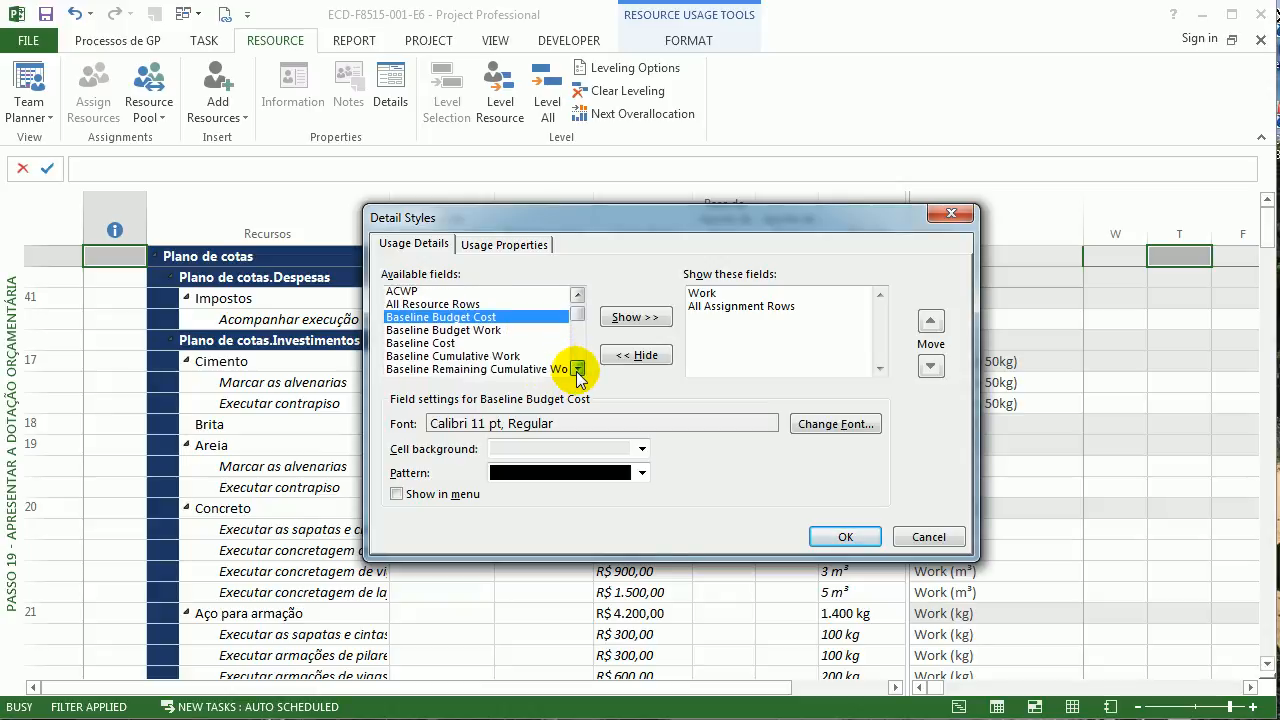
left_click(577, 369)
left_click(577, 369)
left_click(577, 369)
left_click(577, 369)
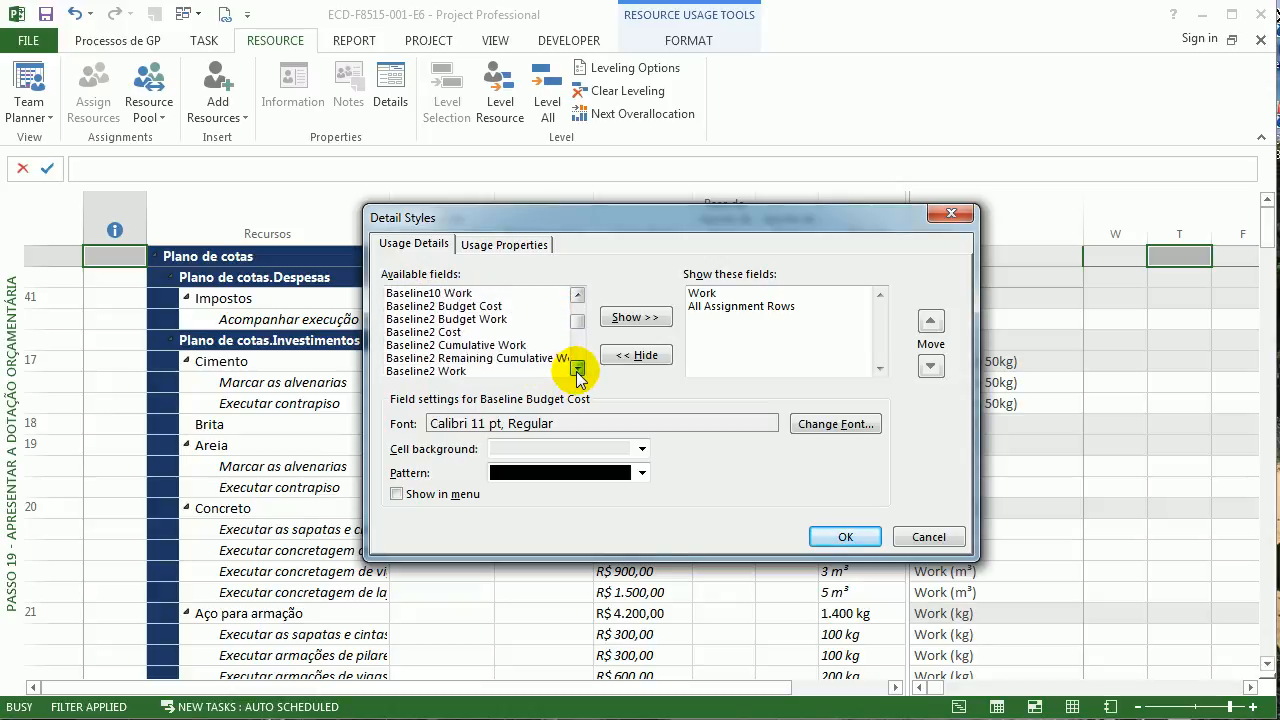
left_click_drag(577, 369, 577, 369)
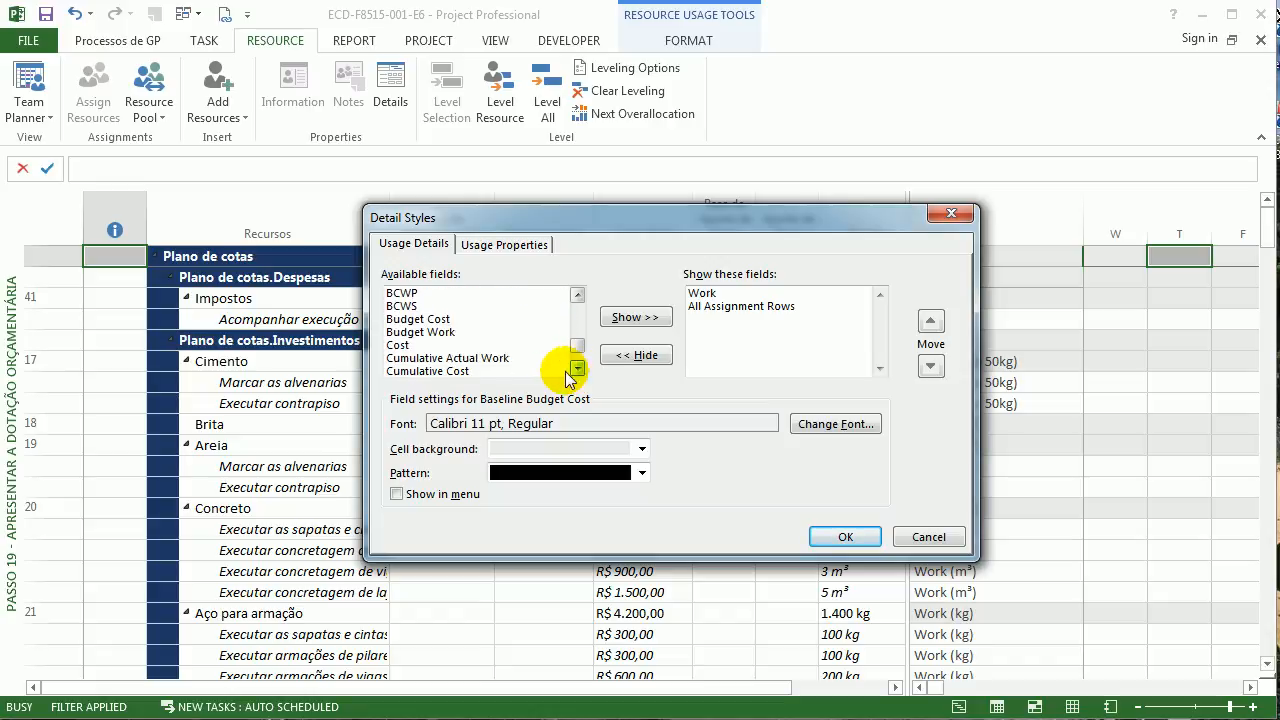
left_click(481, 320)
left_click(479, 330, "shift")
left_click(636, 317)
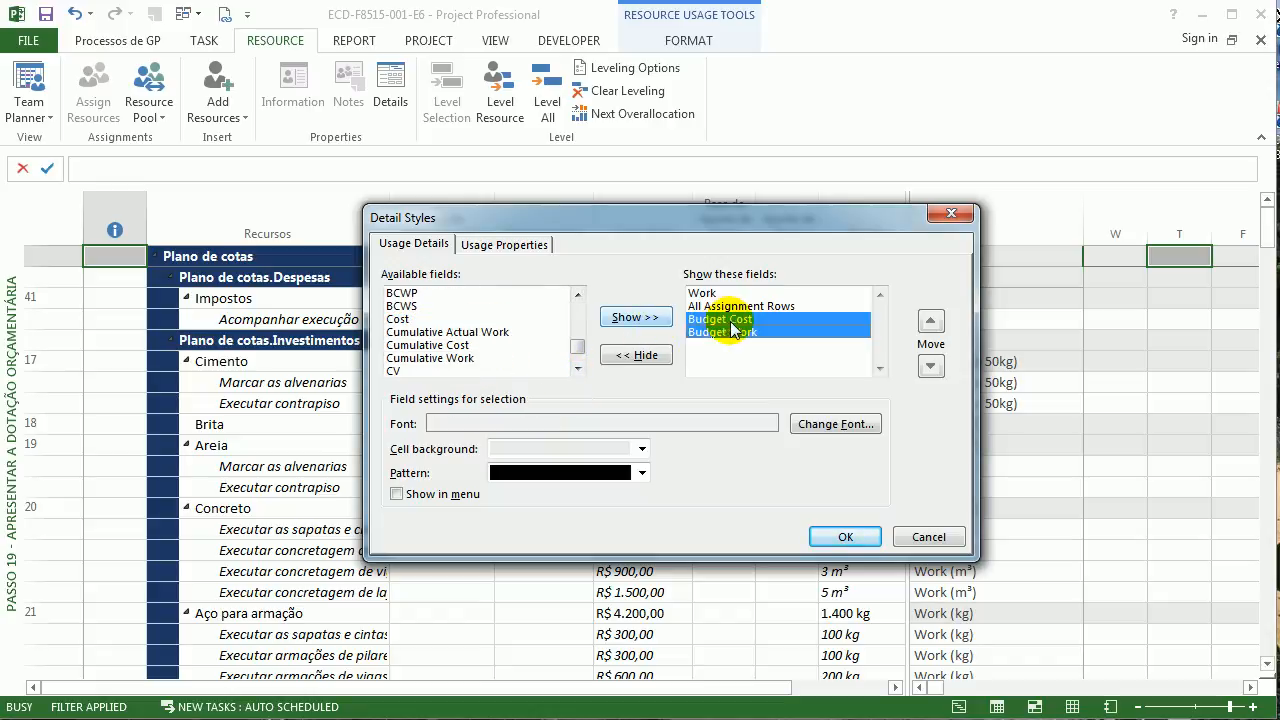
Hide the Work field from the timephased details and apply the detail styles
left_click(702, 293)
left_click(636, 355)
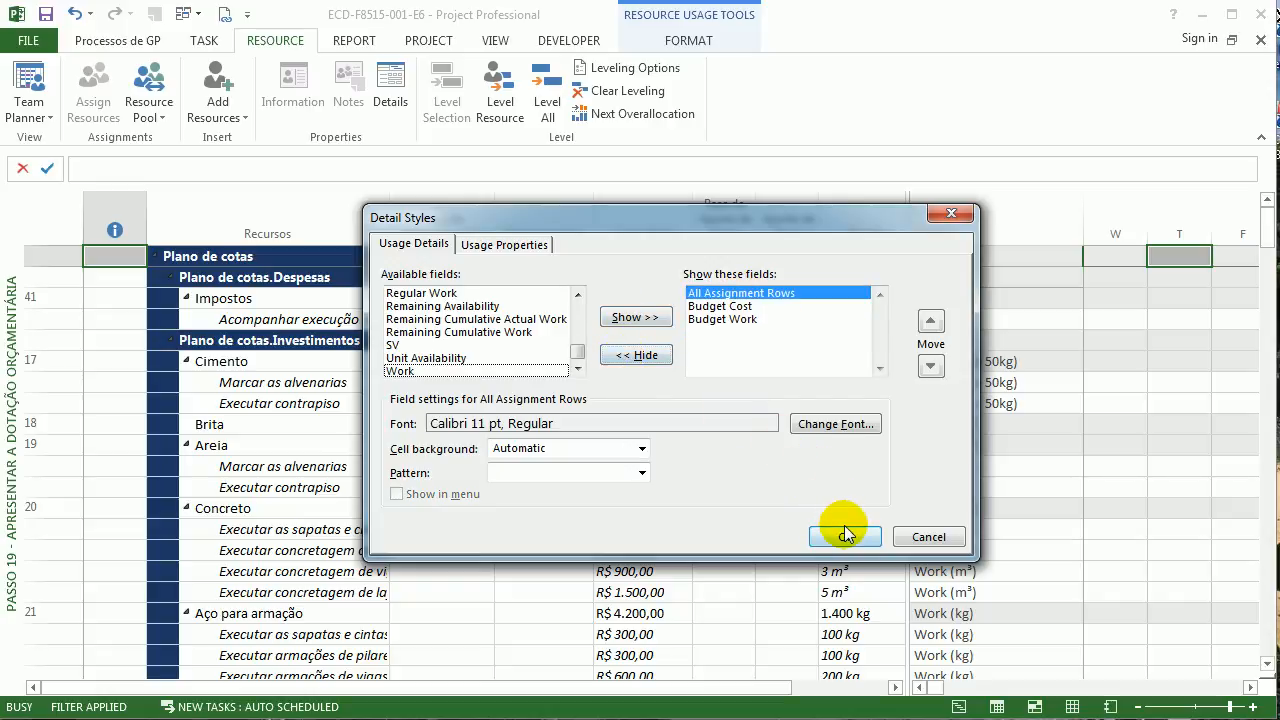
left_click(844, 535)
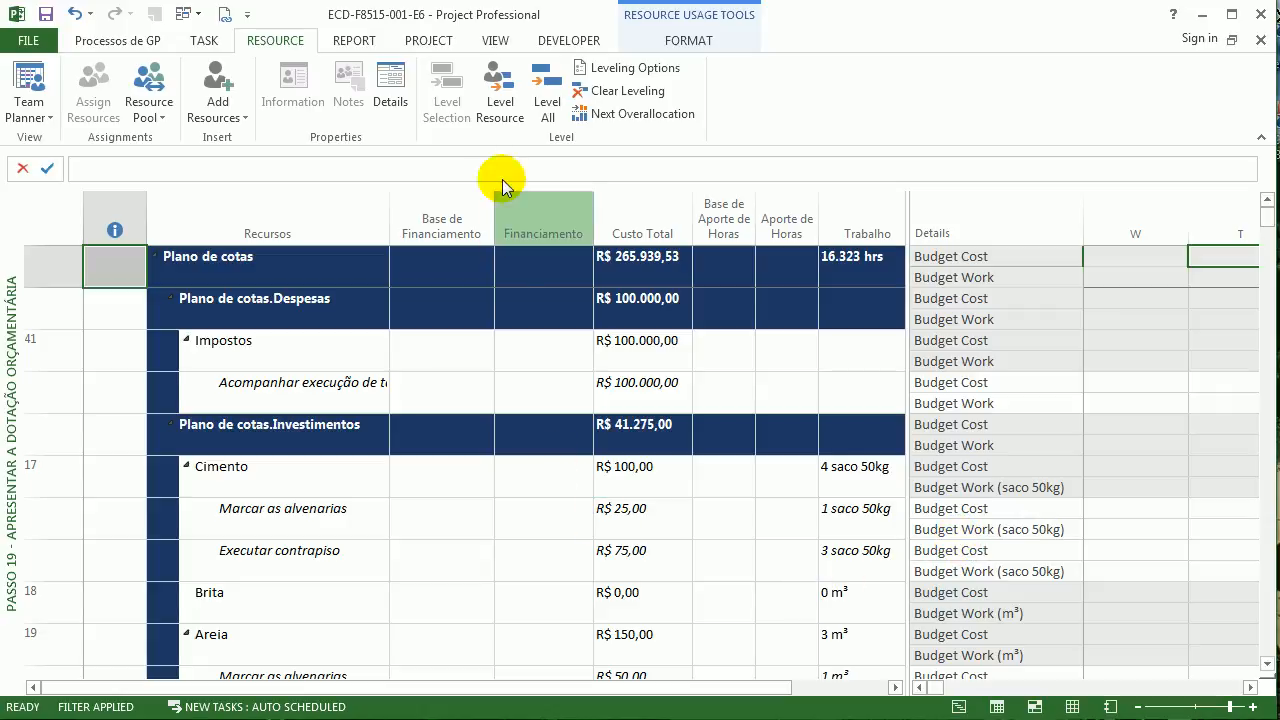
Examine the definition of the Passo 19 - Apresentar a Dotação Orçamentária resource filter and close it without changes
left_click(494, 40)
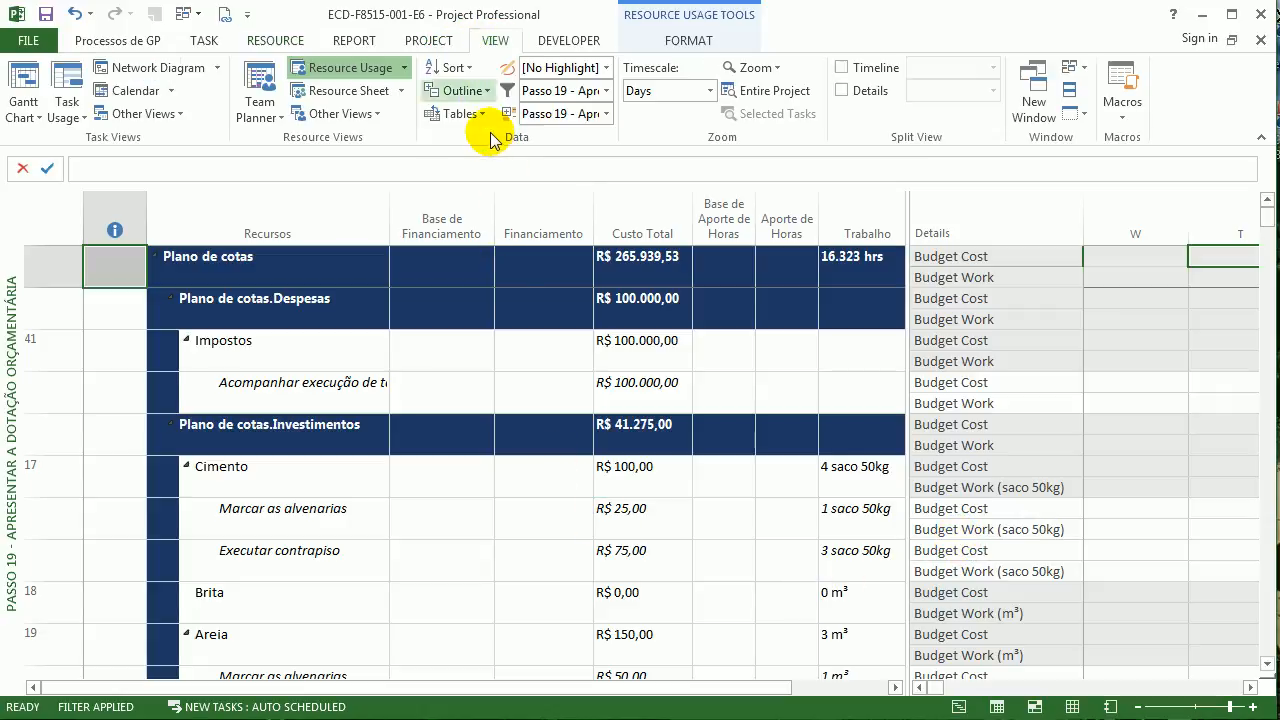
left_click(607, 91)
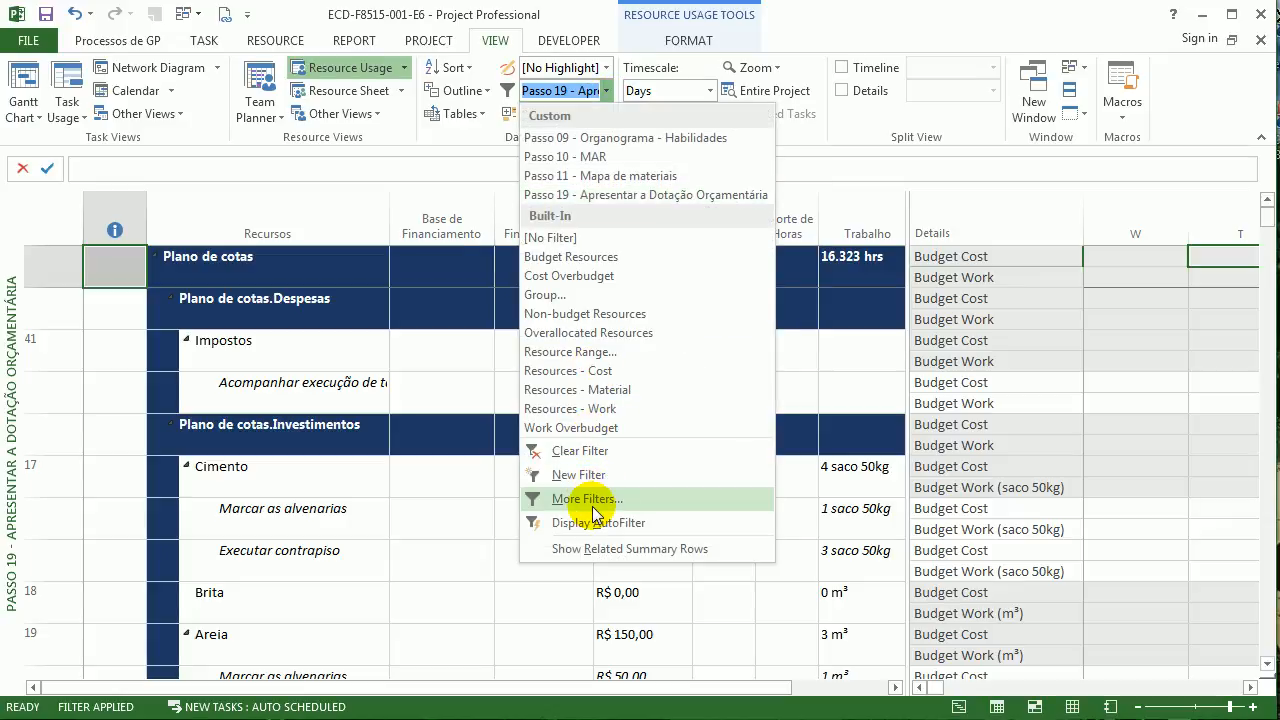
left_click(527, 498)
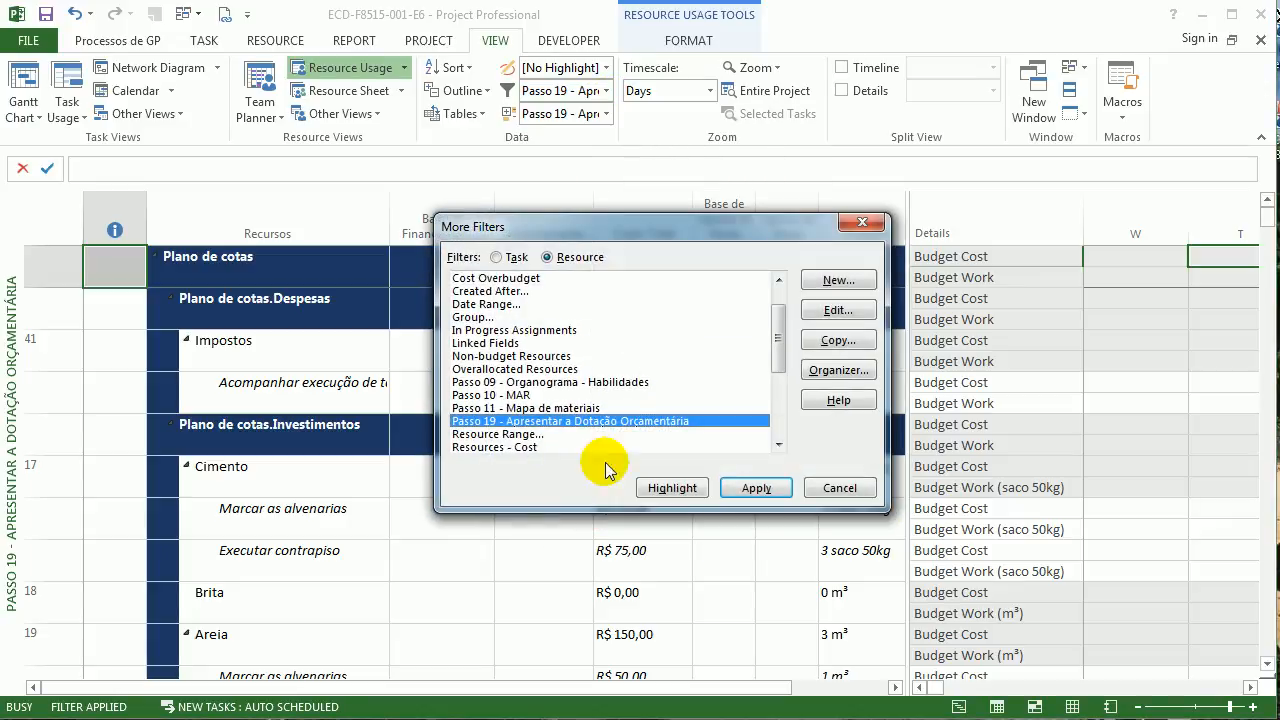
left_click(838, 310)
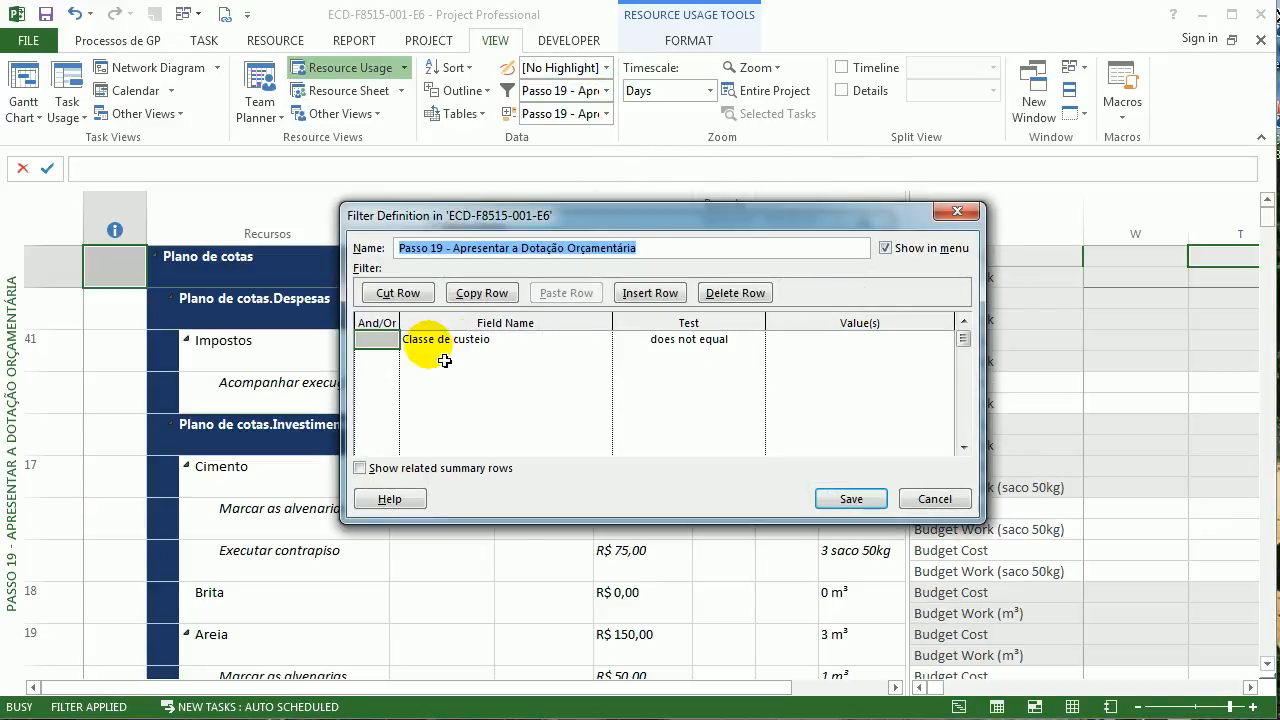
left_click(940, 212)
left_click(840, 488)
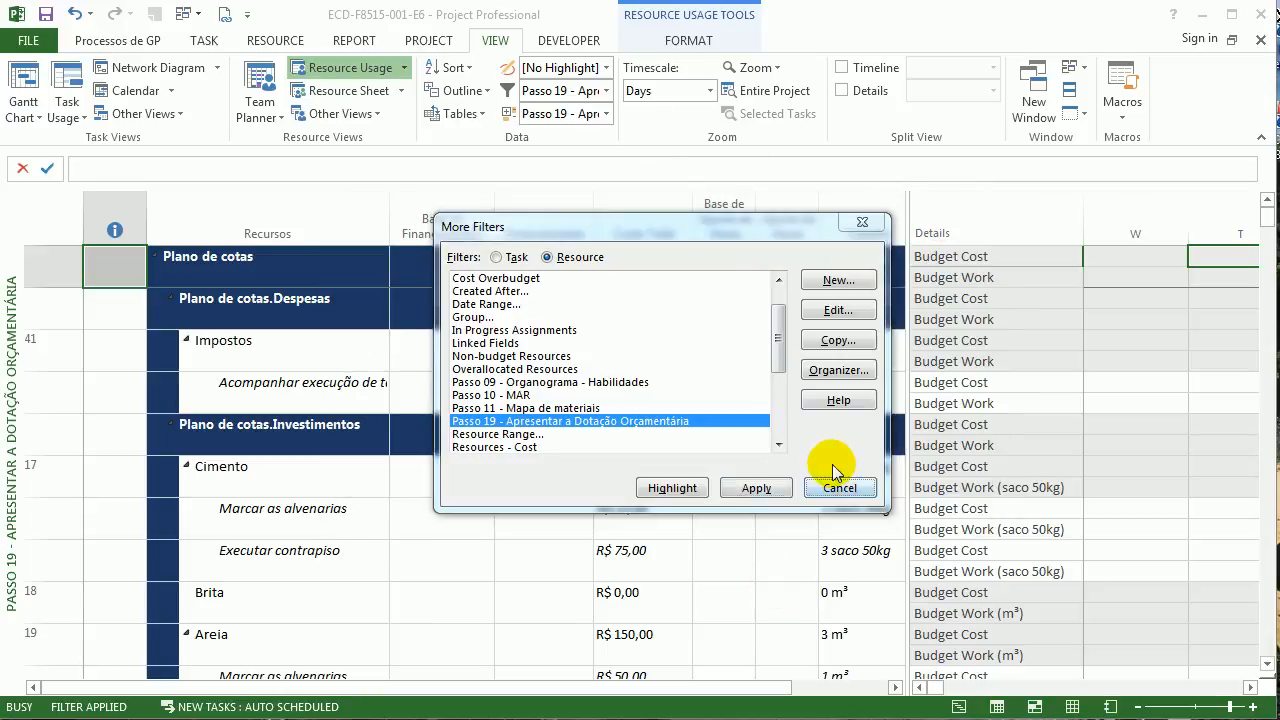
Examine the definition of the Passo 19 - Apresentar a Dotação Orçamentária resource group and close it without changes
left_click(606, 114)
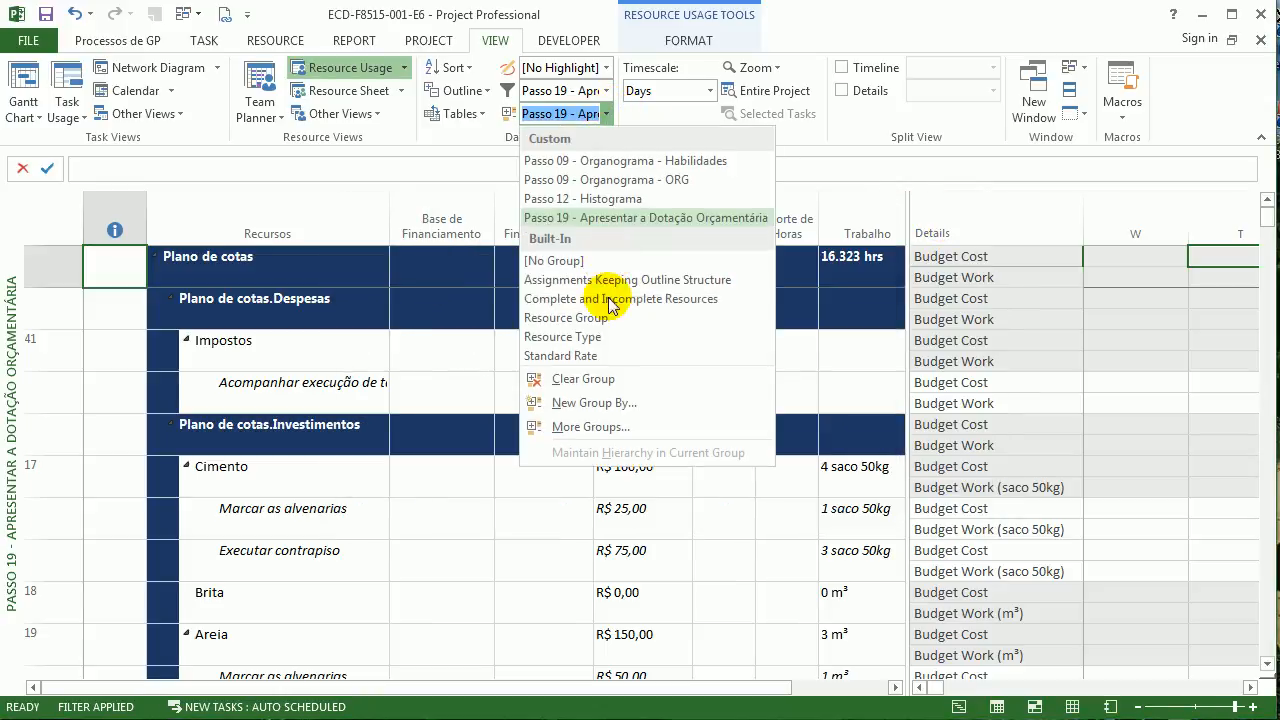
left_click(610, 428)
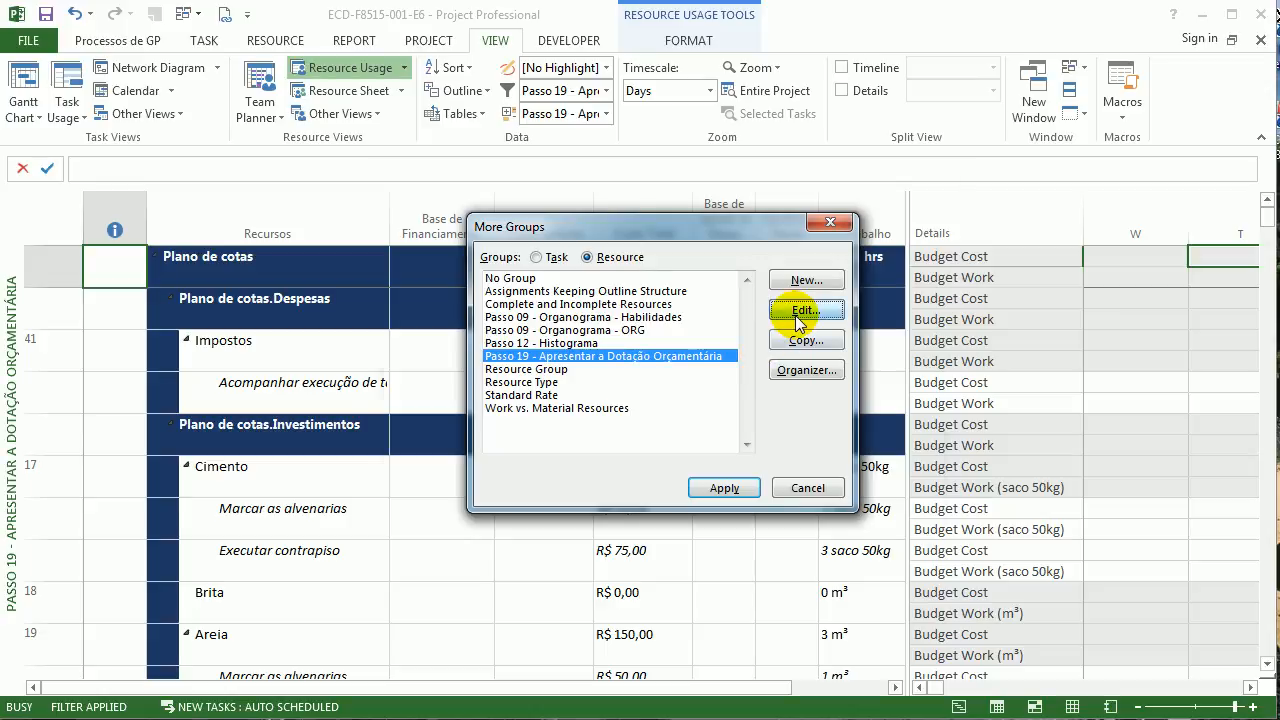
left_click(795, 310)
left_click(946, 177)
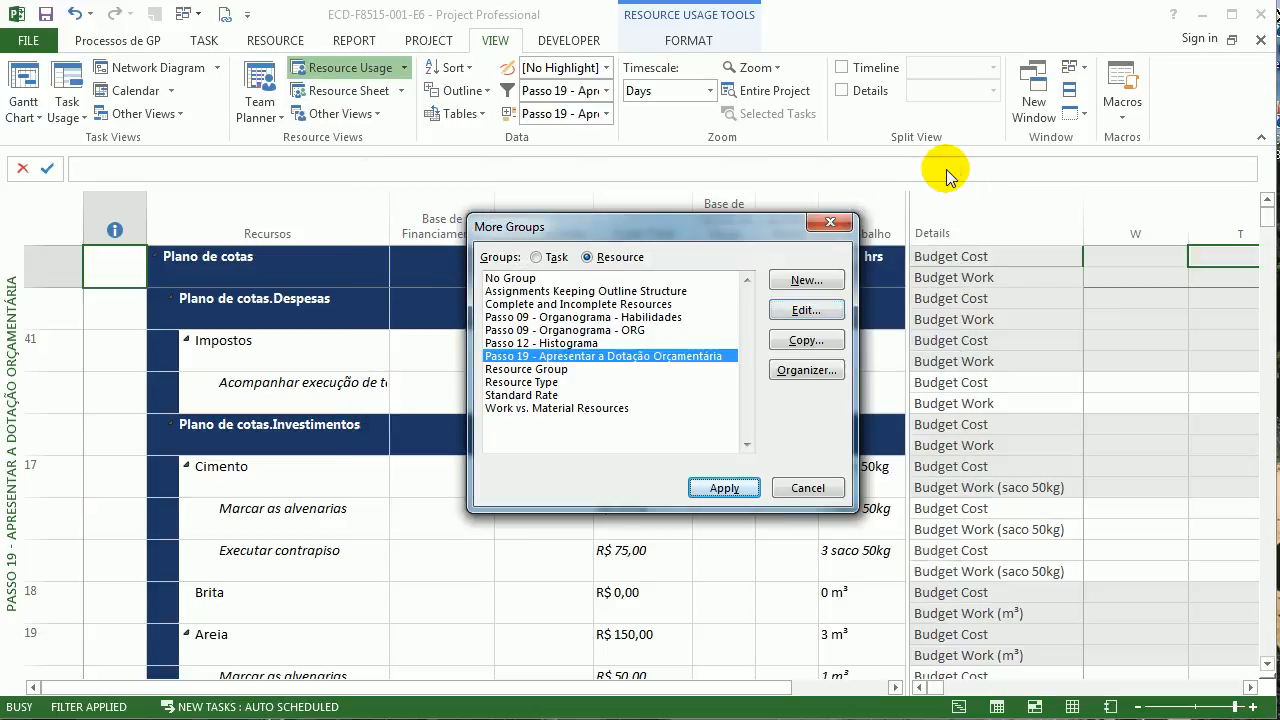
left_click(808, 489)
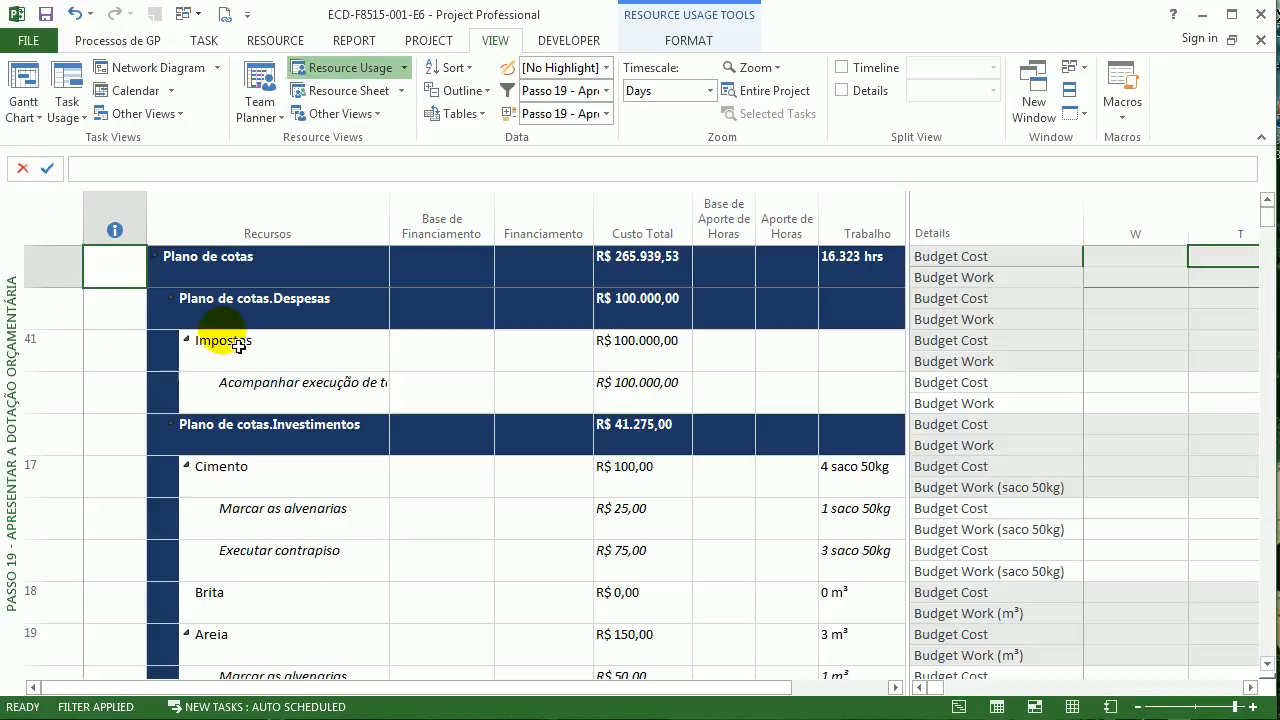
Select Plano de cotas and reposition the divider between the table and the timephased grid just past the Trabalho column
left_click(220, 276)
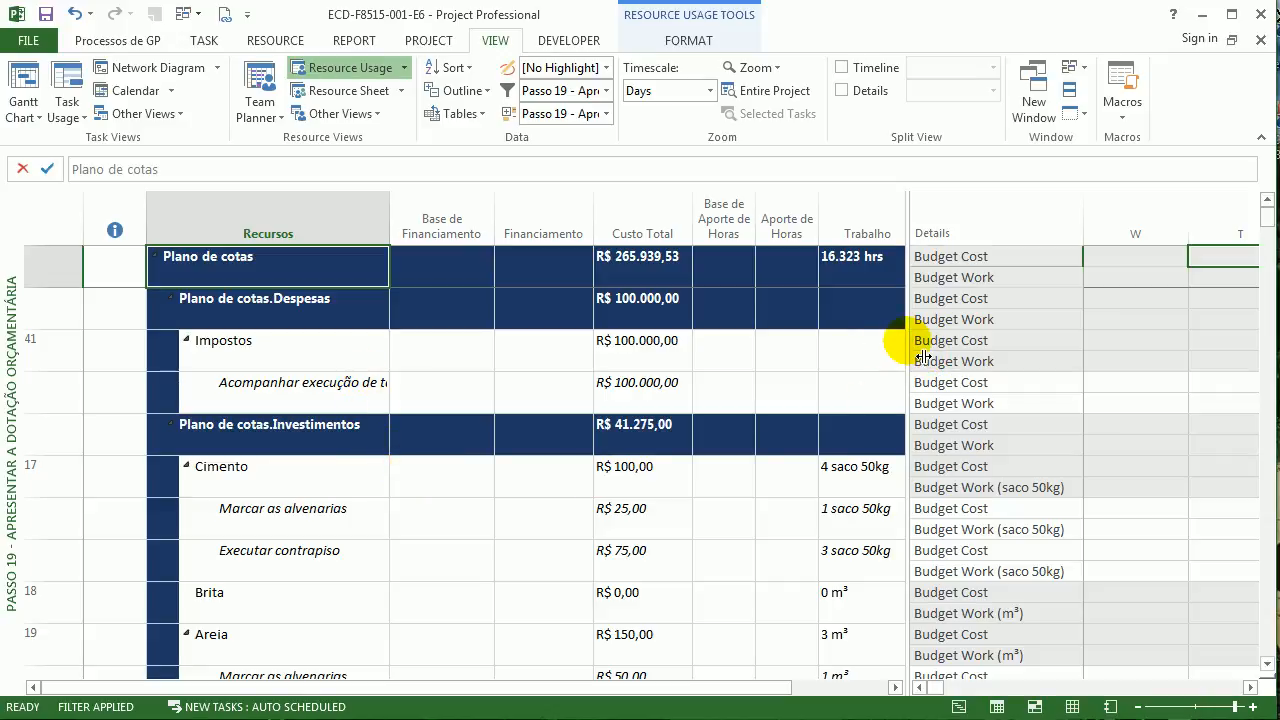
left_click_drag(922, 355, 758, 355)
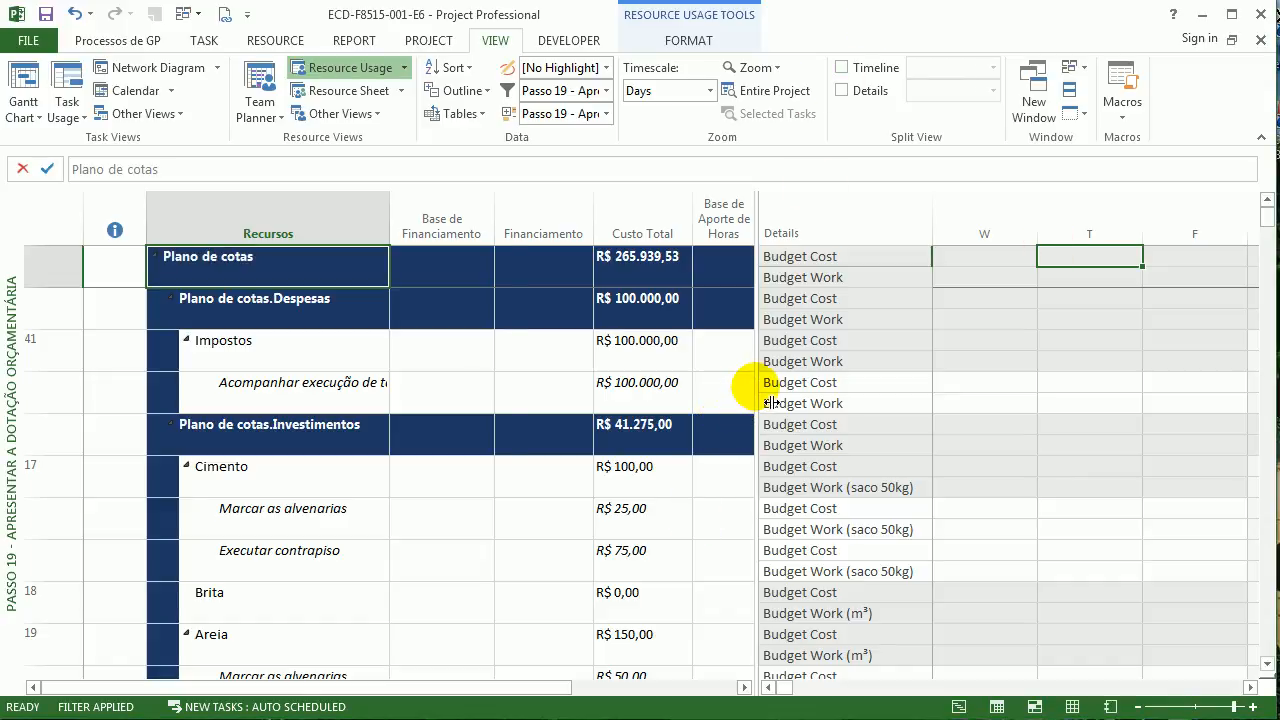
left_click_drag(770, 403, 924, 436)
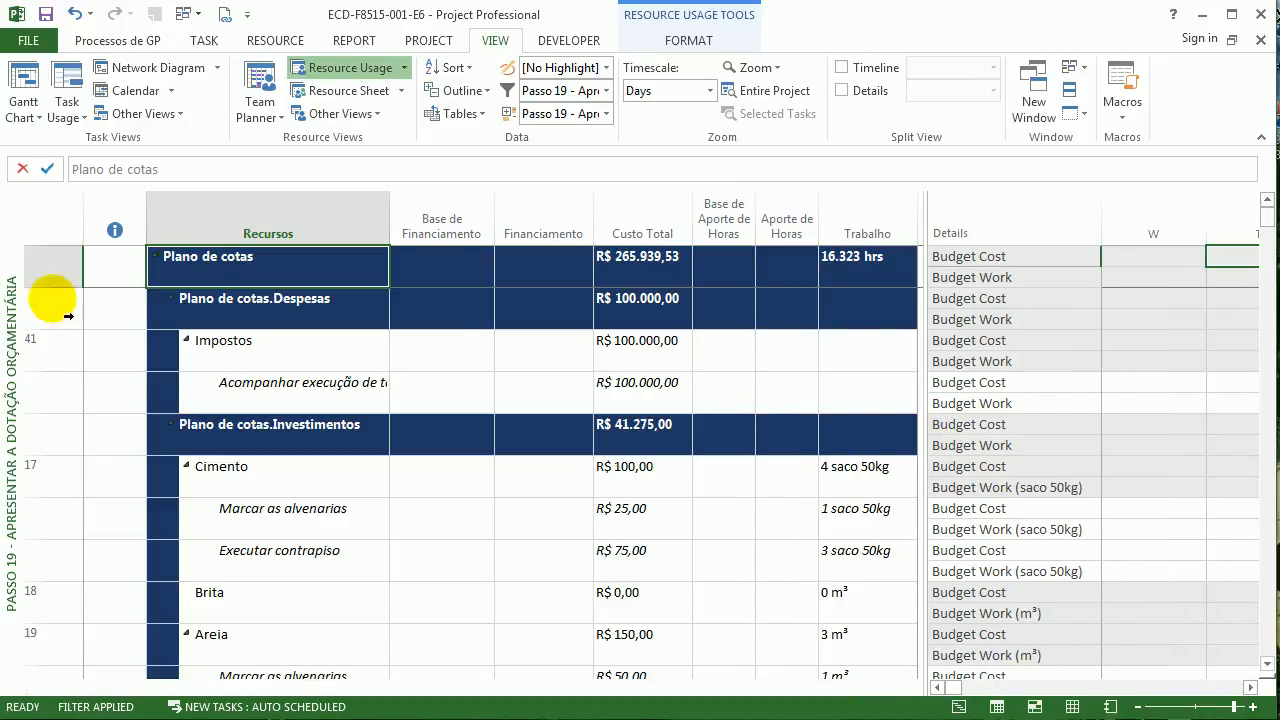
Change to the Passo 15 - Estimar os Custos - PV view and select the Custo Base cell of Contratar Empreiteiros
right_click(10, 310)
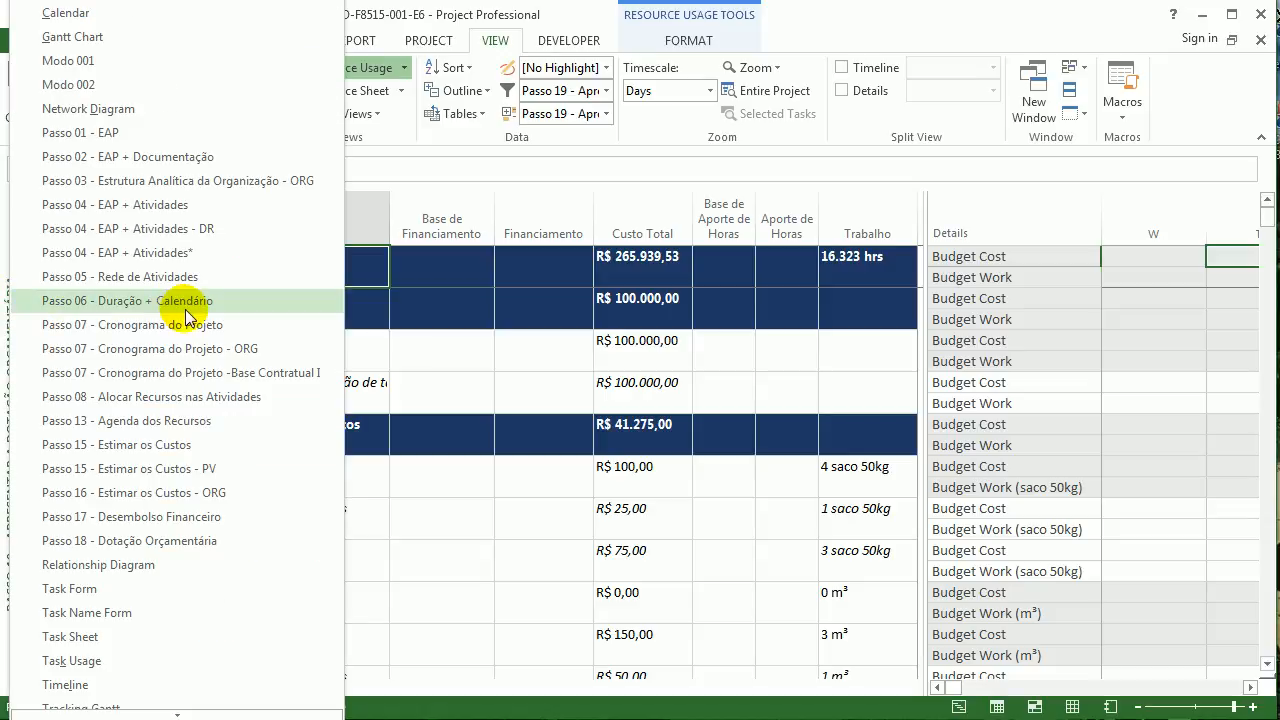
left_click(190, 472)
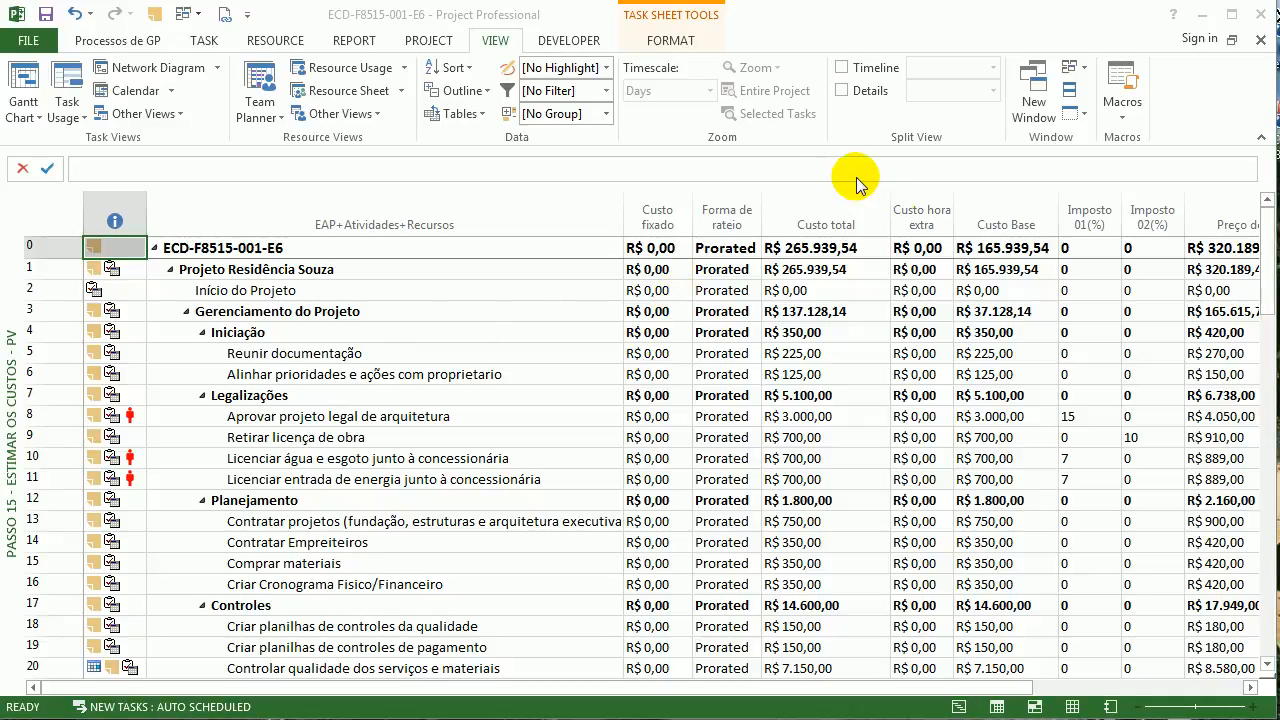
left_click(1140, 353)
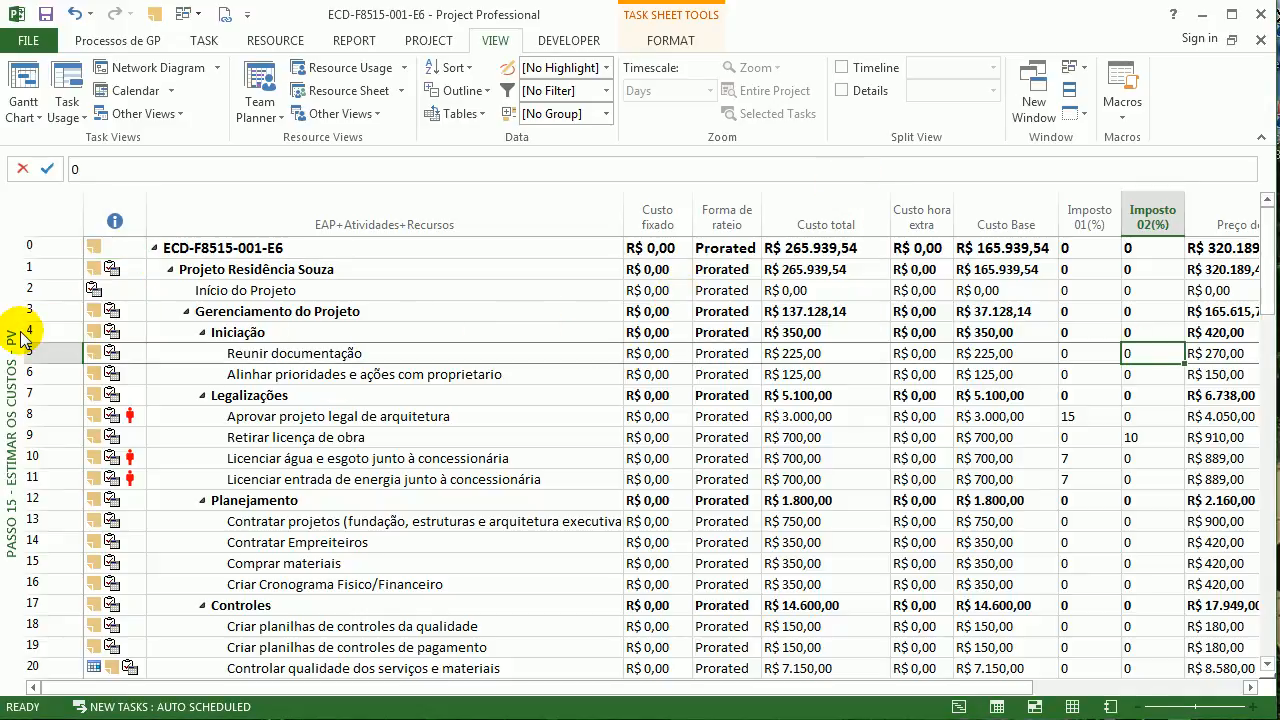
right_click(20, 340)
left_click(10, 338)
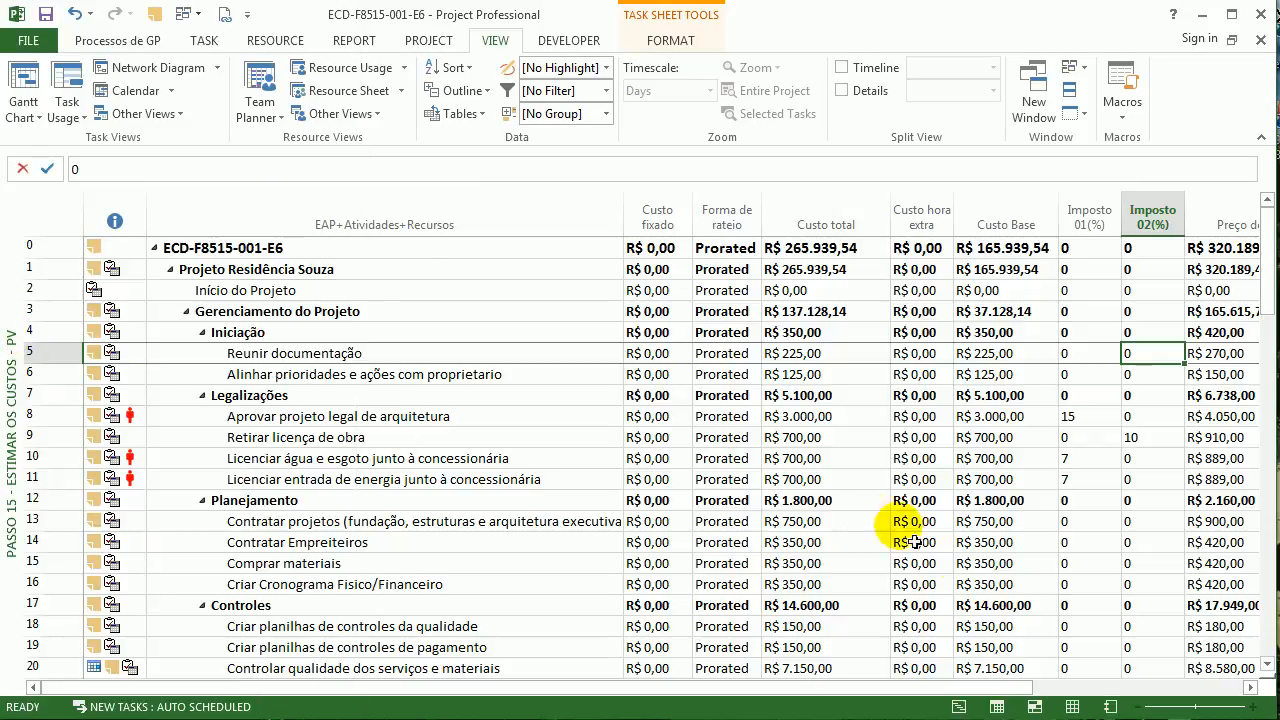
left_click_drag(966, 689, 1099, 690)
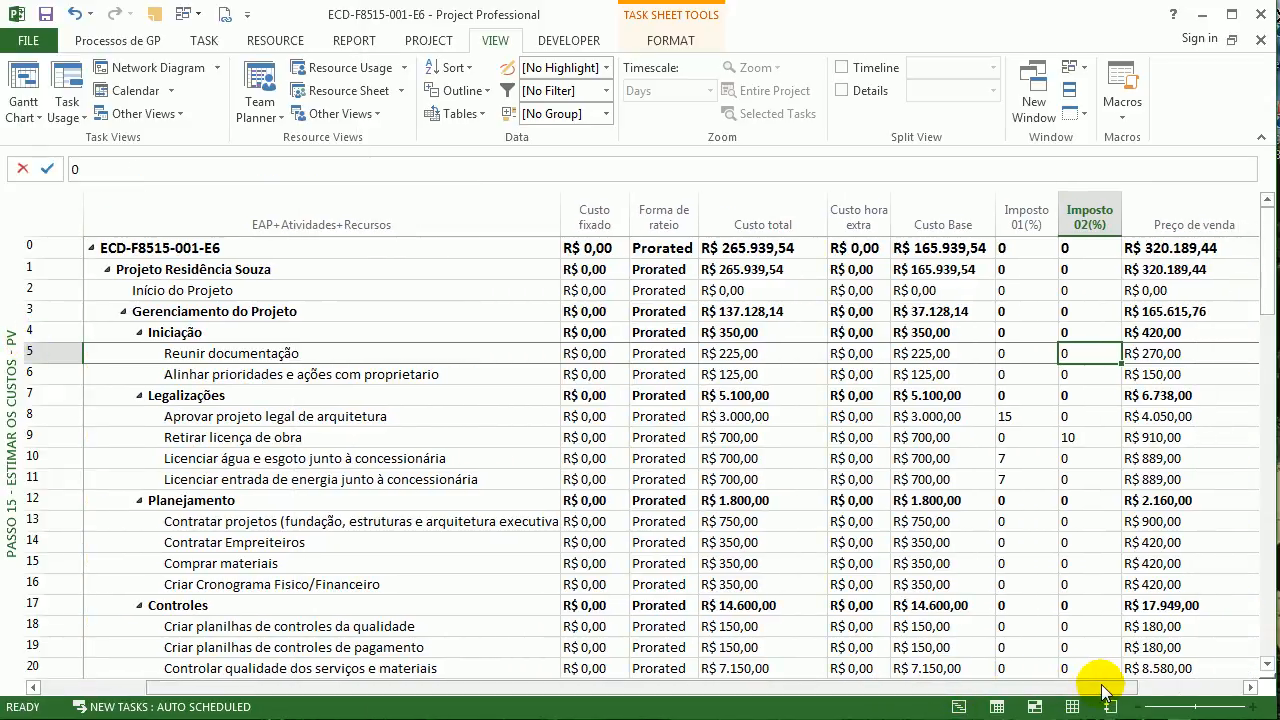
left_click(948, 543)
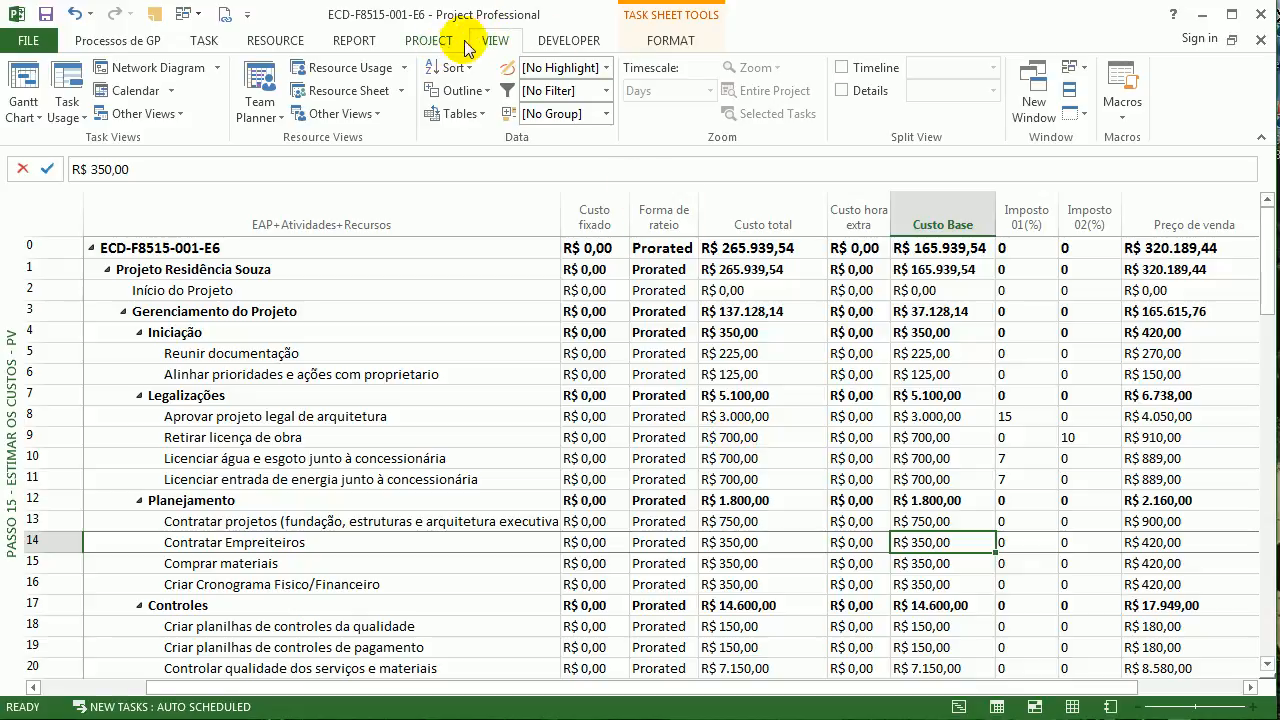
Copy Baseline into Baseline1 for the entire project using the interim plan option of Set Baseline
left_click(430, 41)
left_click(600, 118)
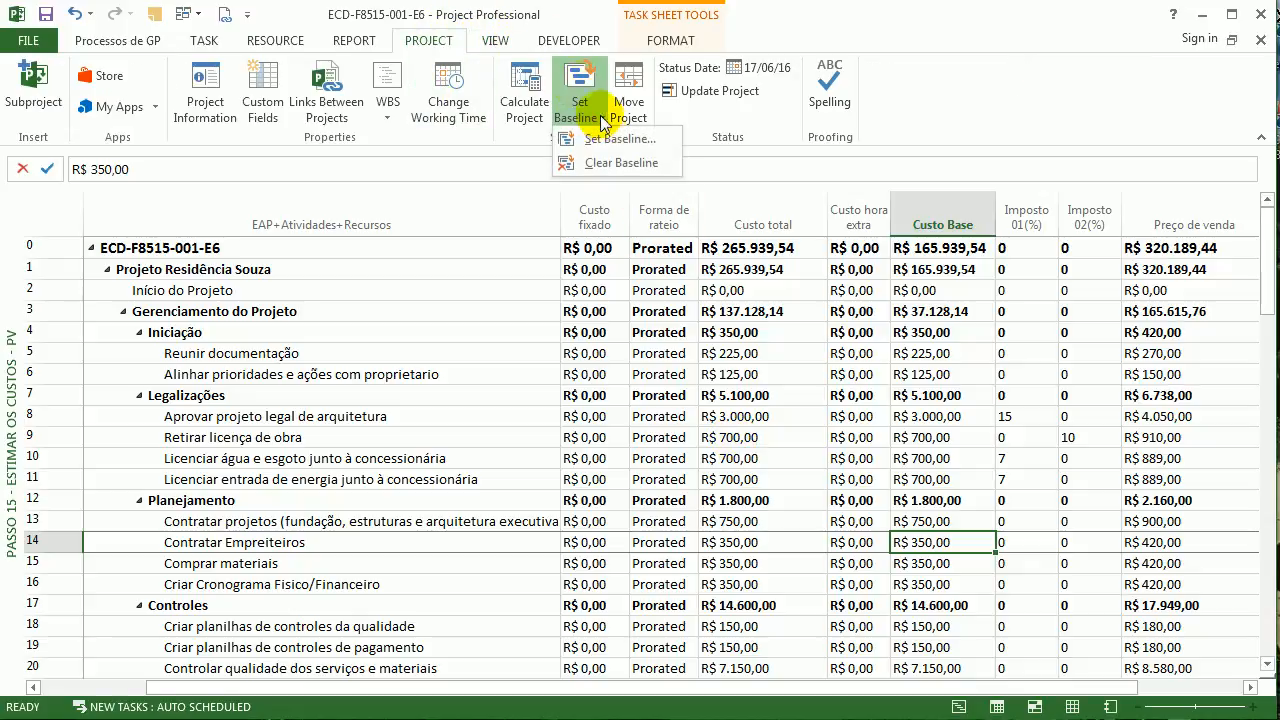
left_click(615, 139)
left_click(804, 253)
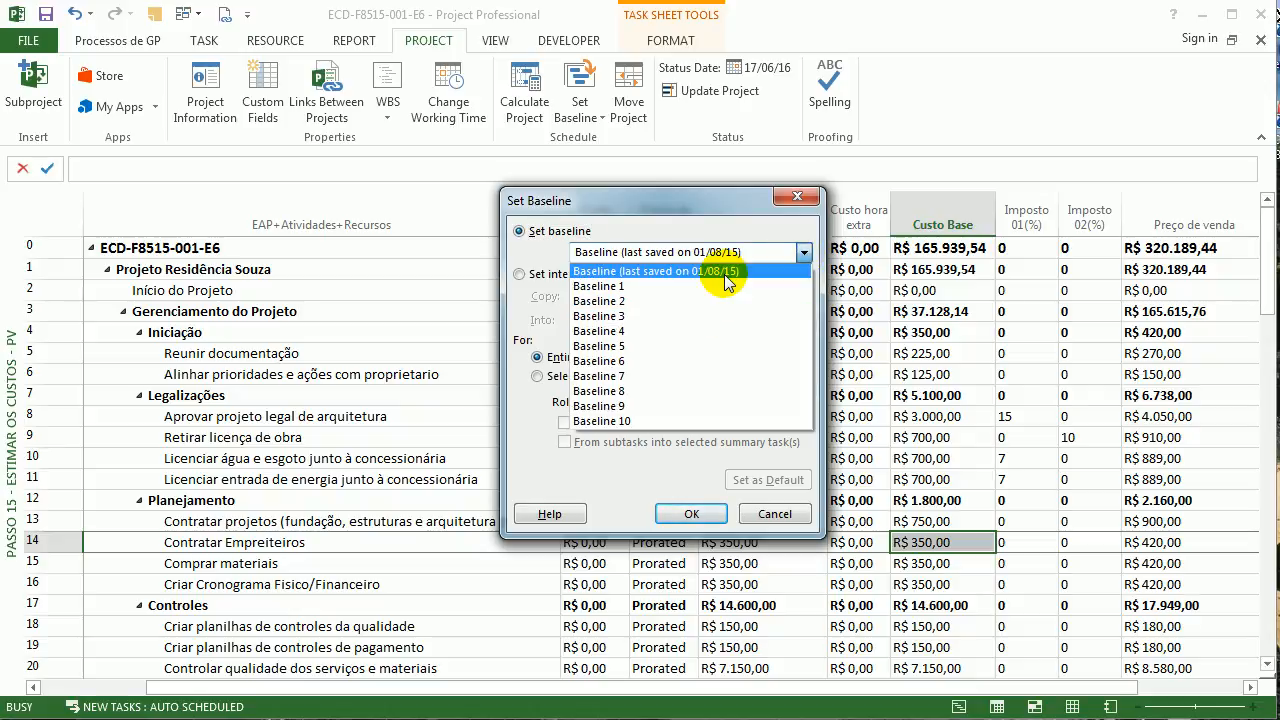
left_click(646, 271)
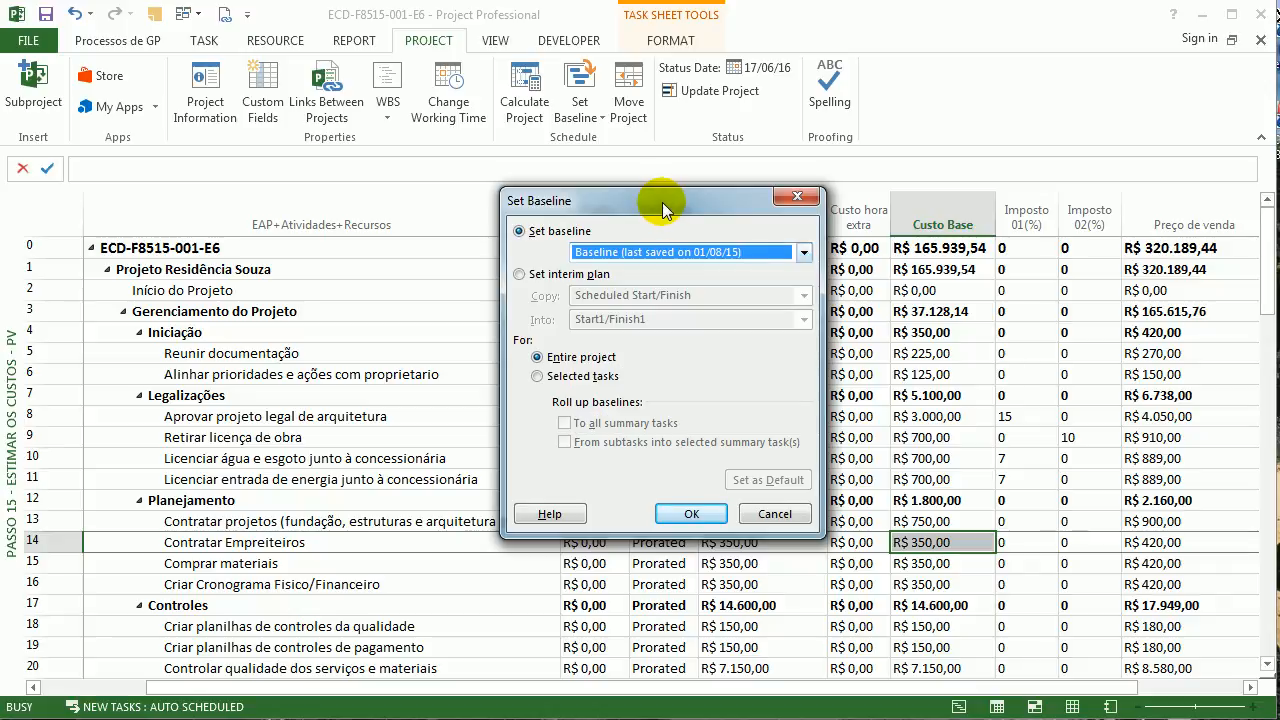
left_click(586, 278)
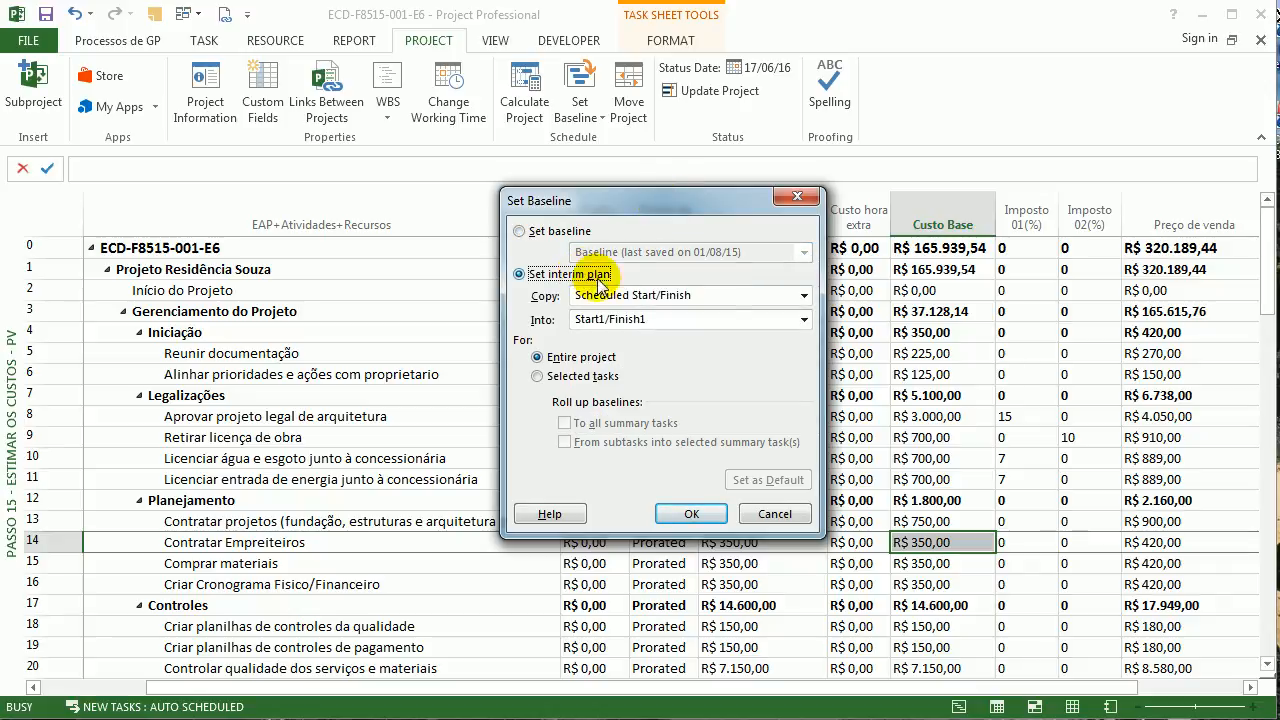
left_click(804, 300)
left_click(670, 316)
left_click(661, 320)
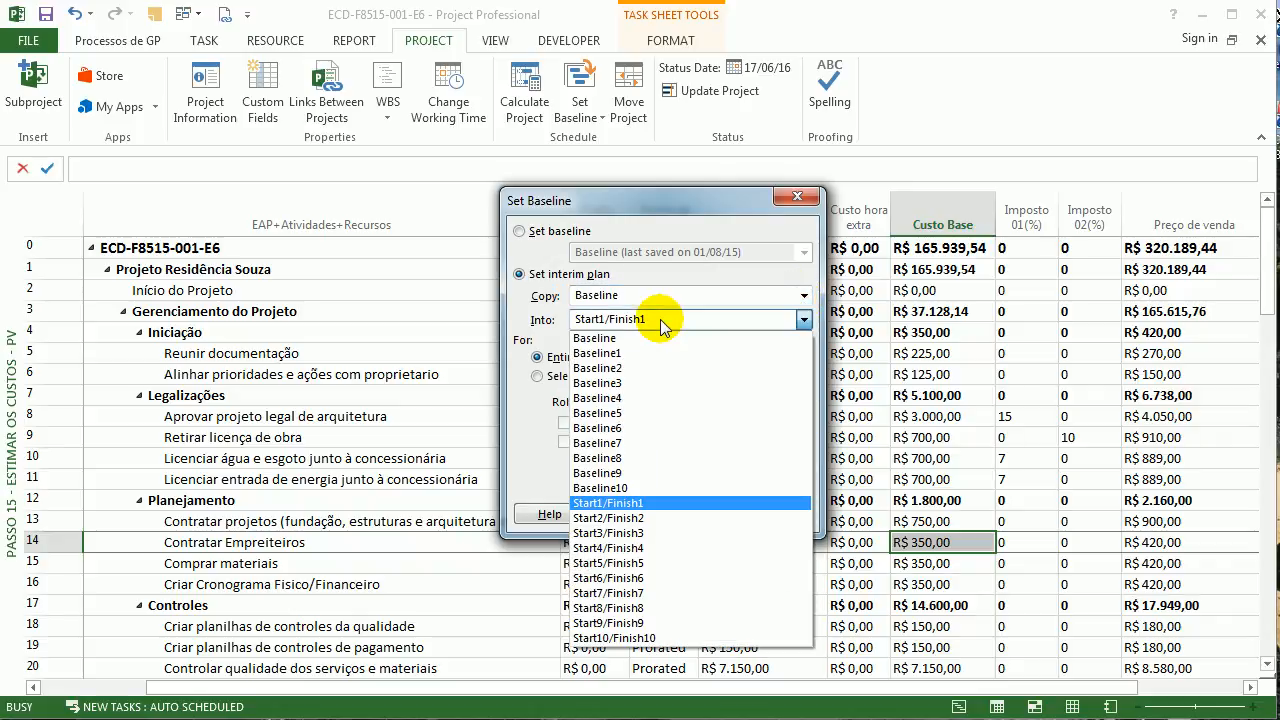
left_click(614, 353)
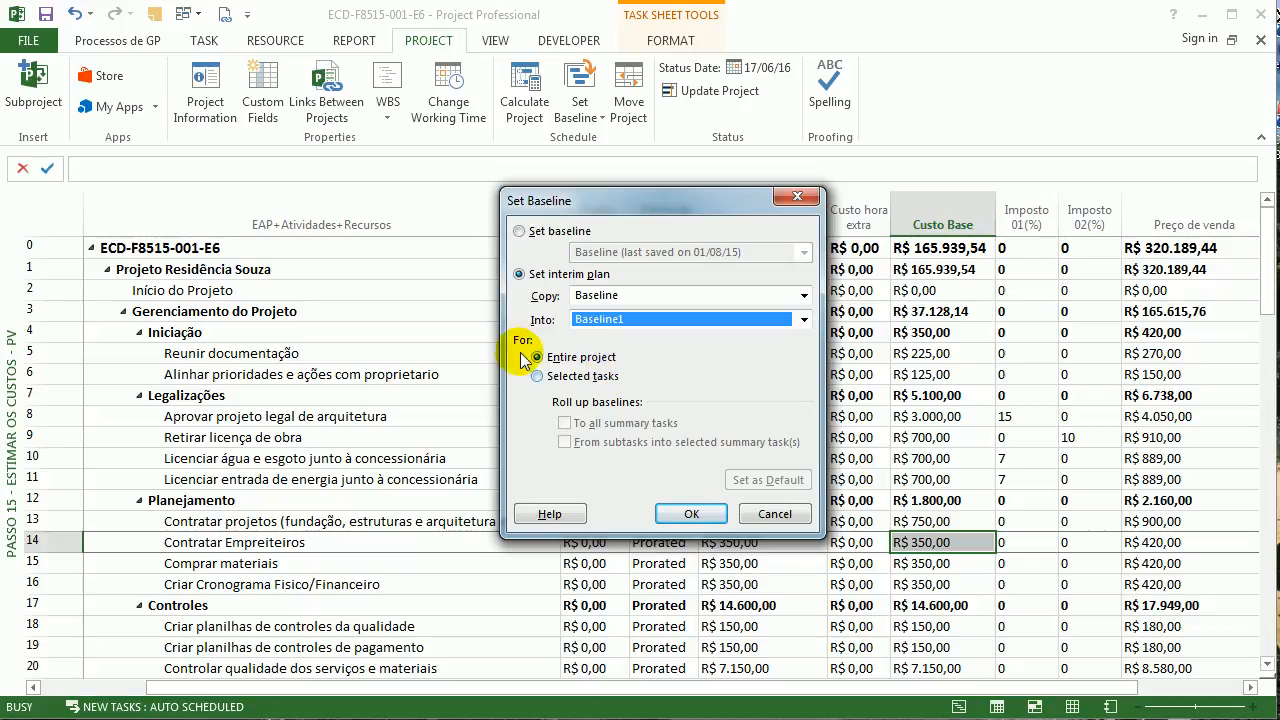
left_click(685, 516)
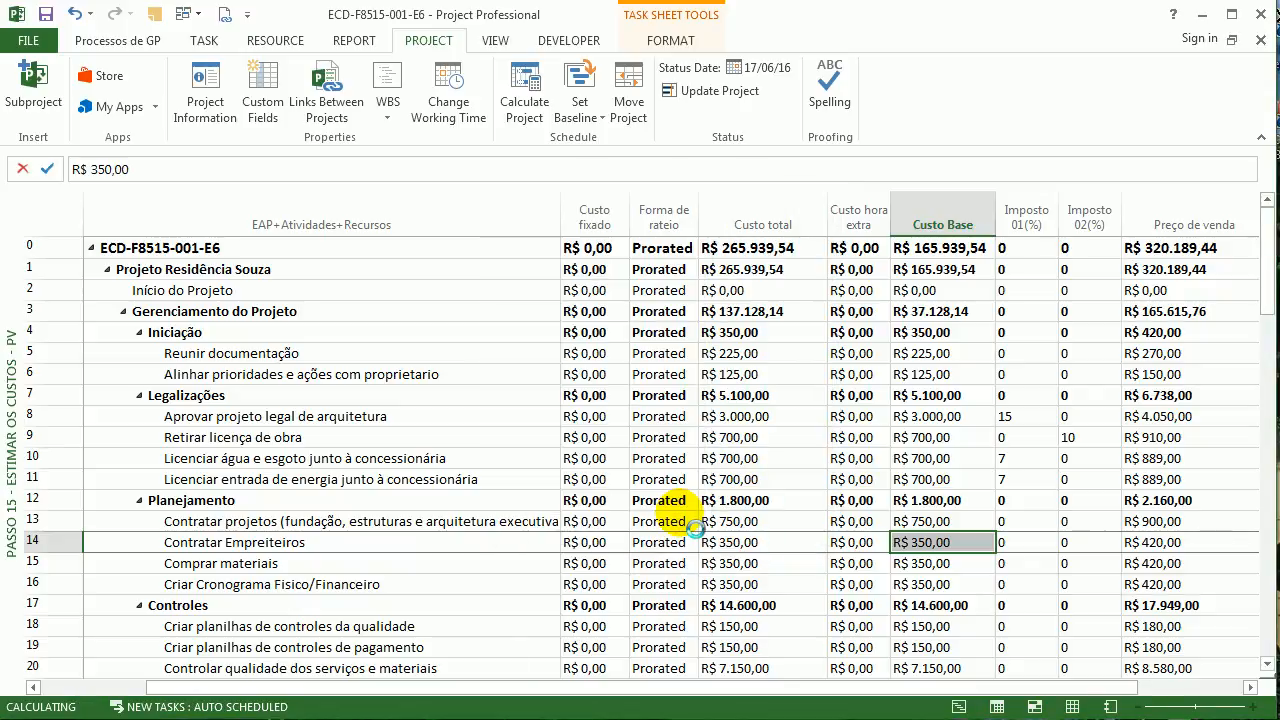
Insert a Baseline1 Cost column between Custo Base and Imposto 01(%) and fit its width to the contents
left_click(1025, 220)
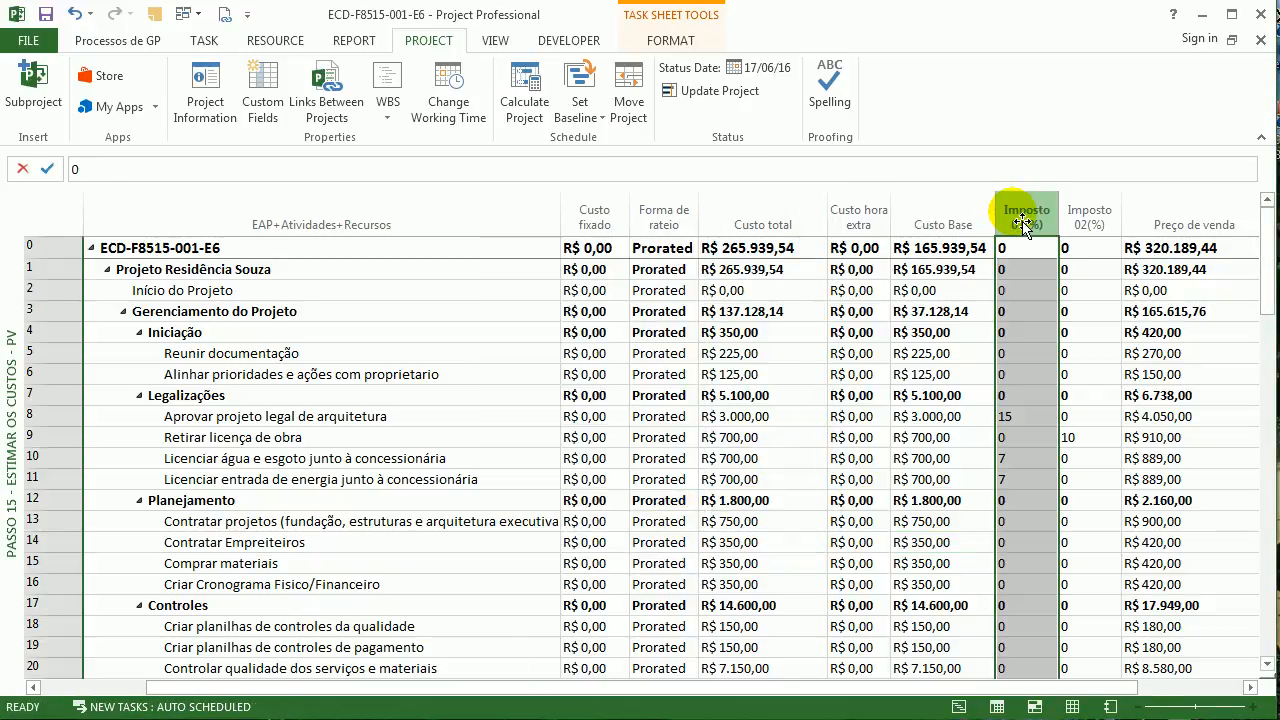
key("Insert")
type("base")
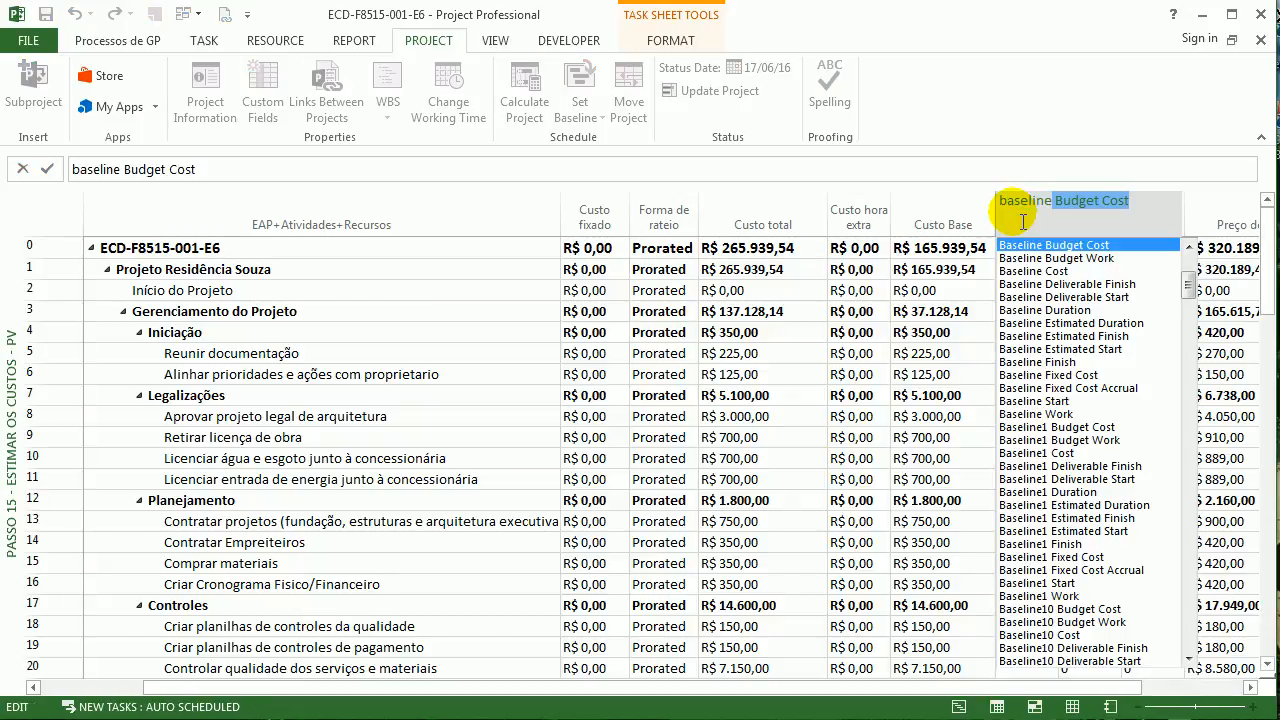
type("line1 c")
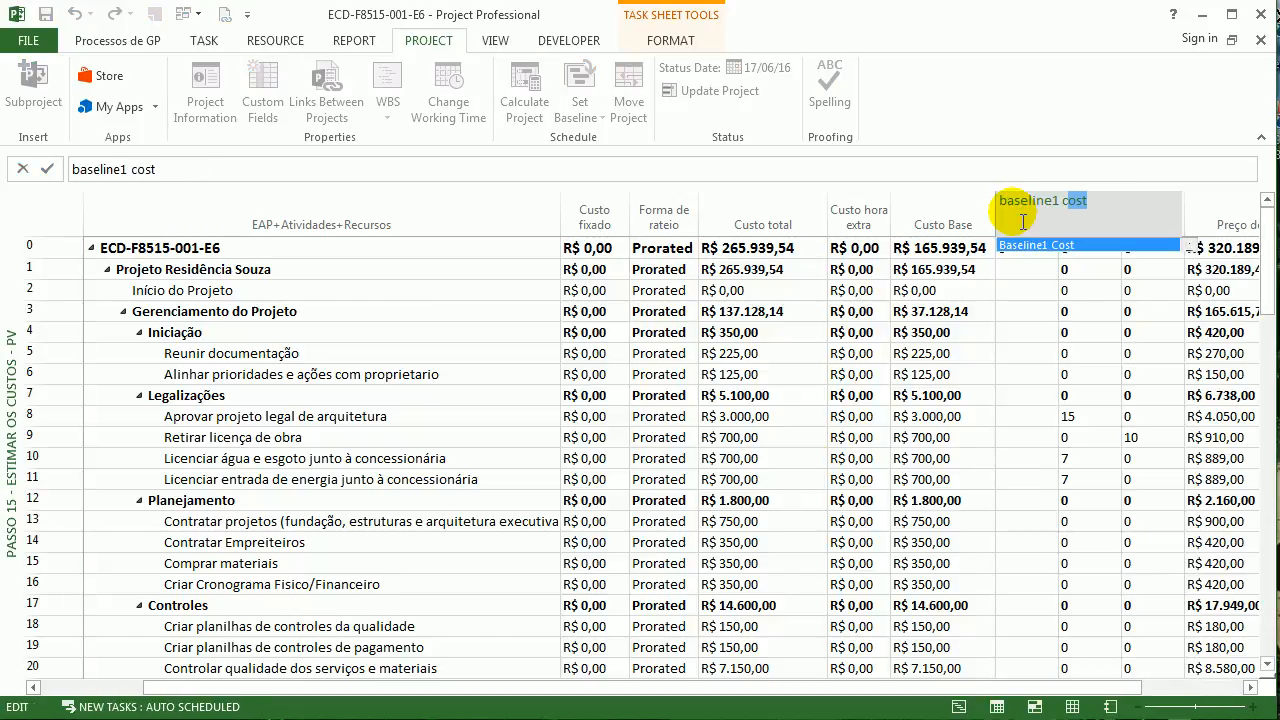
key("Return")
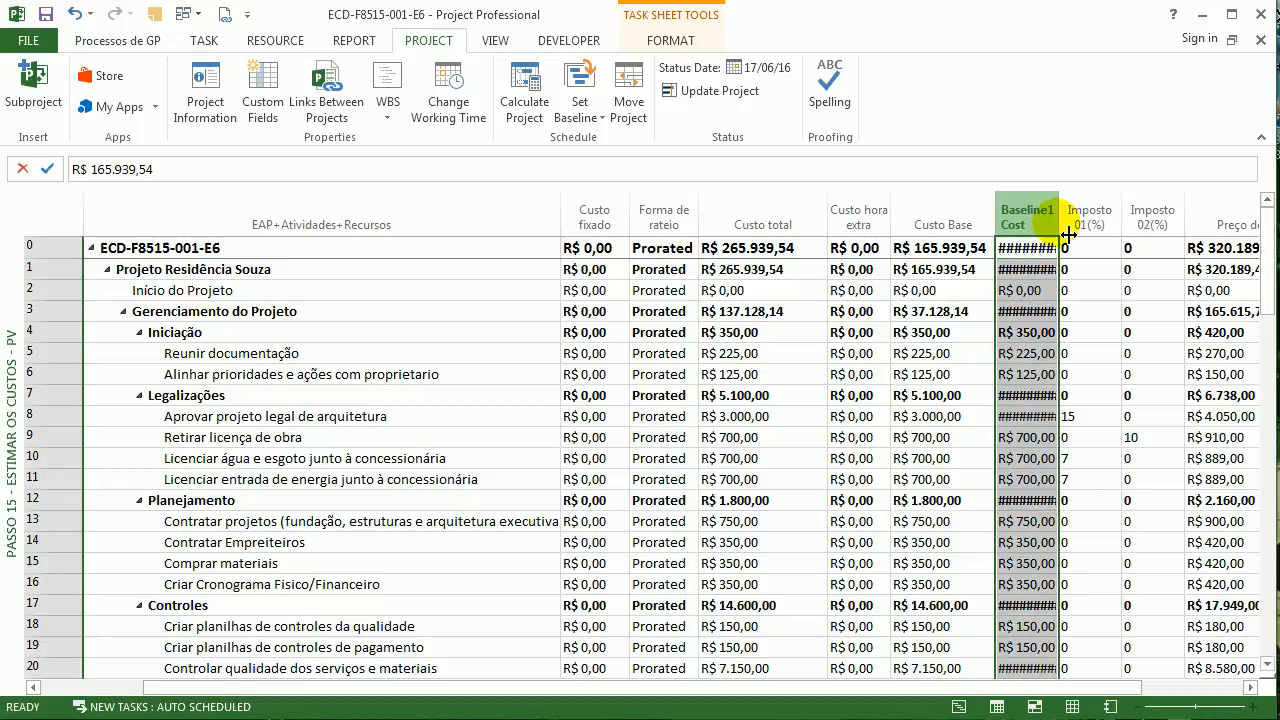
double_click(1068, 233)
left_click(1014, 416)
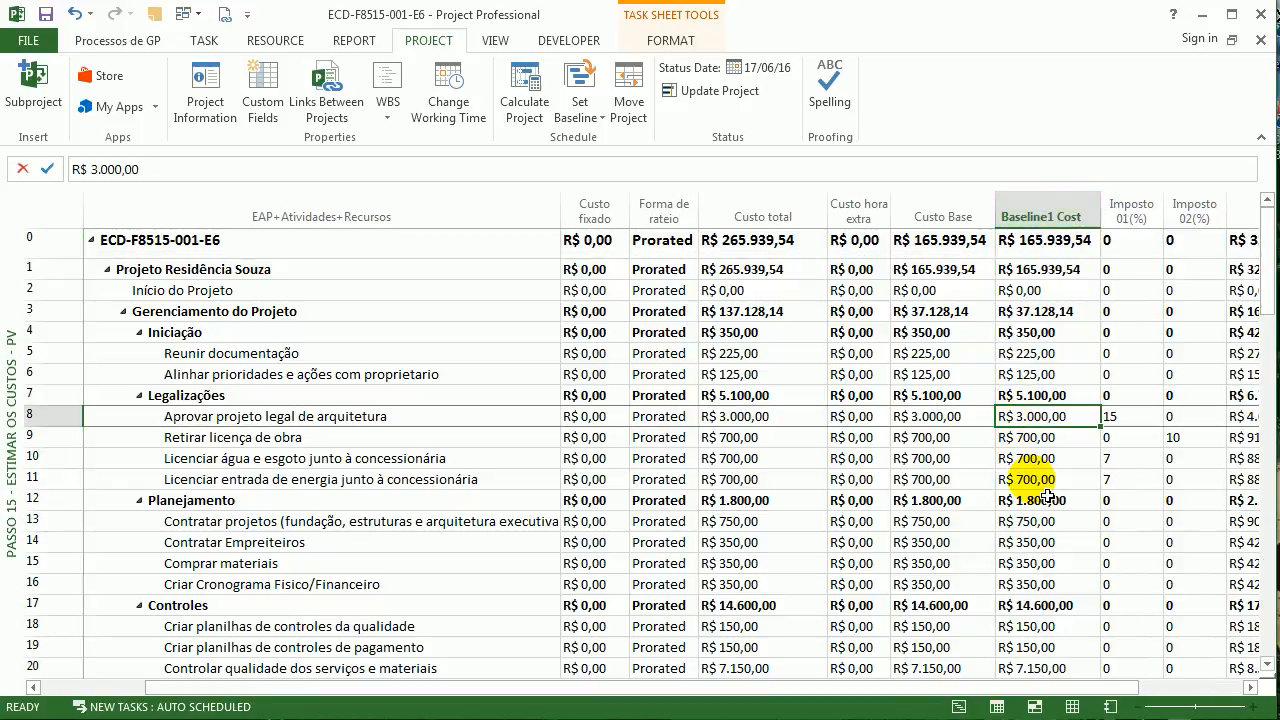
Compare the Custo total and Custo Base values in the ECD-F8515-001-E6 project summary row
left_click(941, 245)
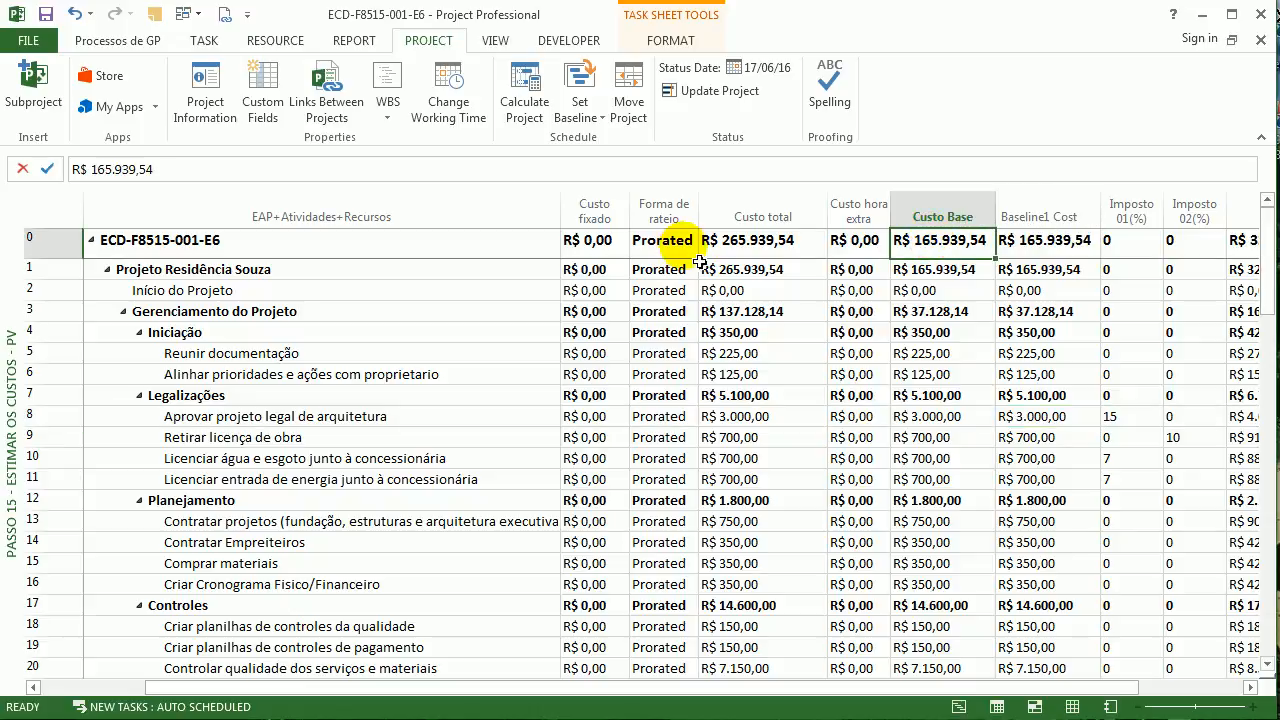
left_click(737, 243)
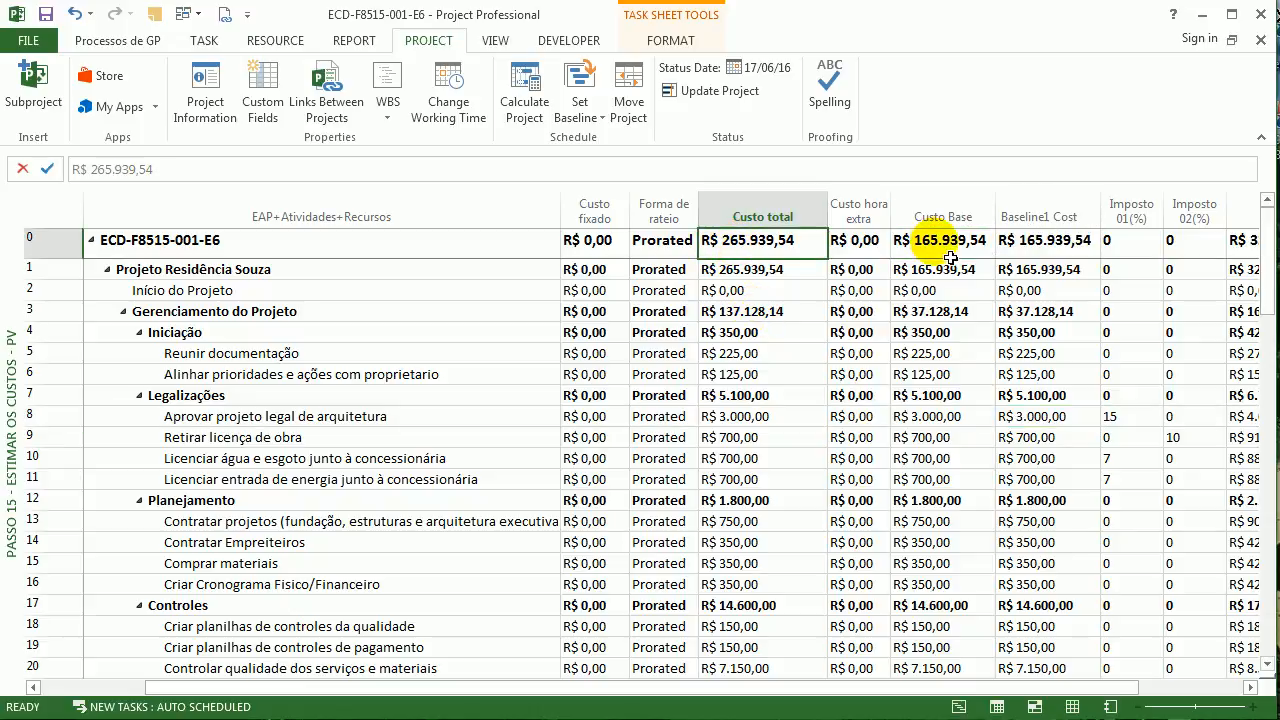
left_click(985, 255)
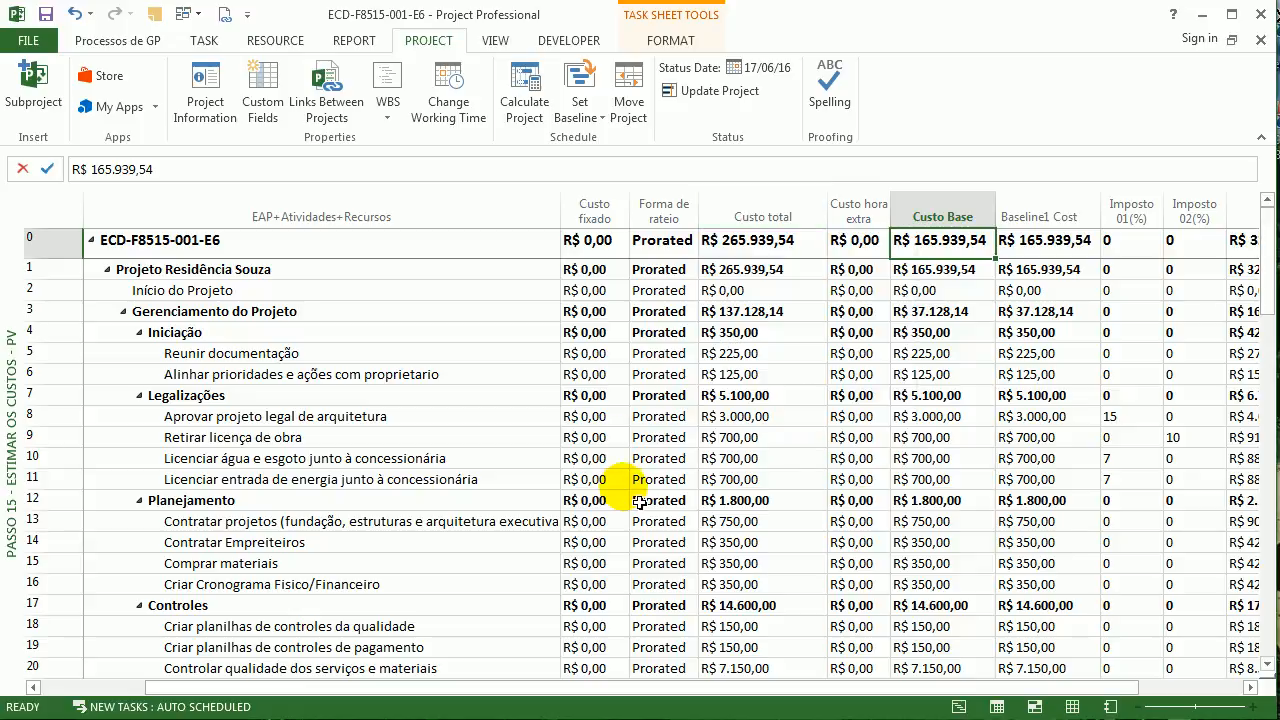
left_click(720, 437)
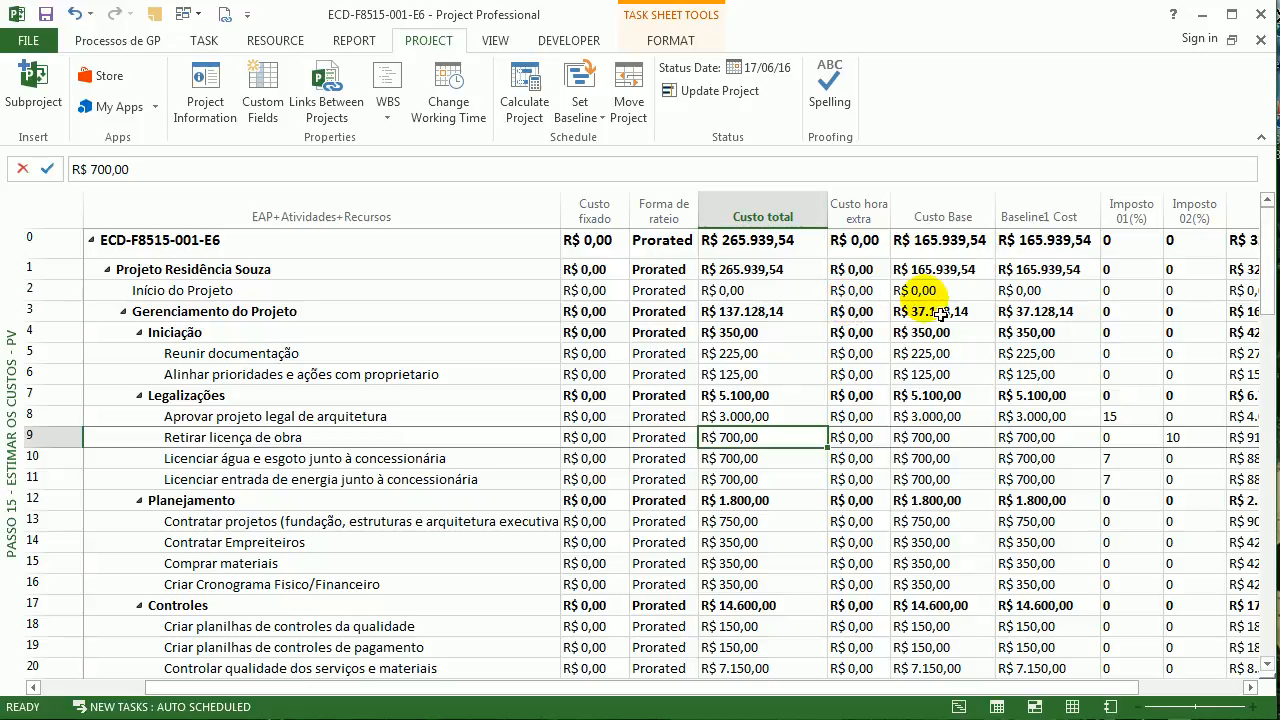
left_click(778, 241)
left_click(921, 245)
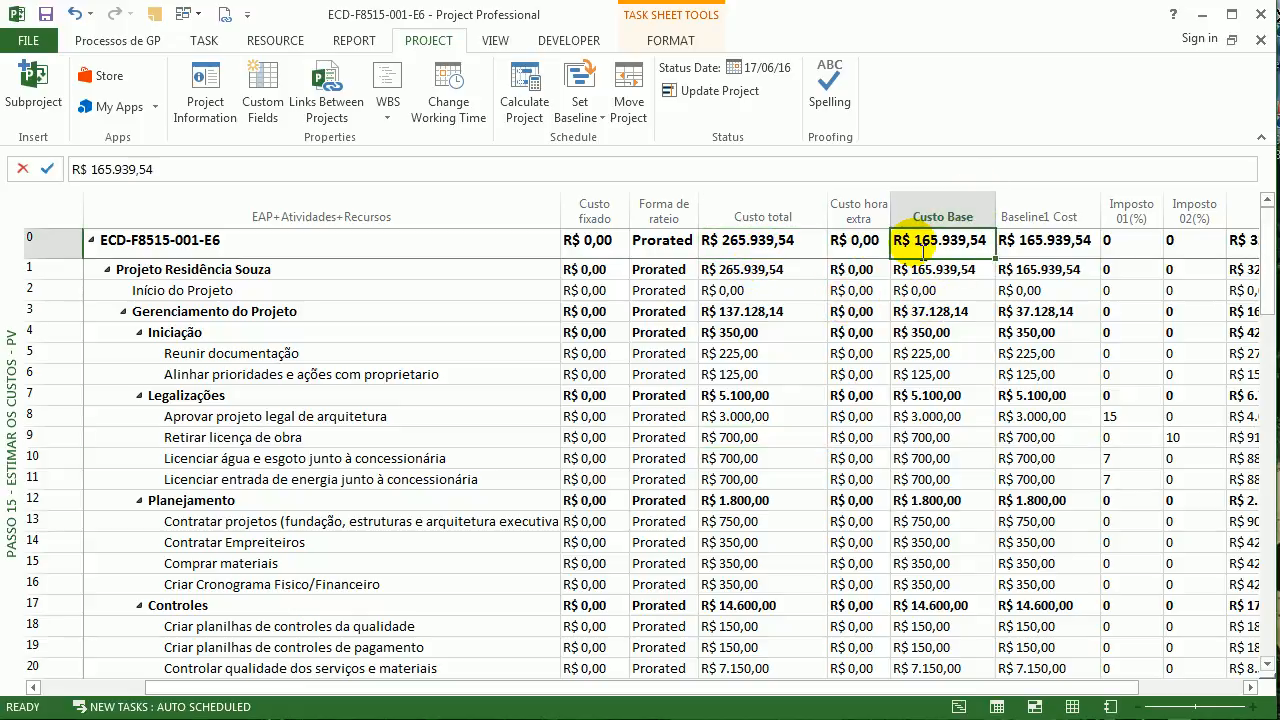
left_click(942, 220)
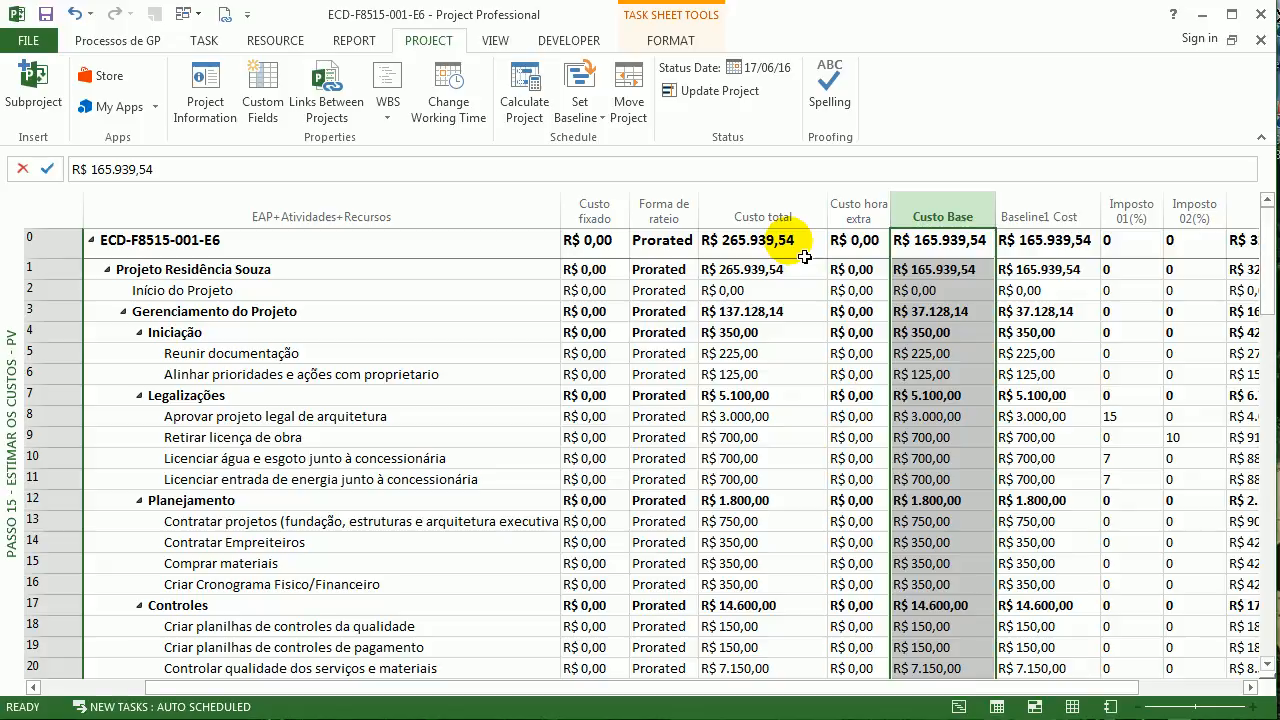
left_click(804, 254)
left_click(921, 253)
left_click(801, 254)
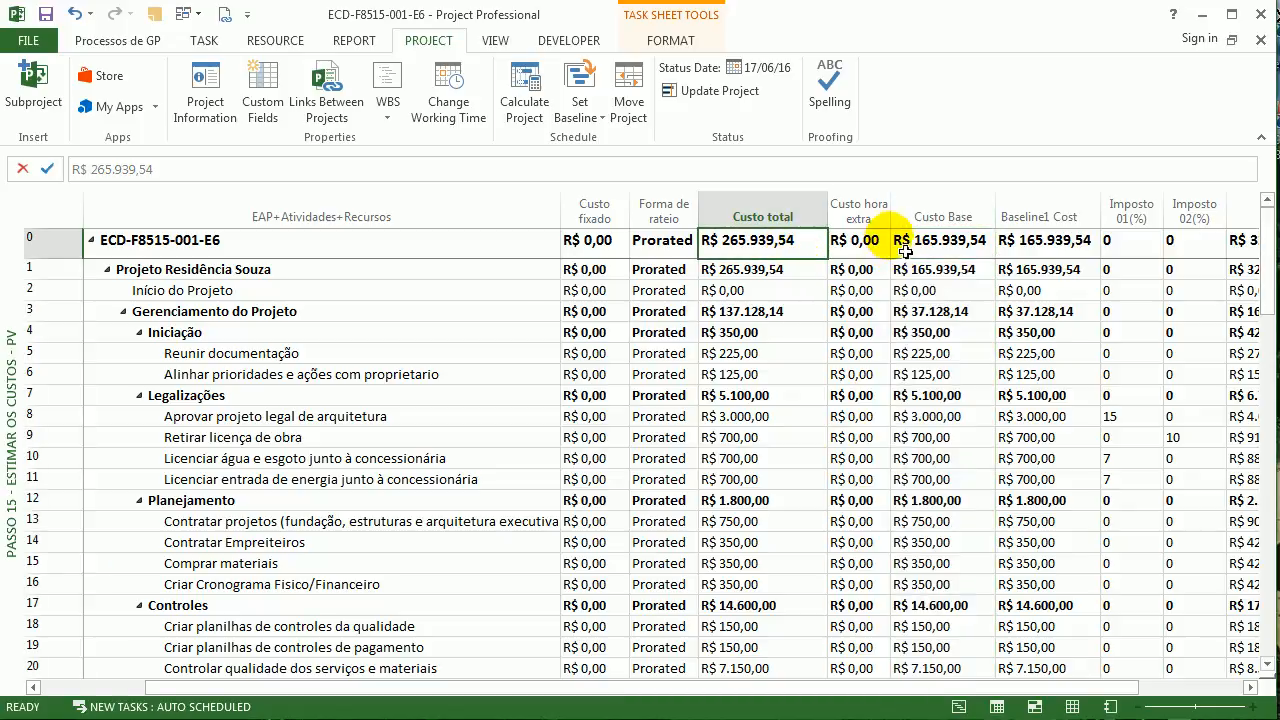
left_click(940, 246)
left_click(945, 214)
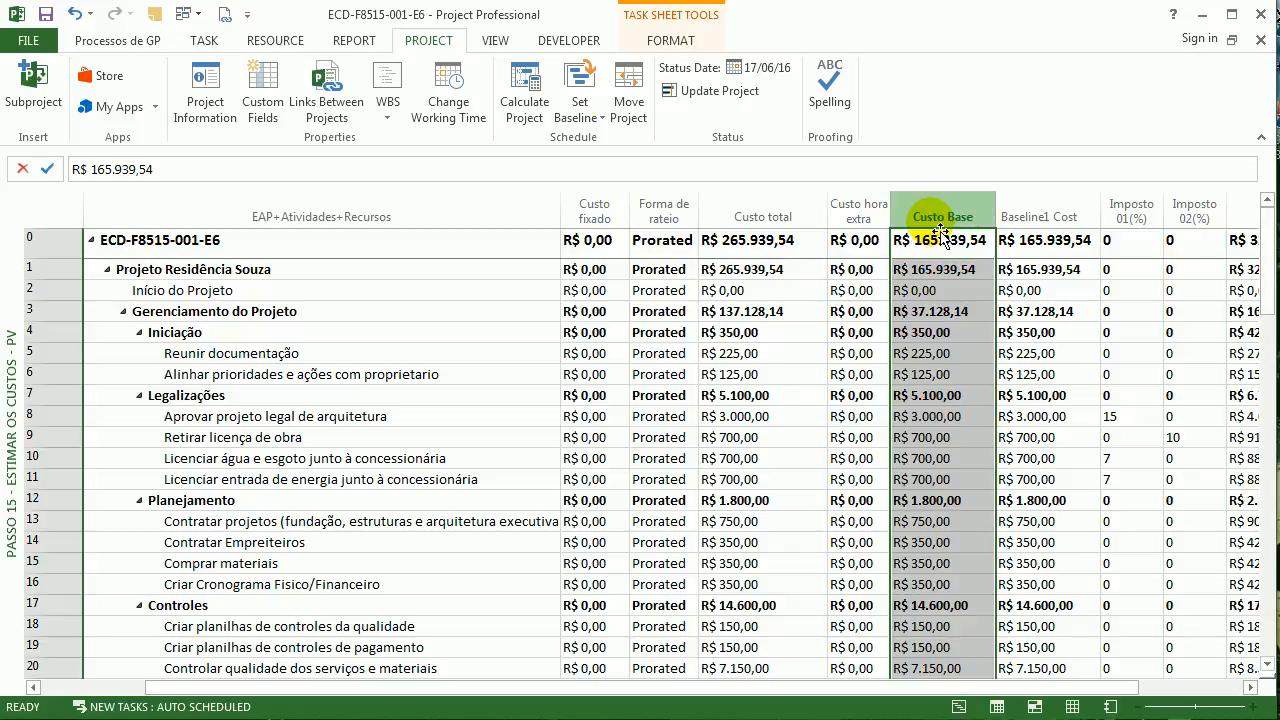
Set Baseline again for the entire project, overwriting its previously saved data
left_click(580, 110)
left_click(600, 177)
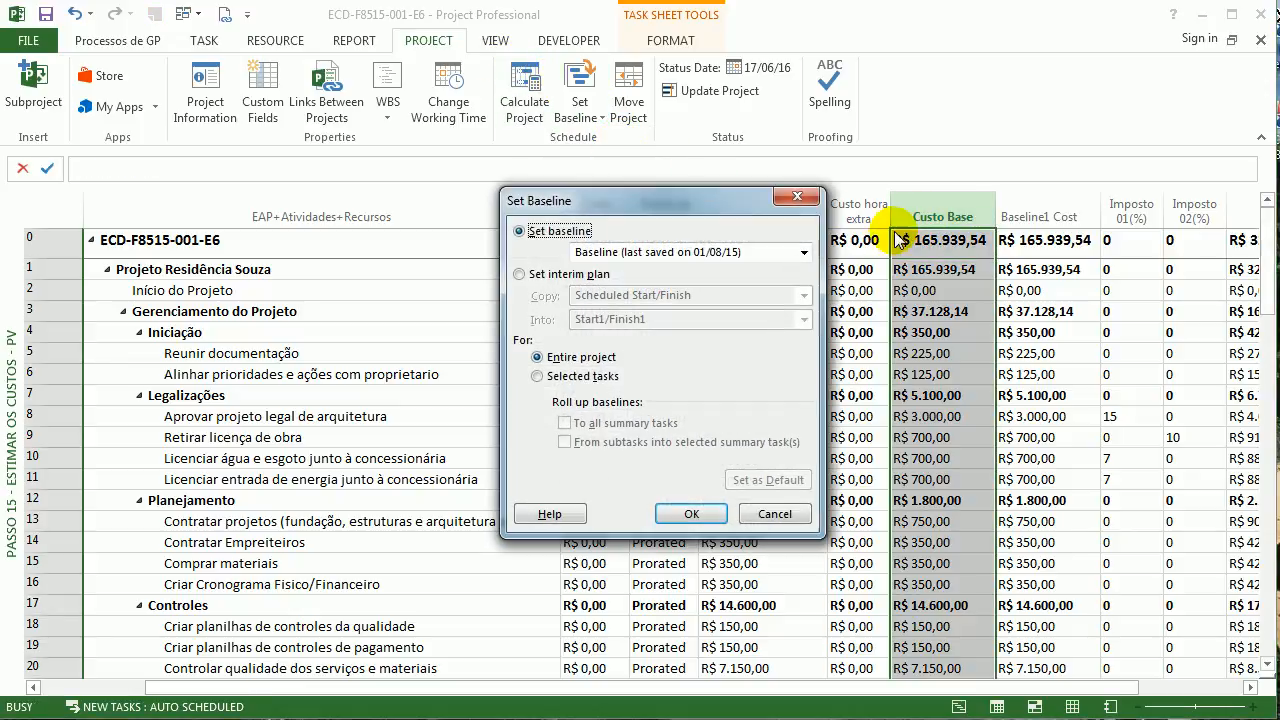
left_click(804, 252)
left_click(770, 278)
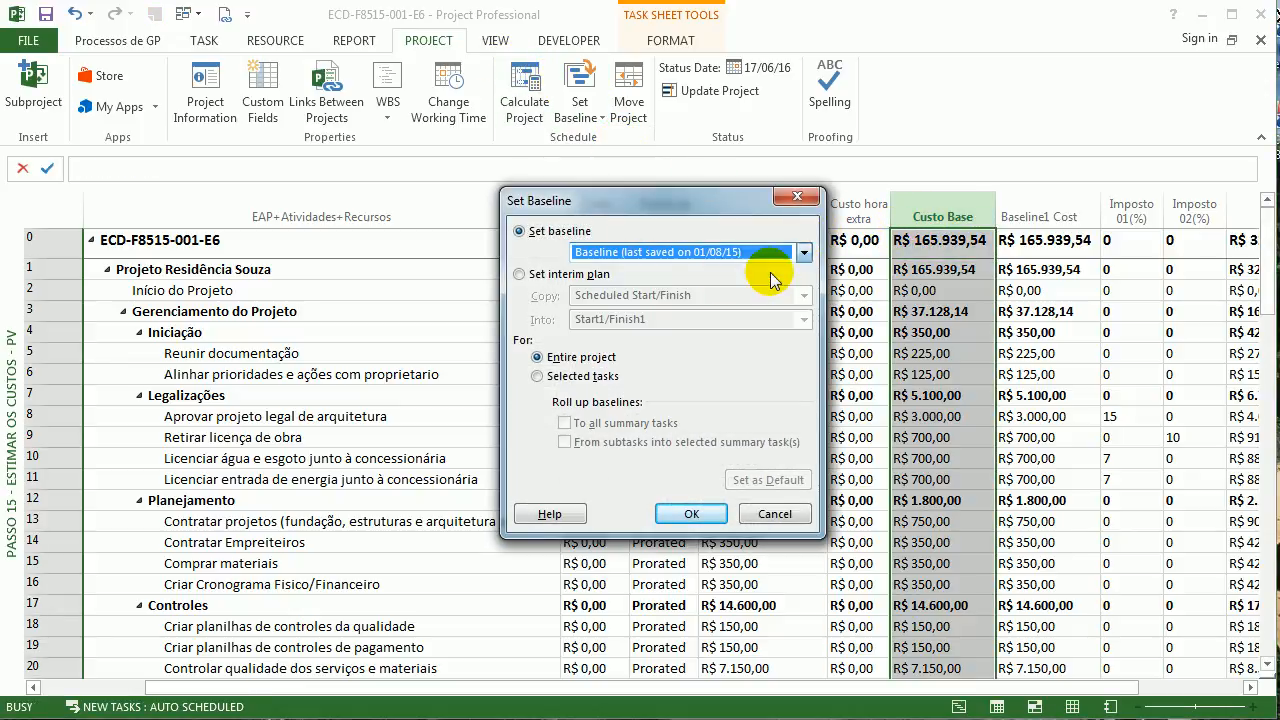
left_click(690, 513)
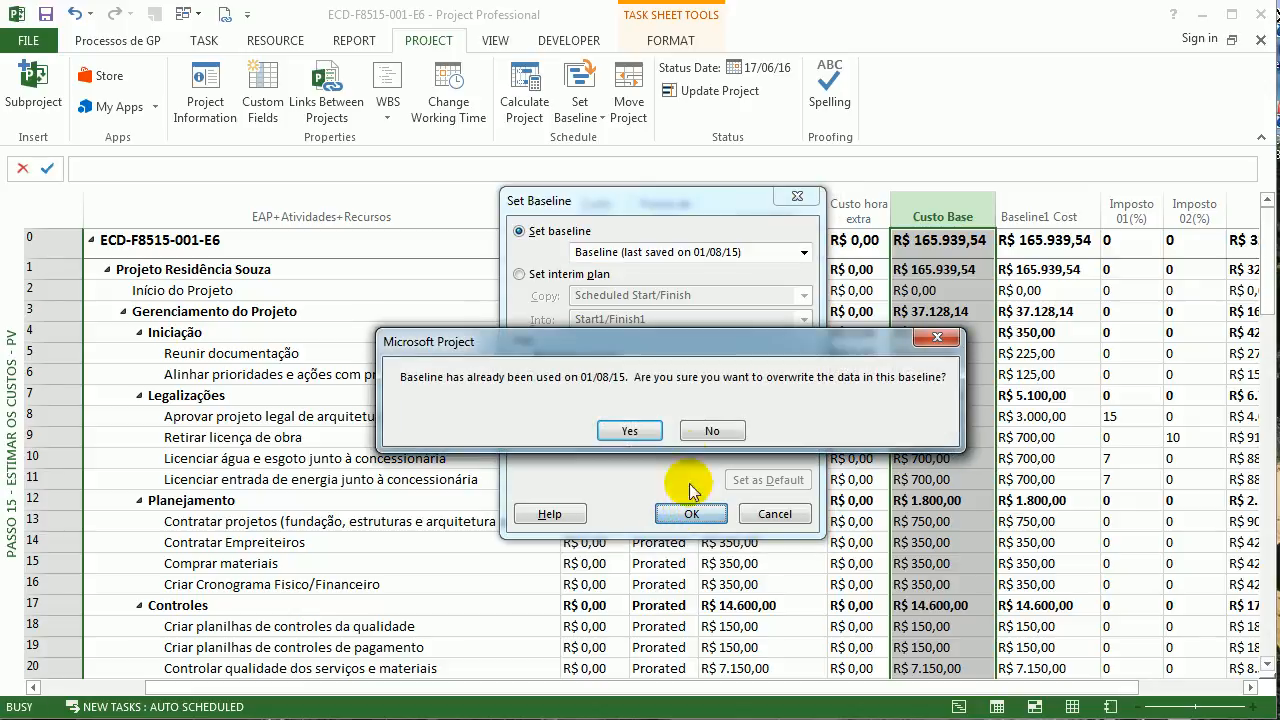
left_click(645, 431)
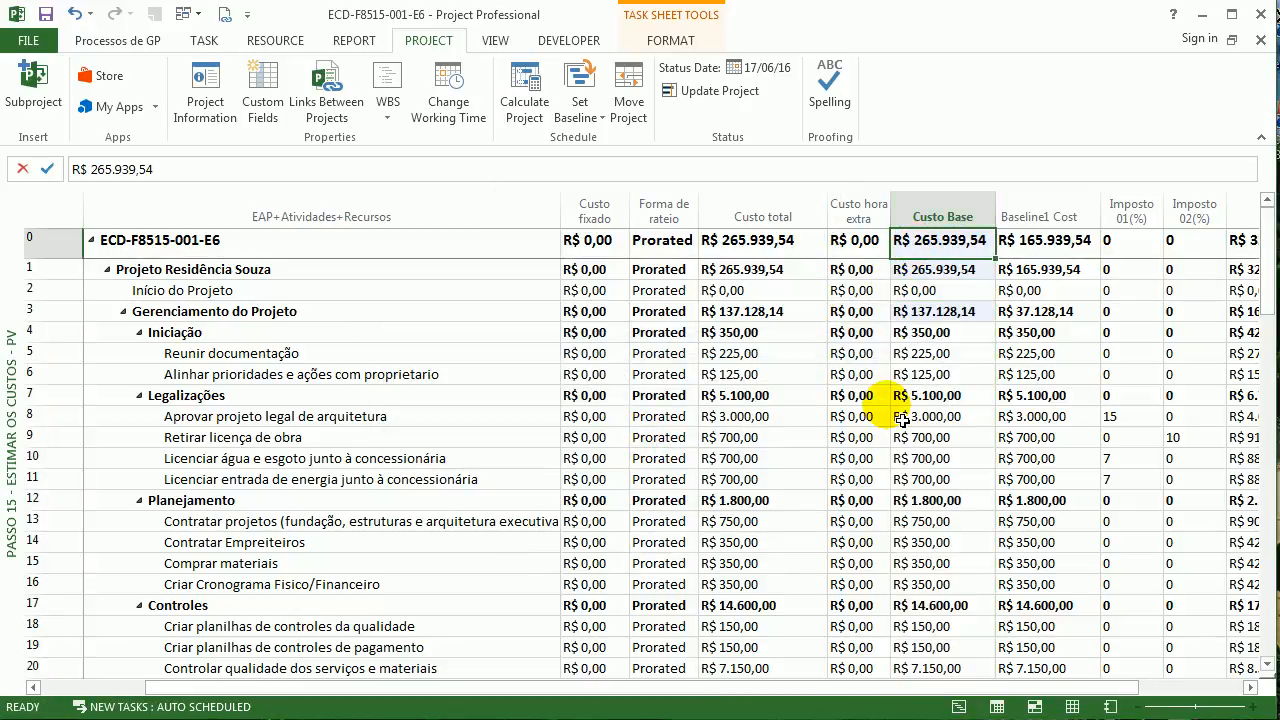
Compare Custo total, the updated Custo Base and Baseline1 Cost, focusing on the project summary row
left_click(1018, 242)
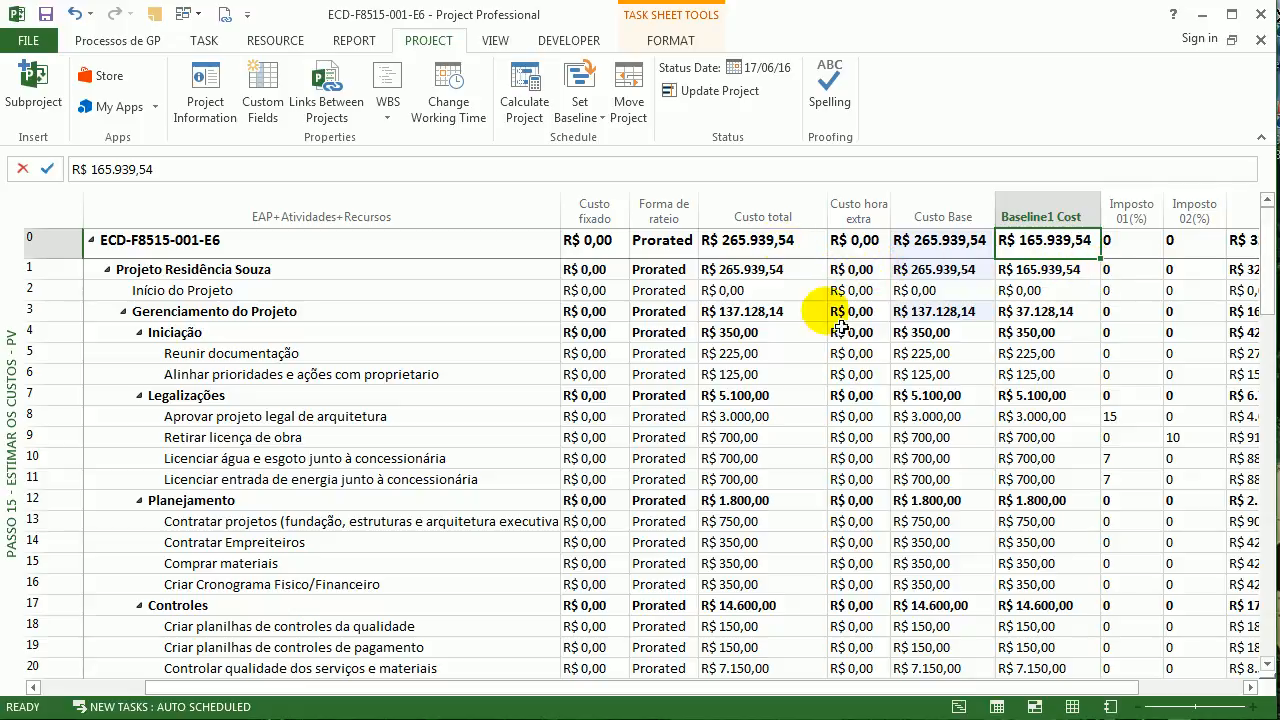
left_click(775, 215)
left_click(935, 440)
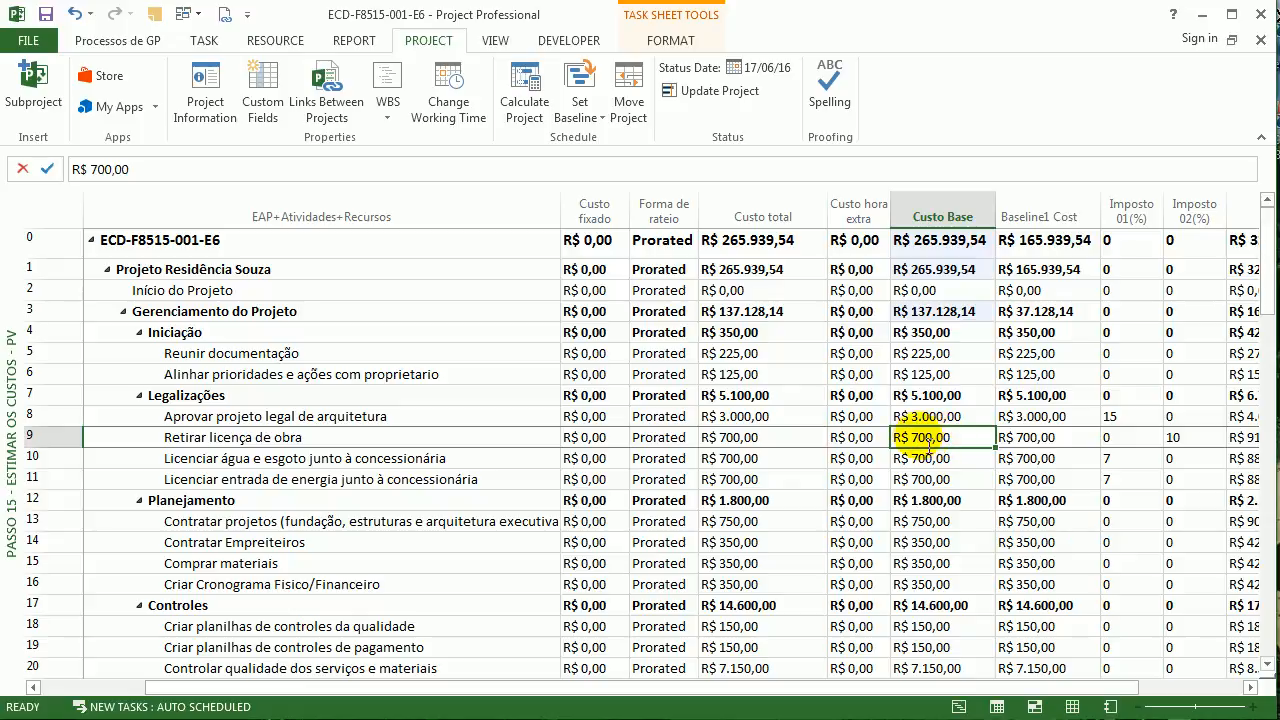
left_click(1035, 245)
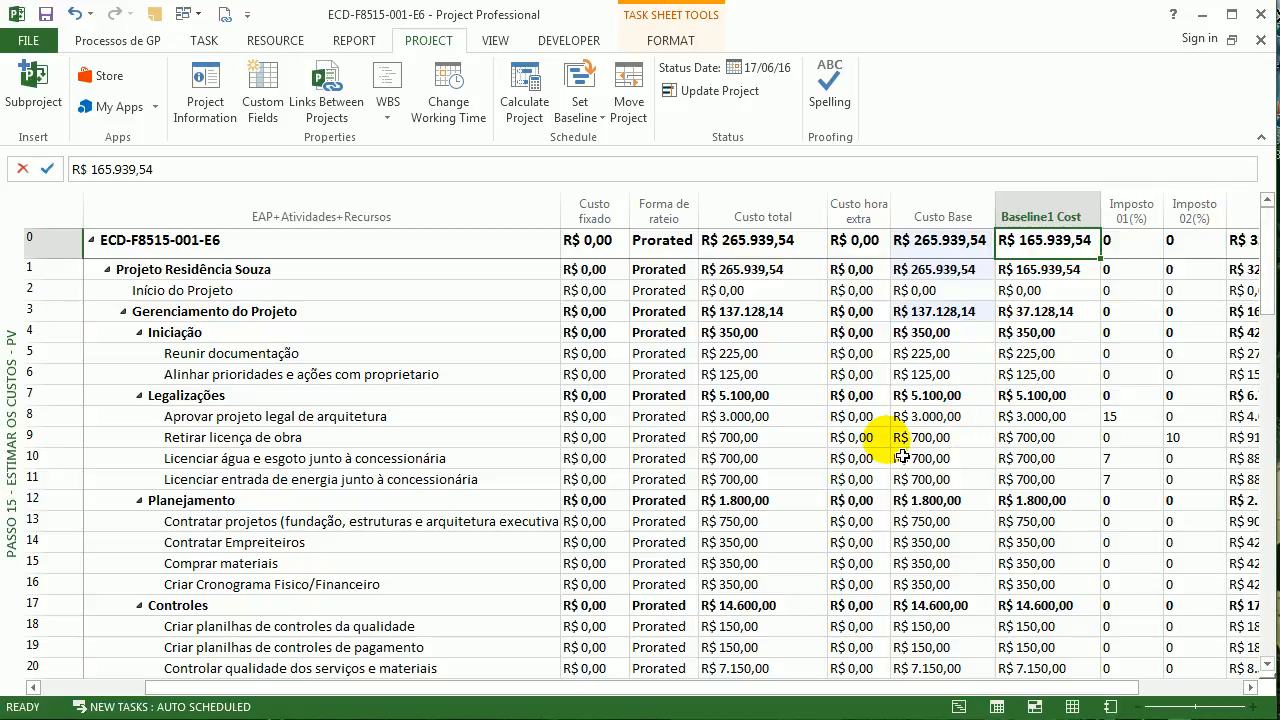
left_click(787, 241)
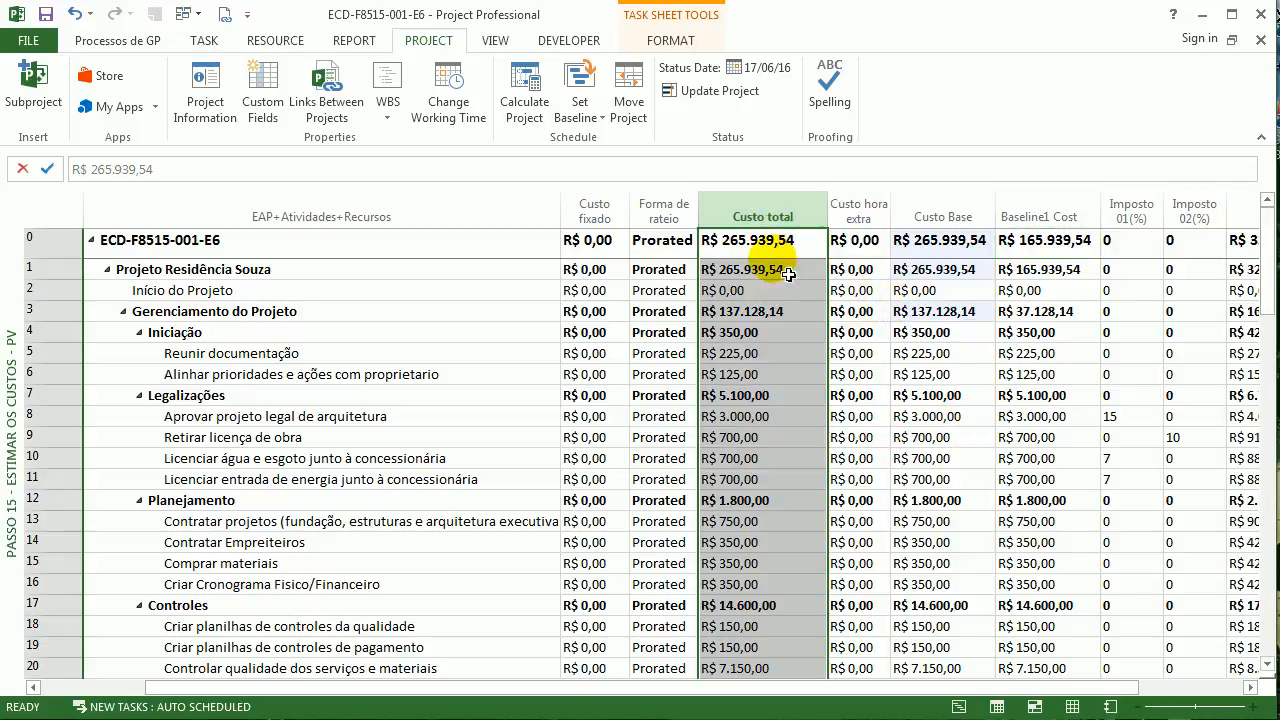
left_click(940, 290)
left_click(951, 217)
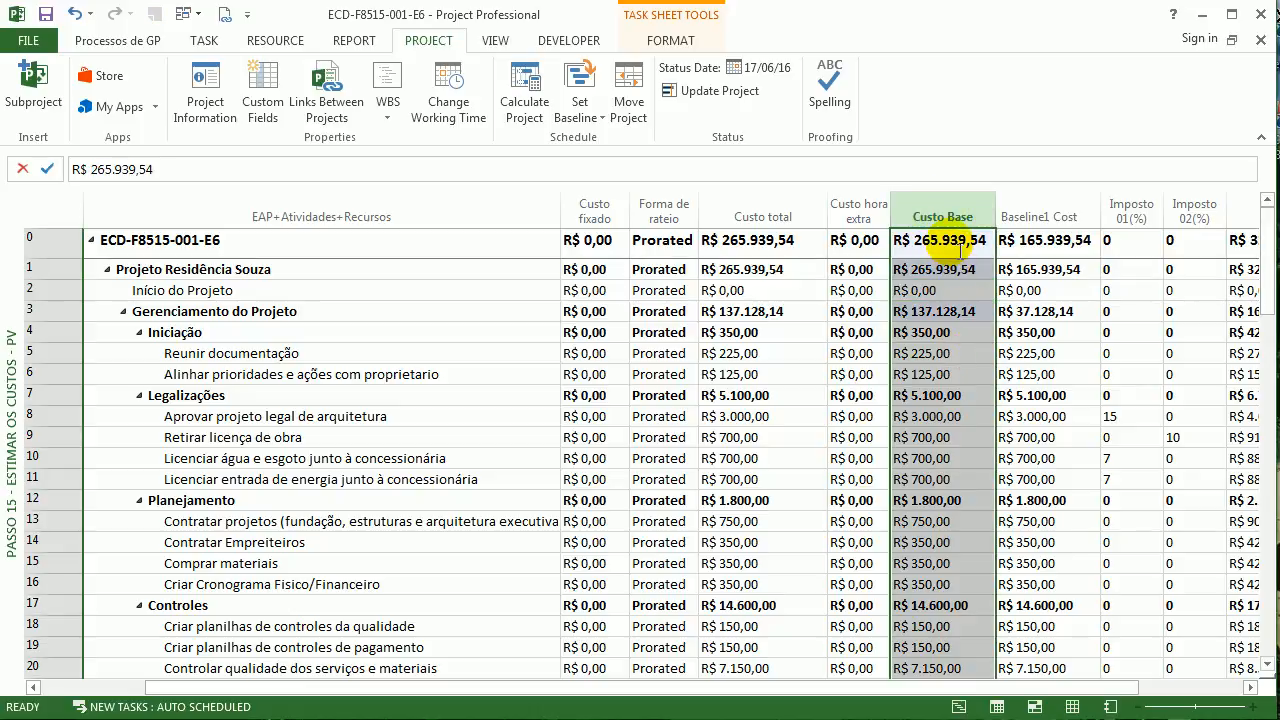
left_click(1036, 246)
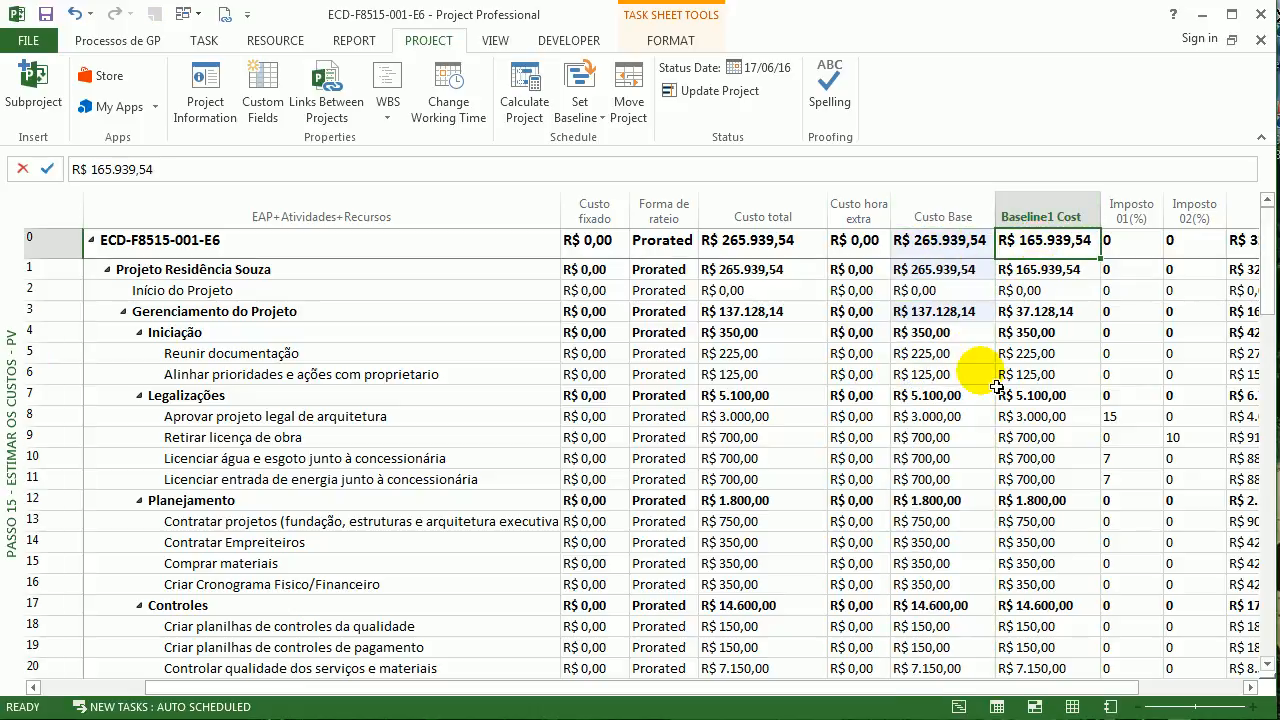